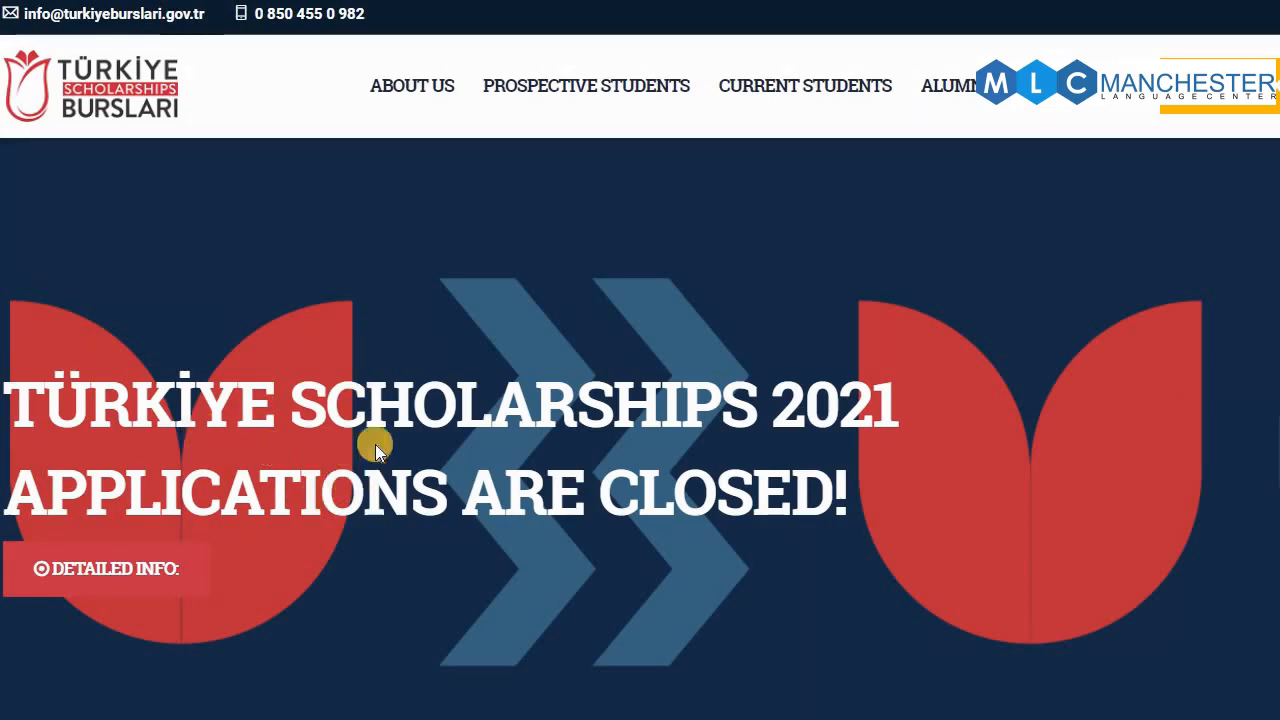
Scroll the homepage to Announcements to find the IsDB-Türkiye Scholarships call for applications
{"action": "scroll", "coordinate": [700, 455], "scroll_direction": "down", "scroll_amount": 5}
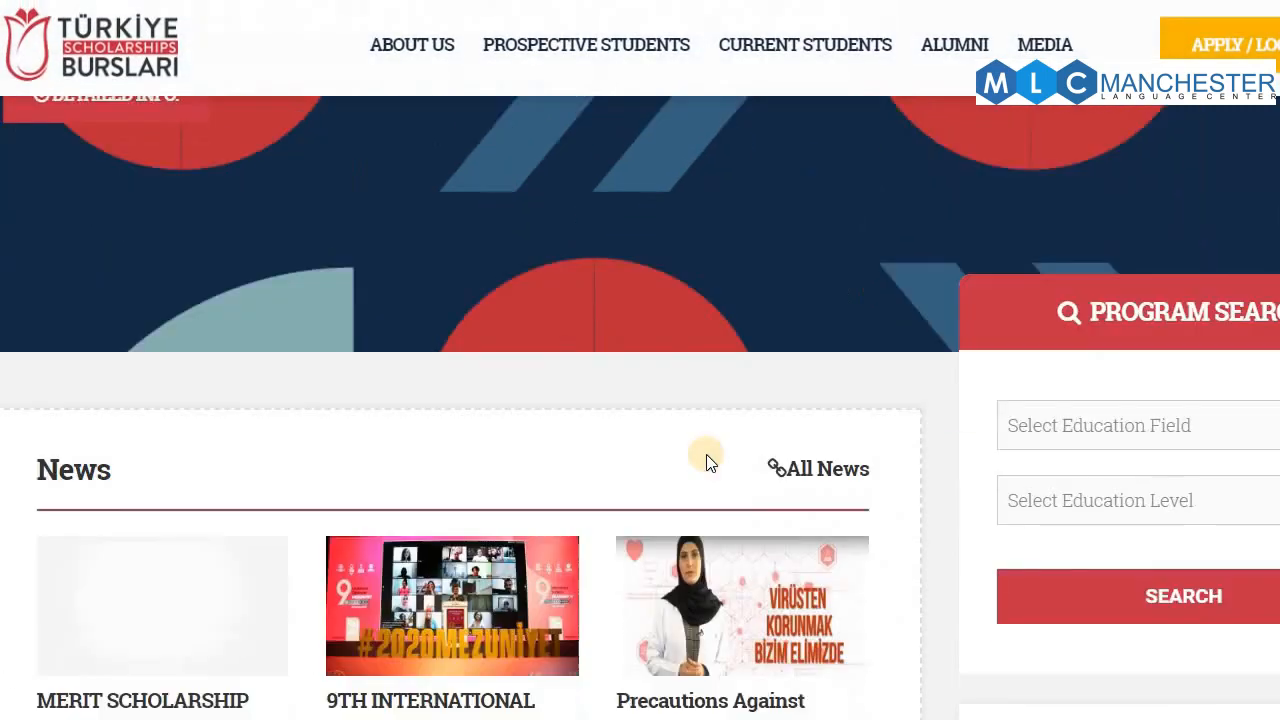
{"action": "scroll", "coordinate": [720, 450], "scroll_direction": "up", "scroll_amount": 5}
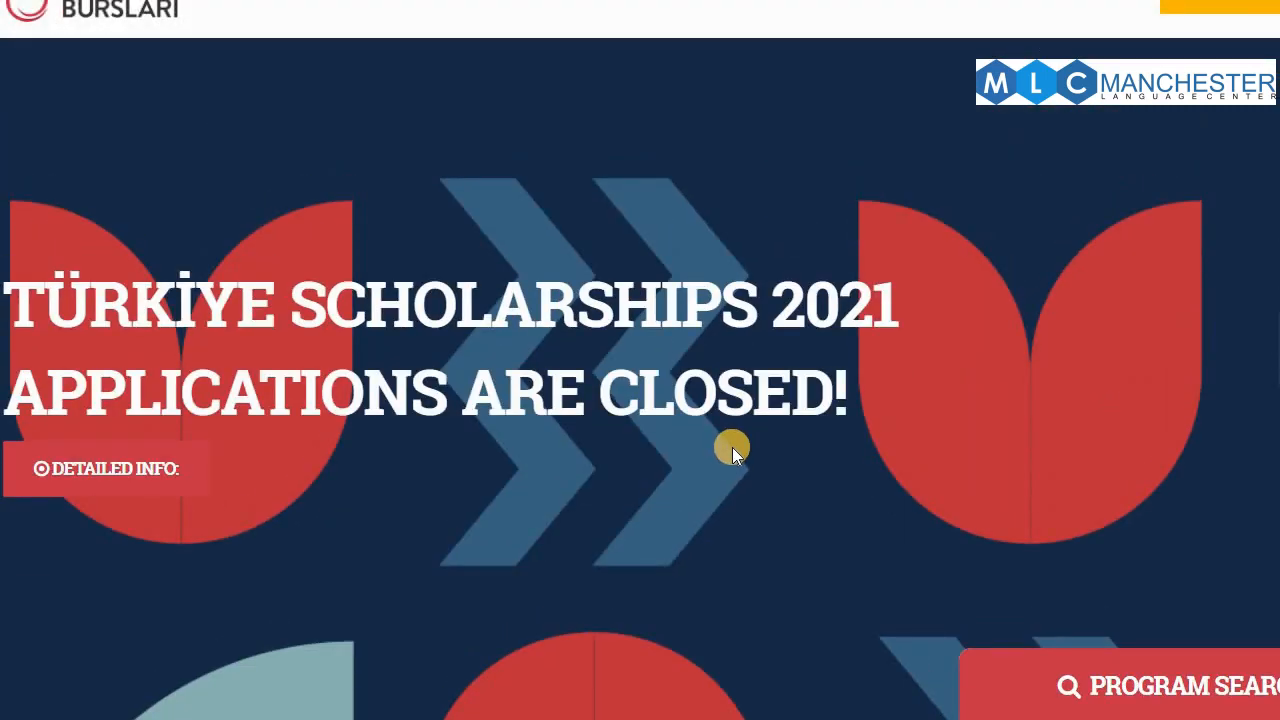
{"action": "scroll", "coordinate": [750, 444], "scroll_direction": "up", "scroll_amount": 1}
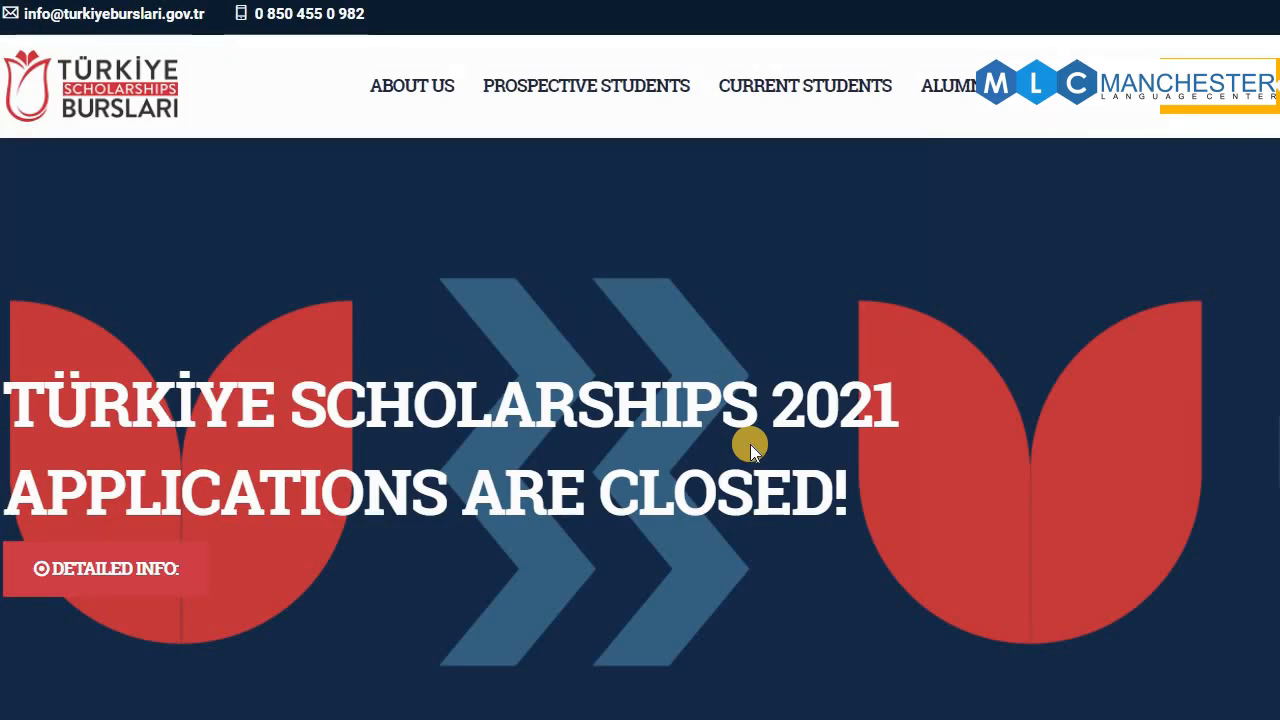
{"action": "scroll", "coordinate": [750, 444], "scroll_direction": "down", "scroll_amount": 10}
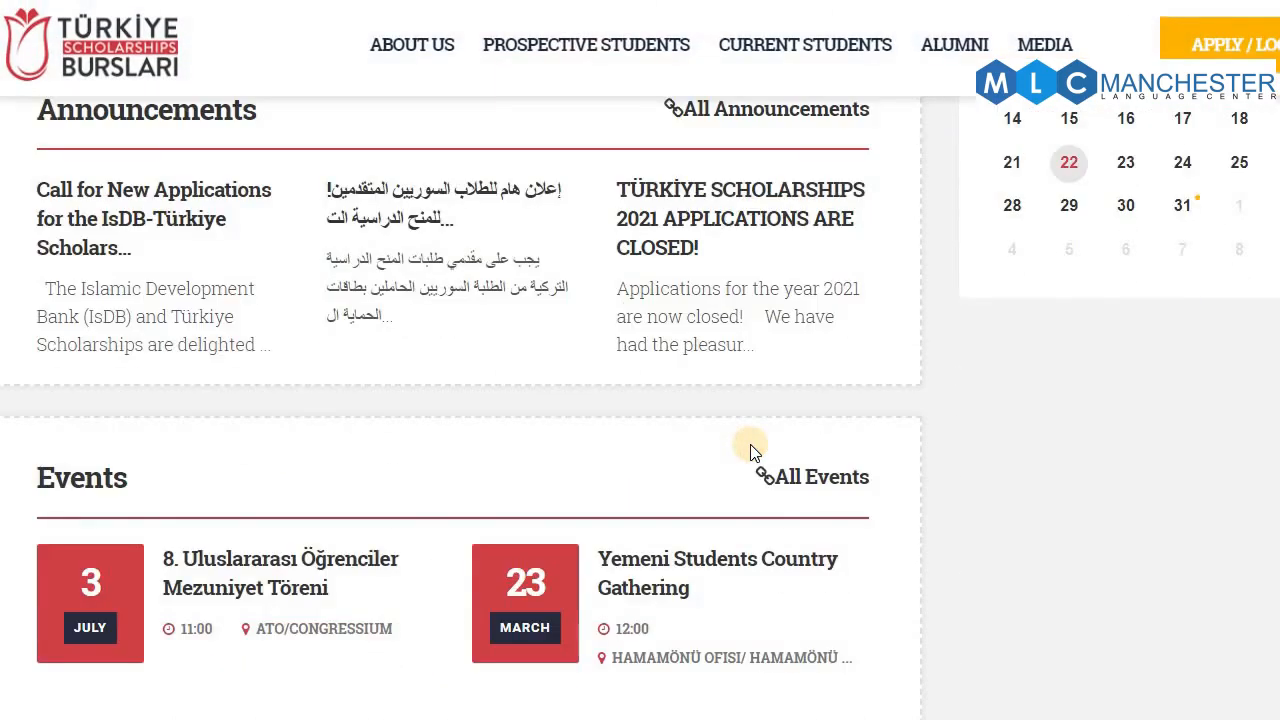
{"action": "scroll", "coordinate": [750, 451], "scroll_direction": "up", "scroll_amount": 5}
{"action": "scroll", "coordinate": [750, 451], "scroll_direction": "down", "scroll_amount": 7}
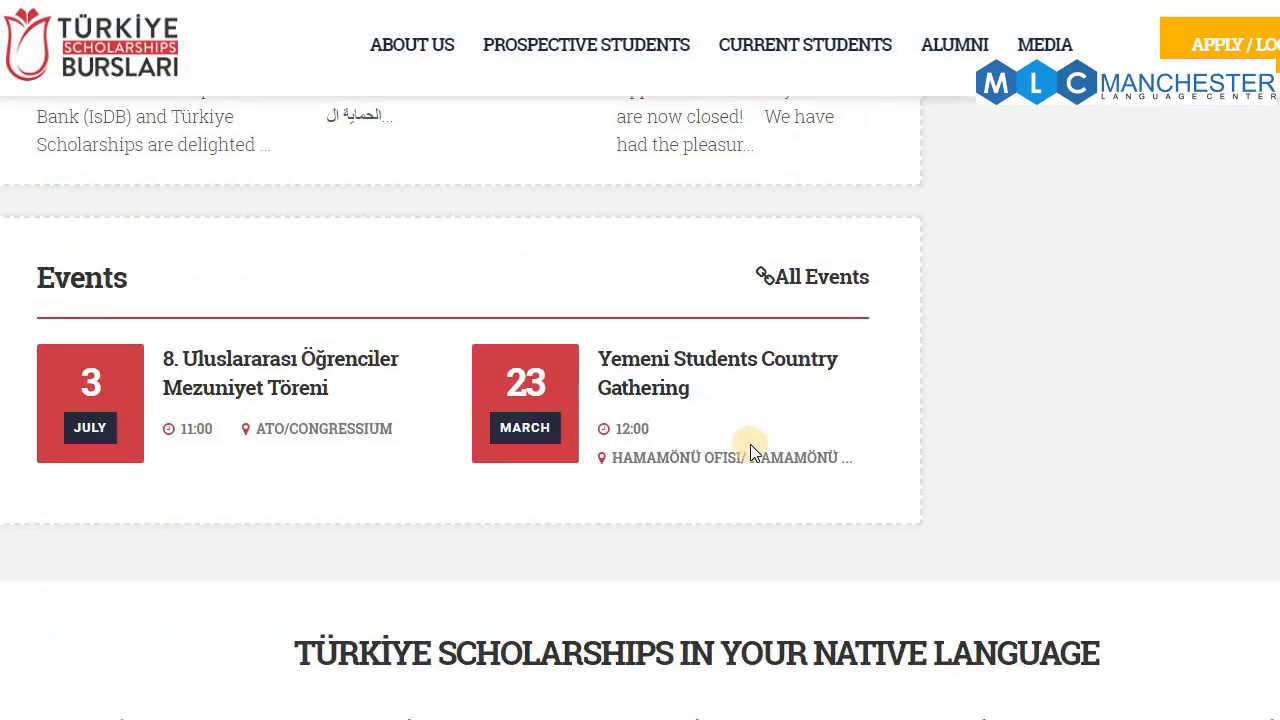
{"action": "scroll", "coordinate": [750, 444], "scroll_direction": "down", "scroll_amount": 6}
{"action": "scroll", "coordinate": [750, 444], "scroll_direction": "up", "scroll_amount": 6}
{"action": "scroll", "coordinate": [750, 444], "scroll_direction": "up", "scroll_amount": 5}
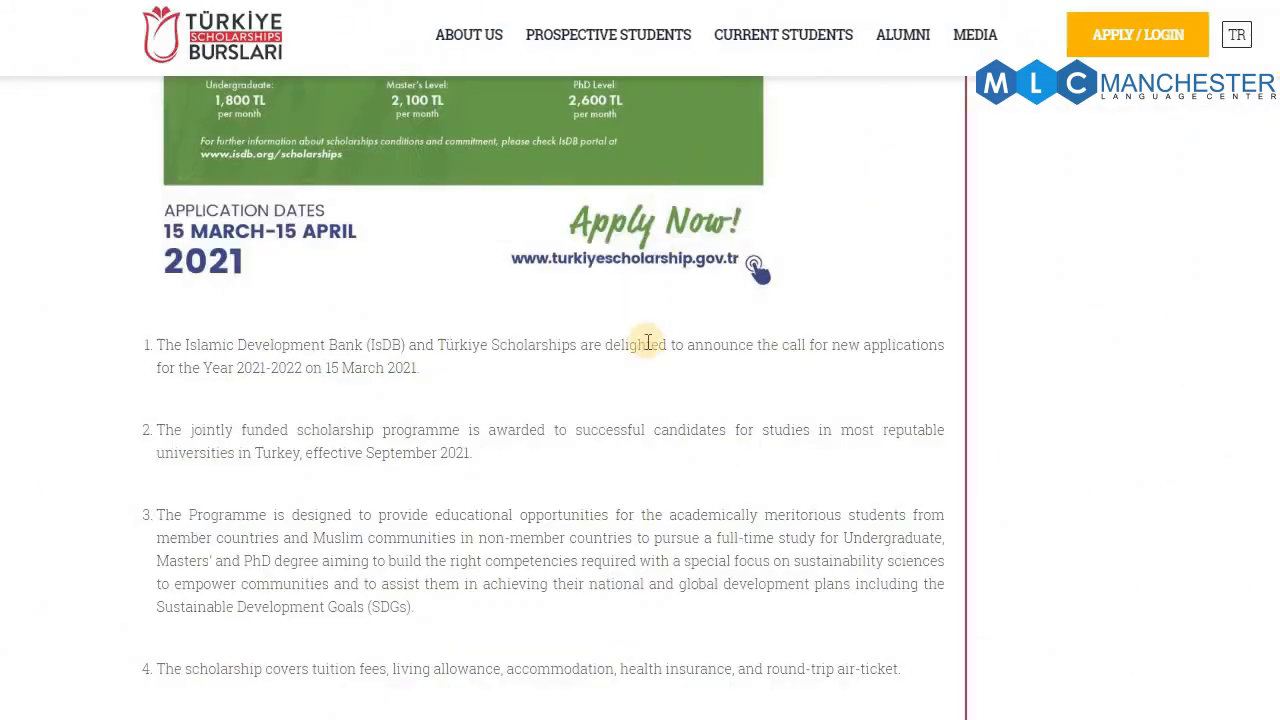
{"action": "scroll", "coordinate": [648, 343], "scroll_direction": "up", "scroll_amount": 10}
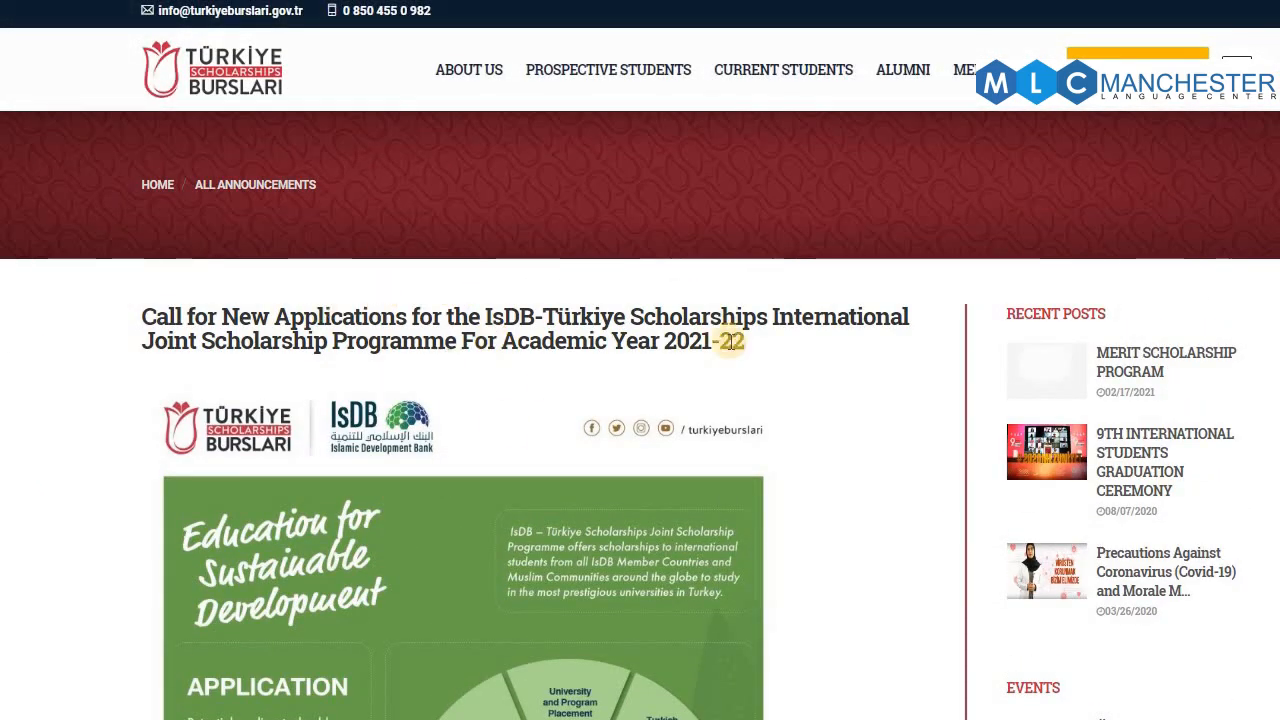
{"action": "scroll", "coordinate": [592, 443], "scroll_direction": "down", "scroll_amount": 6}
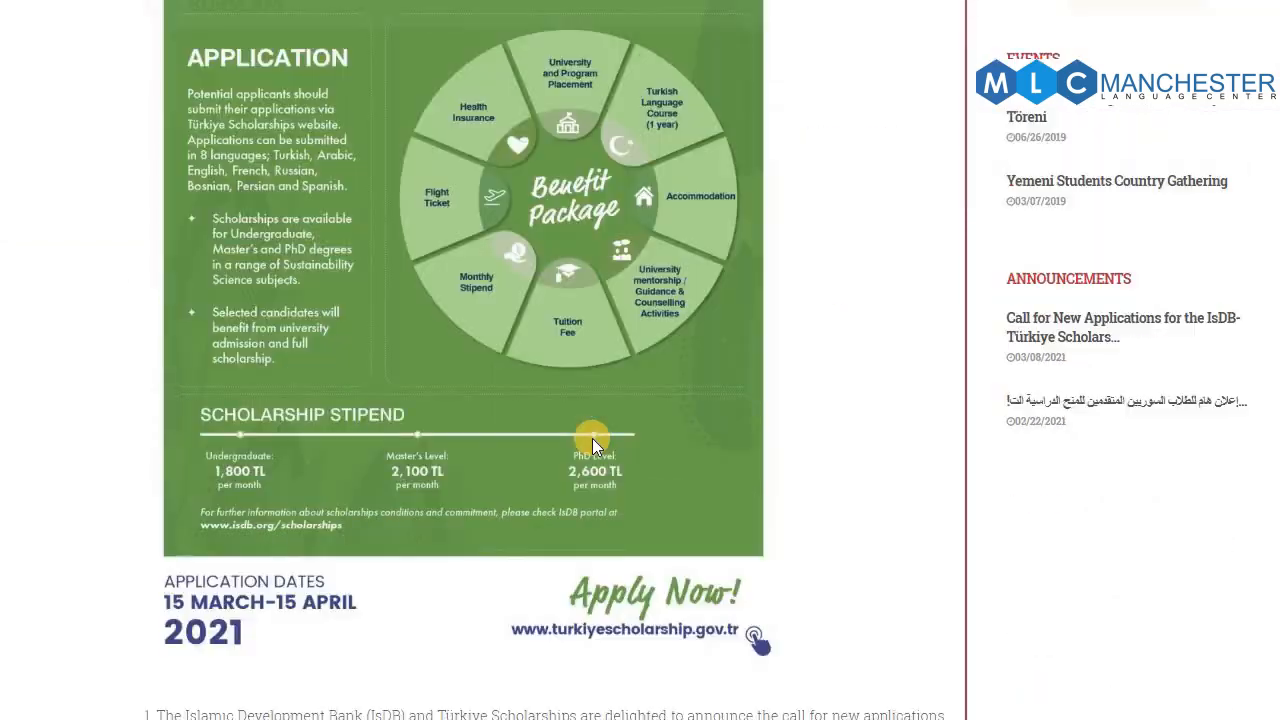
{"action": "scroll", "coordinate": [592, 438], "scroll_direction": "down", "scroll_amount": 3}
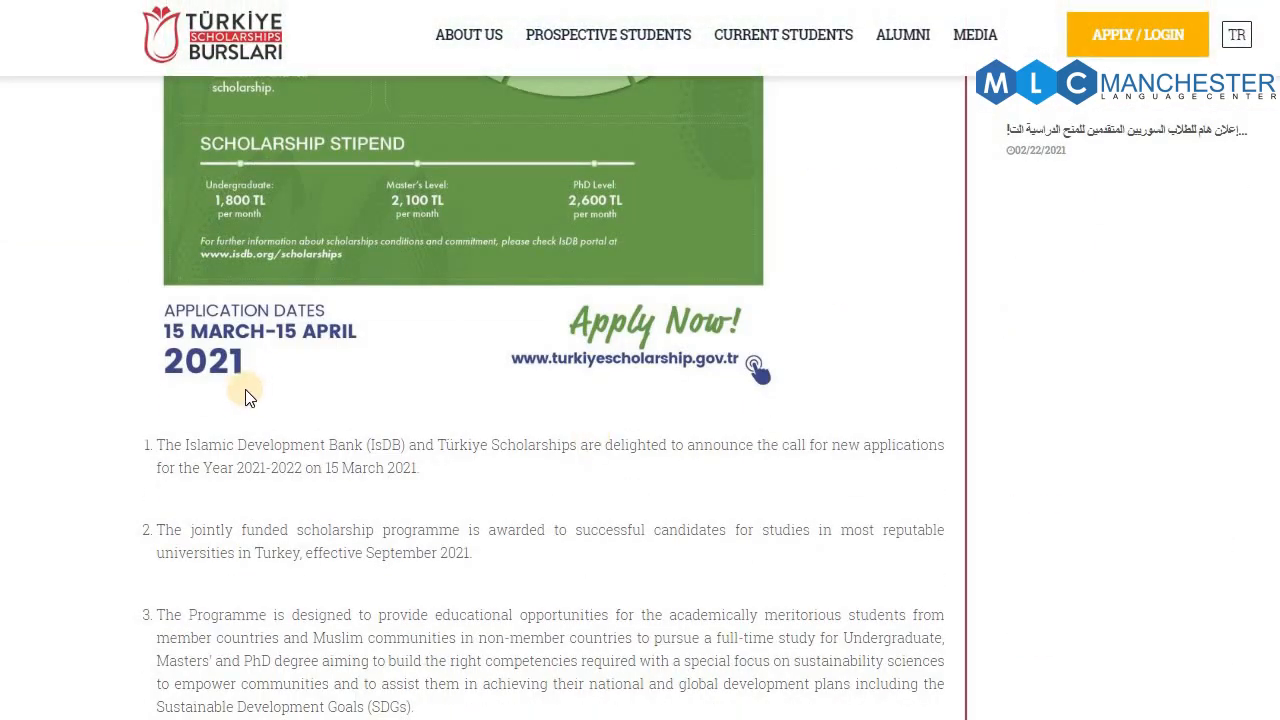
{"action": "scroll", "coordinate": [322, 375], "scroll_direction": "down", "scroll_amount": 1}
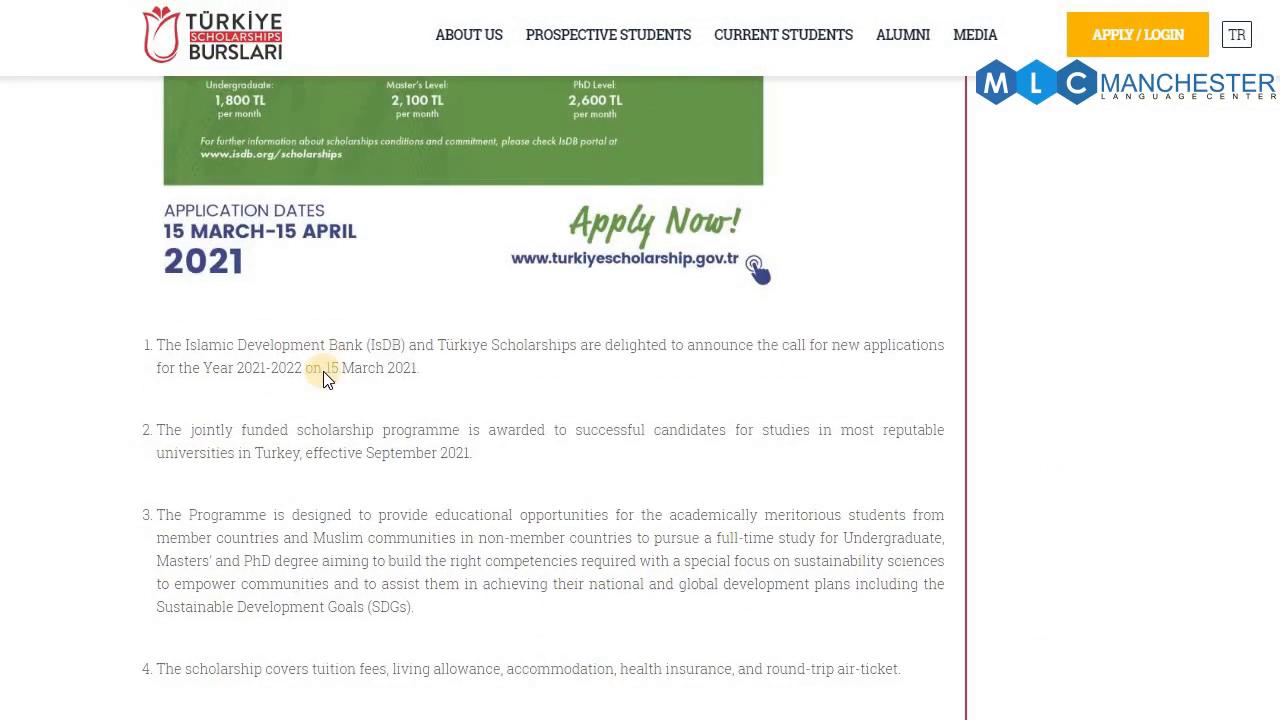
{"action": "scroll", "coordinate": [323, 375], "scroll_direction": "down", "scroll_amount": 1}
{"action": "scroll", "coordinate": [323, 365], "scroll_direction": "down", "scroll_amount": 6}
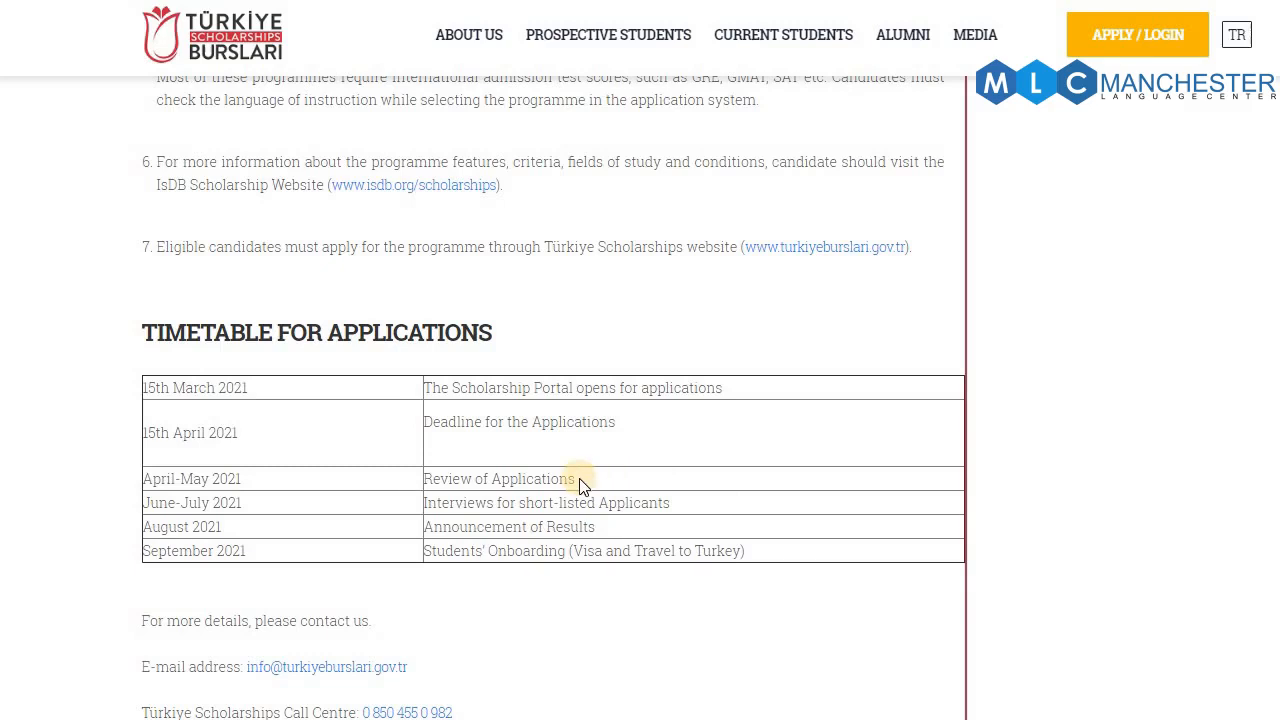
{"action": "scroll", "coordinate": [579, 478], "scroll_direction": "up", "scroll_amount": 4}
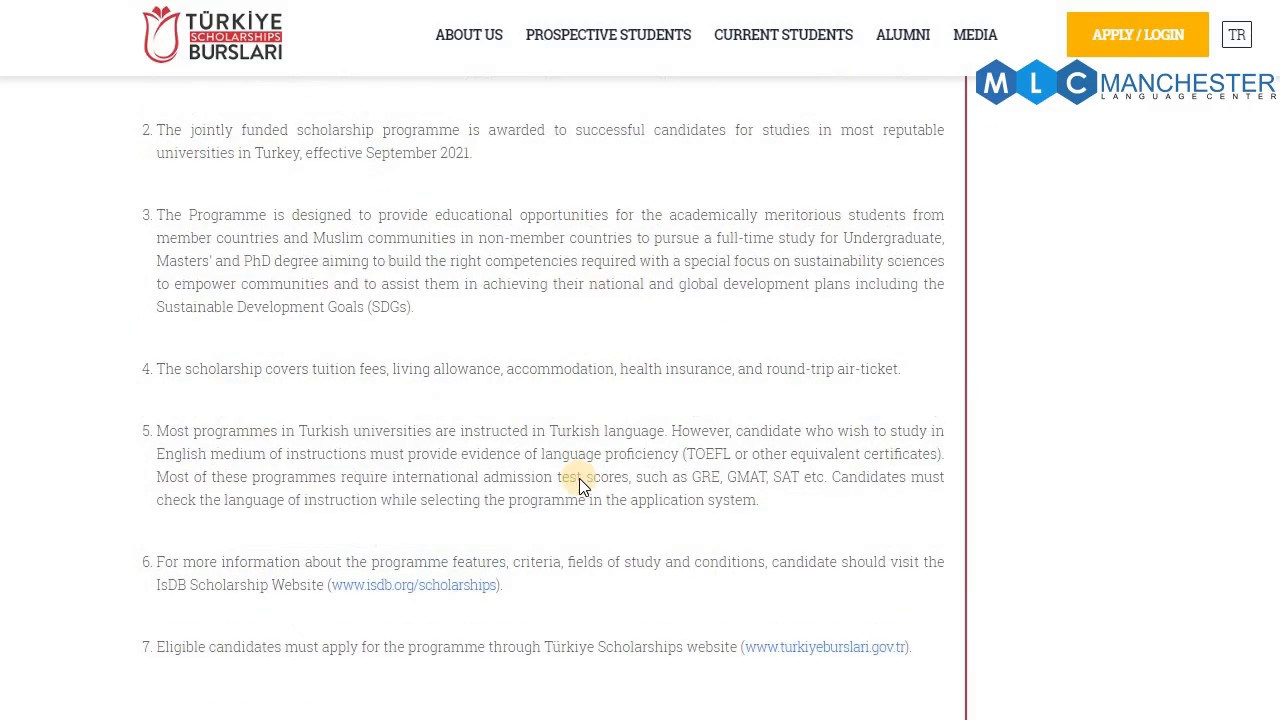
{"action": "scroll", "coordinate": [579, 478], "scroll_direction": "up", "scroll_amount": 5}
{"action": "scroll", "coordinate": [579, 478], "scroll_direction": "up", "scroll_amount": 3}
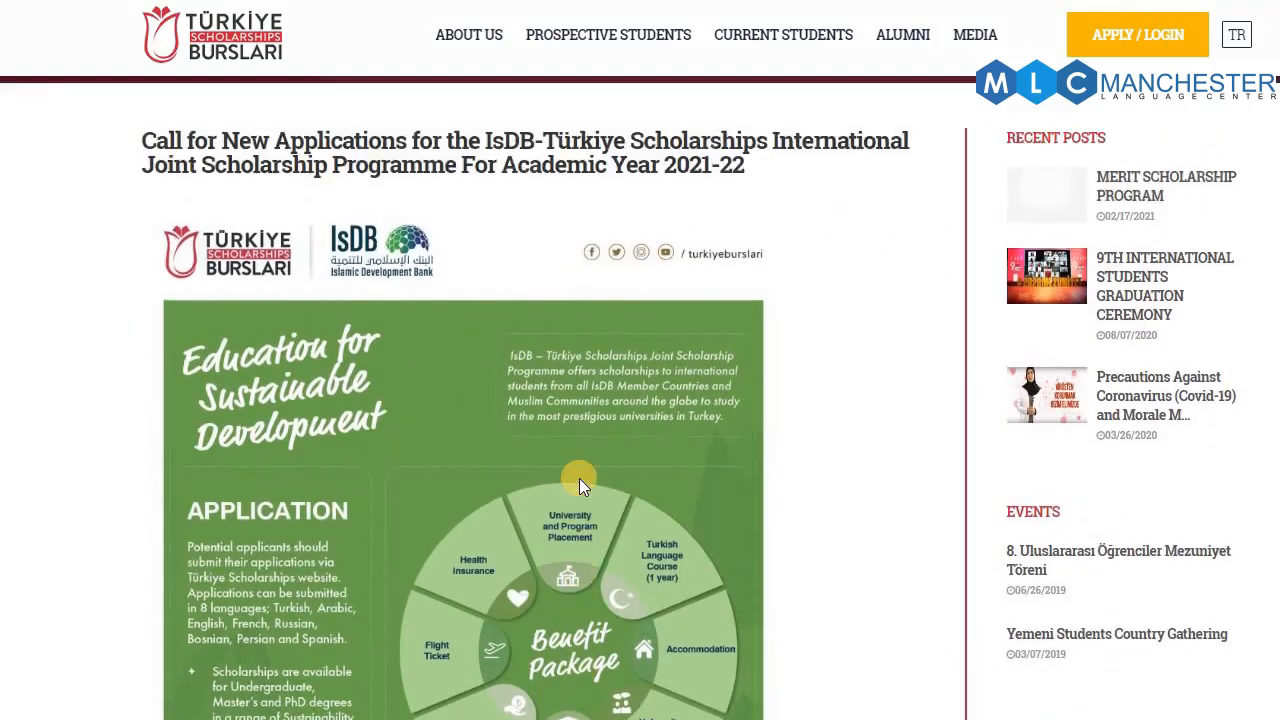
Scroll down the IsDB-Türkiye announcement to reach the APPLY / LOGIN link
{"action": "scroll", "coordinate": [755, 308], "scroll_direction": "down", "scroll_amount": 2}
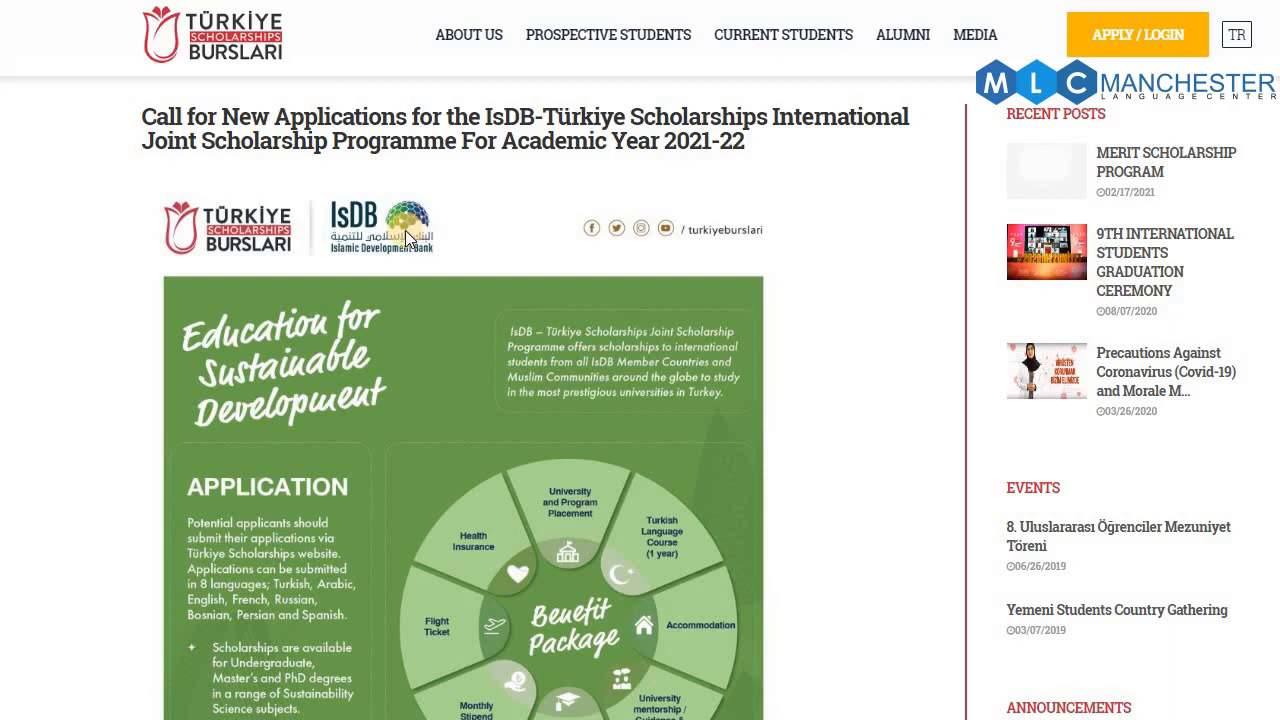
{"action": "scroll", "coordinate": [405, 230], "scroll_direction": "down", "scroll_amount": 4}
{"action": "scroll", "coordinate": [405, 230], "scroll_direction": "up", "scroll_amount": 3}
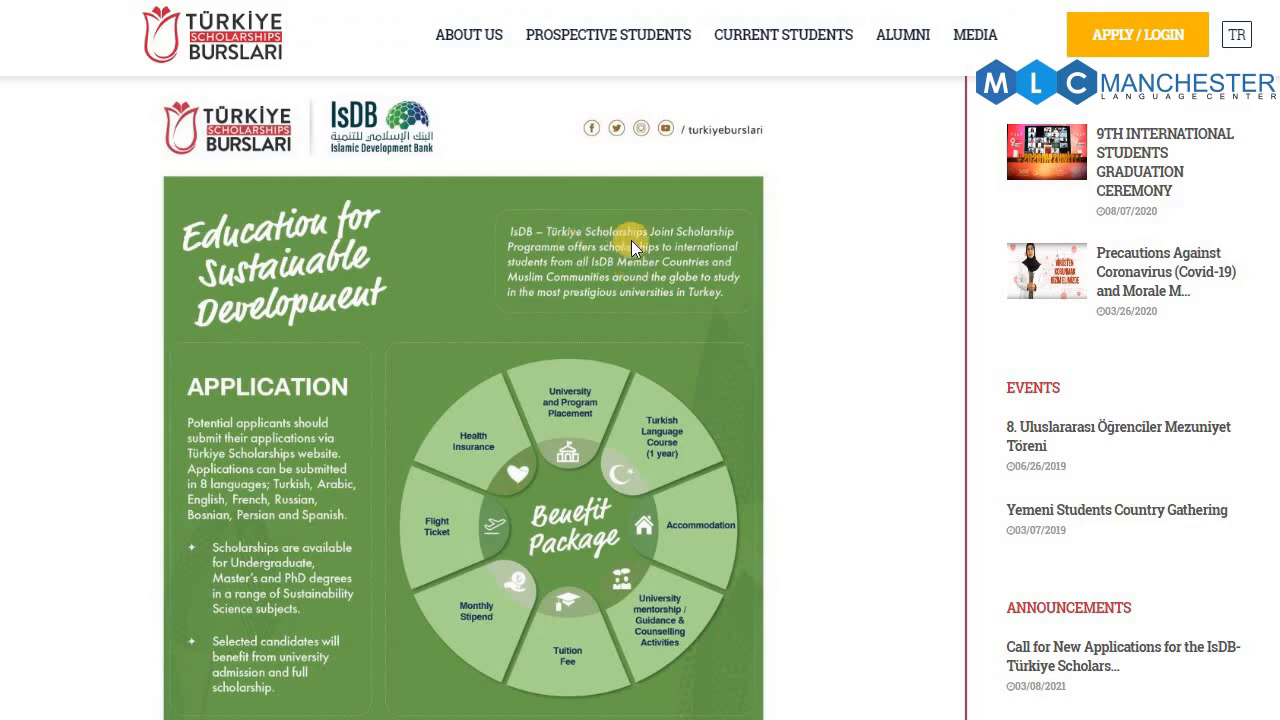
{"action": "scroll", "coordinate": [630, 245], "scroll_direction": "down", "scroll_amount": 4}
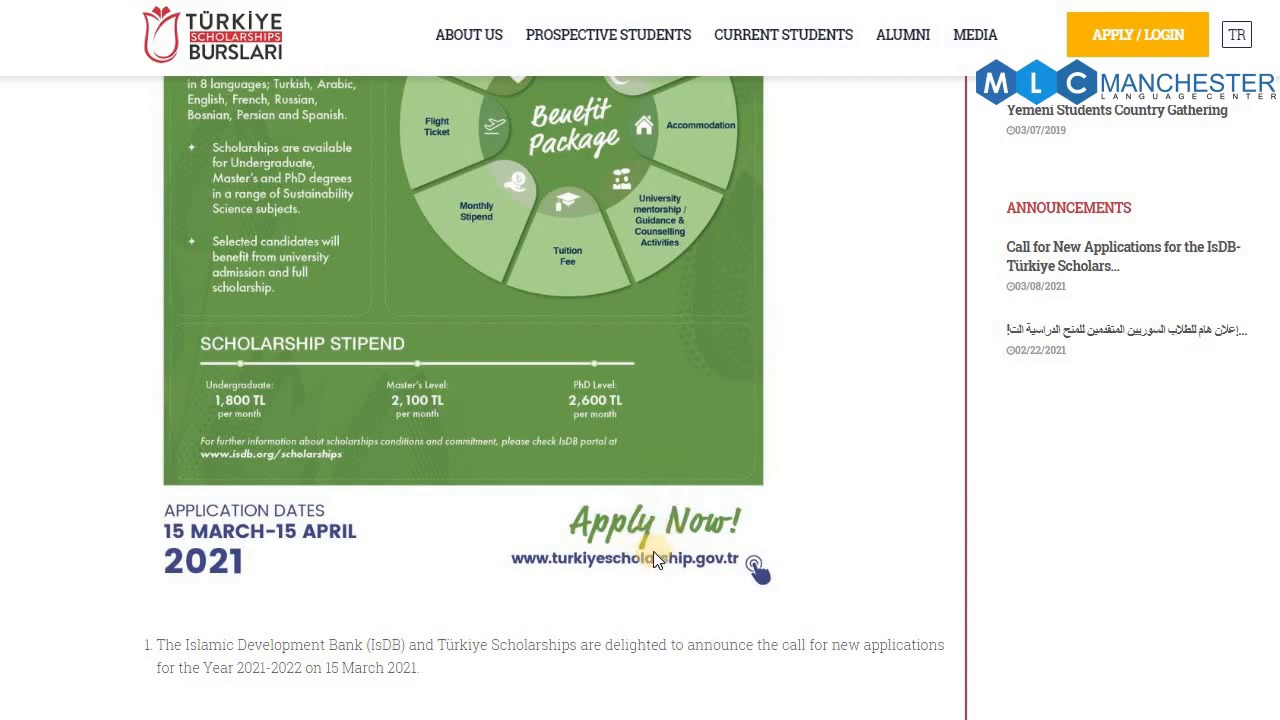
{"action": "scroll", "coordinate": [653, 551], "scroll_direction": "down", "scroll_amount": 7}
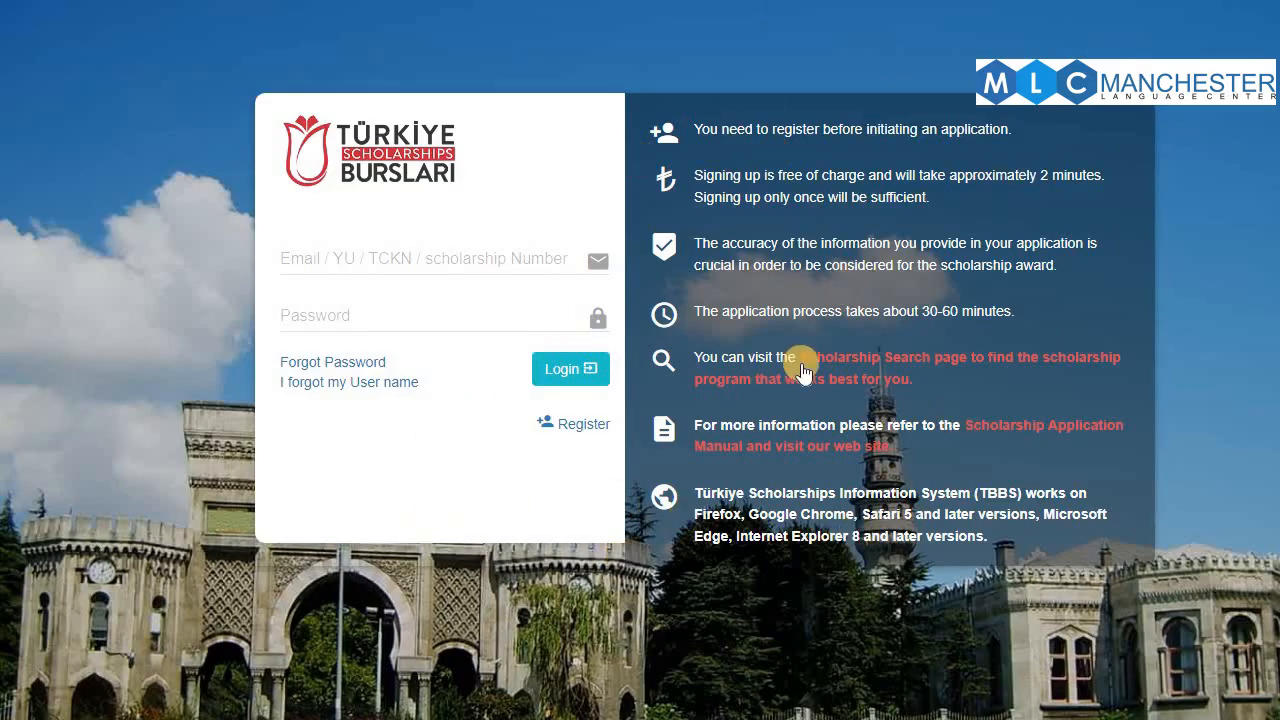
{"action": "double_click", "coordinate": [590, 426]}
{"action": "left_click", "coordinate": [587, 427]}
{"action": "double_click", "coordinate": [566, 433]}
{"action": "left_click", "coordinate": [552, 471]}
Focus the login Email field to begin signing in with the account credentials
{"action": "left_click", "coordinate": [419, 256]}
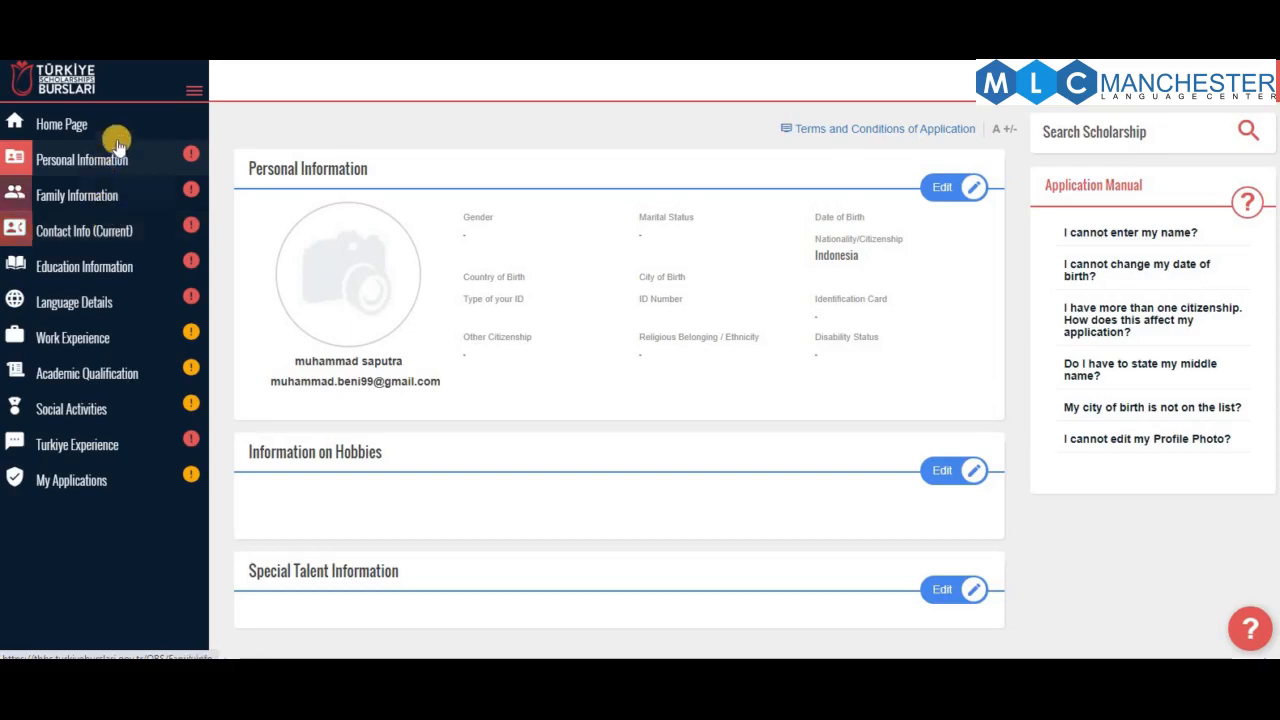
From the Home Page, apply to the IsDB-Türkiye Scholarships Joint Scholarship Programme
{"action": "left_click", "coordinate": [56, 124]}
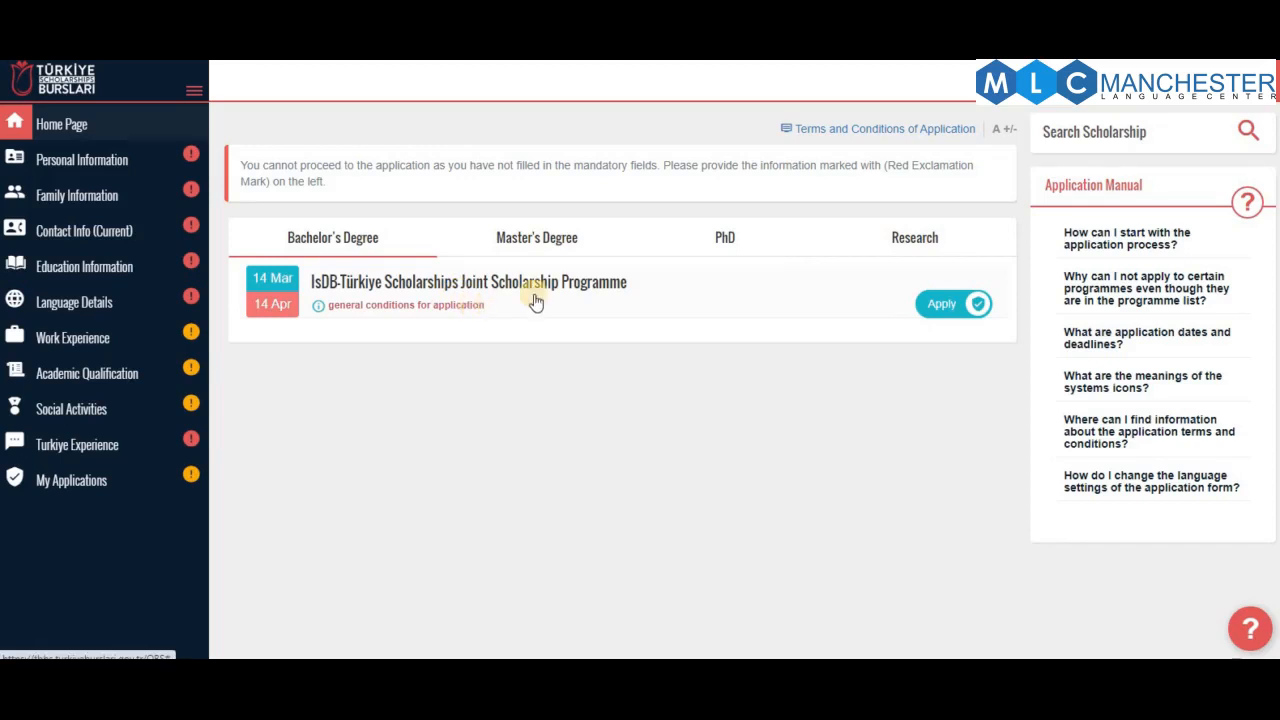
{"action": "left_click", "coordinate": [944, 309]}
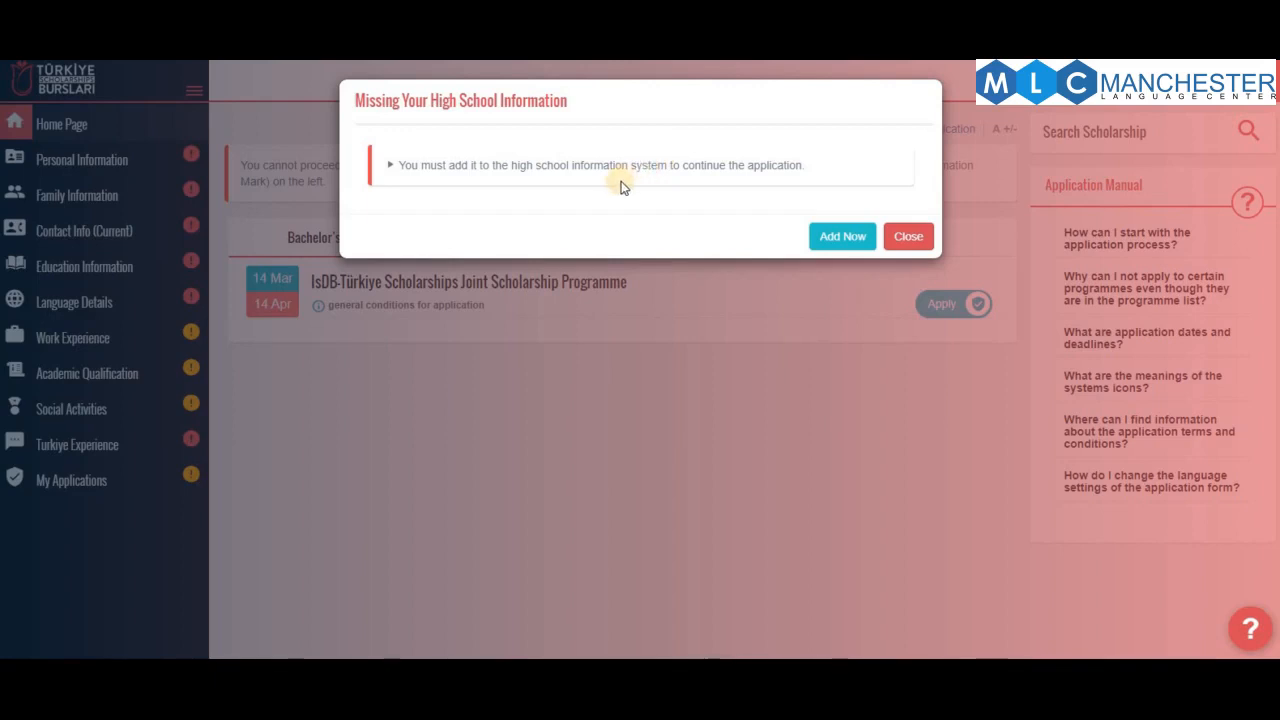
Choose Add Now for the missing high school information and start a Middle School entry
{"action": "left_click", "coordinate": [846, 238]}
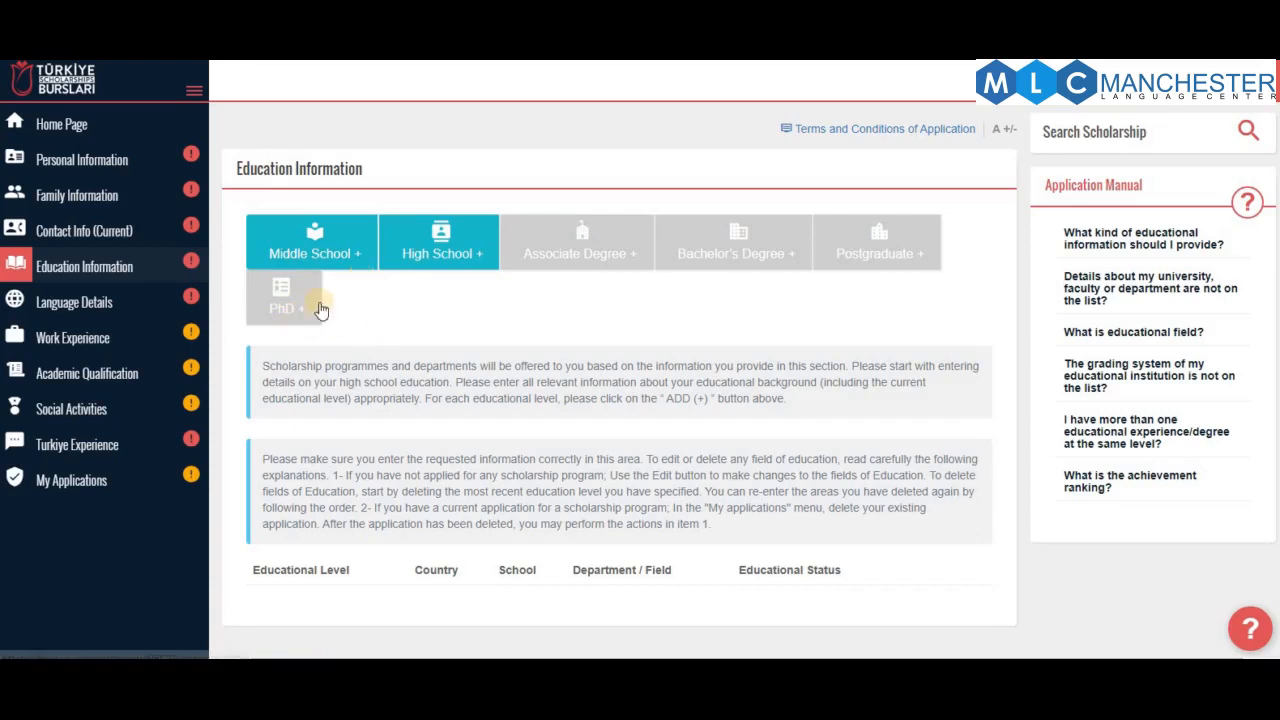
{"action": "left_click", "coordinate": [315, 255]}
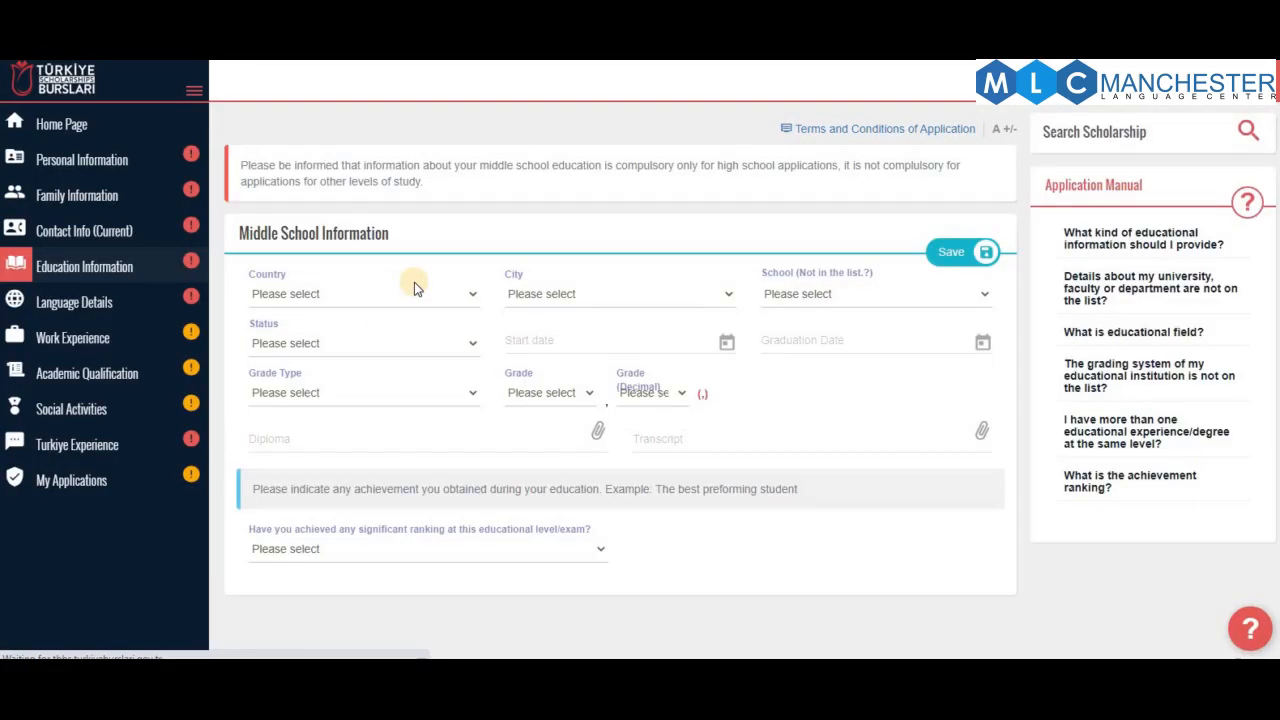
Set the middle school's country to Indonesia
{"action": "left_click", "coordinate": [391, 295]}
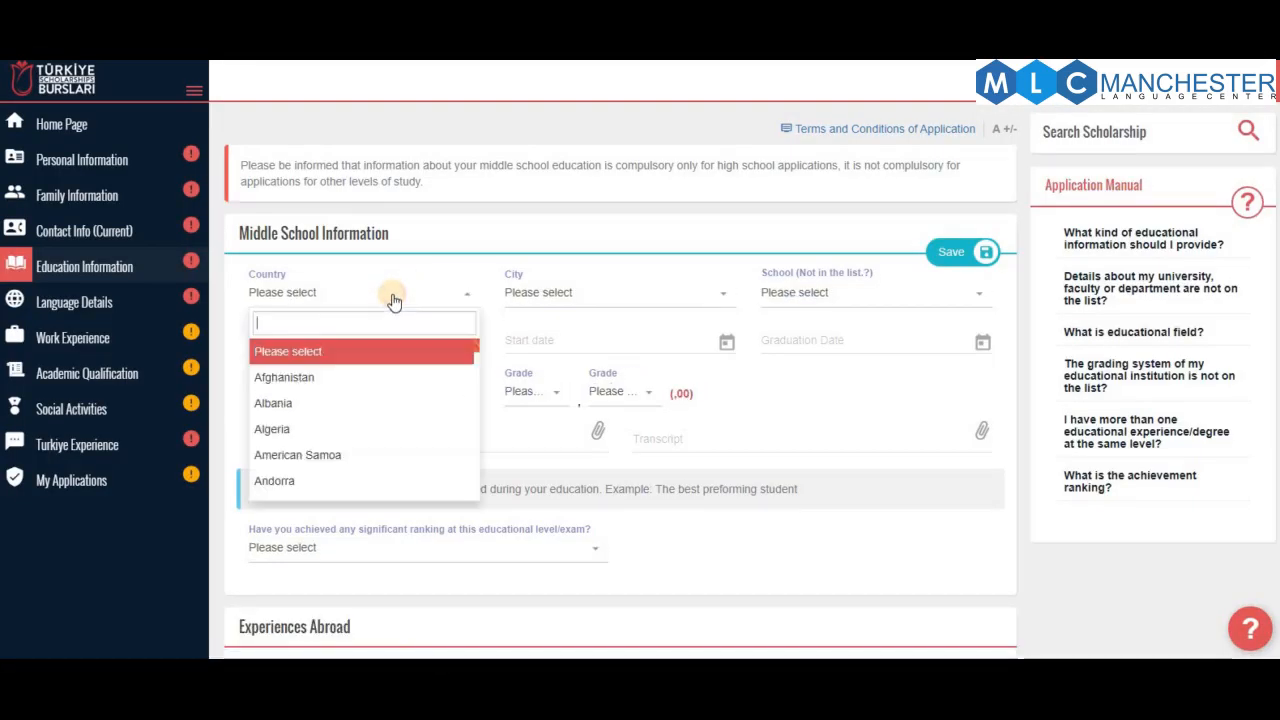
{"action": "type", "text": "i"}
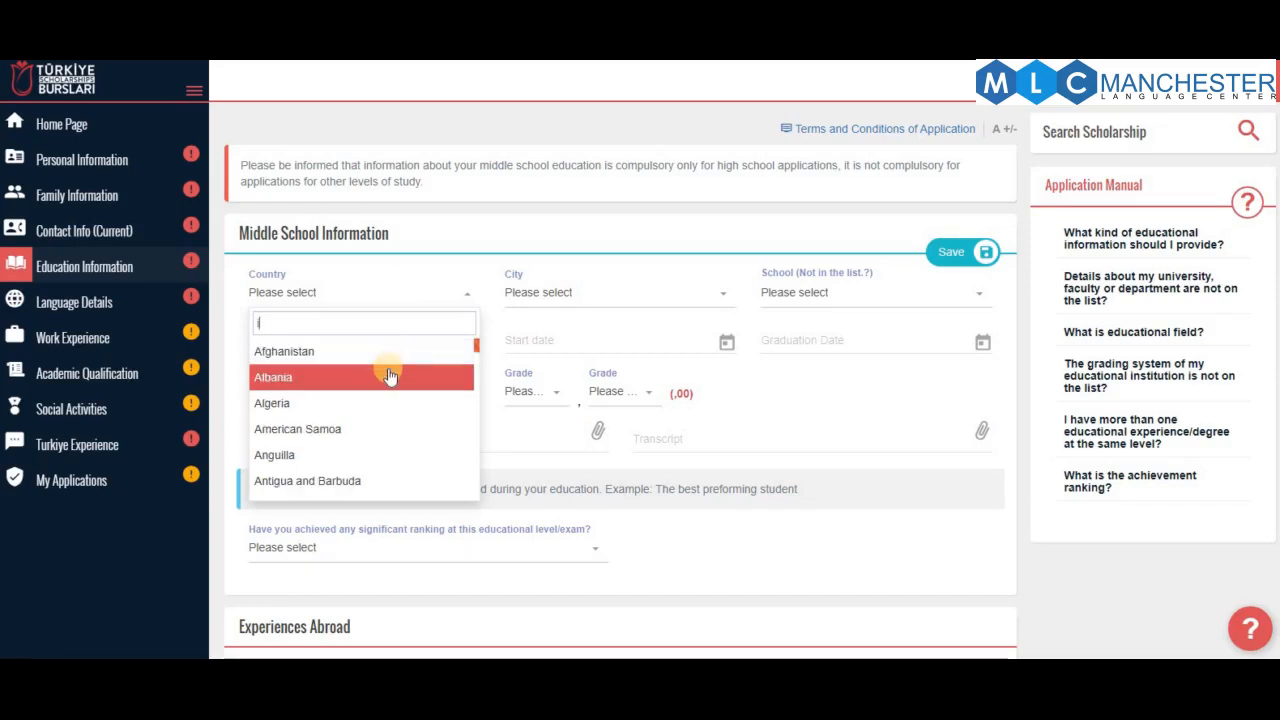
{"action": "scroll", "coordinate": [399, 400], "scroll_direction": "down", "scroll_amount": 1}
{"action": "scroll", "coordinate": [399, 400], "scroll_direction": "down", "scroll_amount": 10}
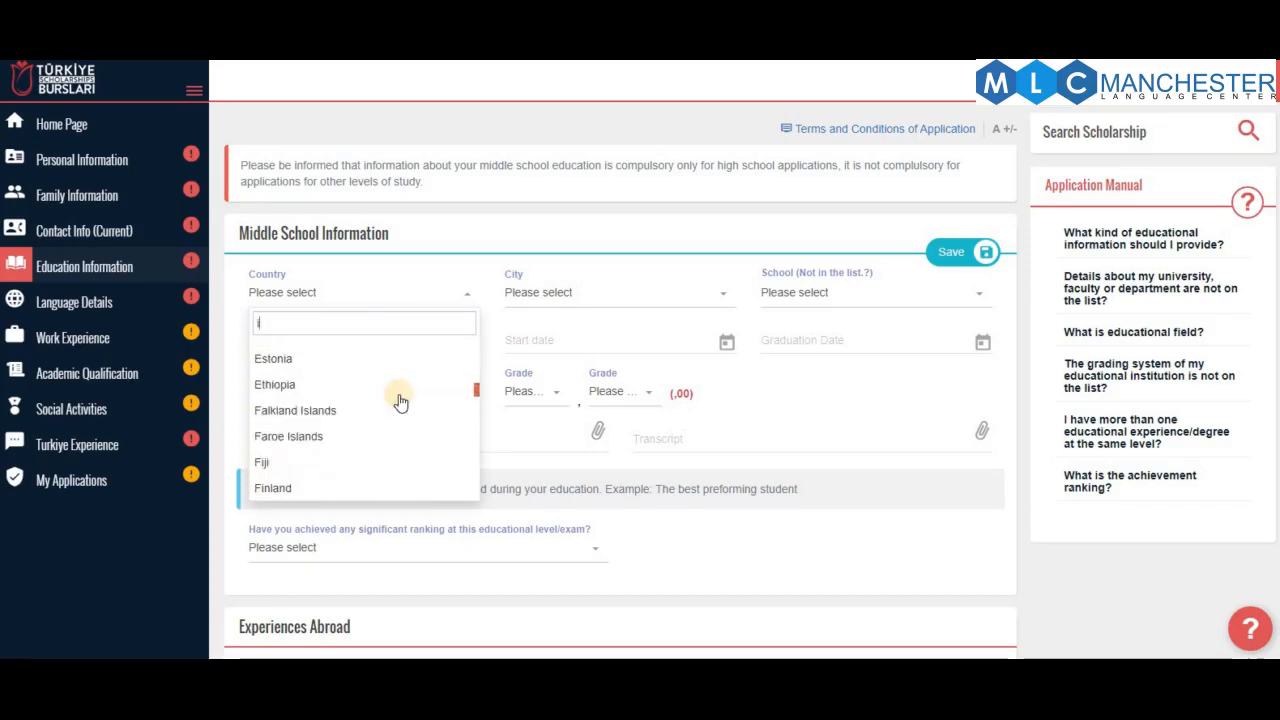
{"action": "scroll", "coordinate": [399, 400], "scroll_direction": "down", "scroll_amount": 5}
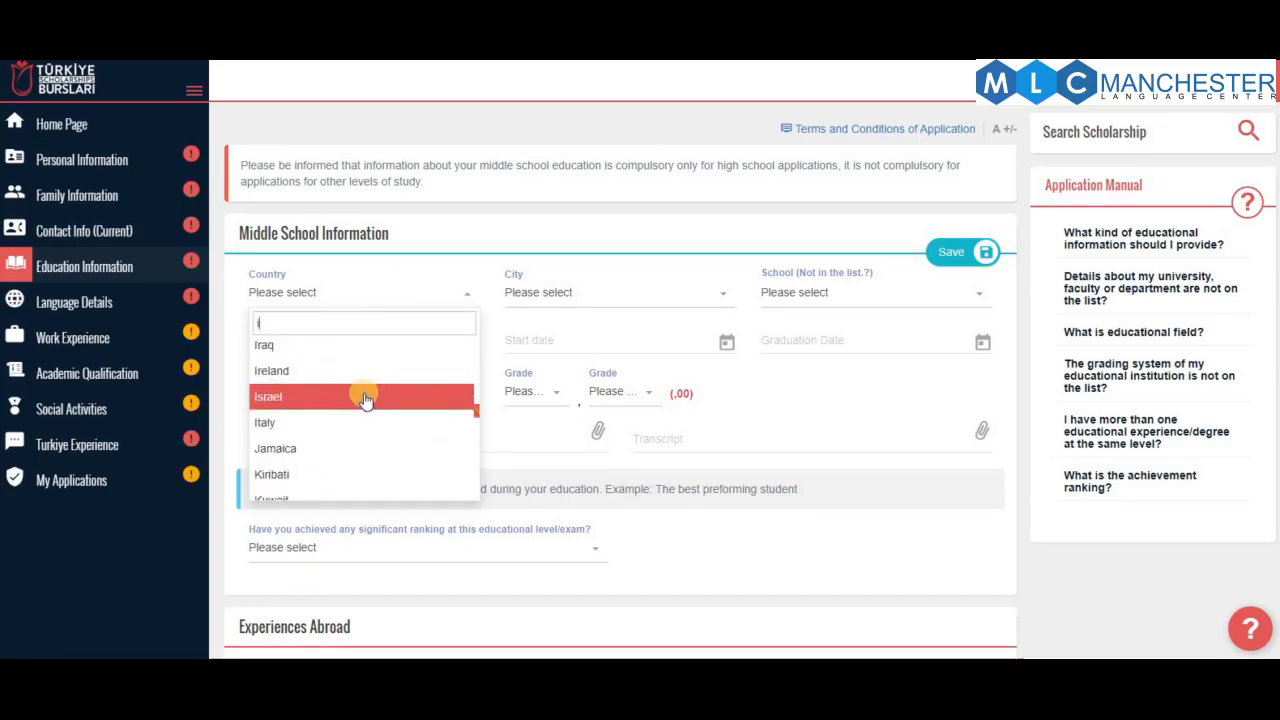
{"action": "scroll", "coordinate": [368, 380], "scroll_direction": "up", "scroll_amount": 2}
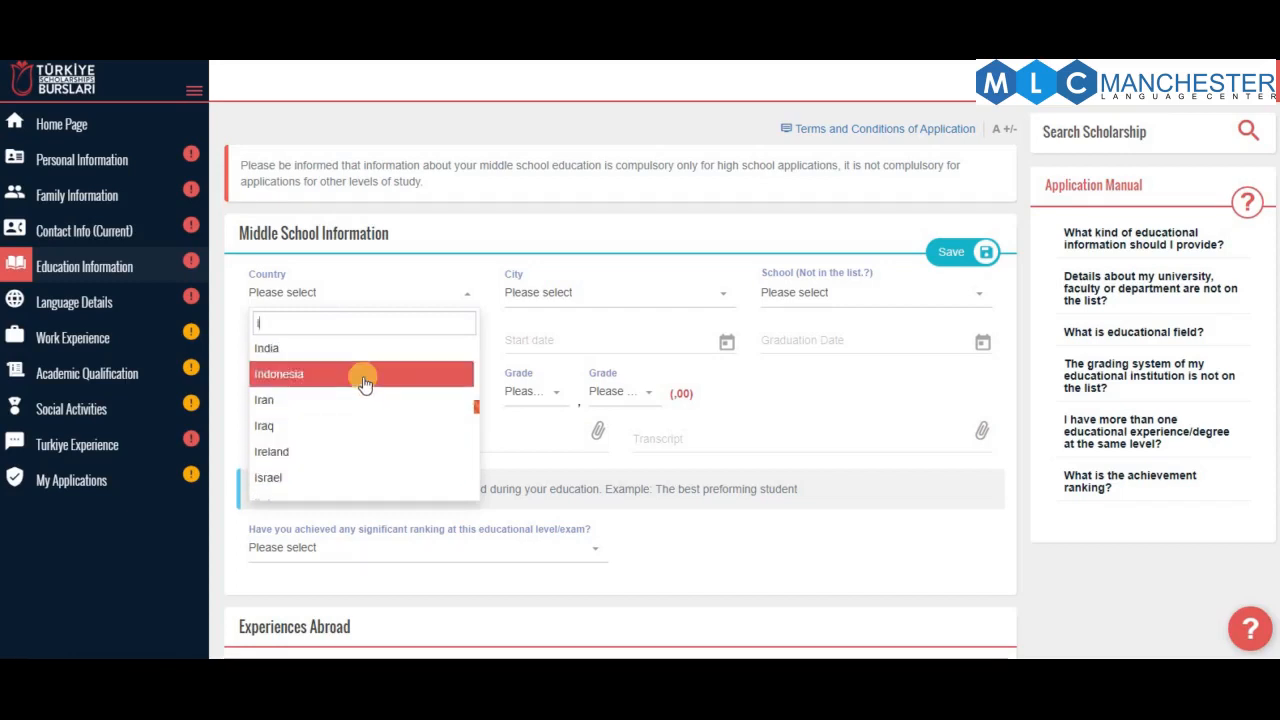
{"action": "left_click", "coordinate": [364, 384]}
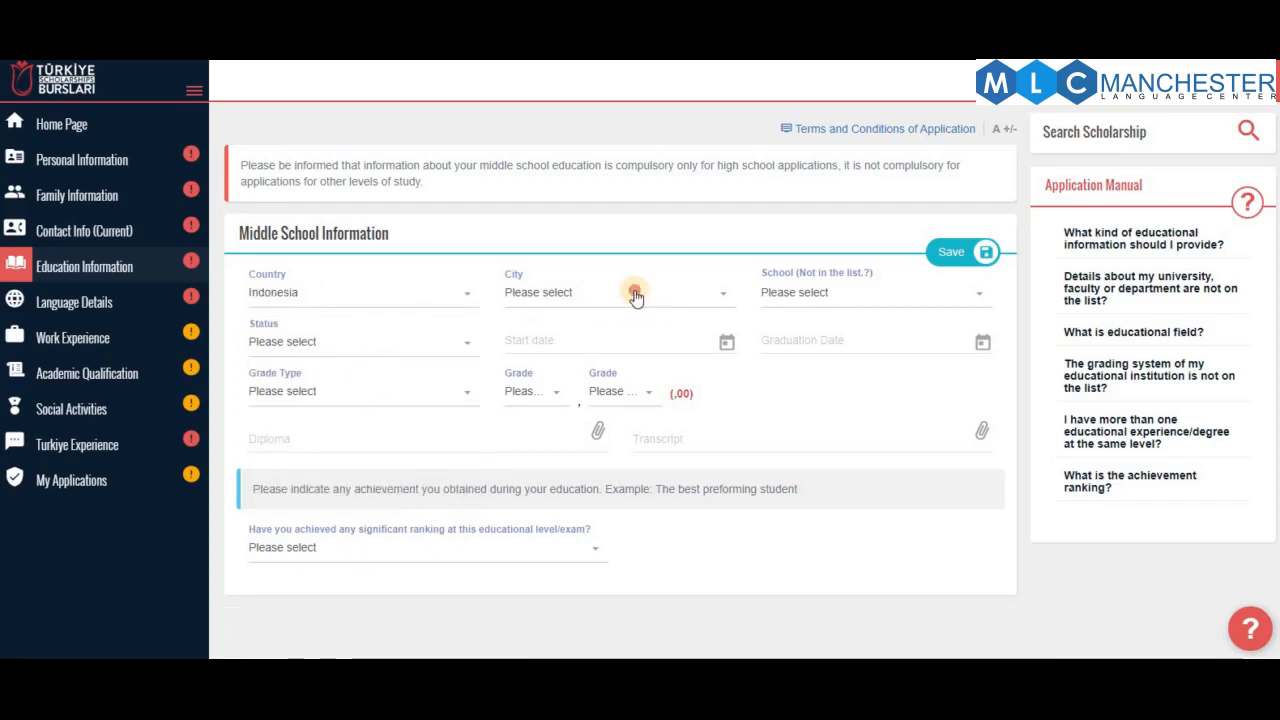
Choose city Bekasi (Kota), school AL AZHAR SYIFA BUDI LAGENDA and status Graduate
{"action": "left_click", "coordinate": [636, 294]}
{"action": "scroll", "coordinate": [600, 451], "scroll_direction": "down", "scroll_amount": 5}
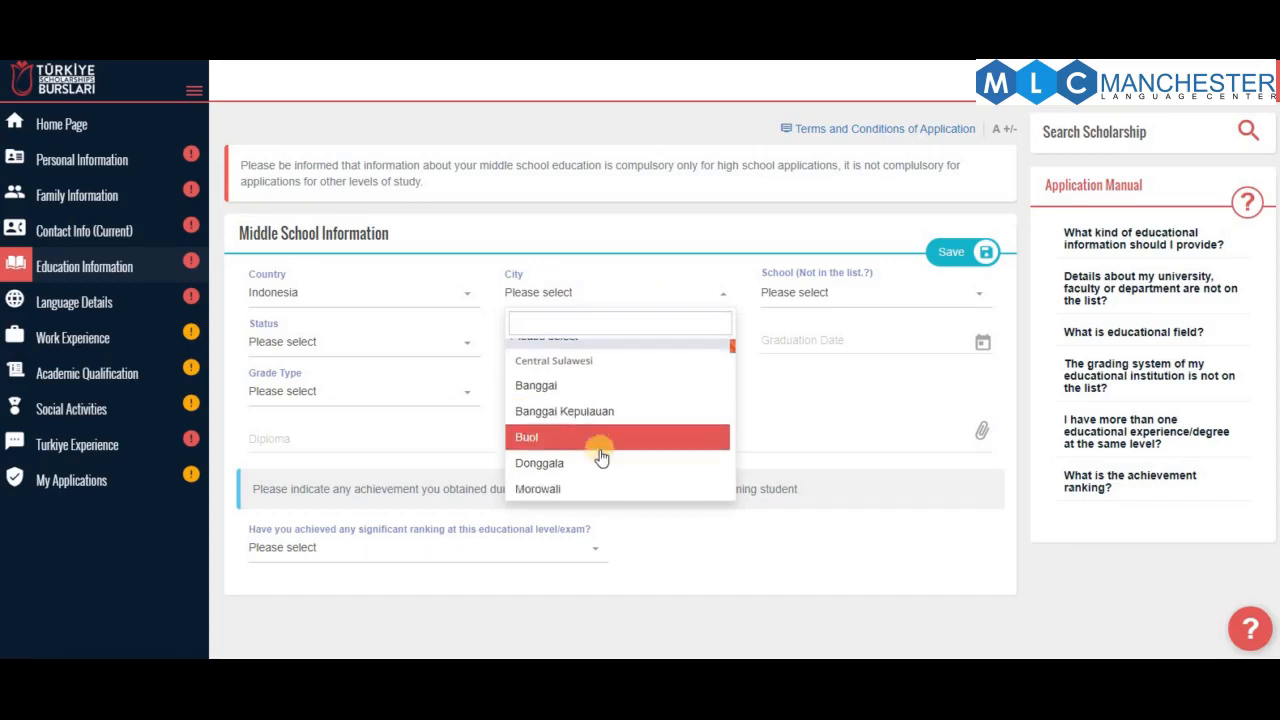
{"action": "left_click", "coordinate": [597, 453]}
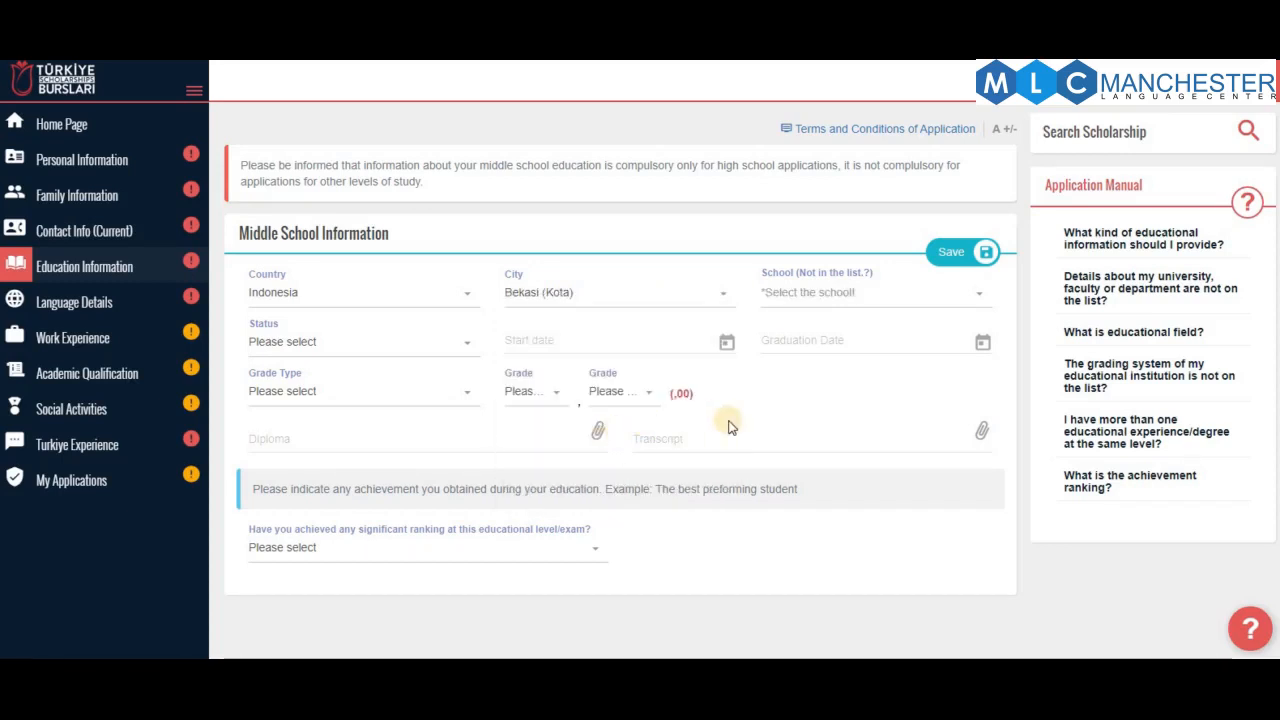
{"action": "left_click", "coordinate": [826, 297]}
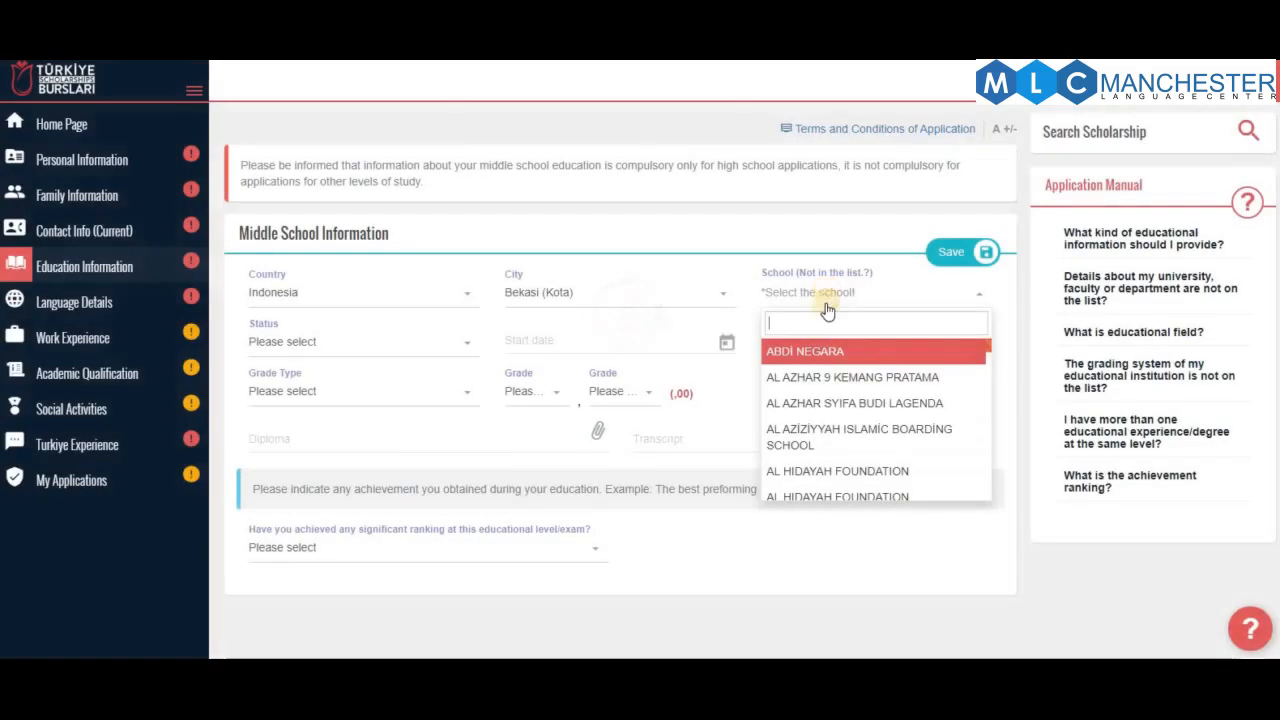
{"action": "left_click", "coordinate": [843, 410]}
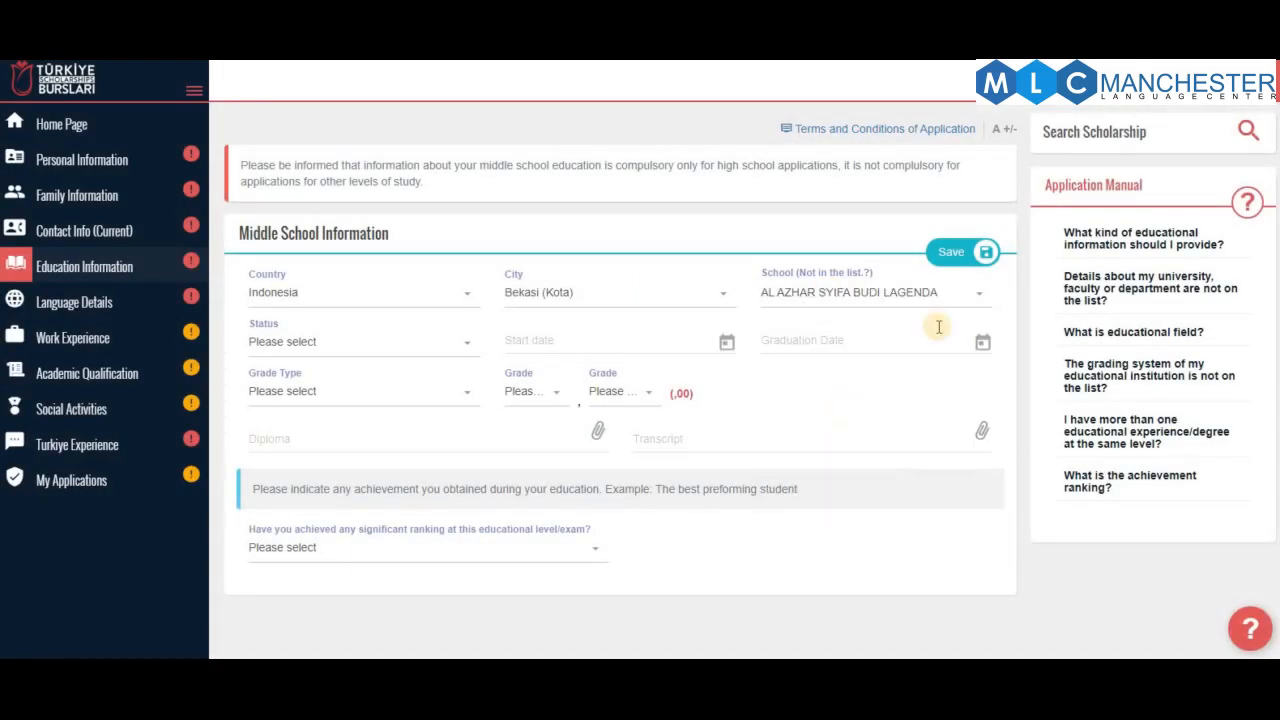
{"action": "left_click", "coordinate": [326, 352]}
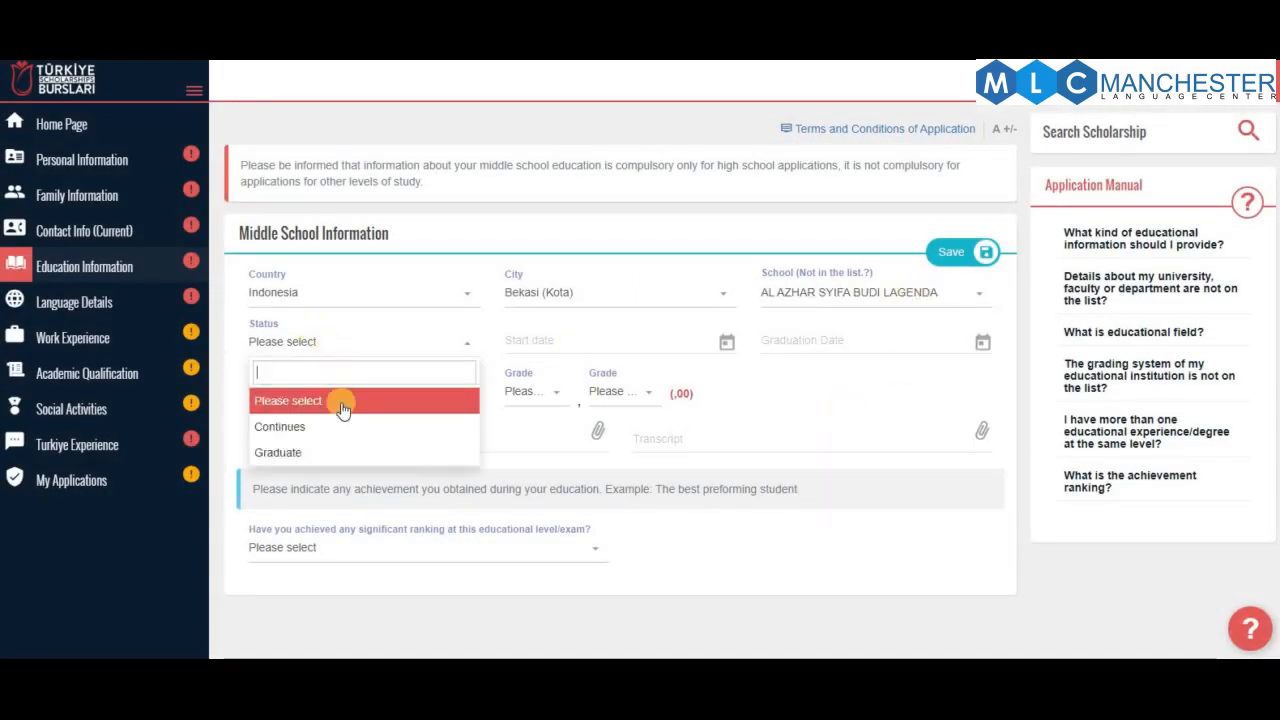
{"action": "left_click", "coordinate": [335, 450]}
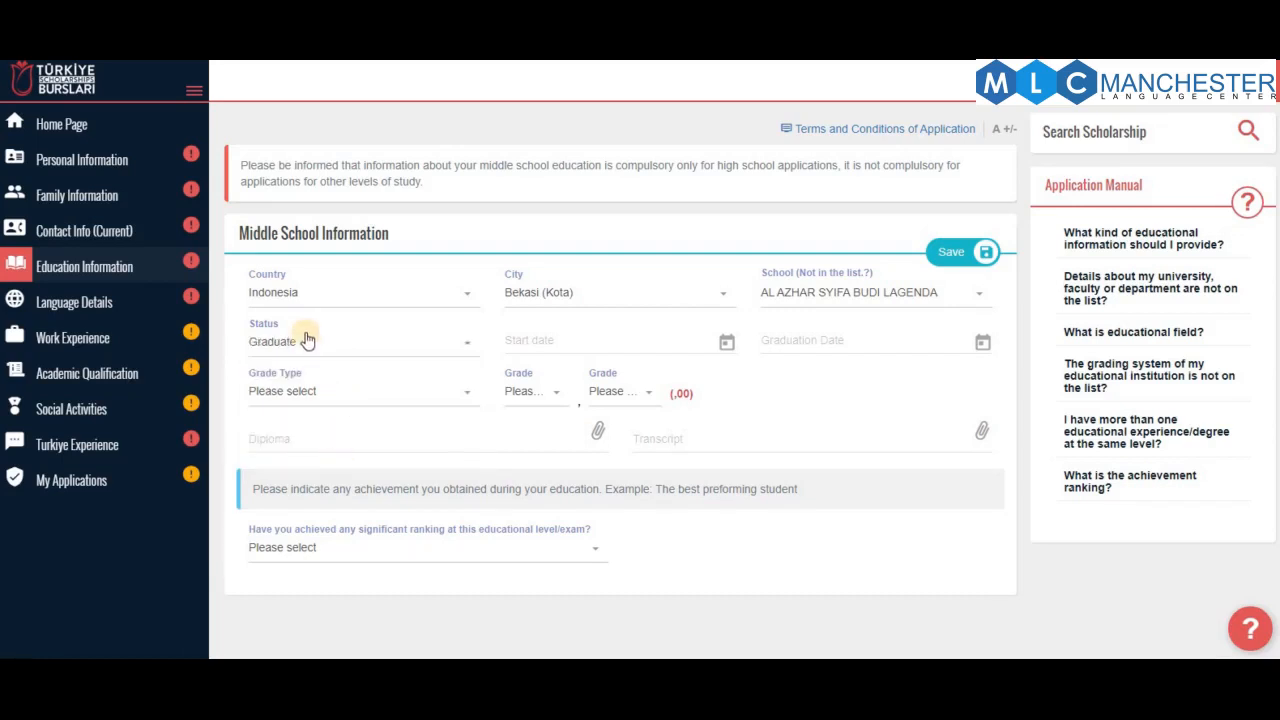
Set the middle school start date to 18/07/2012
{"action": "left_click", "coordinate": [626, 338]}
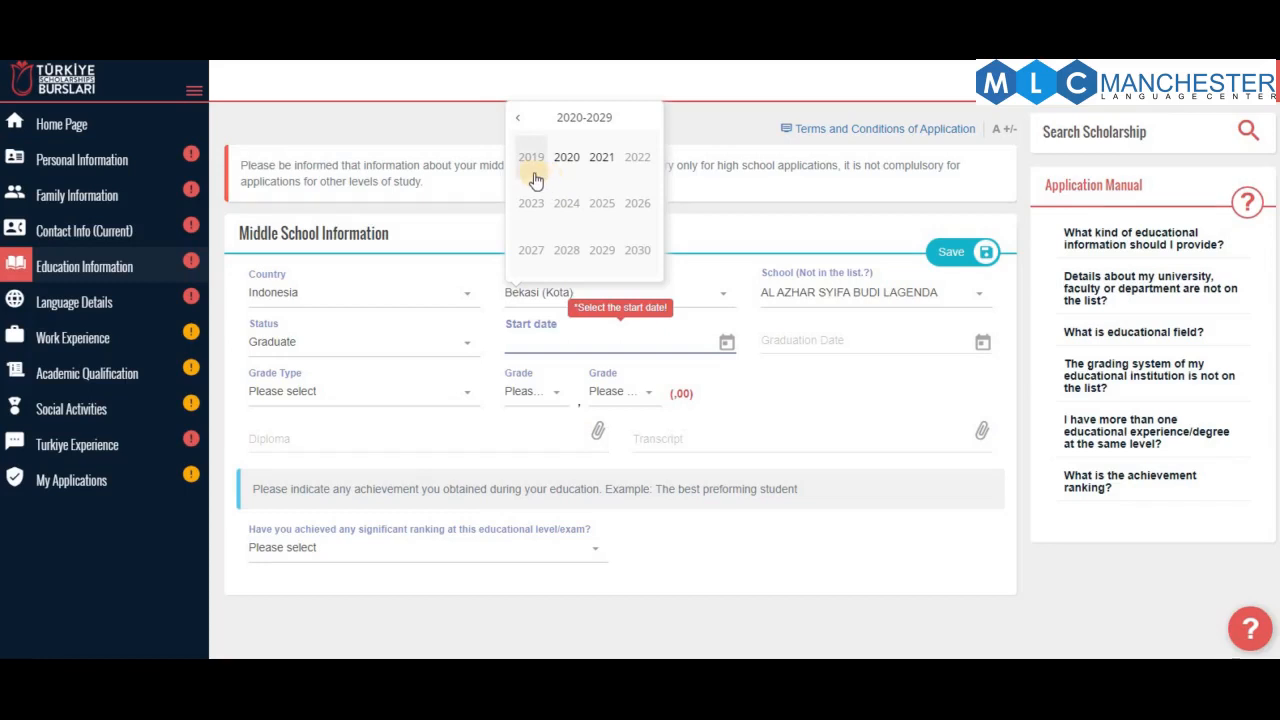
{"action": "left_click", "coordinate": [518, 126]}
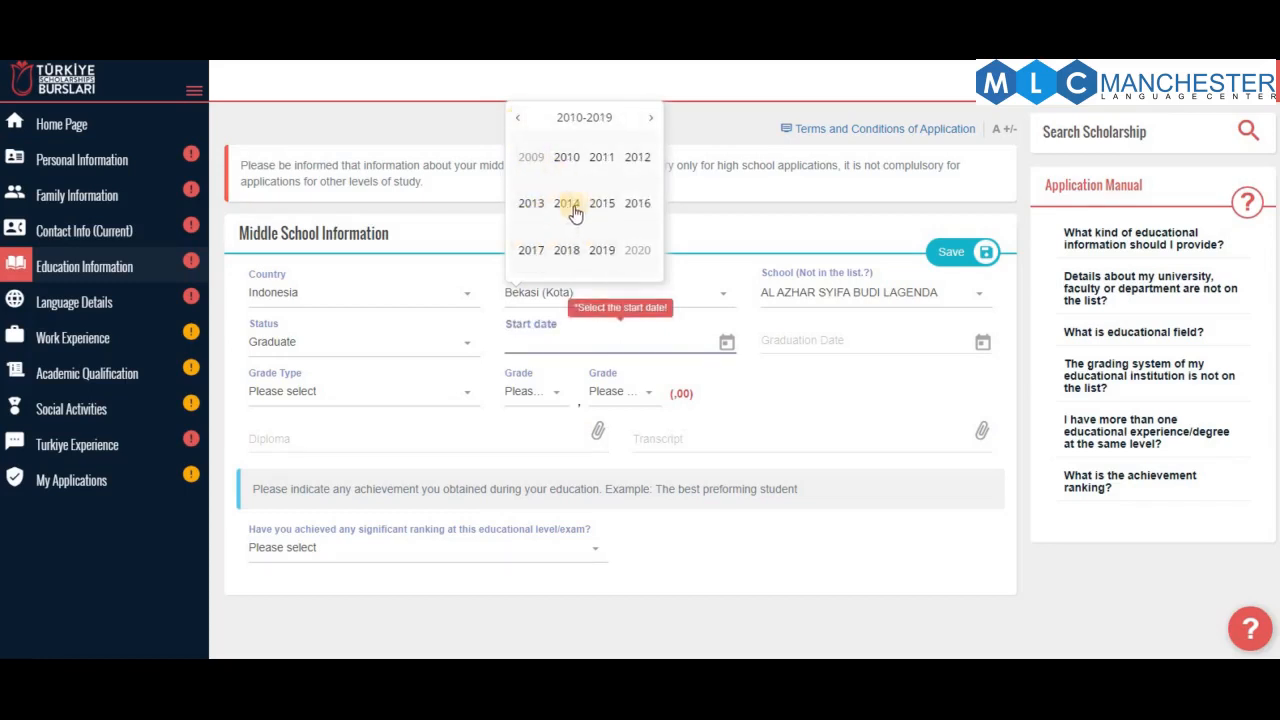
{"action": "left_click", "coordinate": [631, 160]}
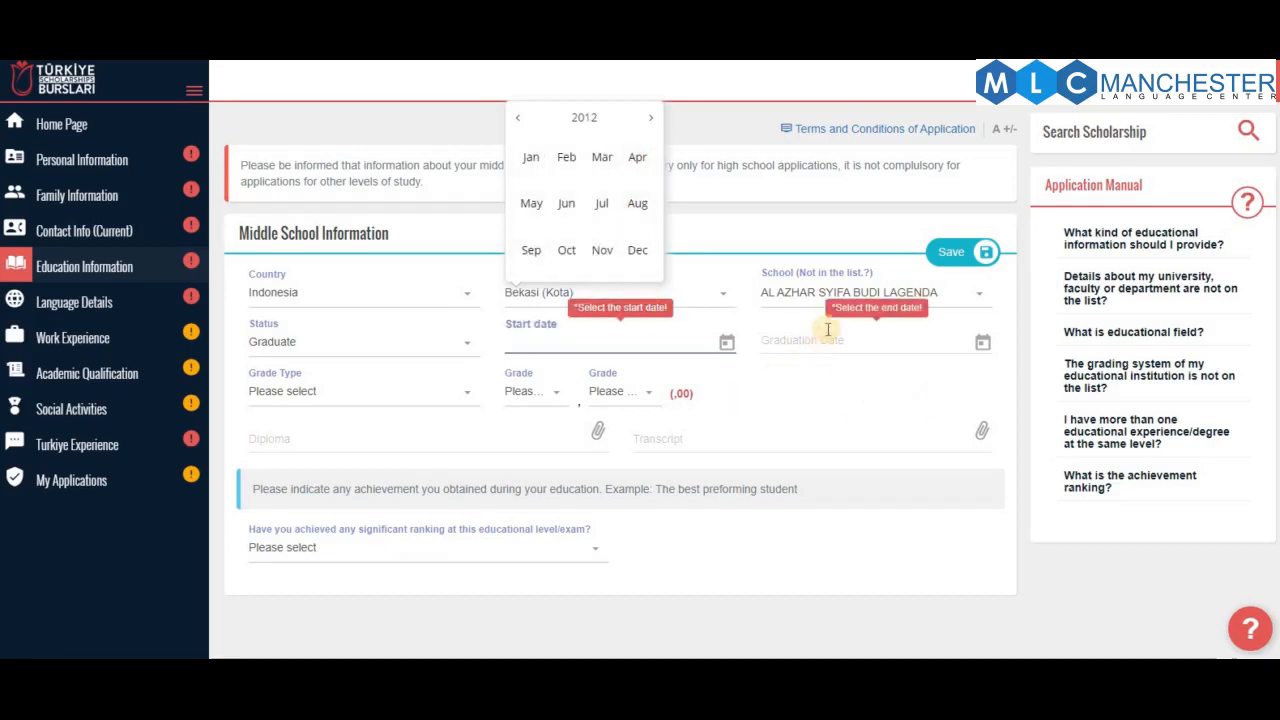
{"action": "left_click", "coordinate": [590, 205]}
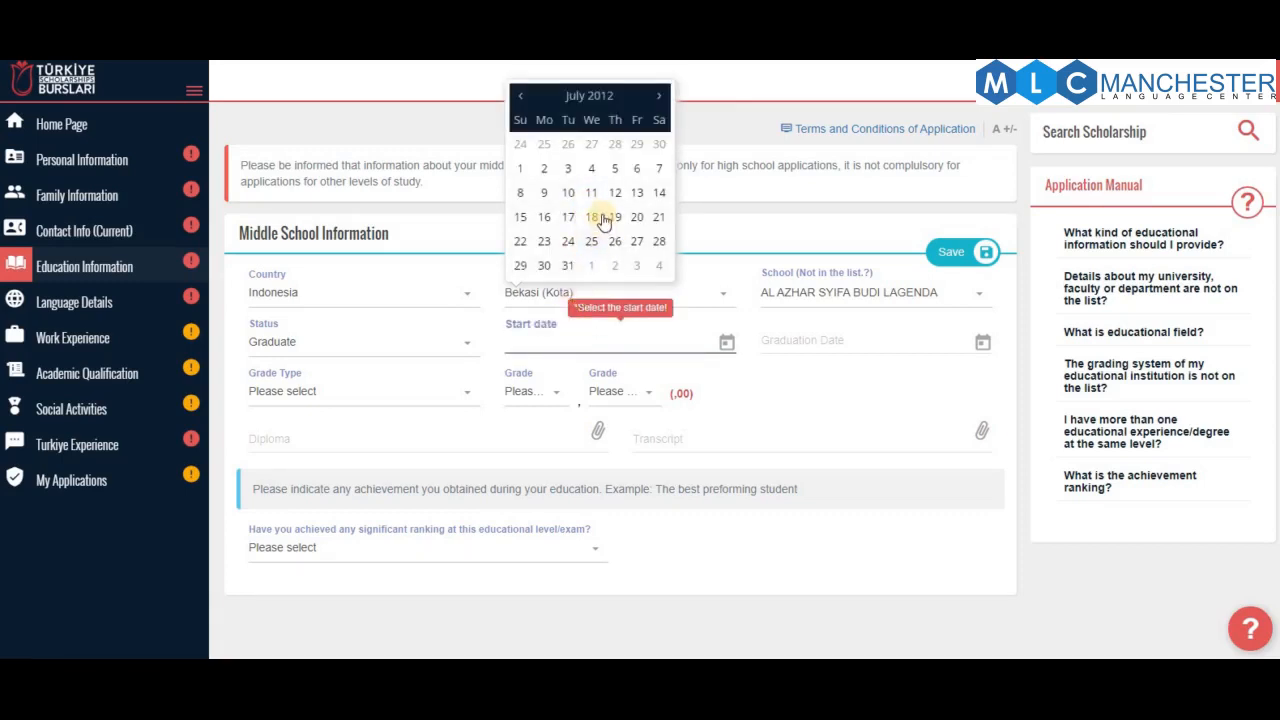
{"action": "left_click", "coordinate": [592, 217]}
Set the middle school graduation date to 20/10/2015
{"action": "left_click", "coordinate": [795, 336]}
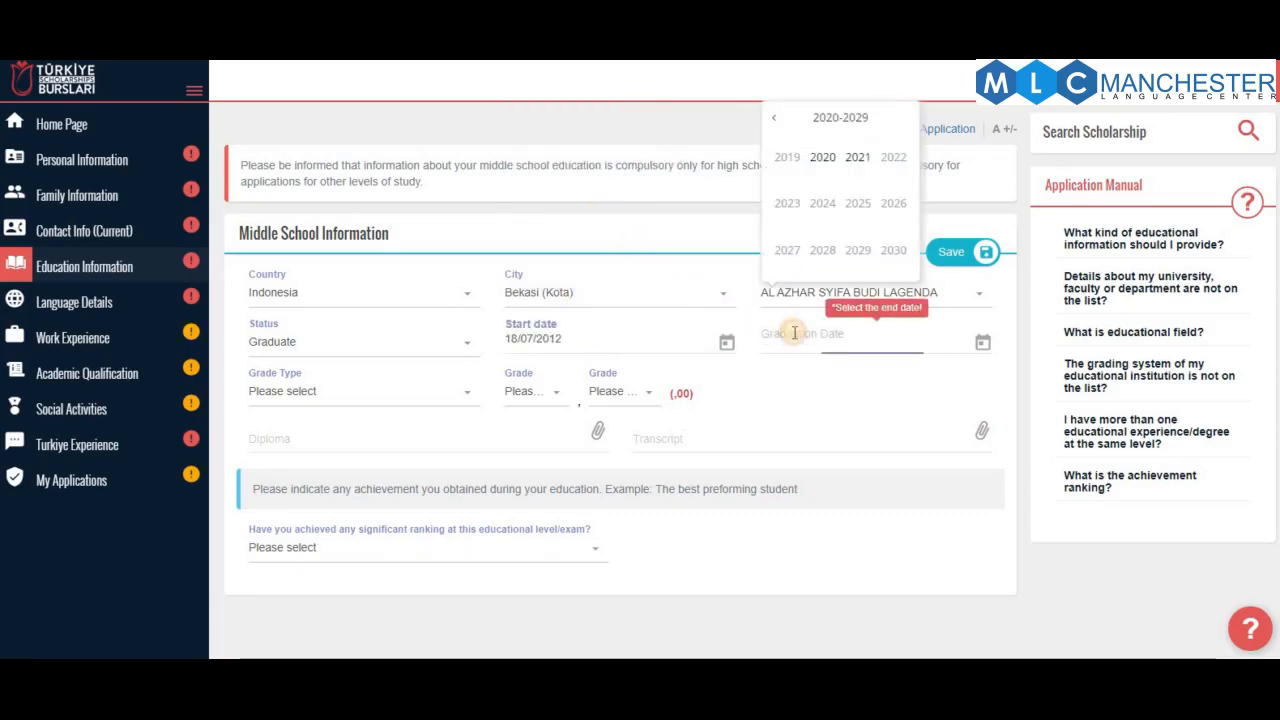
{"action": "left_click", "coordinate": [776, 120]}
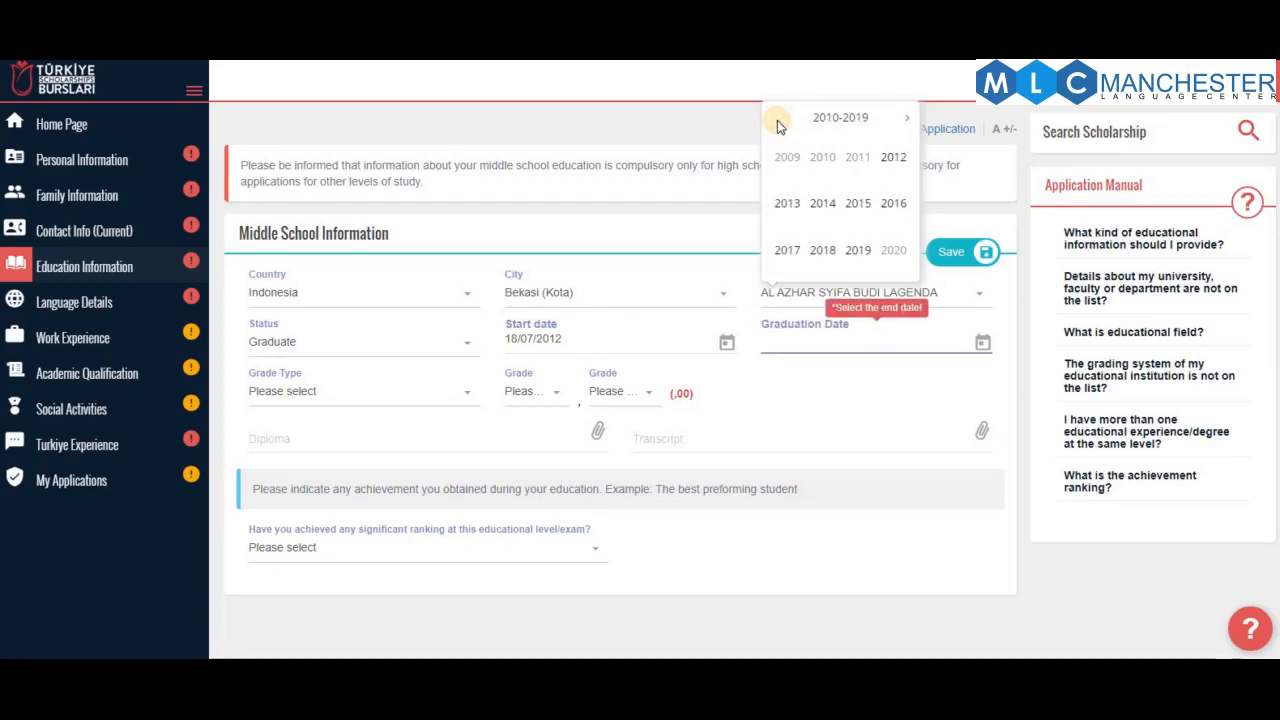
{"action": "left_click", "coordinate": [864, 212]}
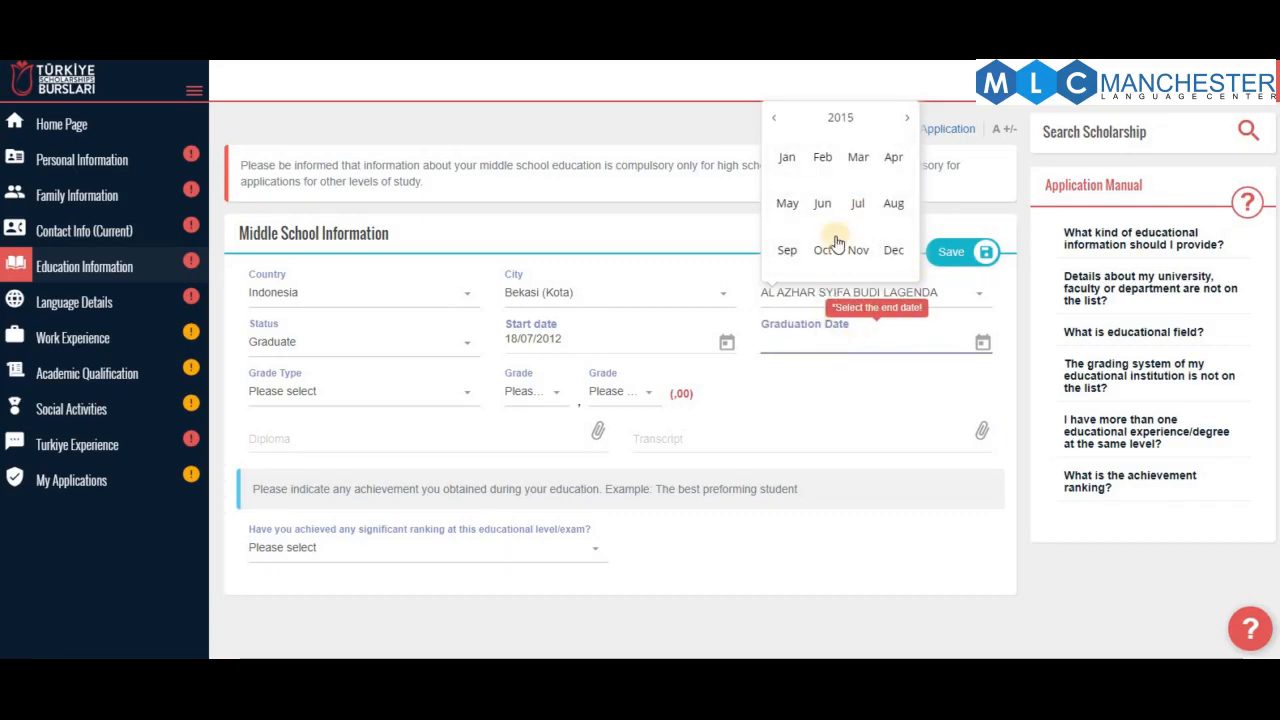
{"action": "left_click", "coordinate": [834, 246]}
{"action": "left_click", "coordinate": [830, 219]}
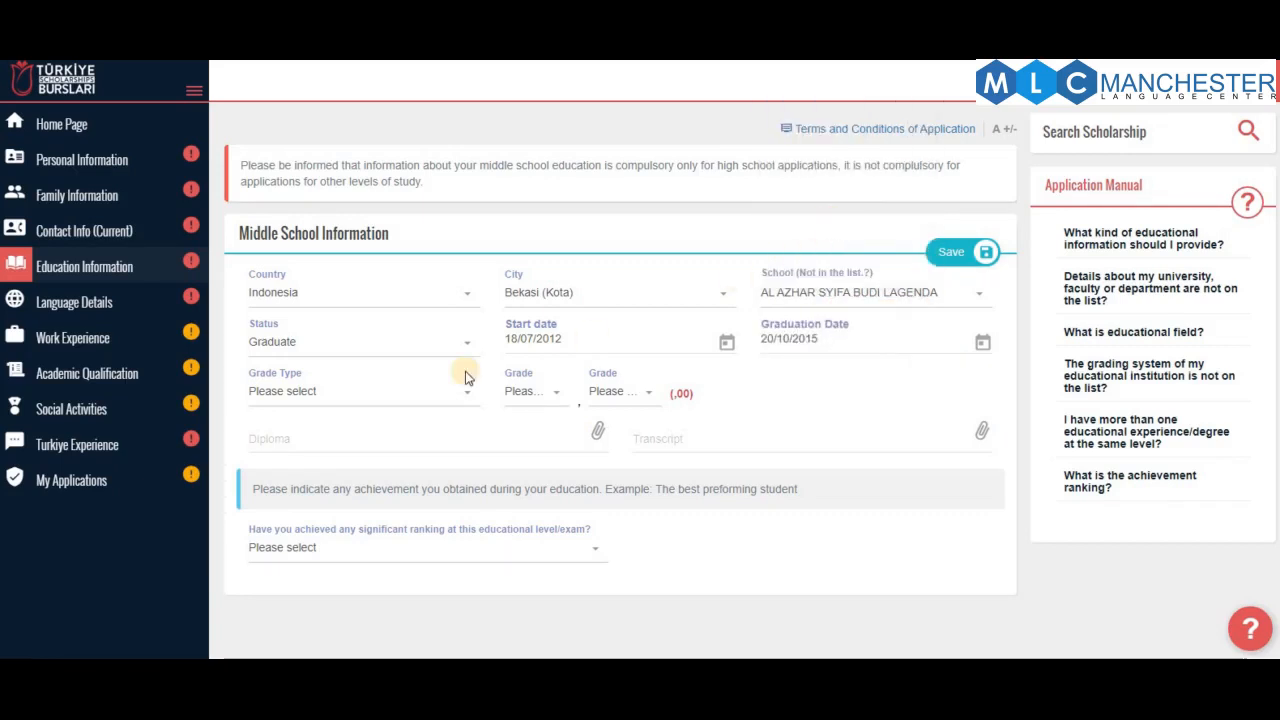
Set grade type 100 and both grade parts to 85, giving a grade of 85,85
{"action": "left_click", "coordinate": [338, 391]}
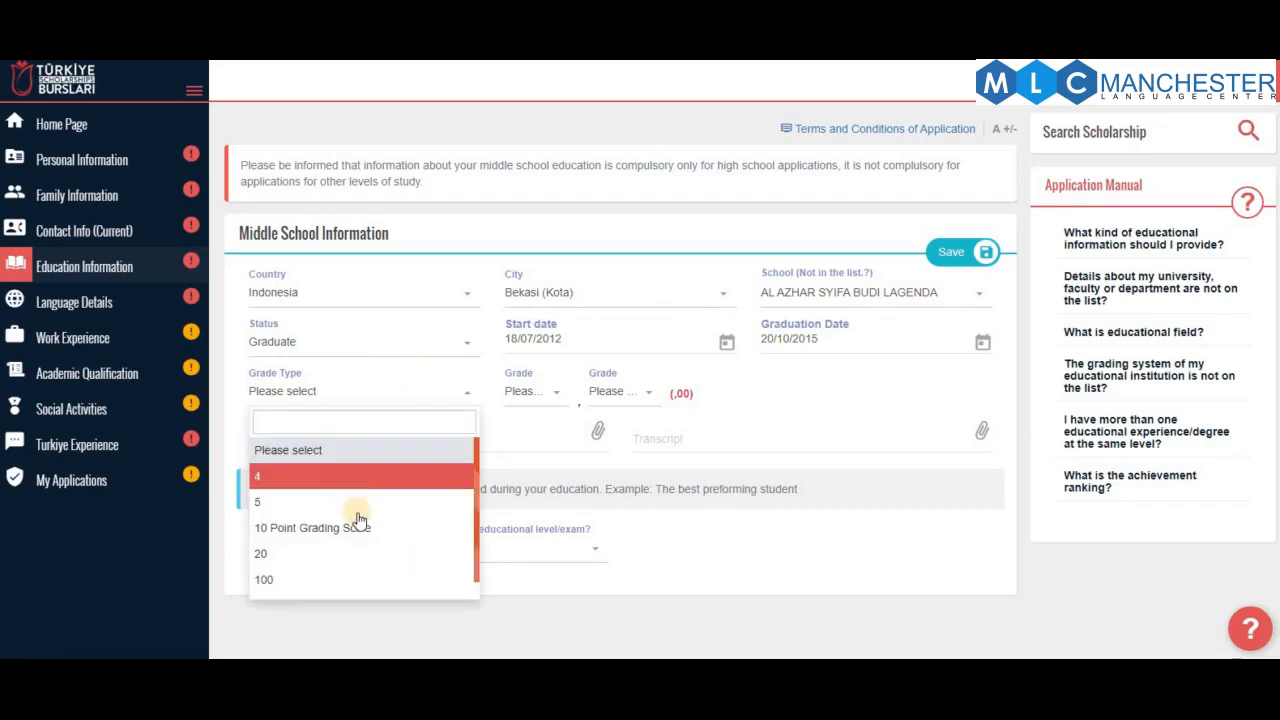
{"action": "scroll", "coordinate": [337, 485], "scroll_direction": "down", "scroll_amount": 1}
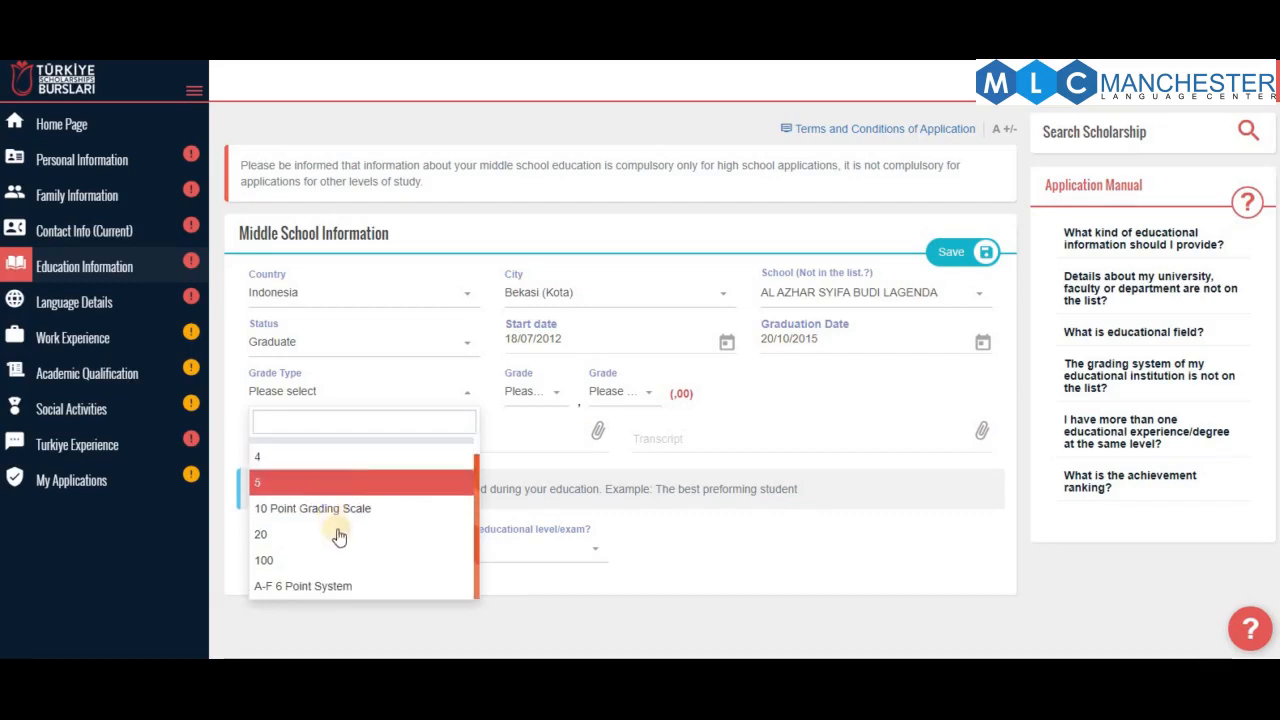
{"action": "left_click", "coordinate": [337, 561]}
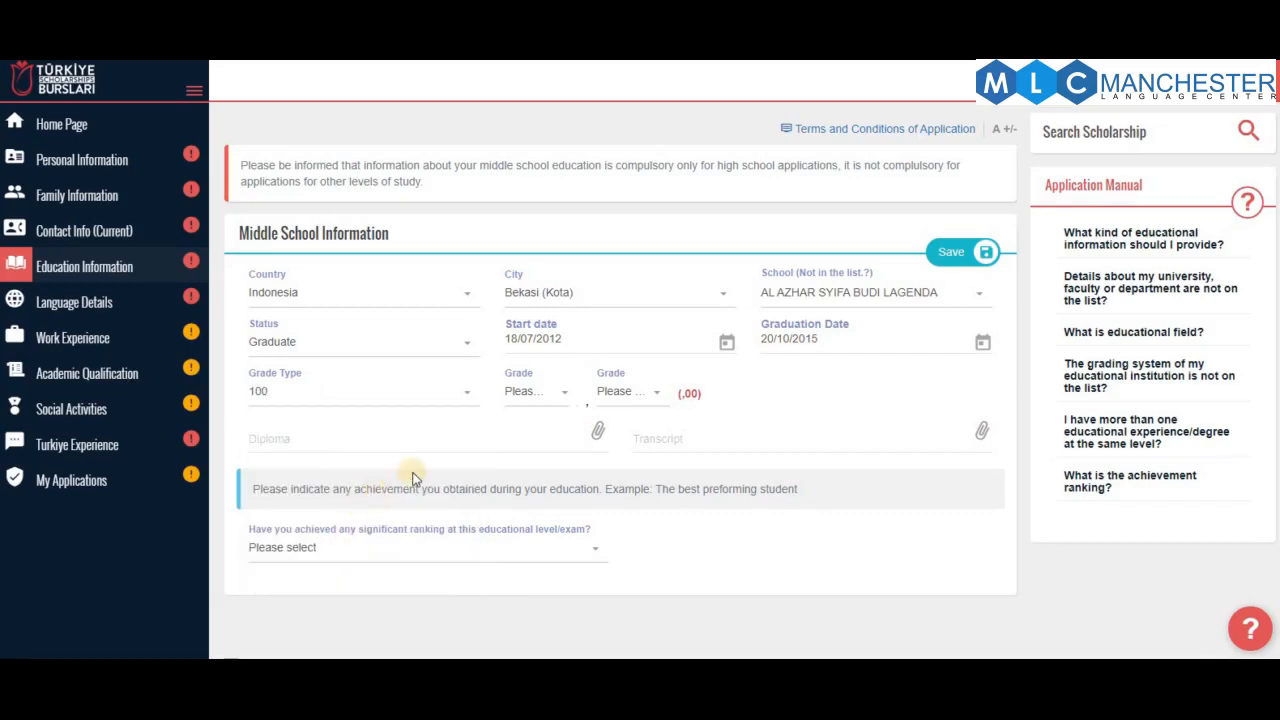
{"action": "left_click", "coordinate": [540, 393]}
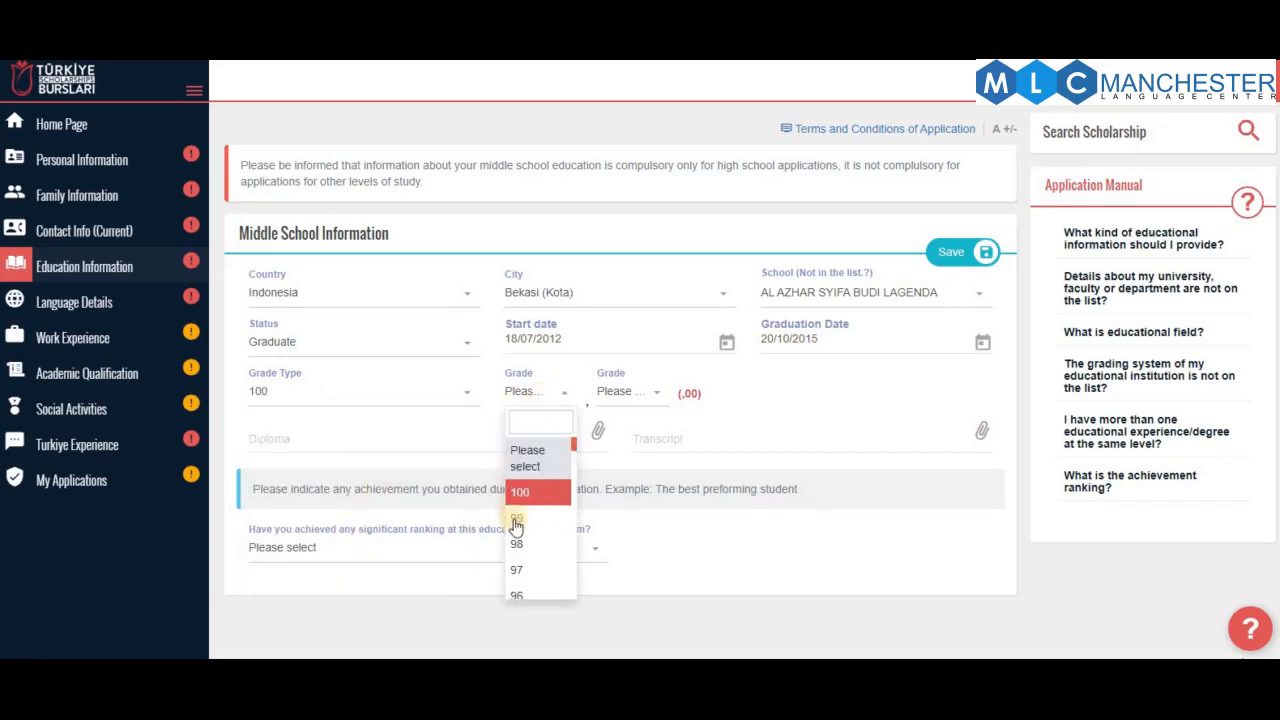
{"action": "scroll", "coordinate": [530, 568], "scroll_direction": "down", "scroll_amount": 3}
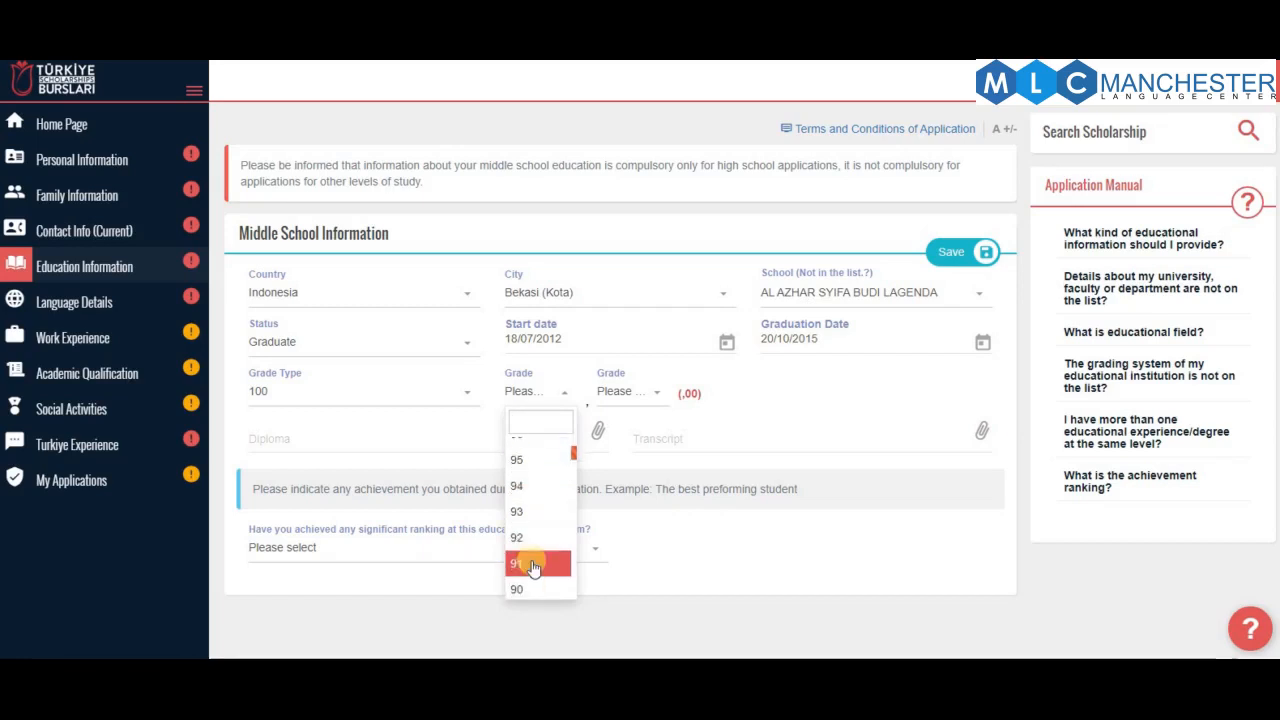
{"action": "scroll", "coordinate": [533, 567], "scroll_direction": "down", "scroll_amount": 2}
{"action": "left_click", "coordinate": [535, 480]}
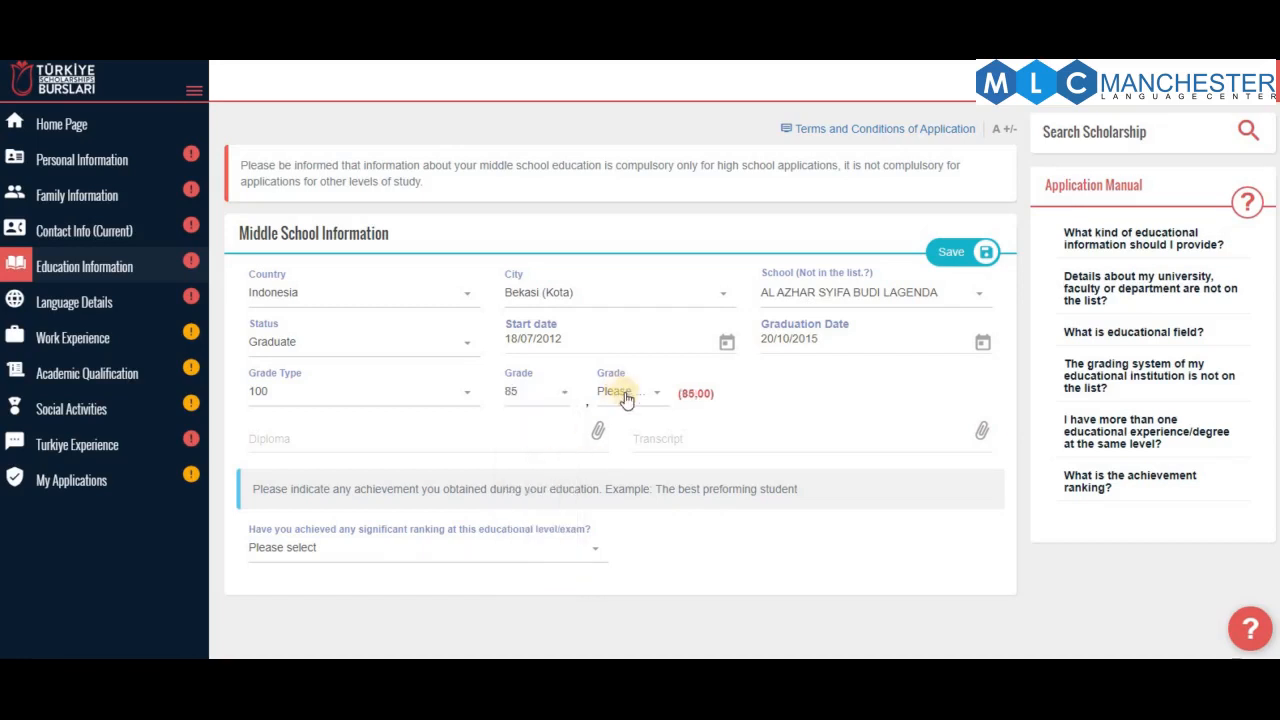
{"action": "left_click", "coordinate": [625, 394]}
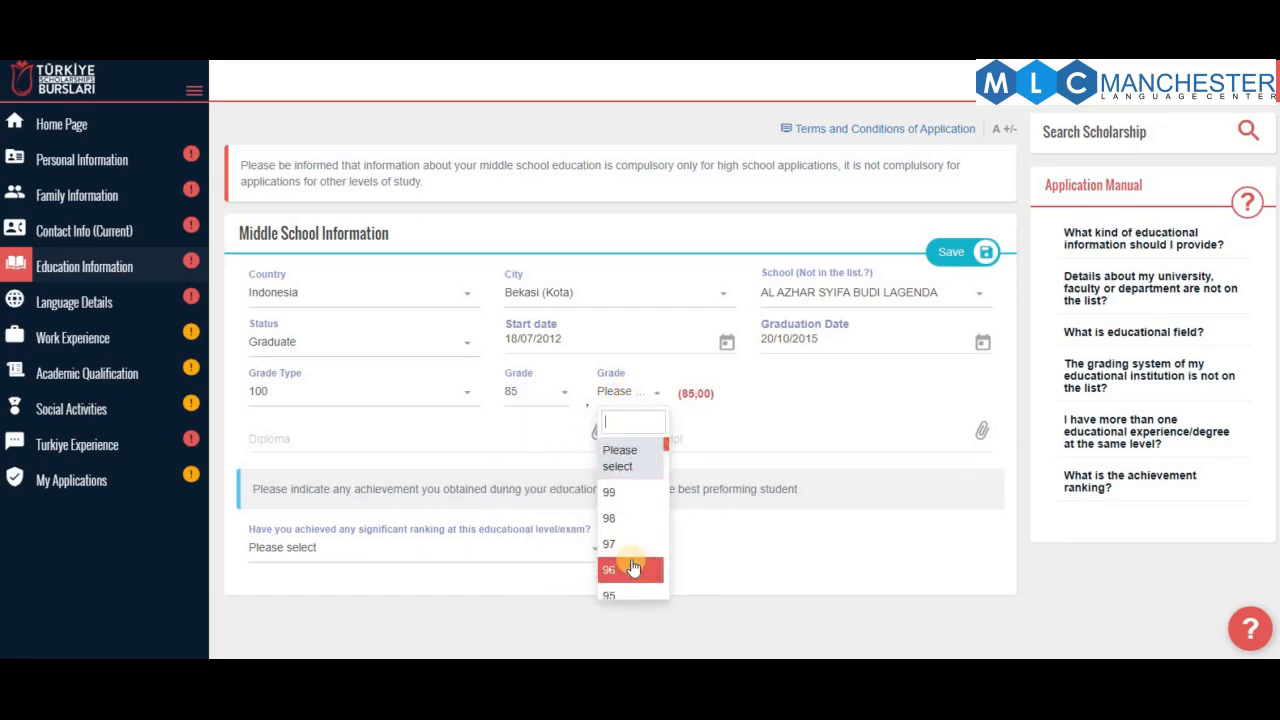
{"action": "scroll", "coordinate": [632, 568], "scroll_direction": "down", "scroll_amount": 6}
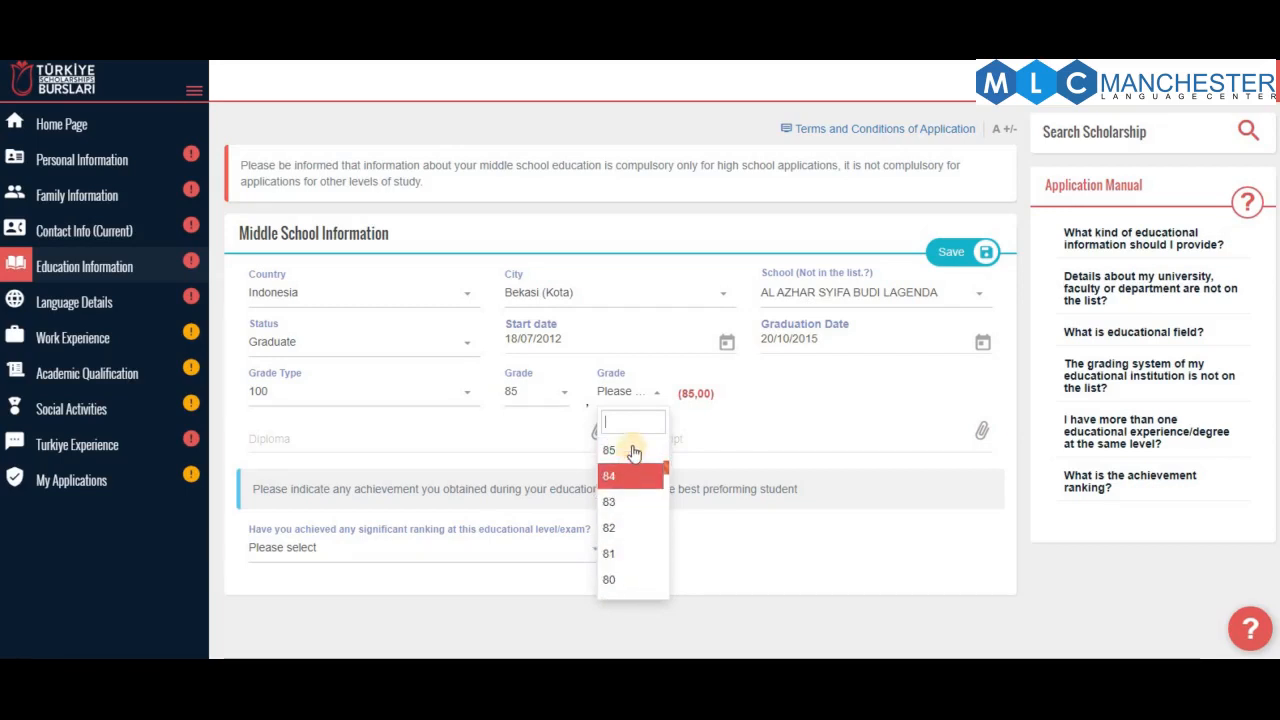
{"action": "left_click", "coordinate": [633, 447]}
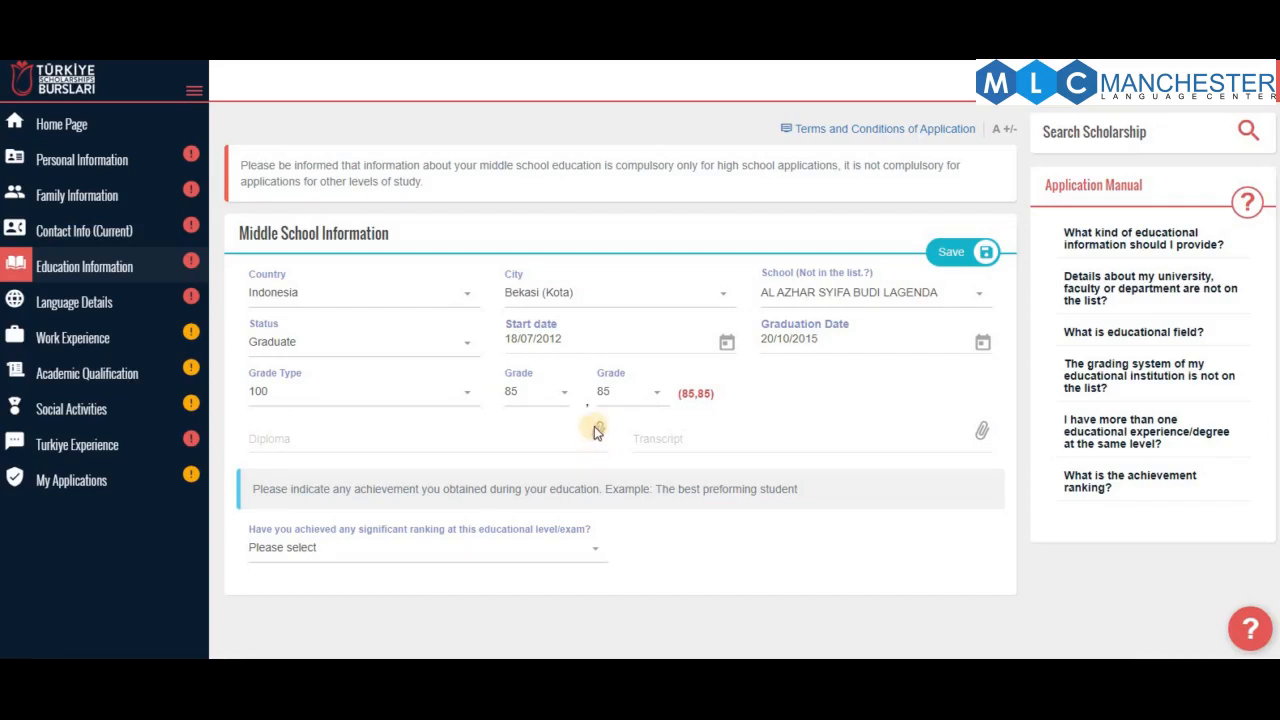
Answer No to the significant ranking question, leaving the transcript unattached
{"action": "left_click", "coordinate": [906, 444]}
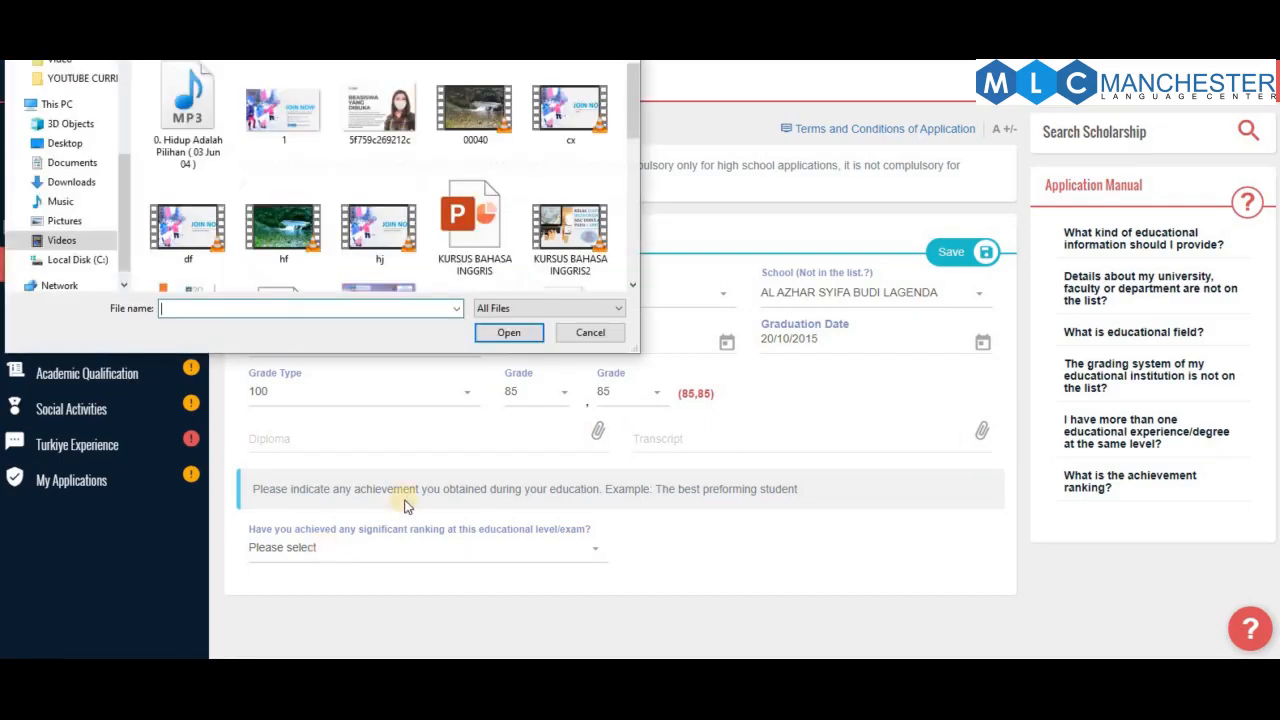
{"action": "left_click", "coordinate": [590, 334]}
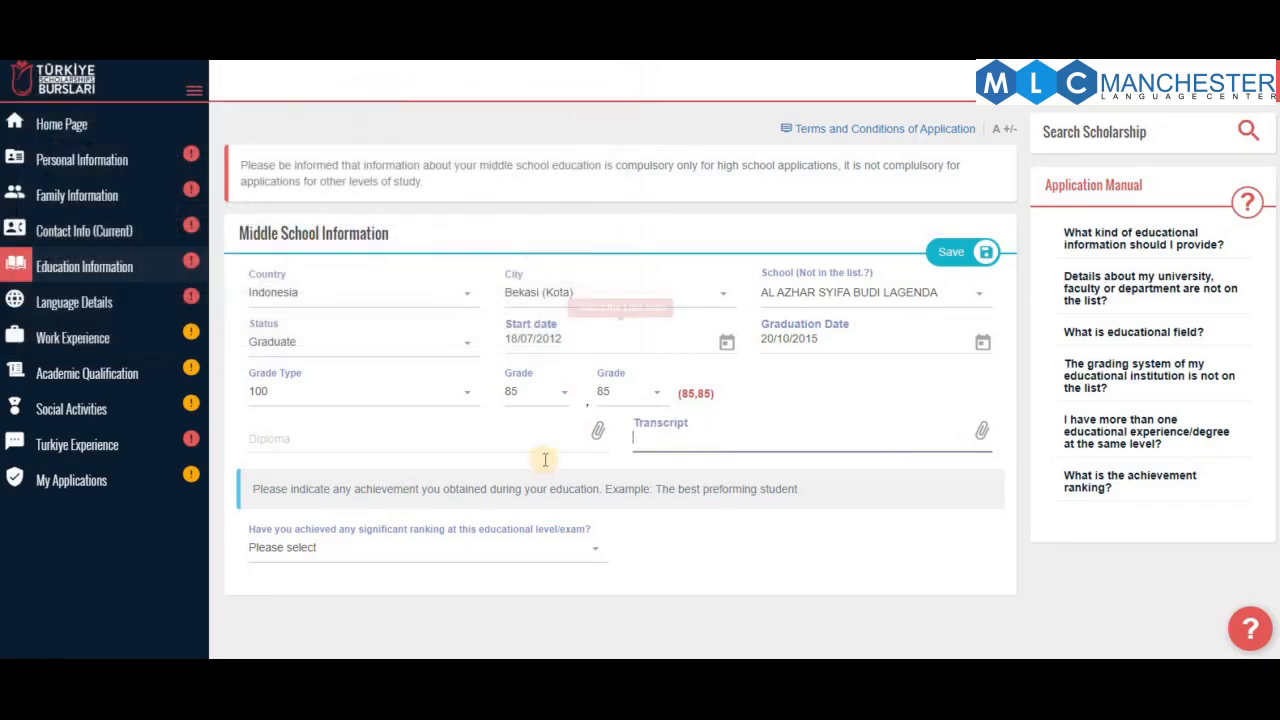
{"action": "left_click", "coordinate": [478, 558]}
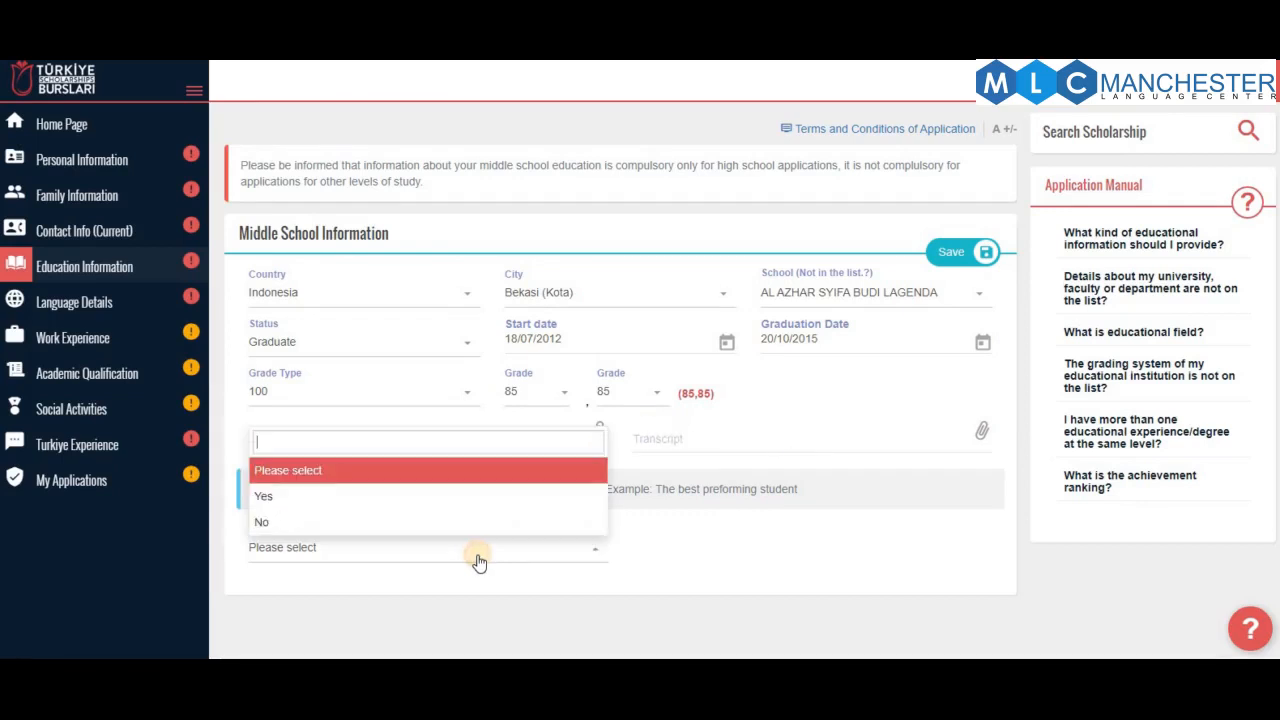
{"action": "left_click", "coordinate": [340, 495]}
{"action": "scroll", "coordinate": [523, 529], "scroll_direction": "down", "scroll_amount": 1}
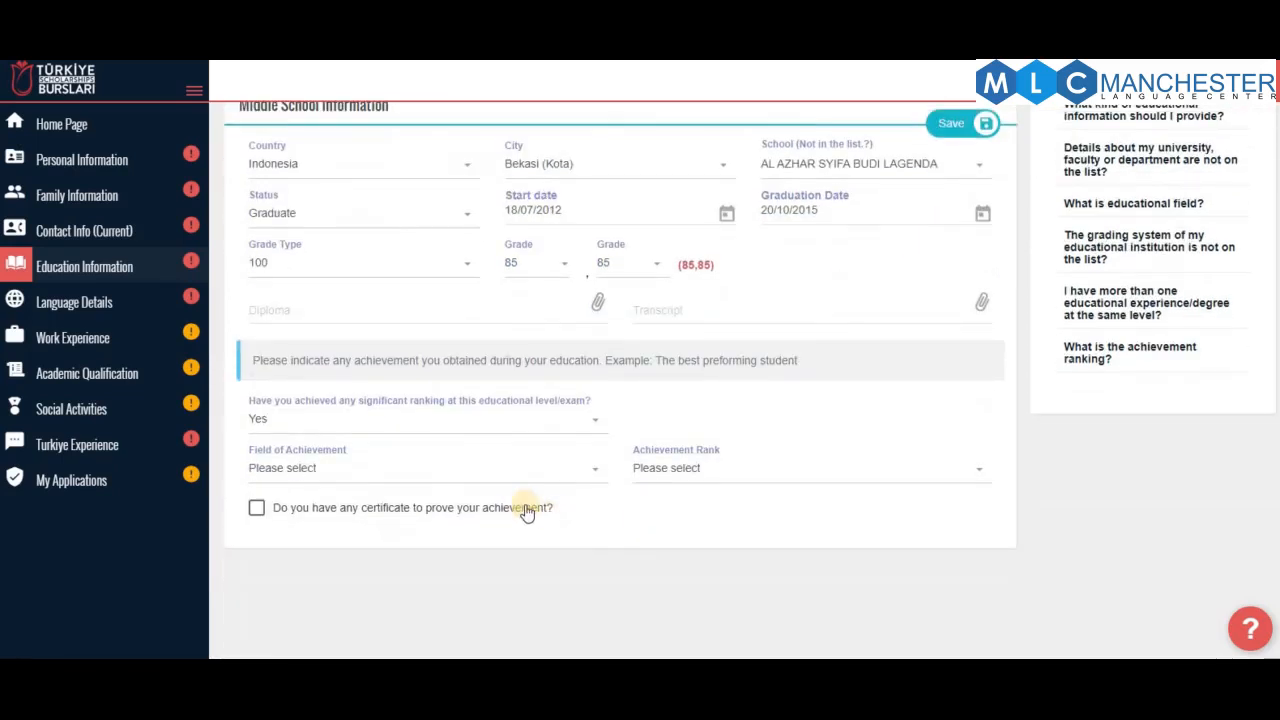
{"action": "left_click", "coordinate": [318, 472]}
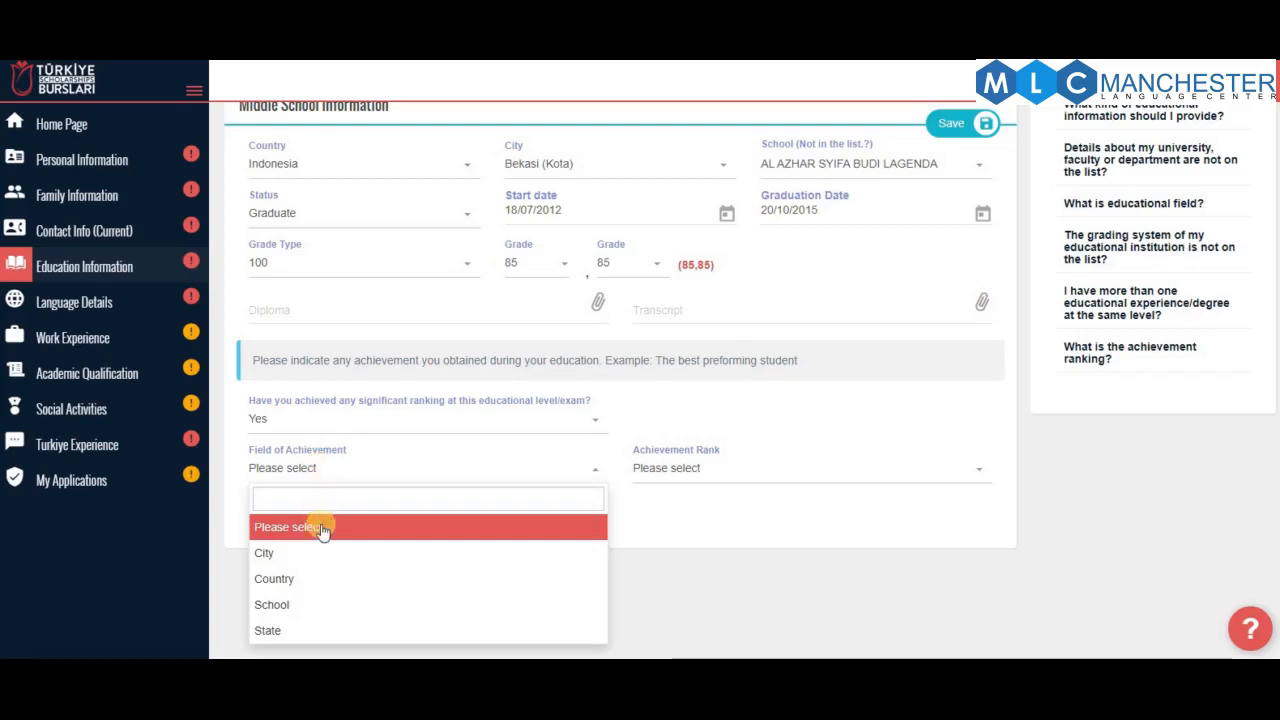
{"action": "left_click", "coordinate": [767, 534]}
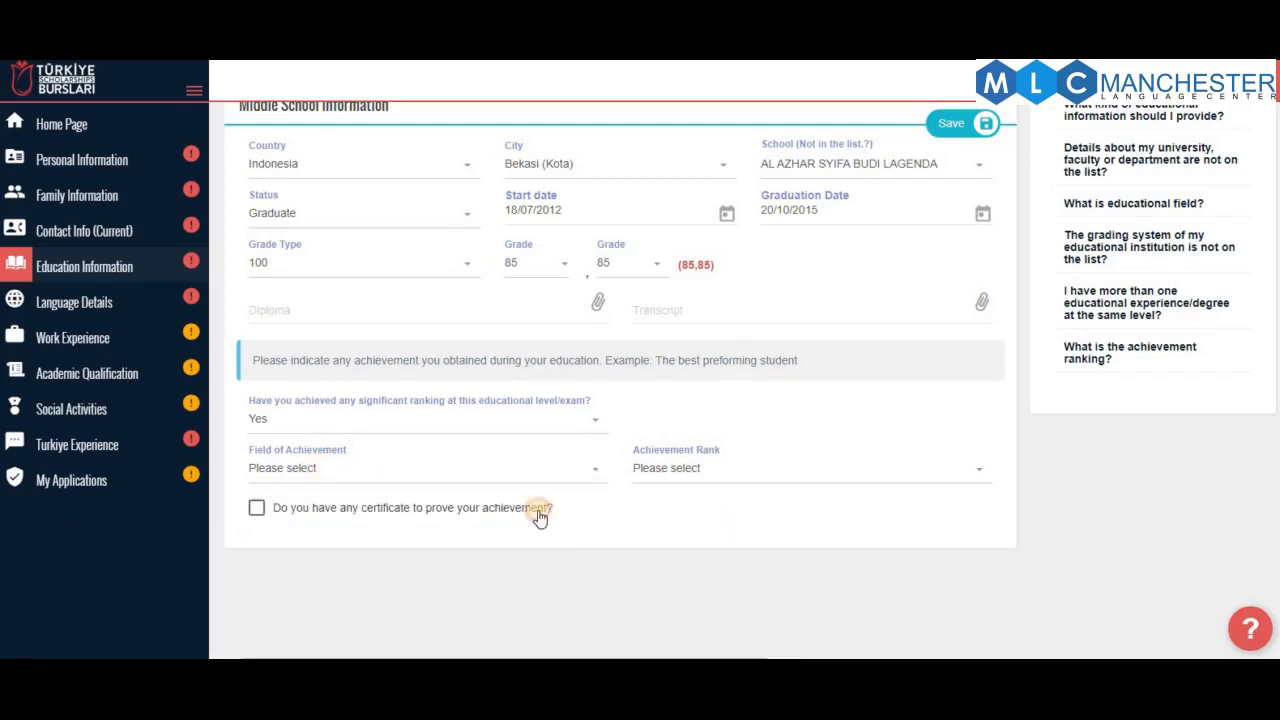
{"action": "left_click", "coordinate": [445, 418]}
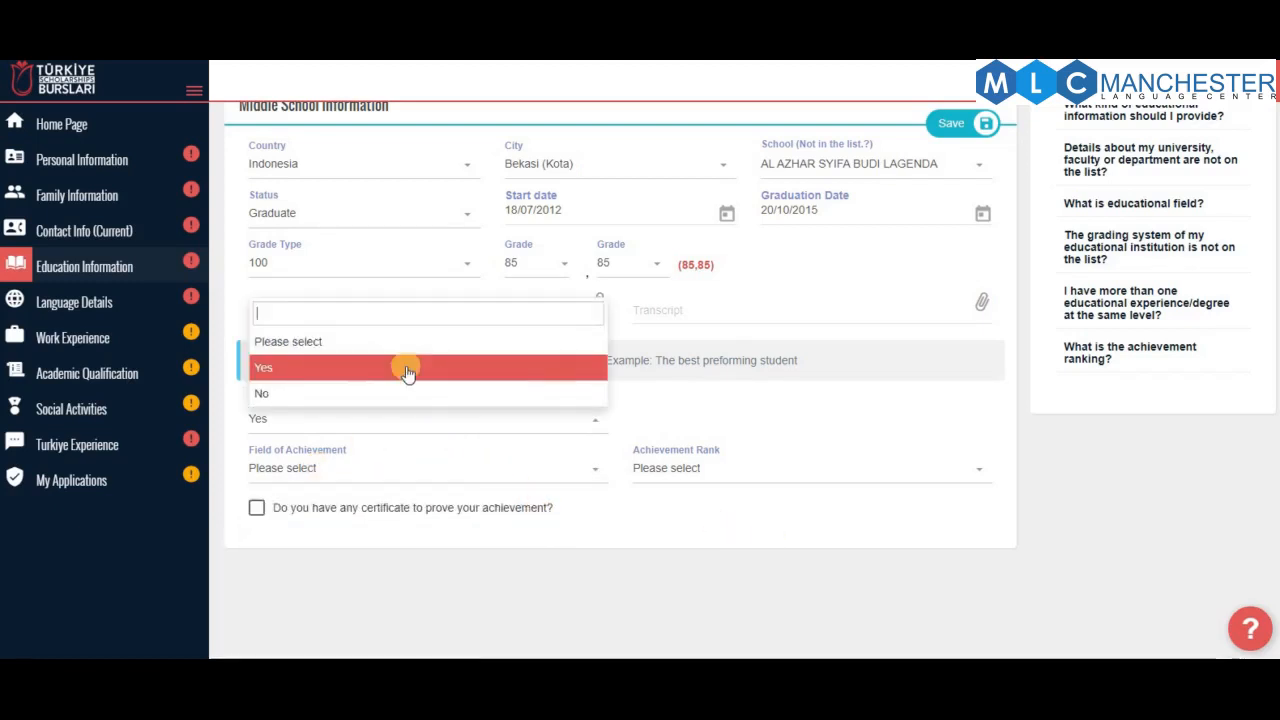
{"action": "left_click", "coordinate": [395, 394]}
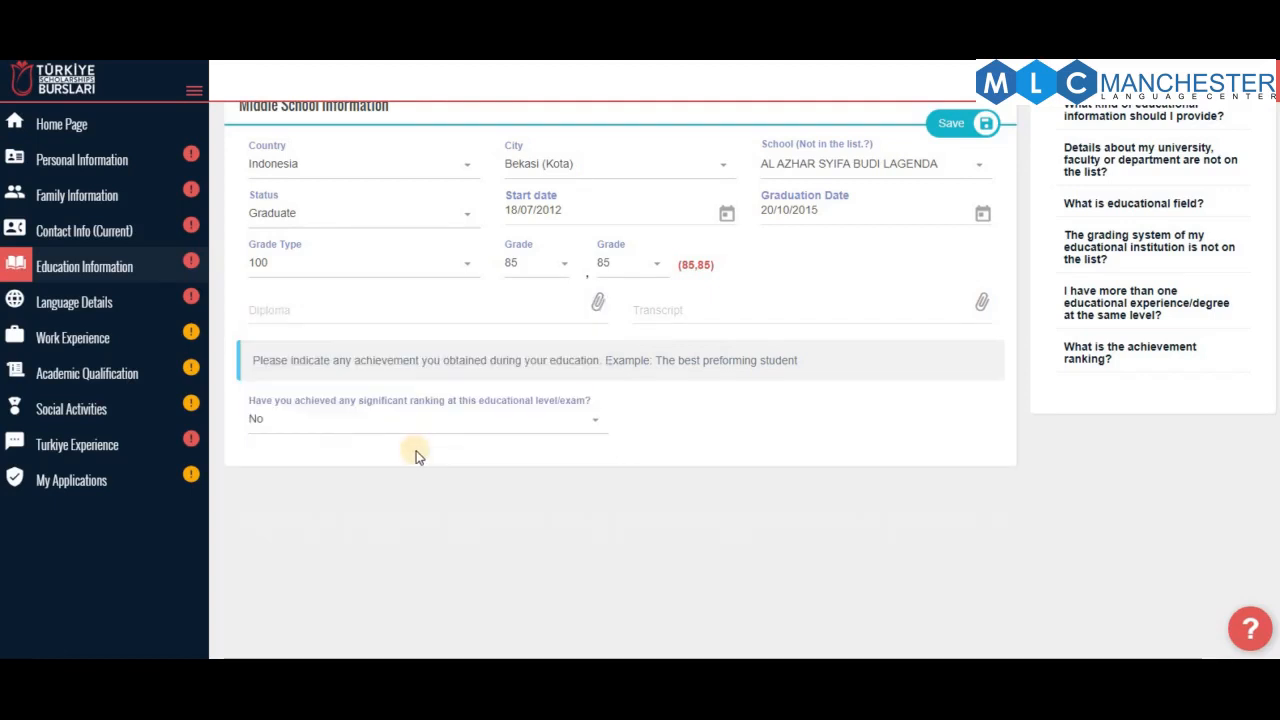
Save the middle school entry and start a High School entry with country Indonesia
{"action": "left_click", "coordinate": [952, 124]}
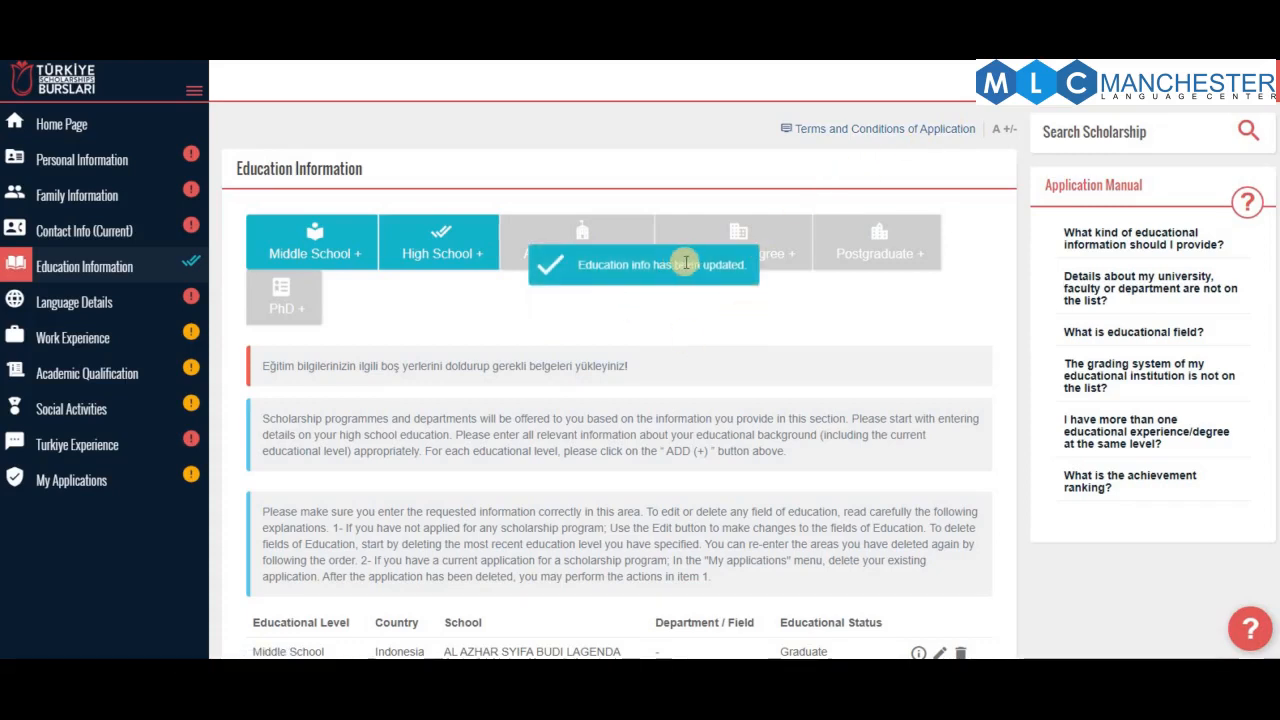
{"action": "left_click", "coordinate": [437, 253]}
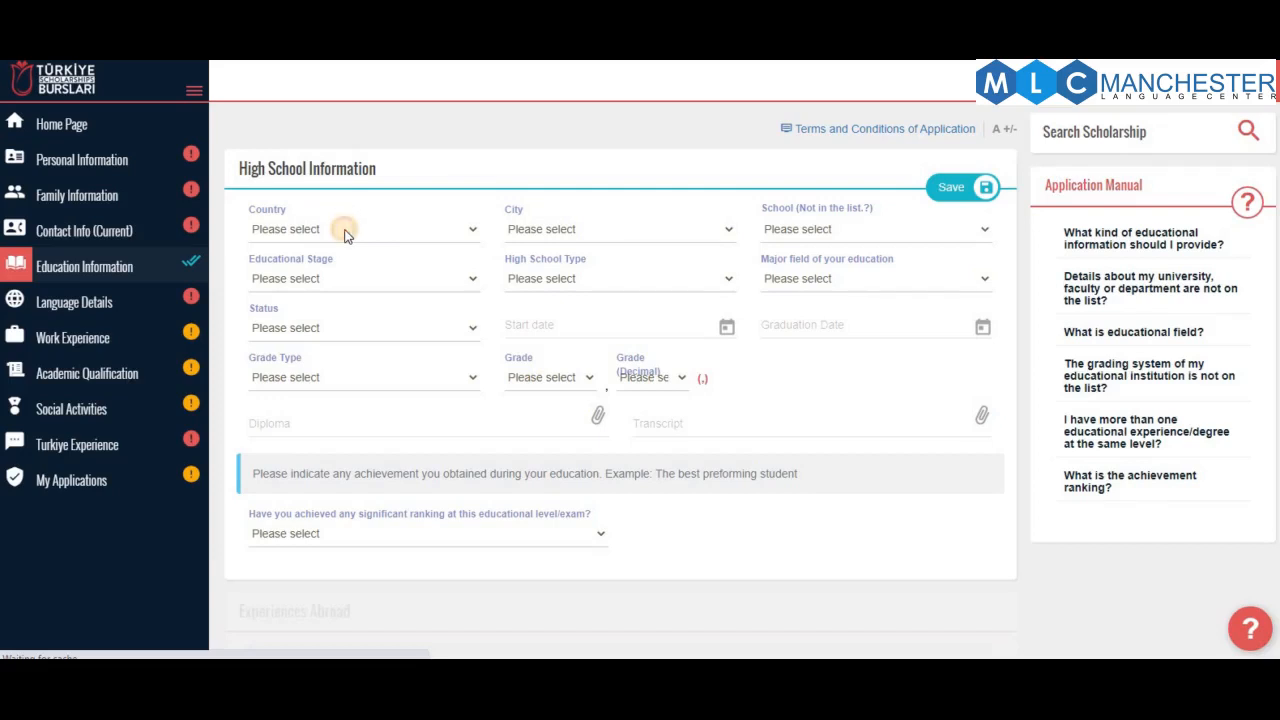
{"action": "left_click", "coordinate": [347, 233]}
{"action": "scroll", "coordinate": [372, 362], "scroll_direction": "down", "scroll_amount": 4}
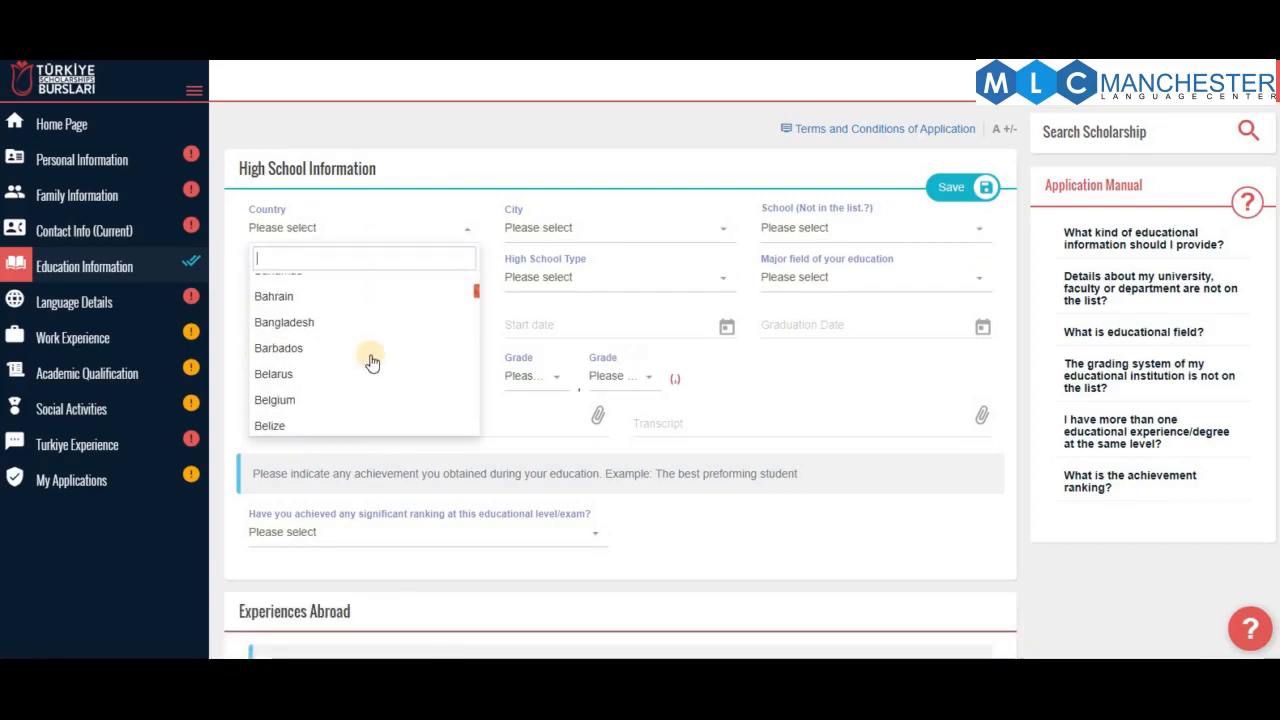
{"action": "scroll", "coordinate": [372, 362], "scroll_direction": "down", "scroll_amount": 3}
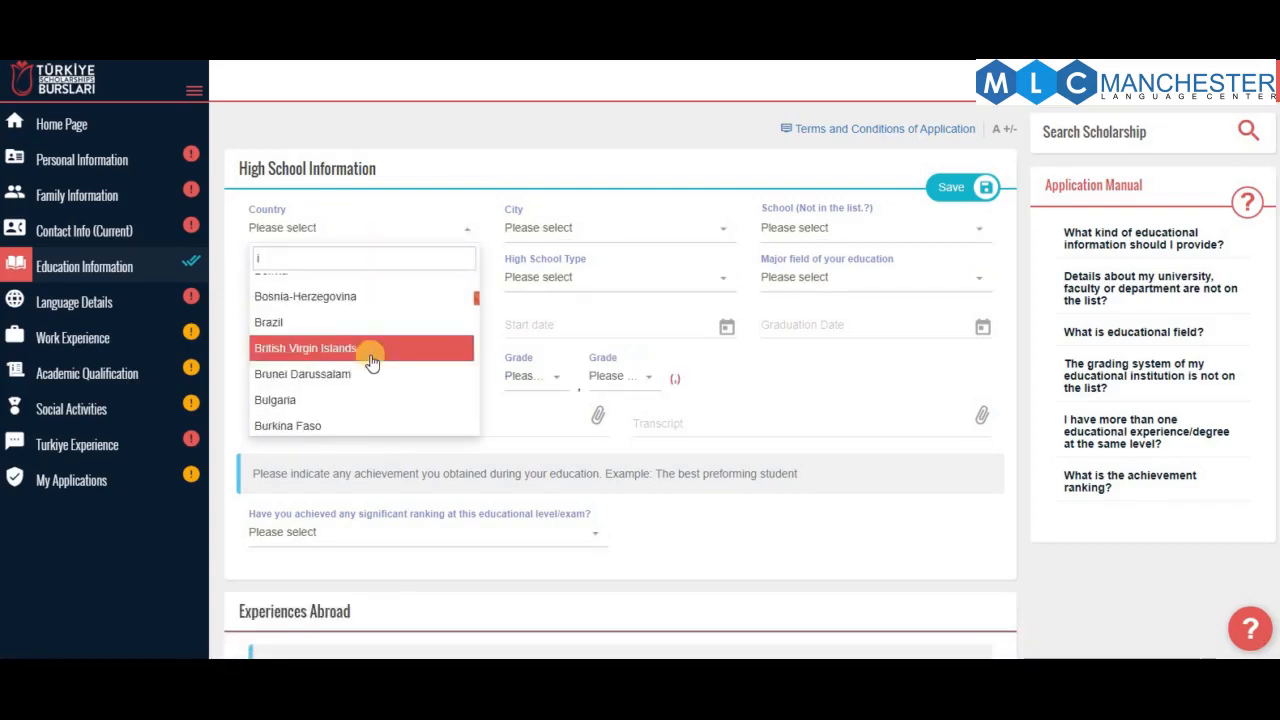
{"action": "type", "text": "in"}
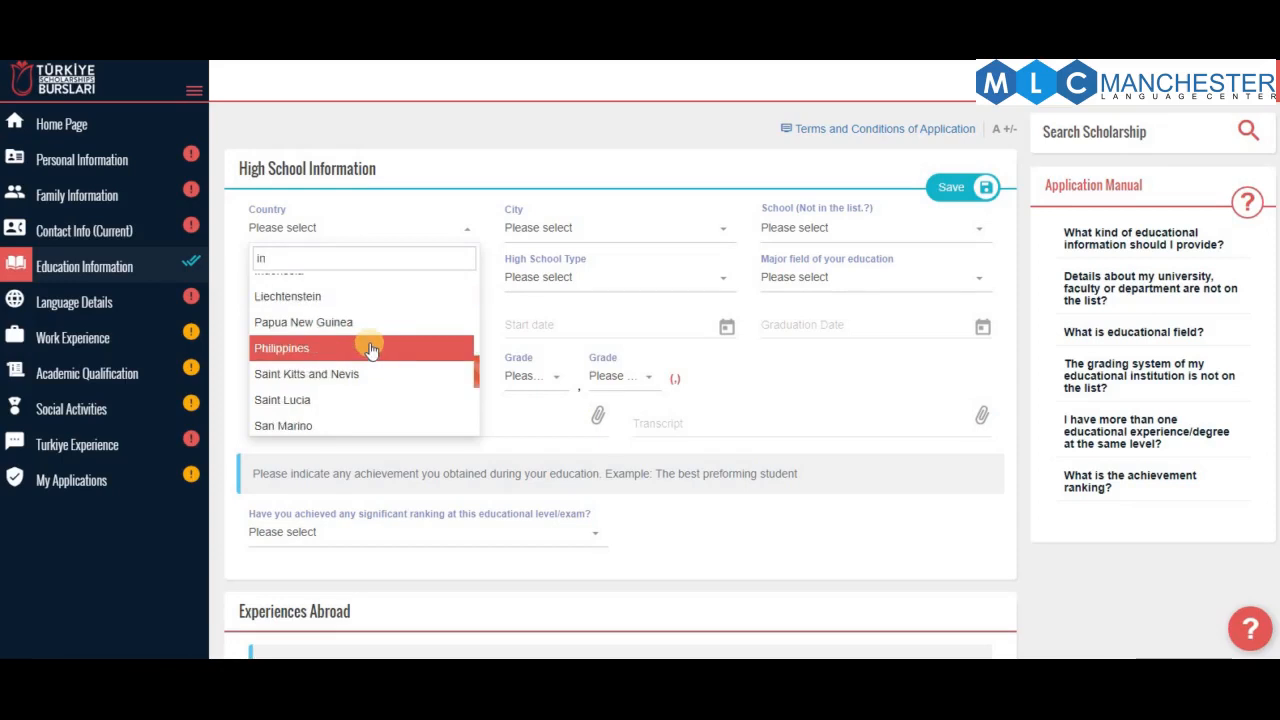
{"action": "type", "text": "d"}
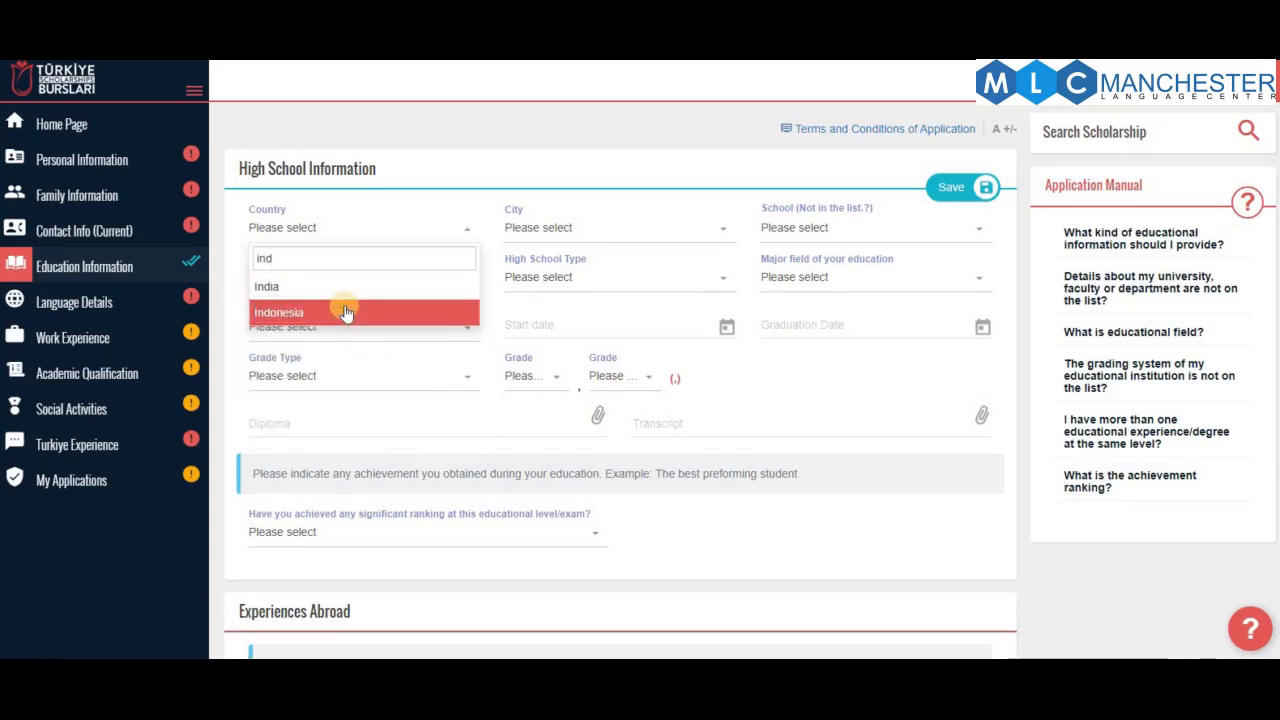
{"action": "left_click", "coordinate": [358, 310]}
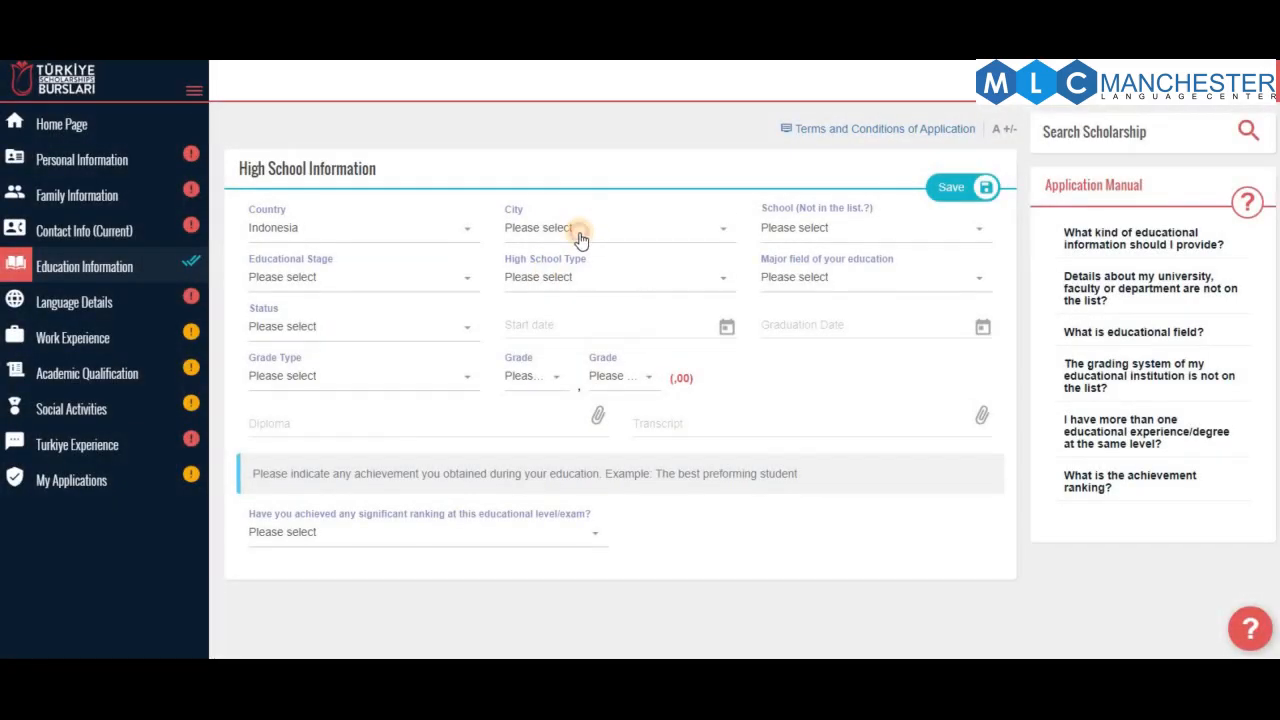
Choose Ciamis as the city and HUSNUL KHOTIMAH as the school
{"action": "left_click", "coordinate": [580, 238]}
{"action": "scroll", "coordinate": [581, 362], "scroll_direction": "down", "scroll_amount": 3}
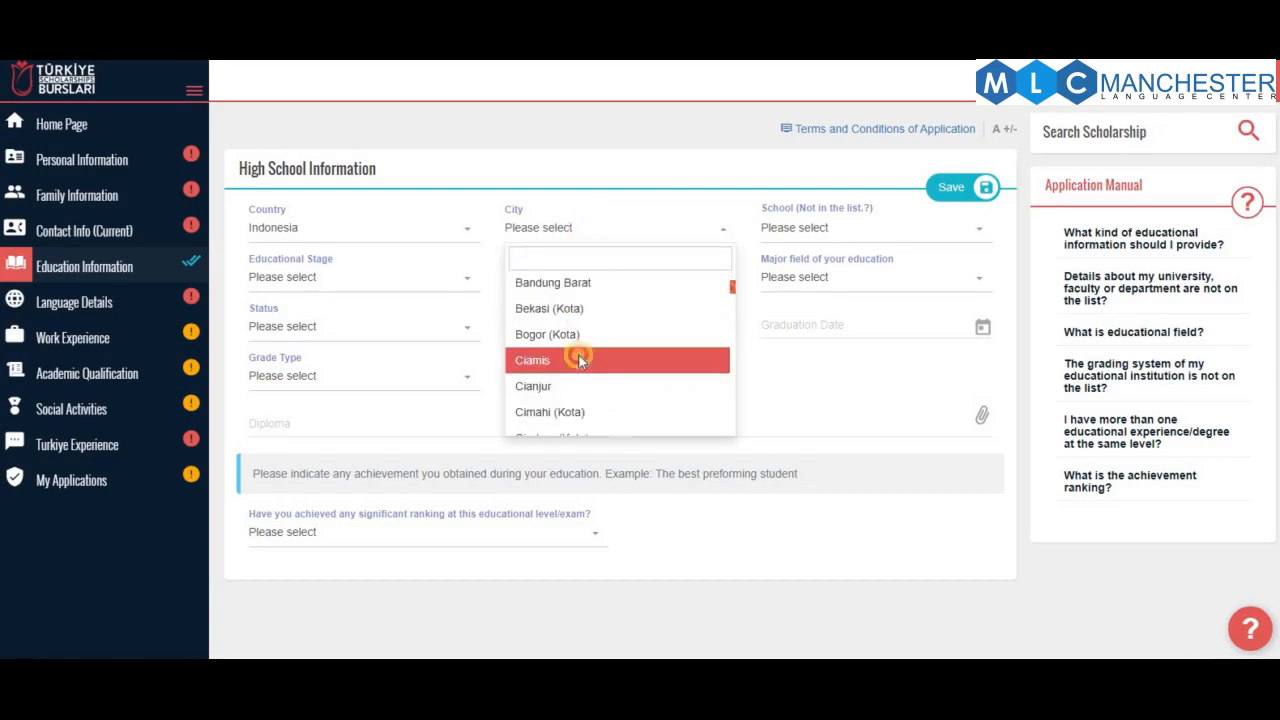
{"action": "left_click", "coordinate": [580, 360]}
{"action": "left_click", "coordinate": [800, 229]}
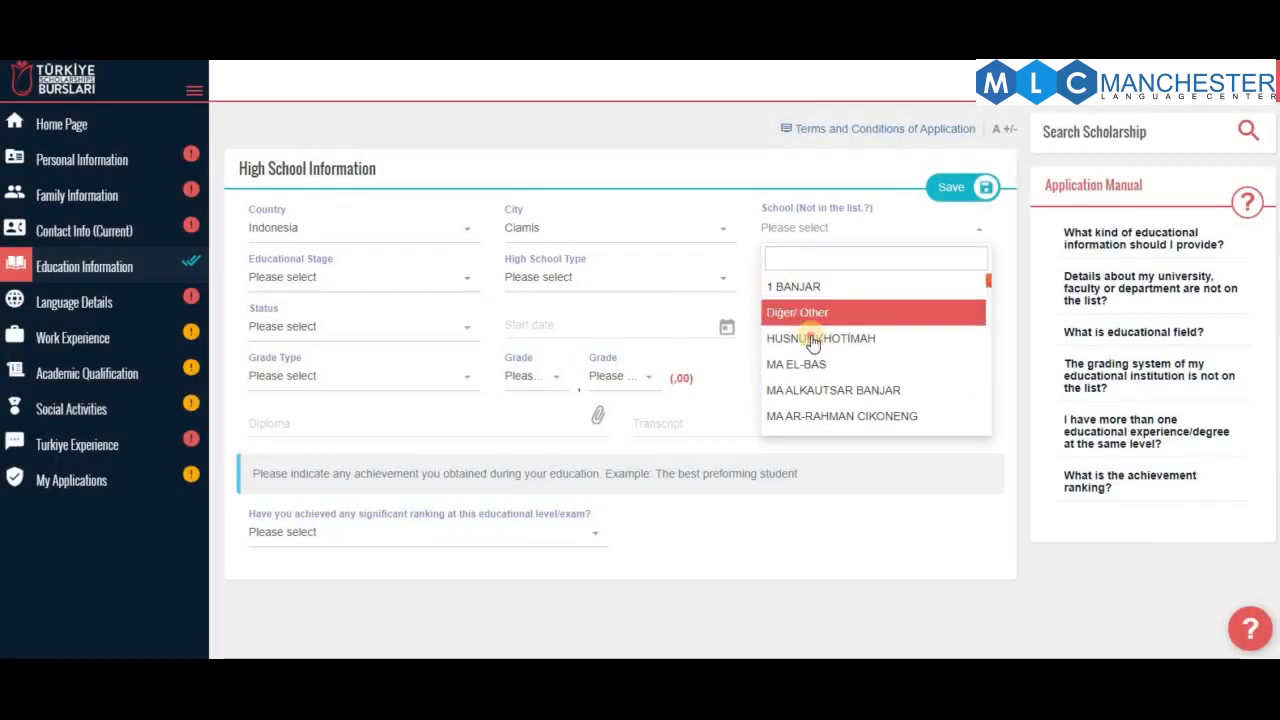
{"action": "left_click", "coordinate": [808, 336]}
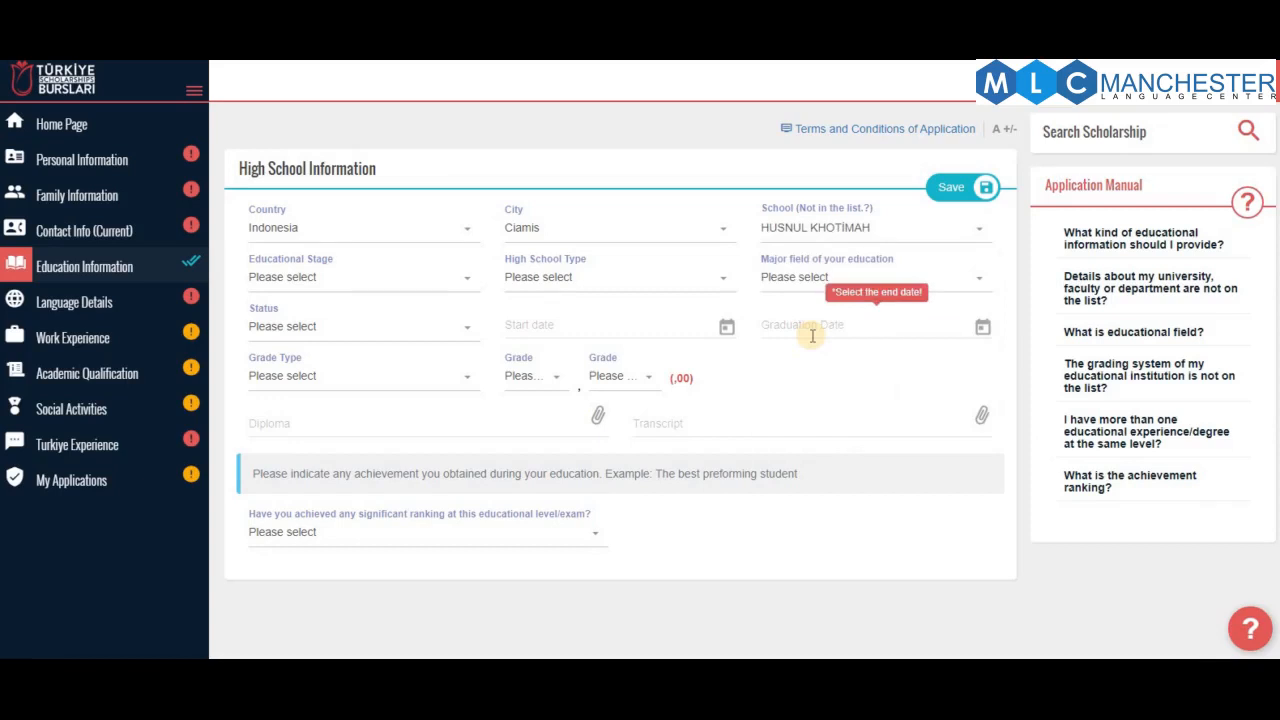
Set stage to Secondary Education, type General High School, major Language and status Graduate
{"action": "left_click", "coordinate": [297, 280]}
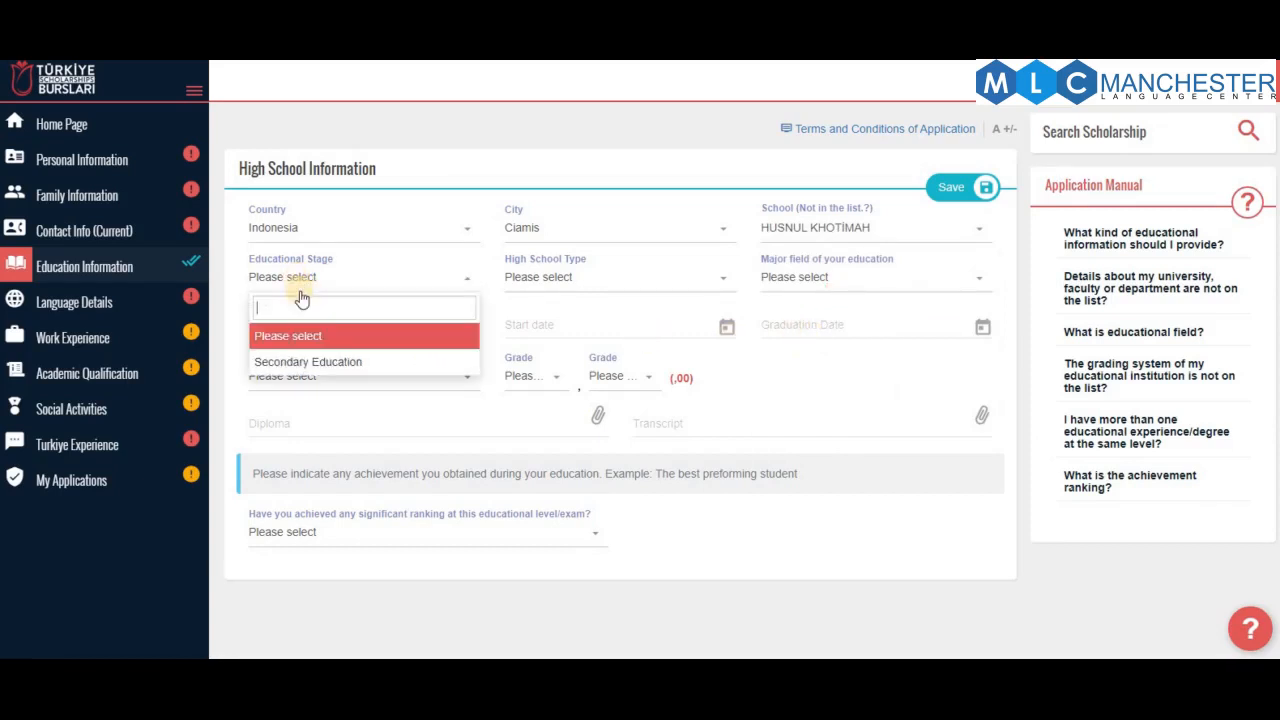
{"action": "left_click", "coordinate": [325, 362]}
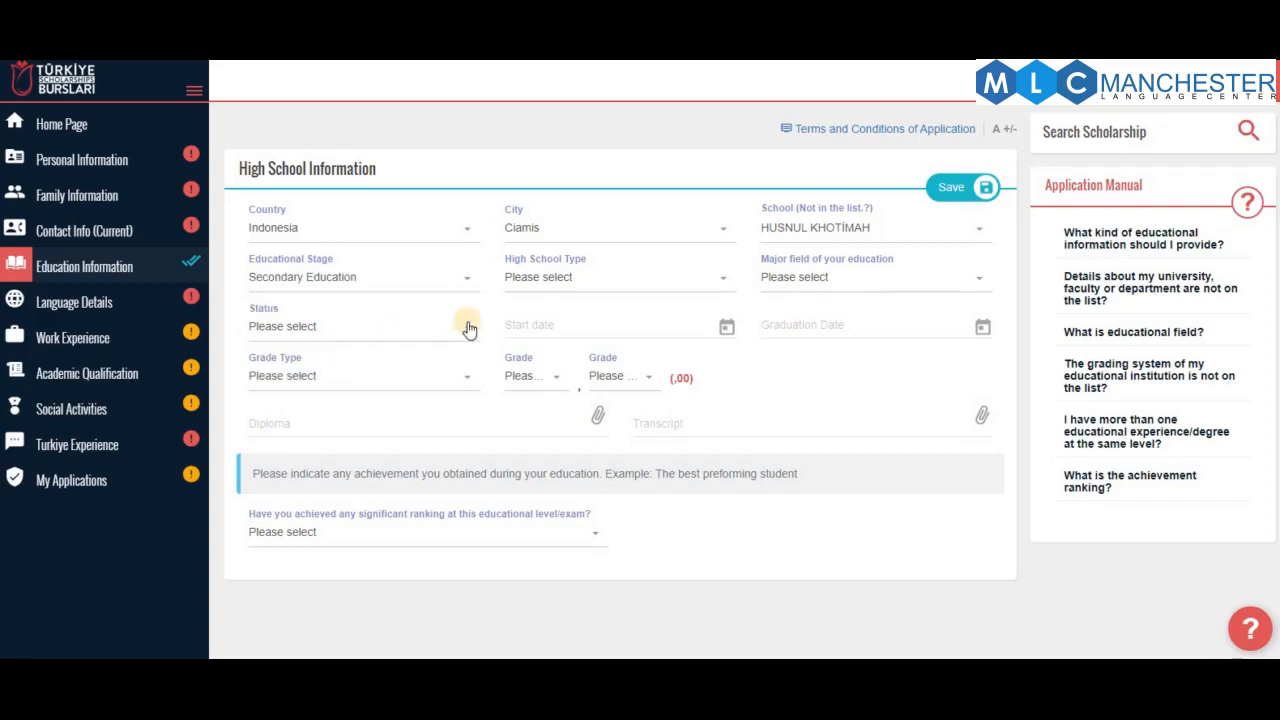
{"action": "left_click", "coordinate": [553, 287]}
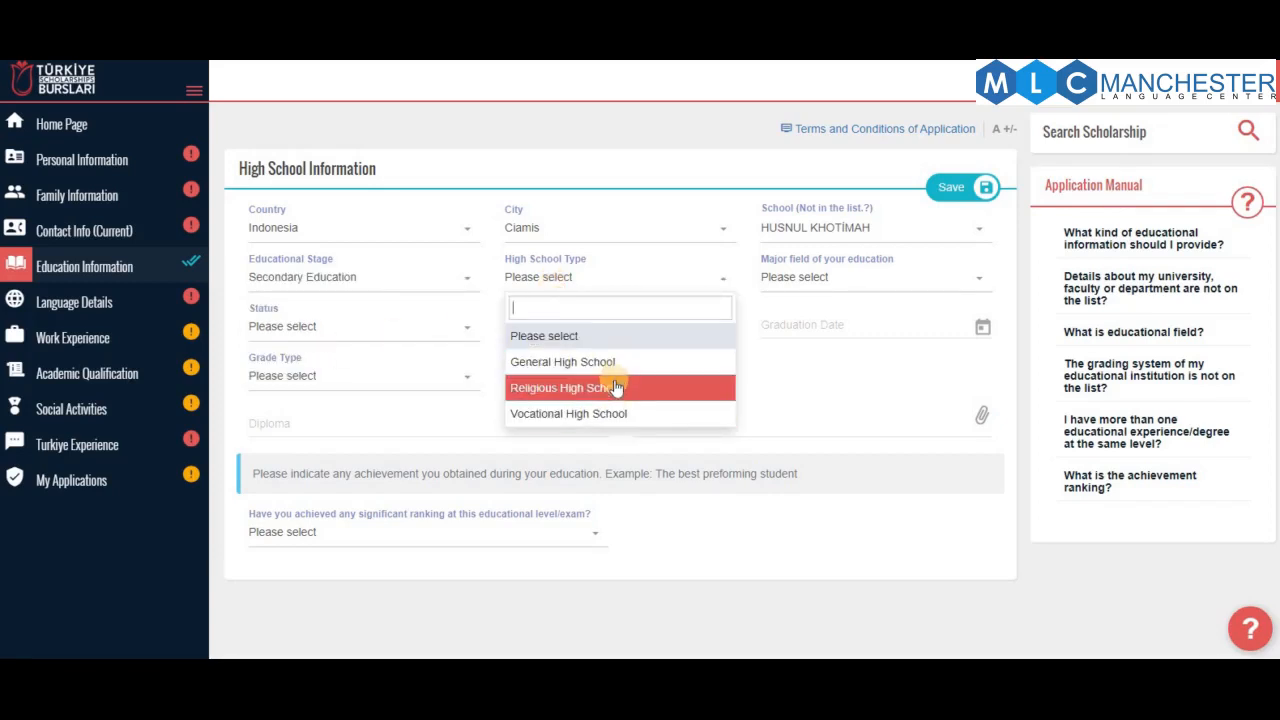
{"action": "left_click", "coordinate": [565, 364]}
{"action": "left_click", "coordinate": [838, 280]}
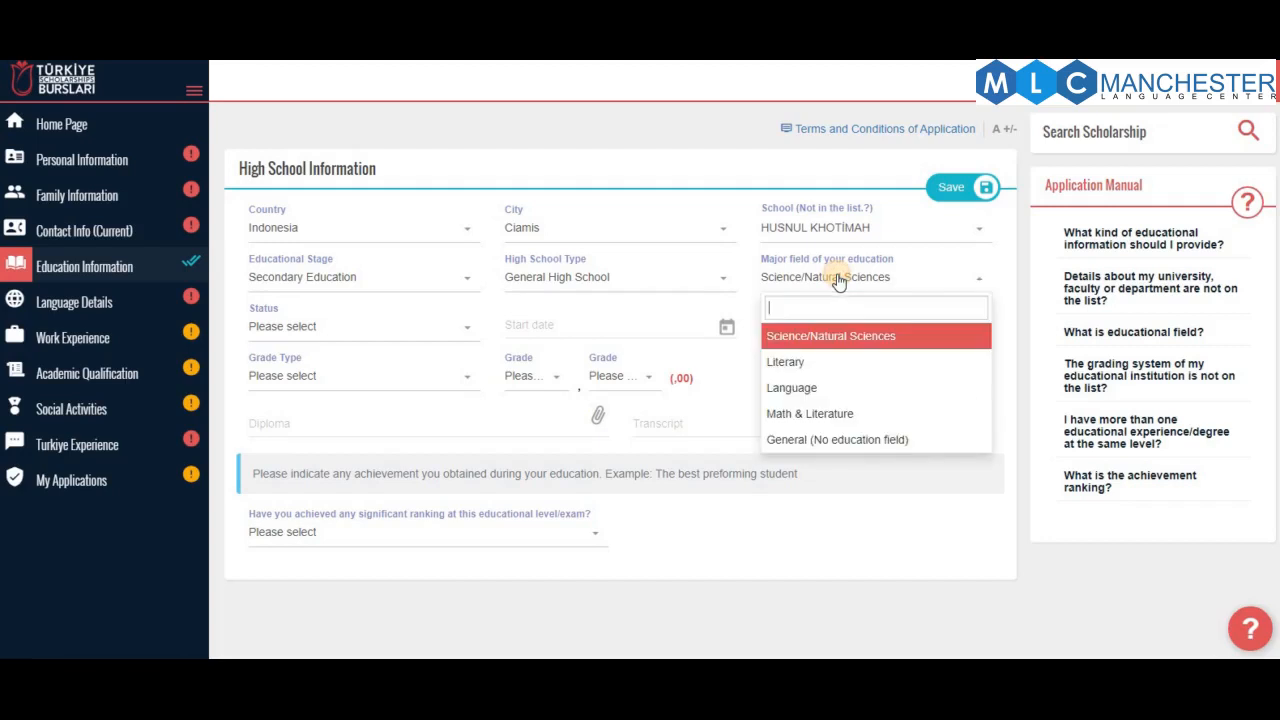
{"action": "left_click", "coordinate": [883, 397]}
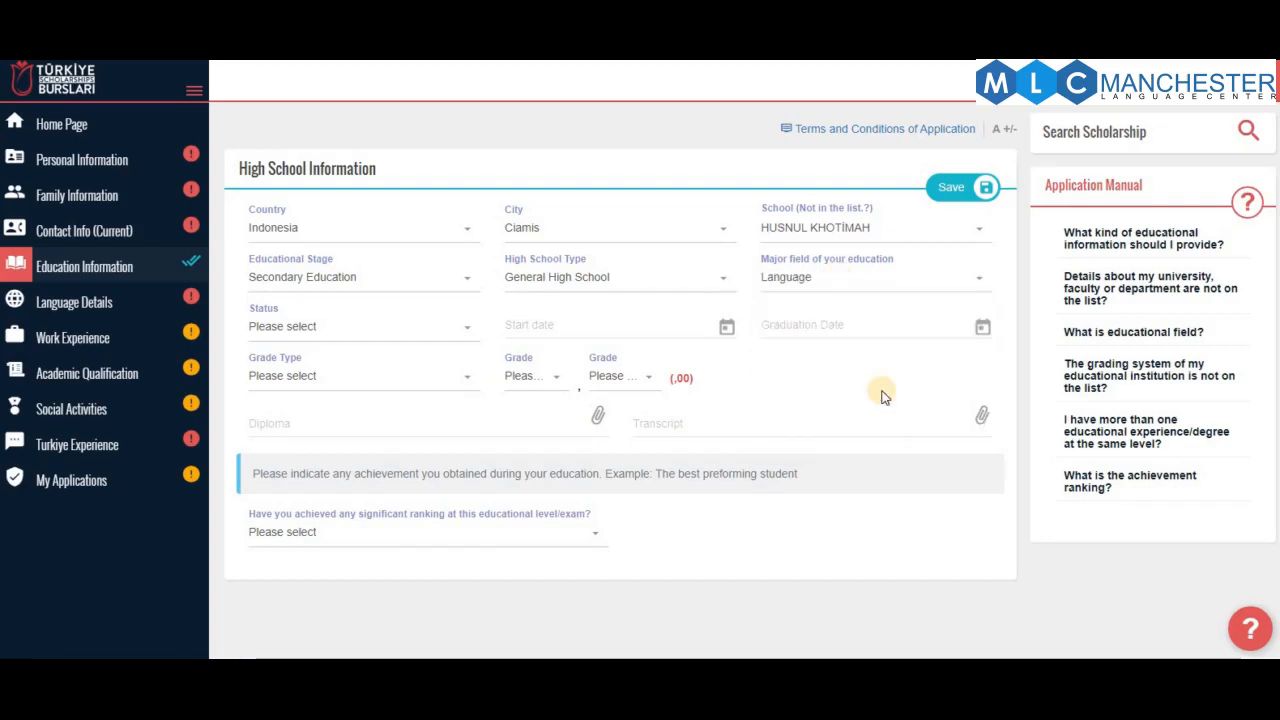
{"action": "left_click", "coordinate": [337, 327]}
{"action": "left_click", "coordinate": [370, 436]}
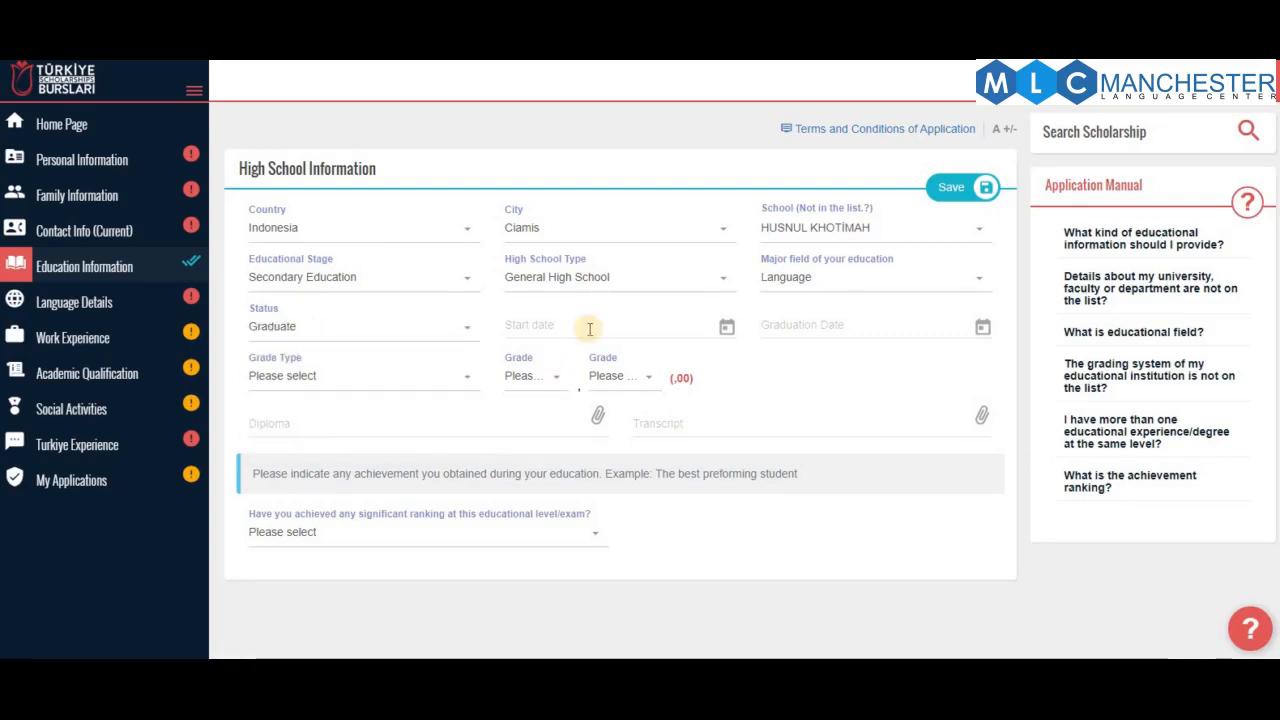
Set the high school start date to 09/10/2018
{"action": "left_click", "coordinate": [619, 327]}
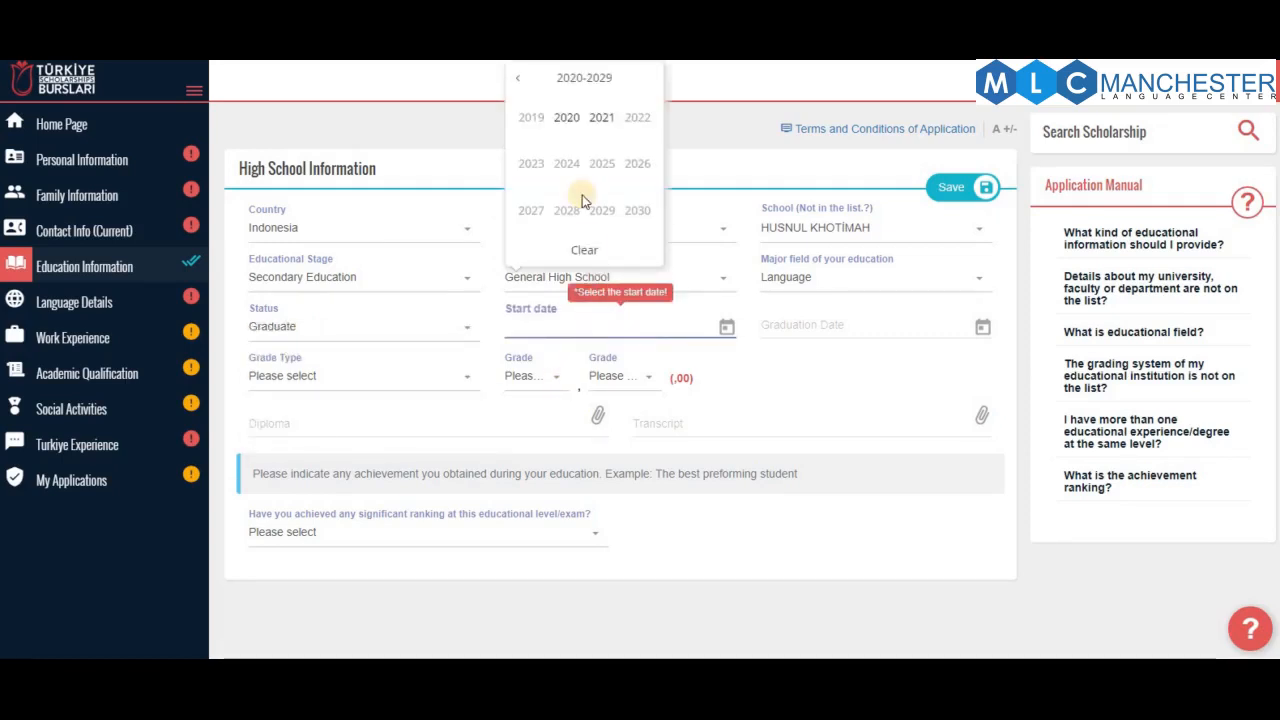
{"action": "left_click", "coordinate": [513, 78]}
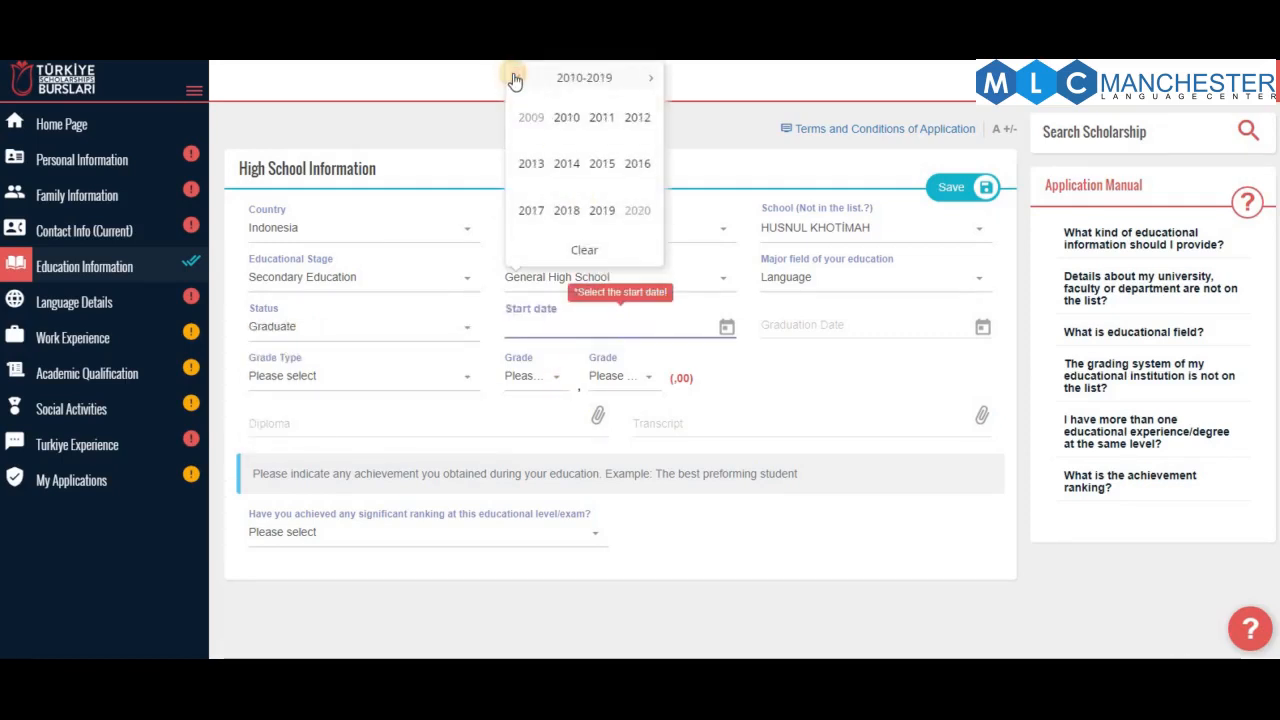
{"action": "left_click", "coordinate": [602, 163]}
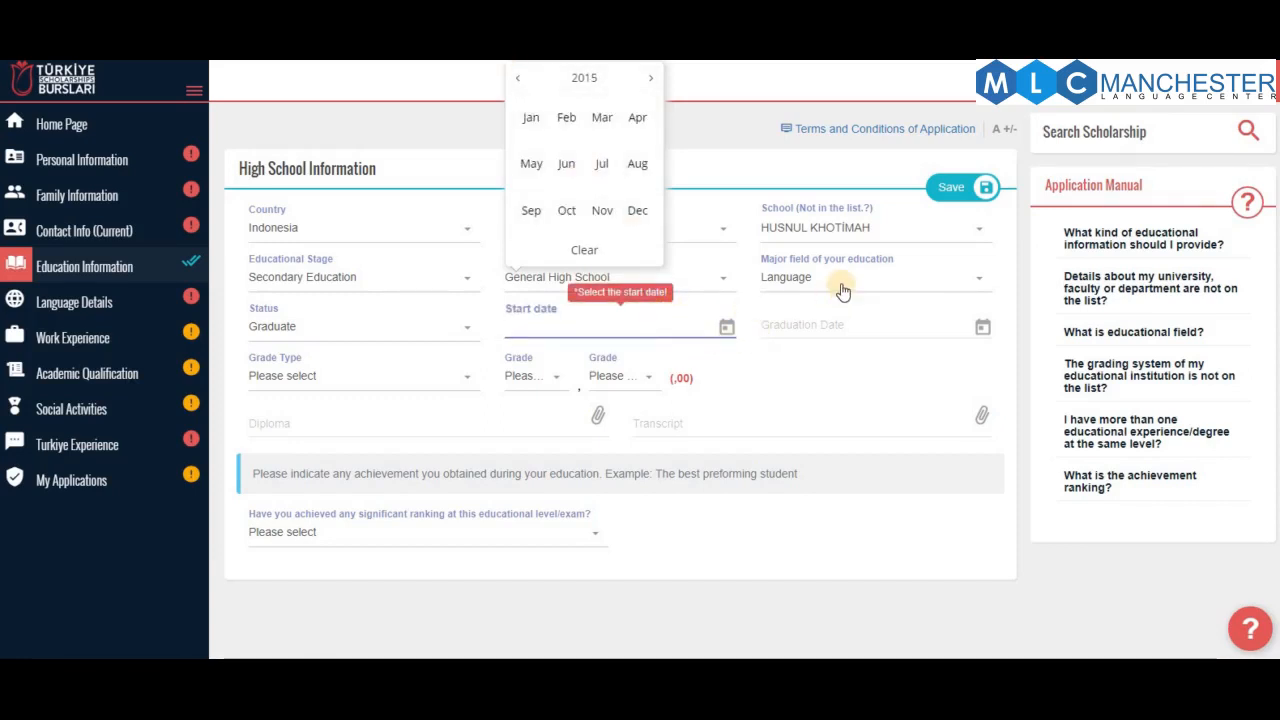
{"action": "left_click", "coordinate": [602, 208]}
{"action": "left_click", "coordinate": [572, 437]}
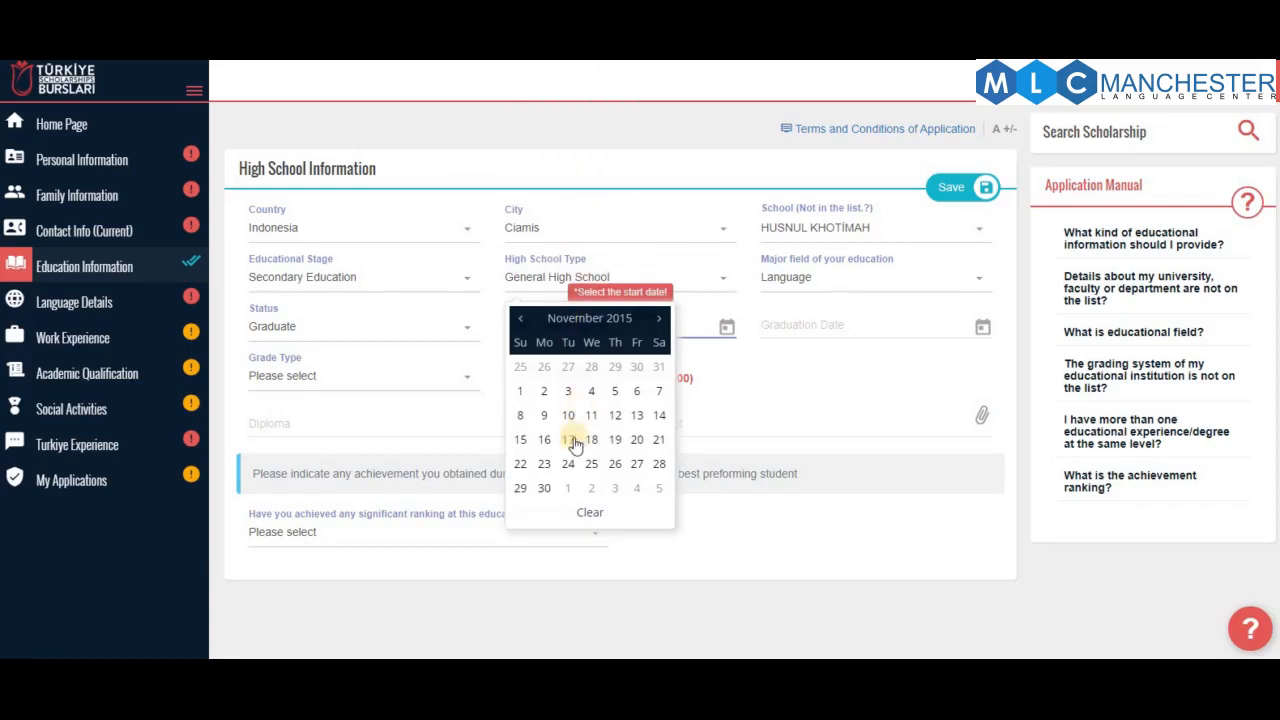
{"action": "left_click", "coordinate": [577, 325]}
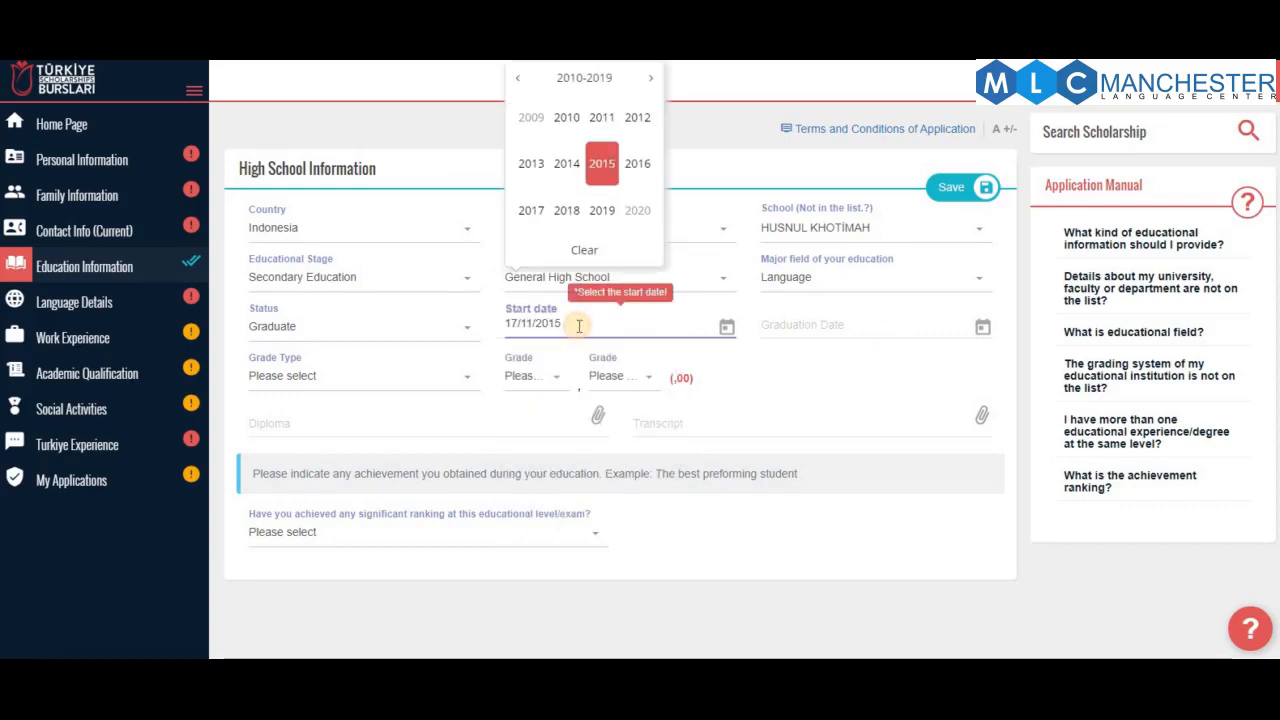
{"action": "left_click", "coordinate": [566, 212]}
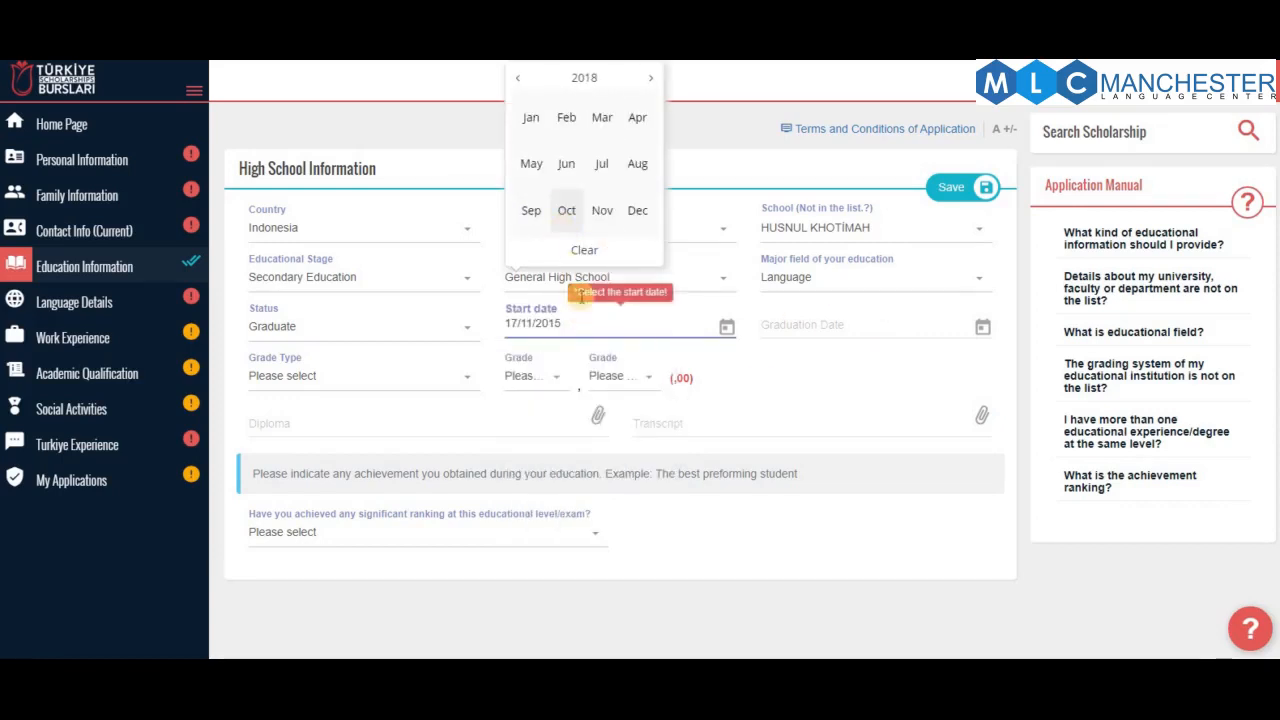
{"action": "left_click", "coordinate": [568, 209]}
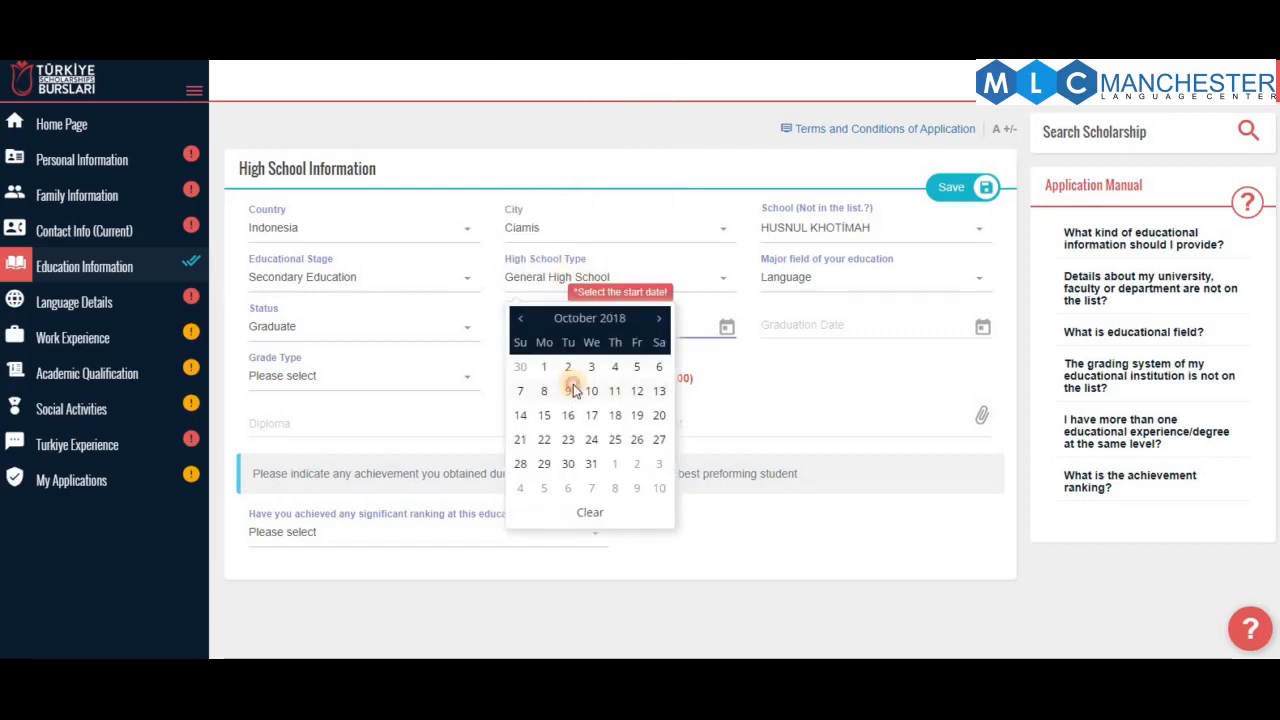
{"action": "left_click", "coordinate": [570, 390]}
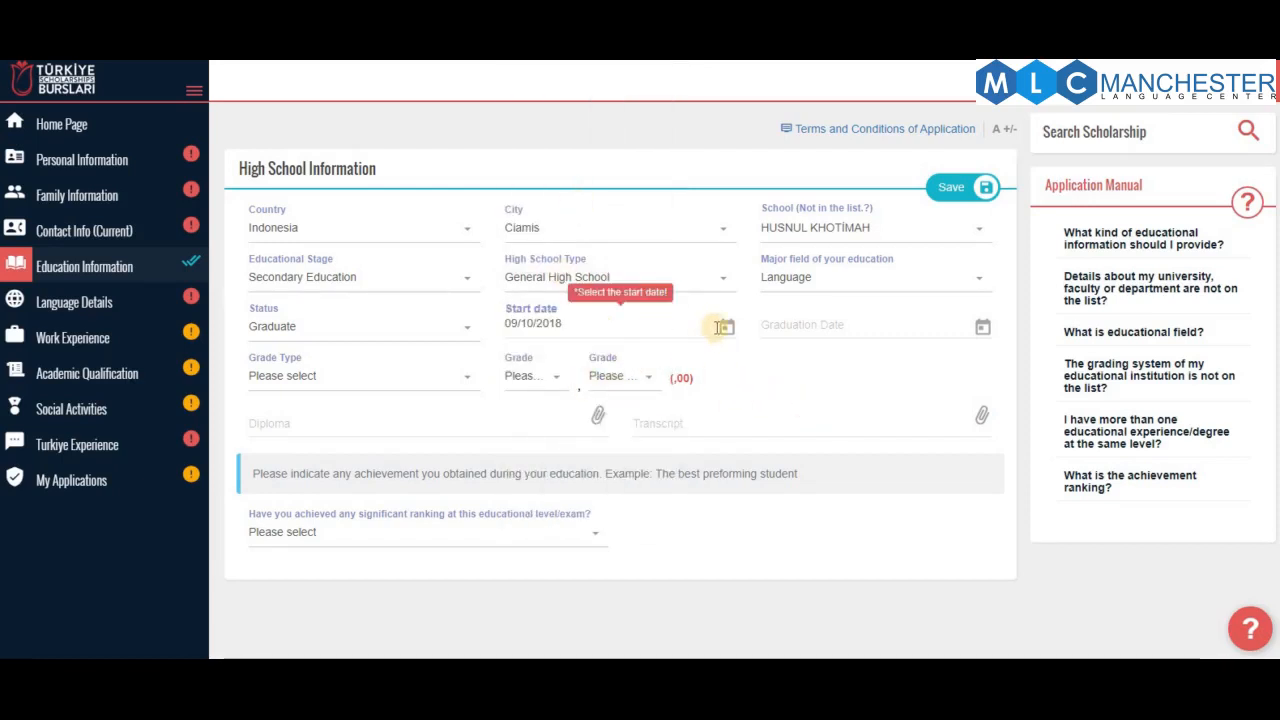
{"action": "left_click", "coordinate": [563, 323]}
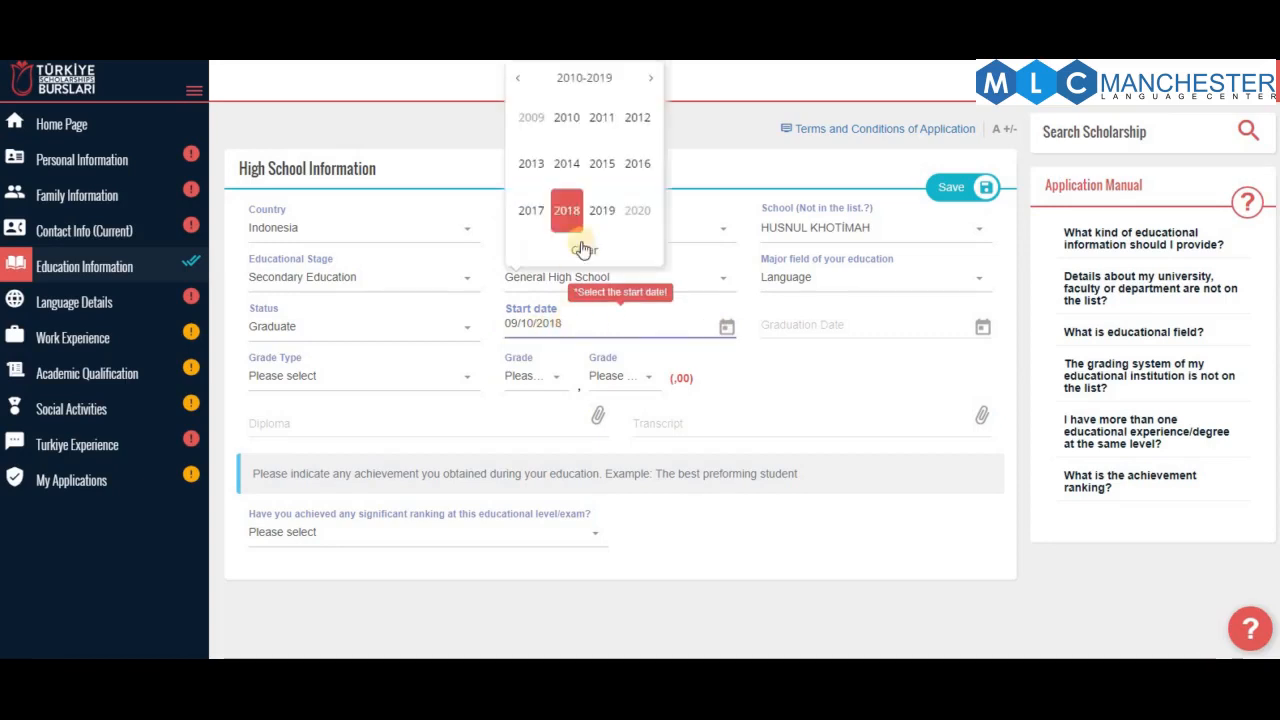
{"action": "left_click", "coordinate": [566, 210]}
Set the graduation date to 23/10/2018
{"action": "left_click", "coordinate": [829, 328]}
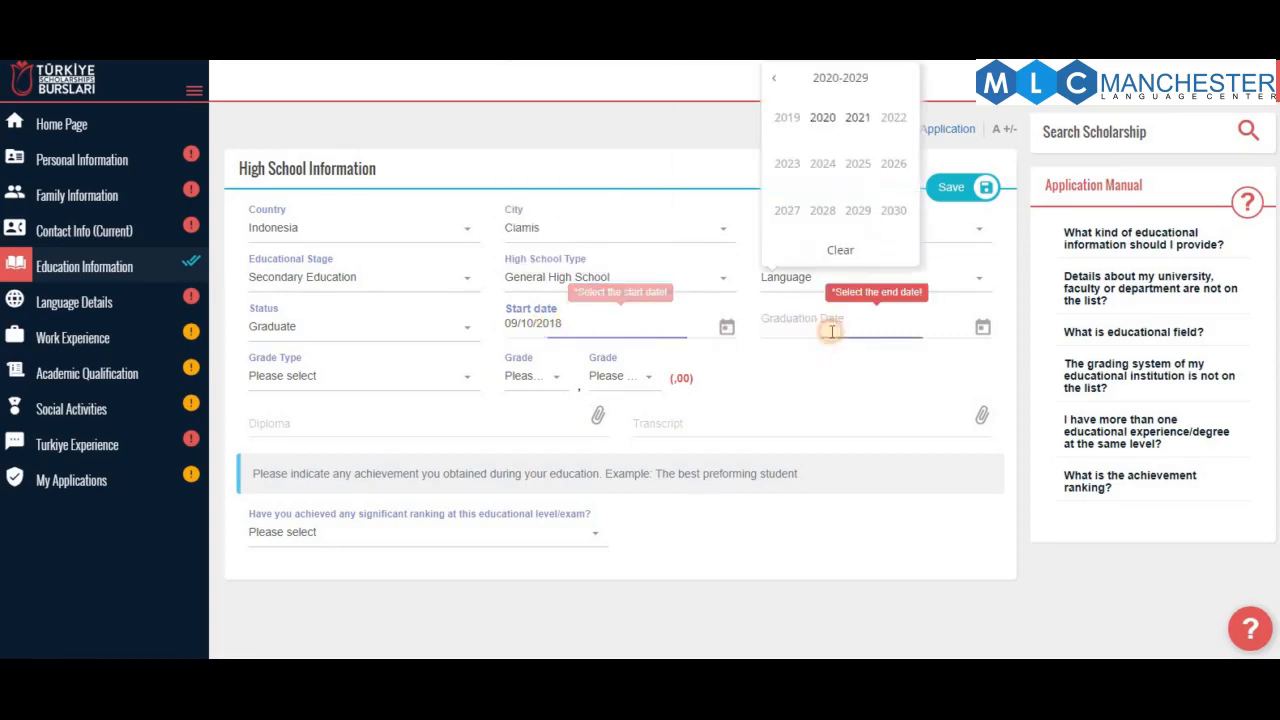
{"action": "left_click", "coordinate": [773, 77]}
{"action": "left_click", "coordinate": [829, 215]}
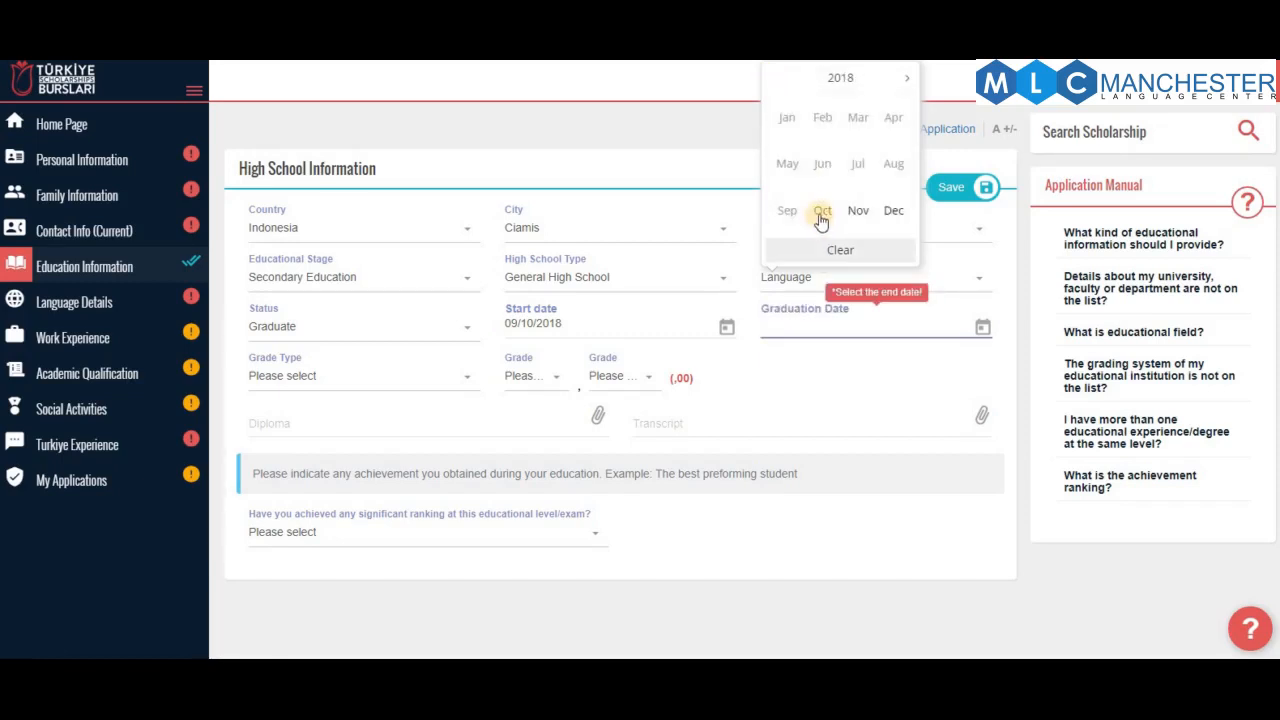
{"action": "left_click", "coordinate": [824, 214]}
{"action": "left_click", "coordinate": [830, 442]}
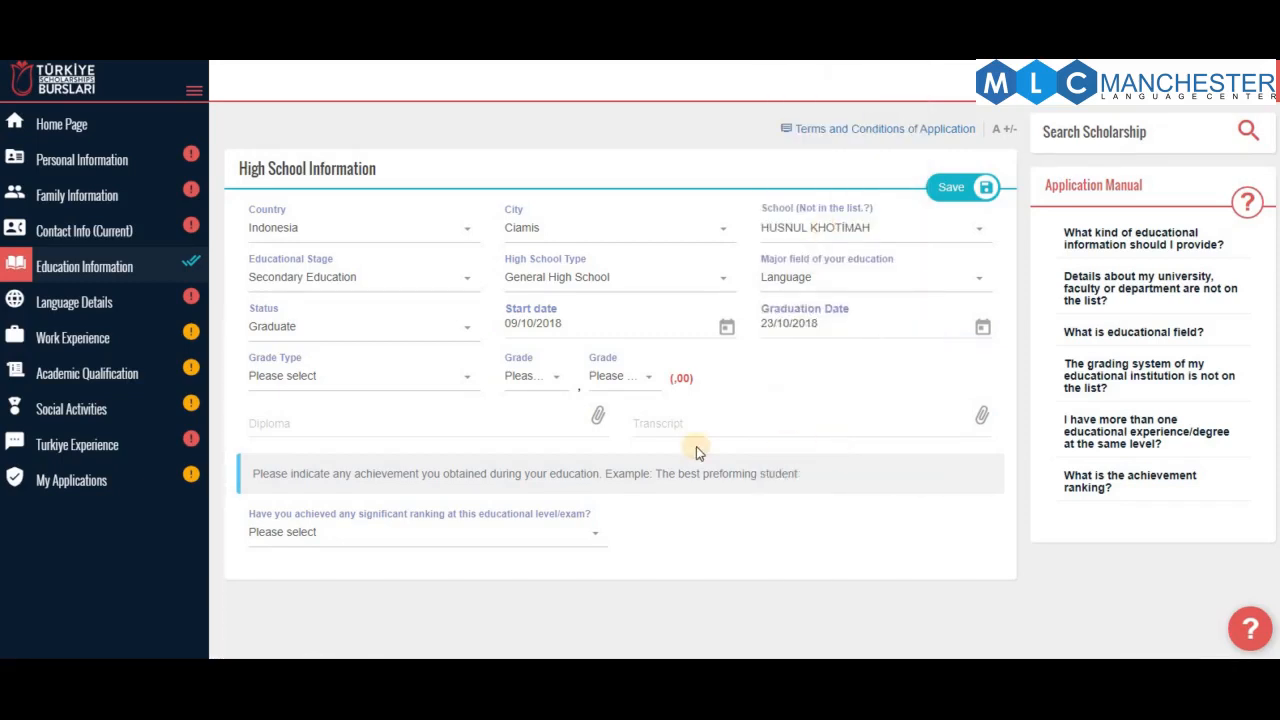
Set the grade type to 100 and pick 95 in both grade dropdowns
{"action": "left_click", "coordinate": [364, 380]}
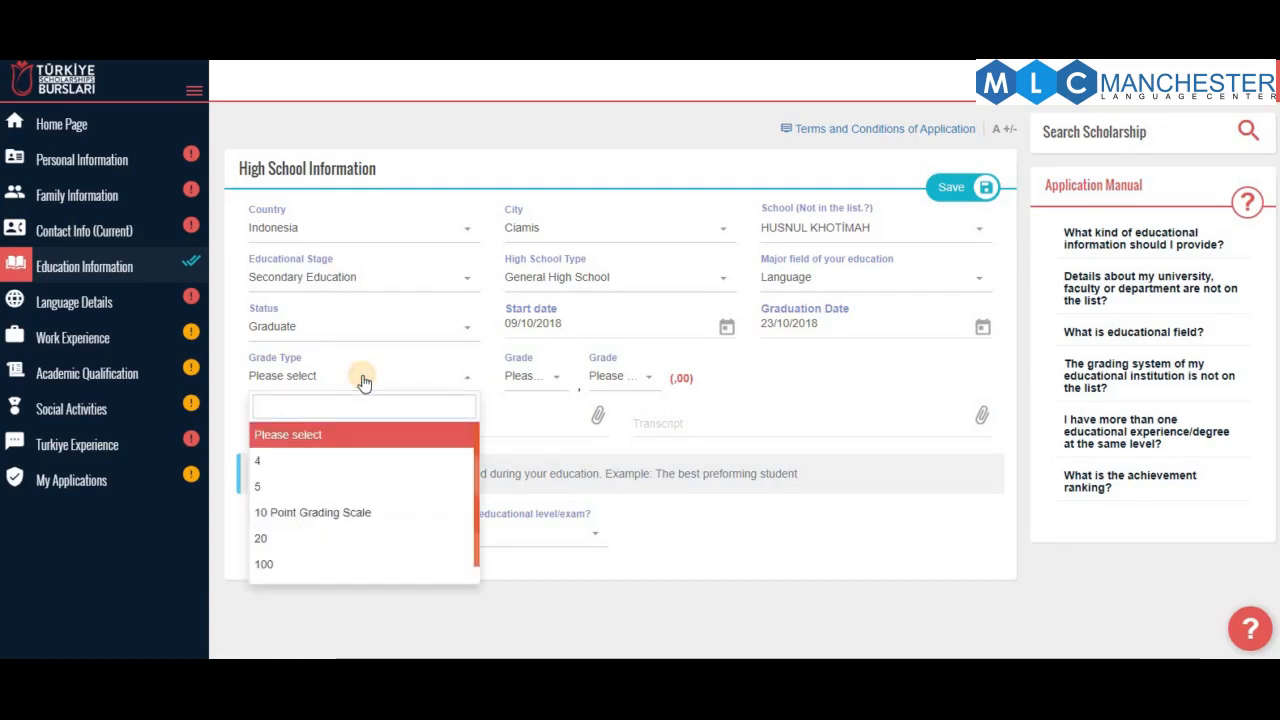
{"action": "left_click", "coordinate": [366, 563]}
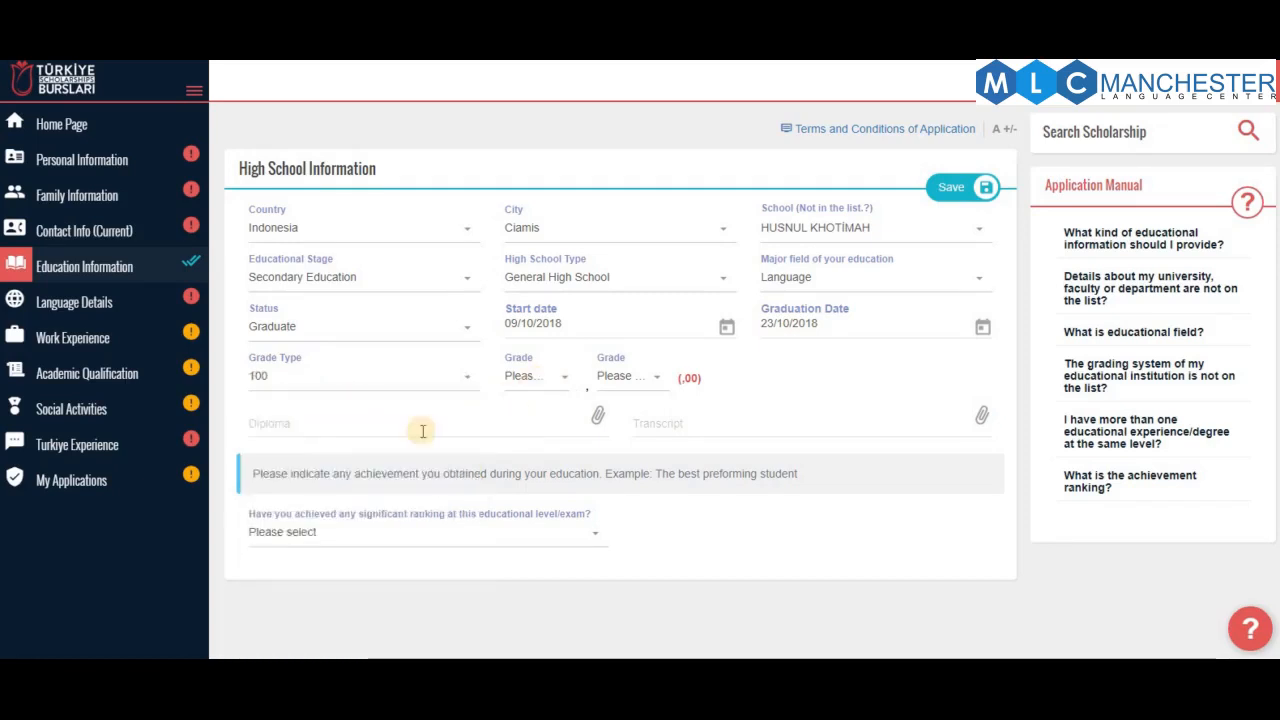
{"action": "left_click", "coordinate": [522, 376]}
{"action": "scroll", "coordinate": [537, 553], "scroll_direction": "down", "scroll_amount": 2}
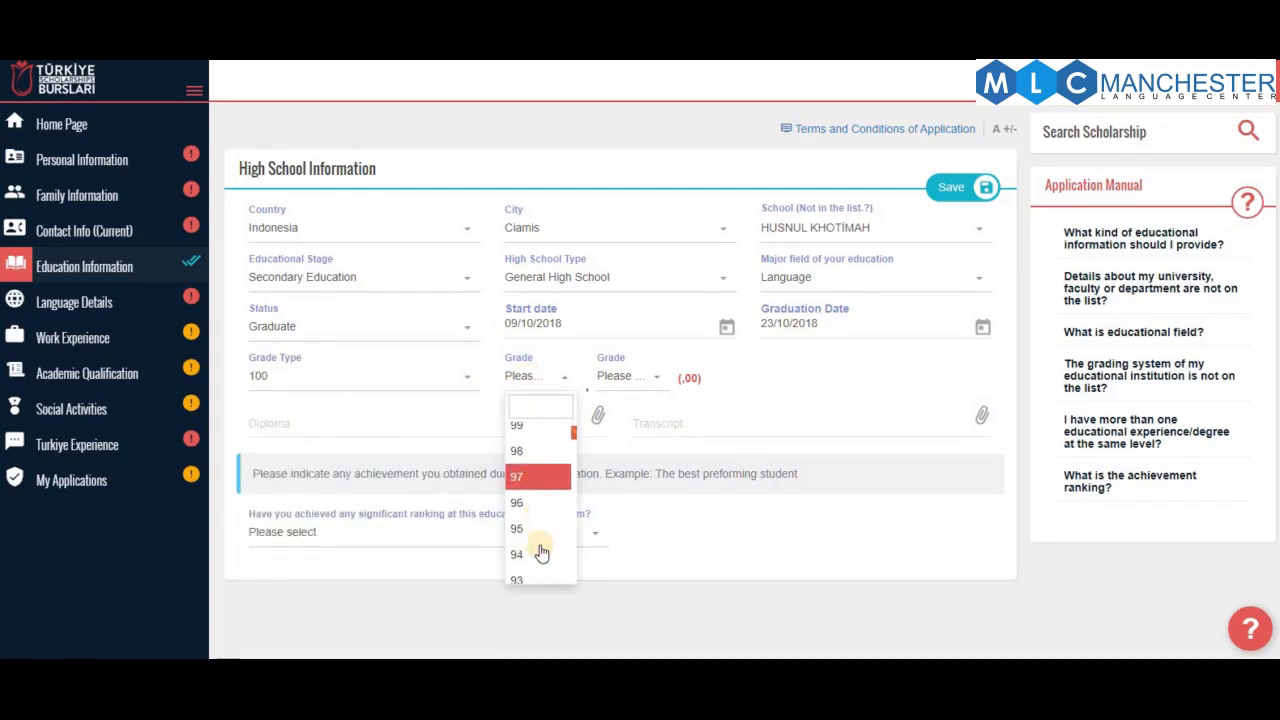
{"action": "left_click", "coordinate": [548, 520]}
{"action": "left_click", "coordinate": [628, 377]}
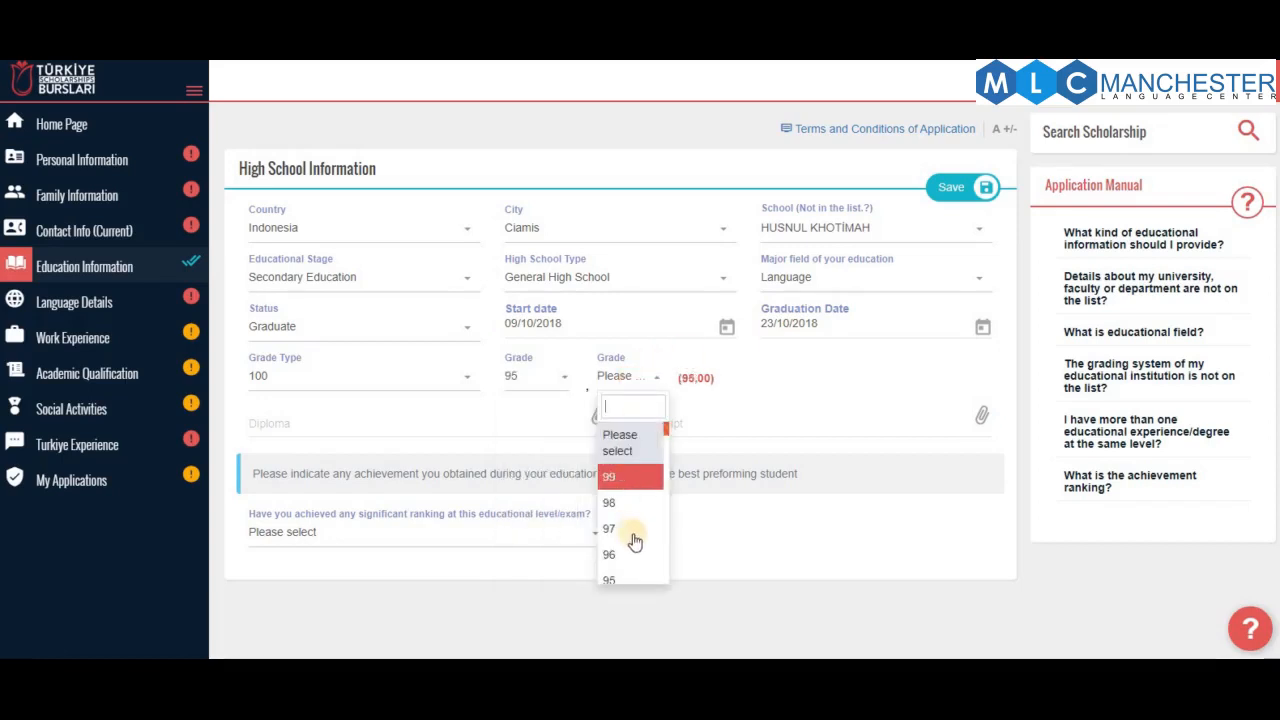
{"action": "scroll", "coordinate": [630, 550], "scroll_direction": "down", "scroll_amount": 1}
{"action": "left_click", "coordinate": [623, 503]}
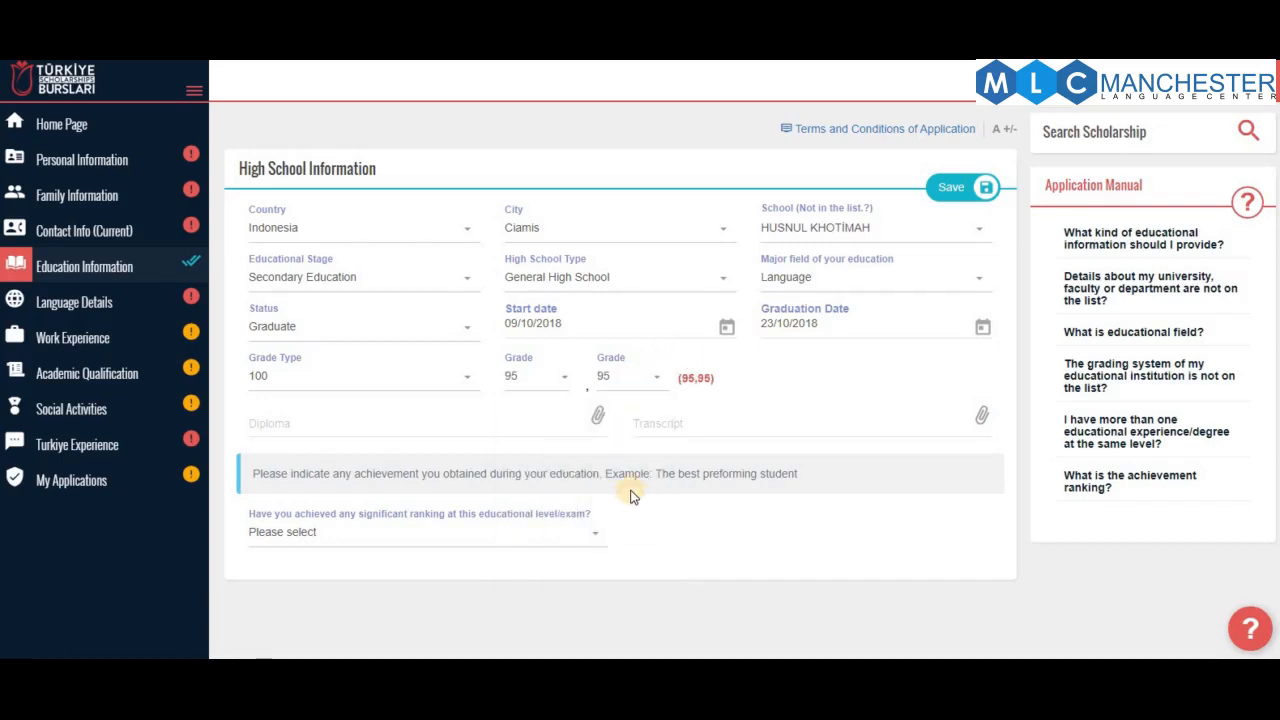
{"action": "scroll", "coordinate": [380, 500], "scroll_direction": "down", "scroll_amount": 2}
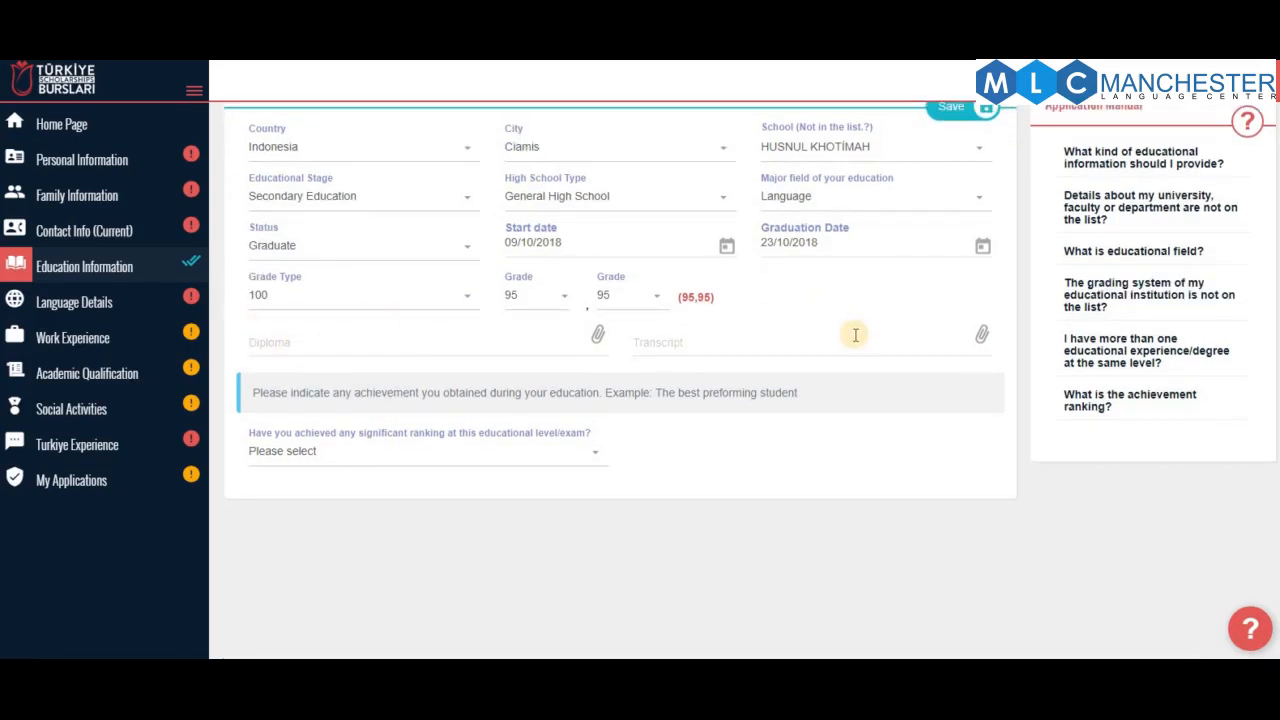
Answer No to the significant ranking question and save the high school record
{"action": "left_click", "coordinate": [313, 456]}
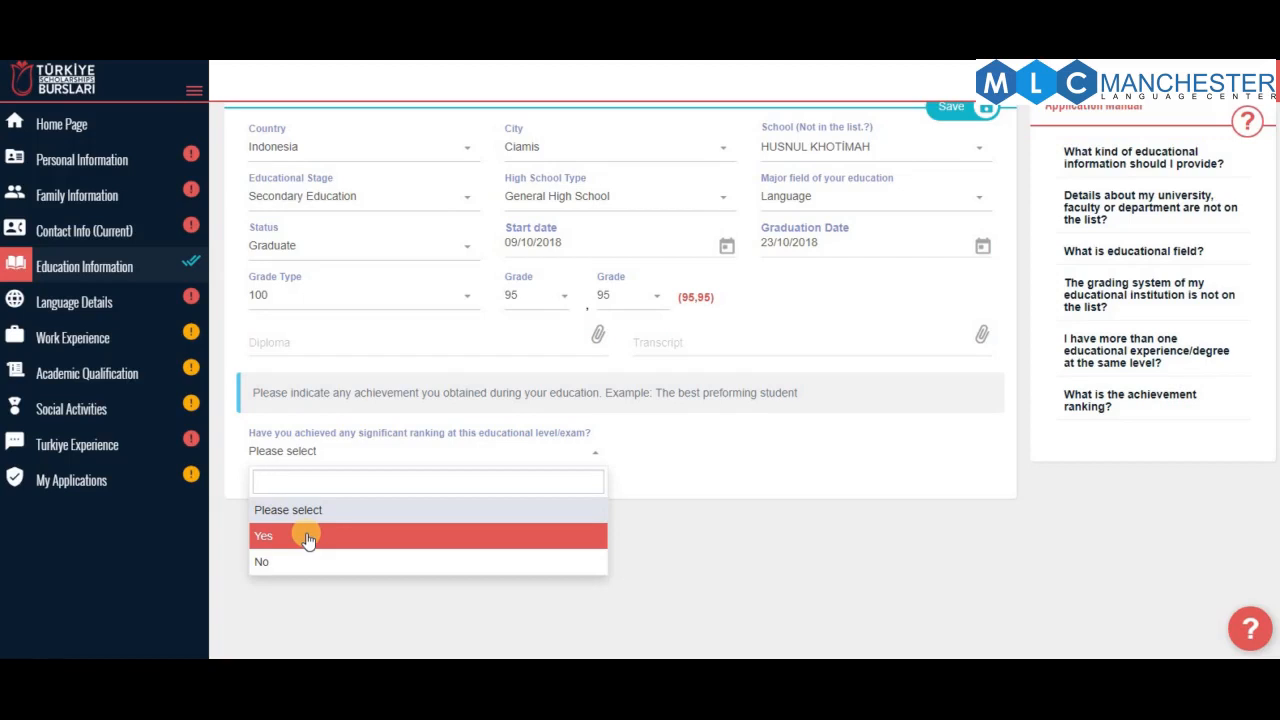
{"action": "left_click", "coordinate": [744, 483]}
{"action": "left_click", "coordinate": [932, 106]}
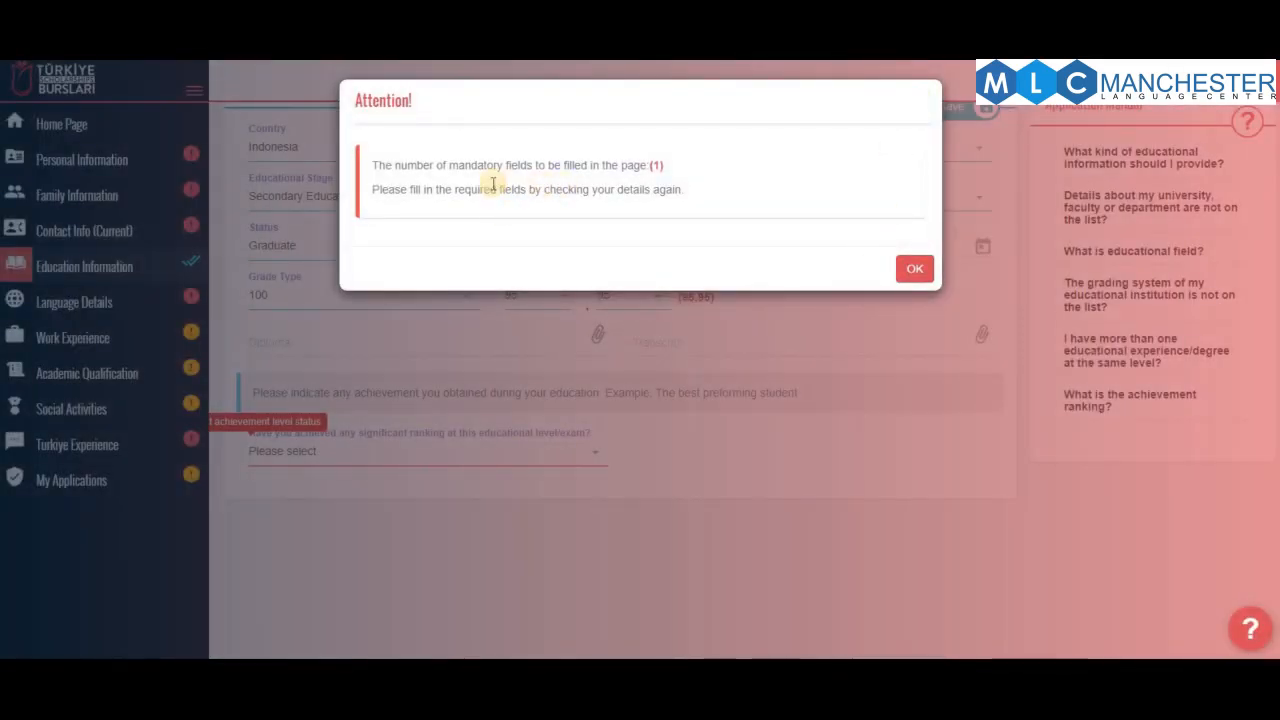
{"action": "left_click", "coordinate": [912, 271]}
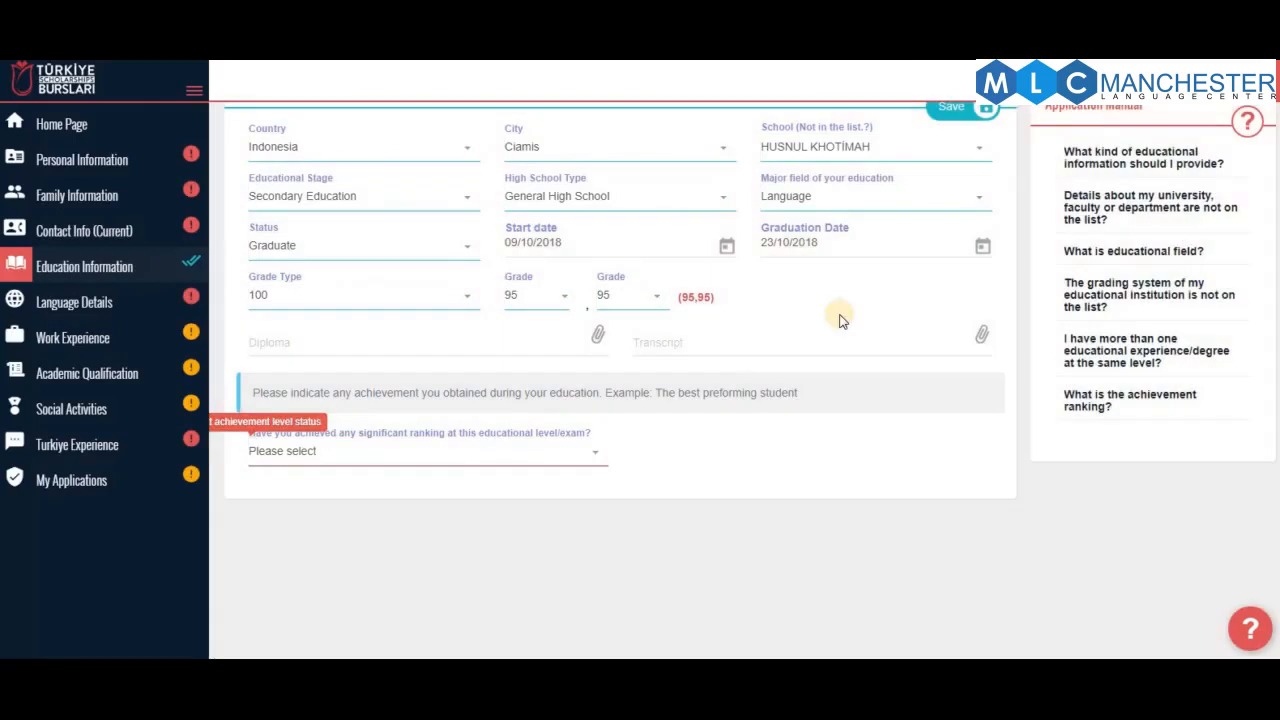
{"action": "left_click", "coordinate": [471, 456]}
{"action": "left_click", "coordinate": [423, 566]}
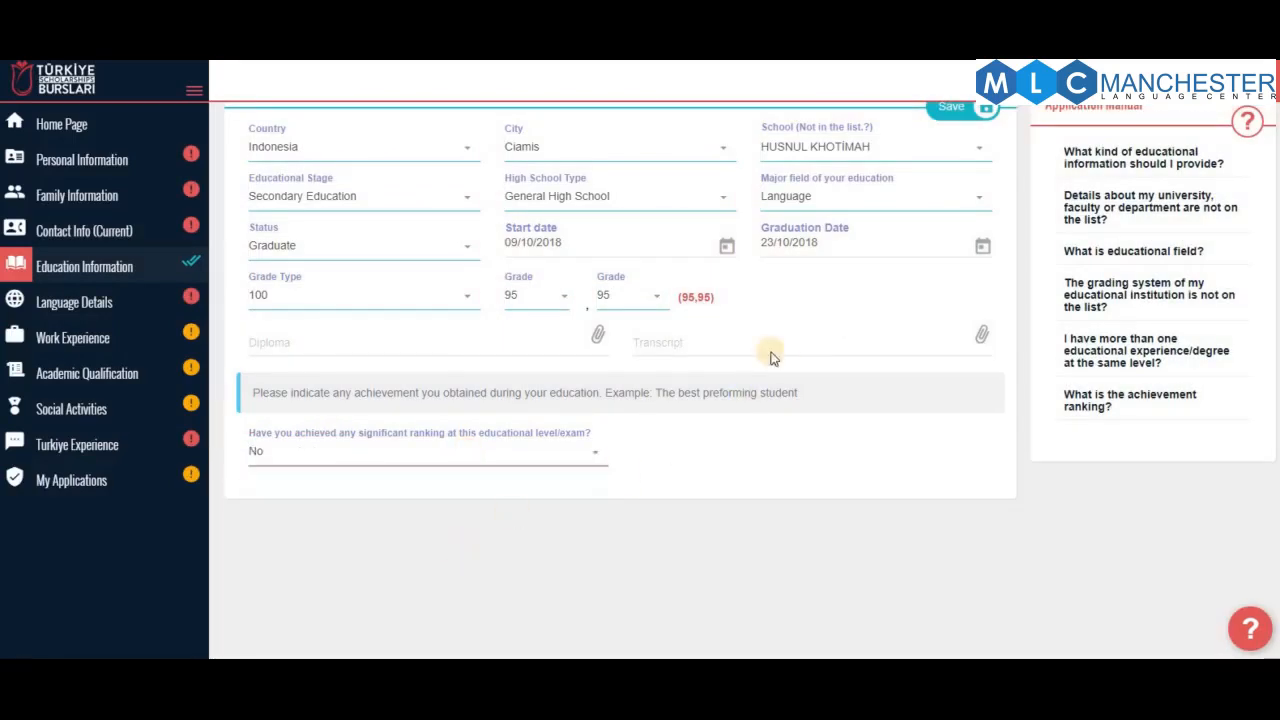
{"action": "left_click", "coordinate": [938, 113]}
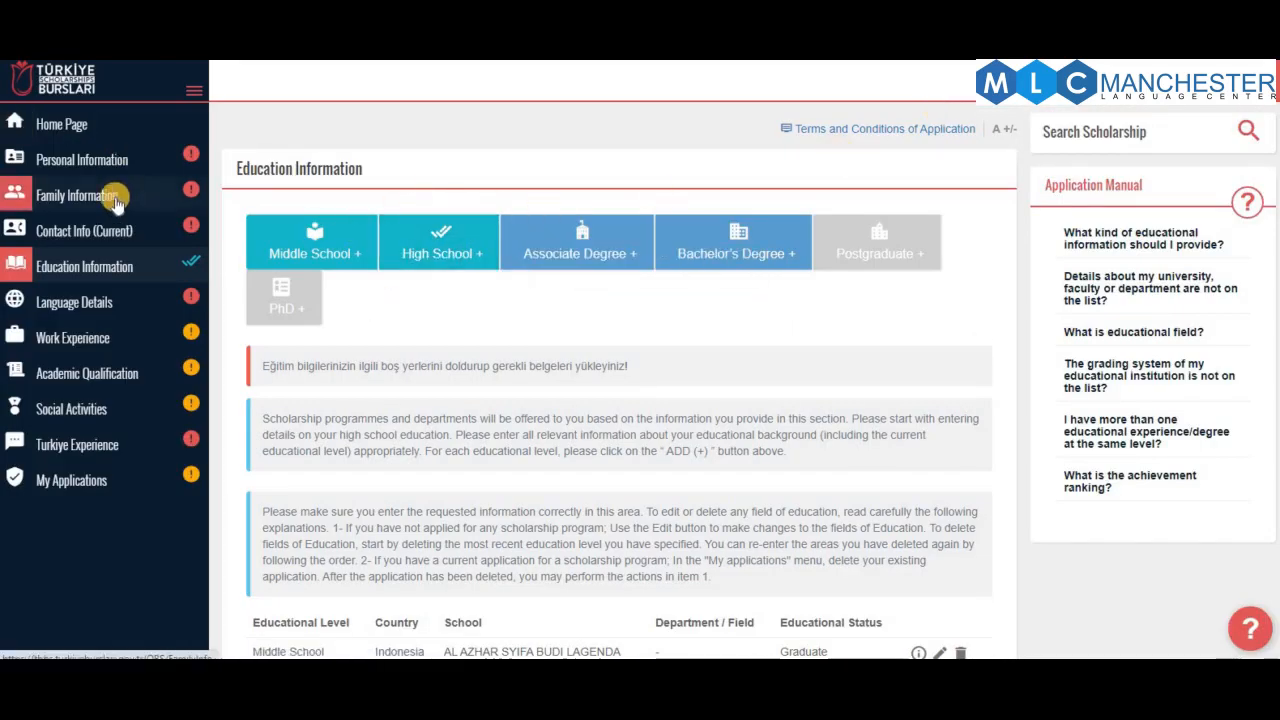
Apply to IsDB-Türkiye from the home page, answering 'I worked' described as teacher, and save
{"action": "left_click", "coordinate": [76, 132]}
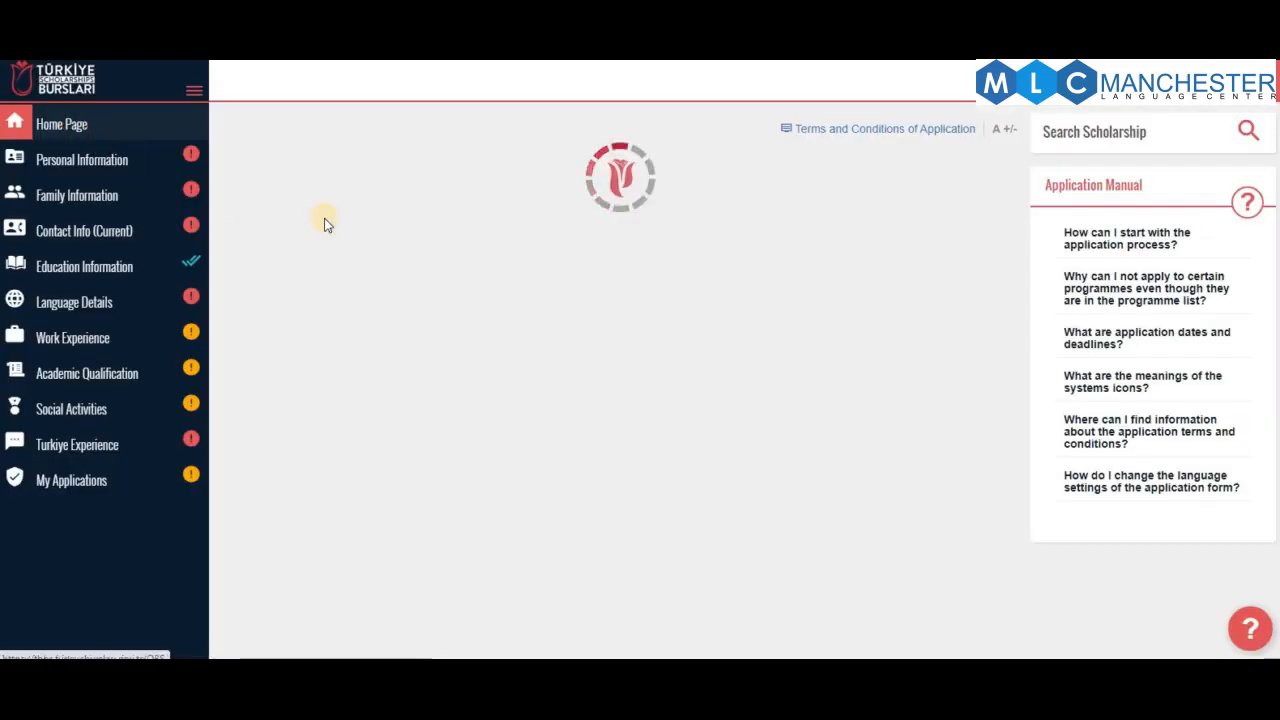
{"action": "left_click", "coordinate": [943, 304]}
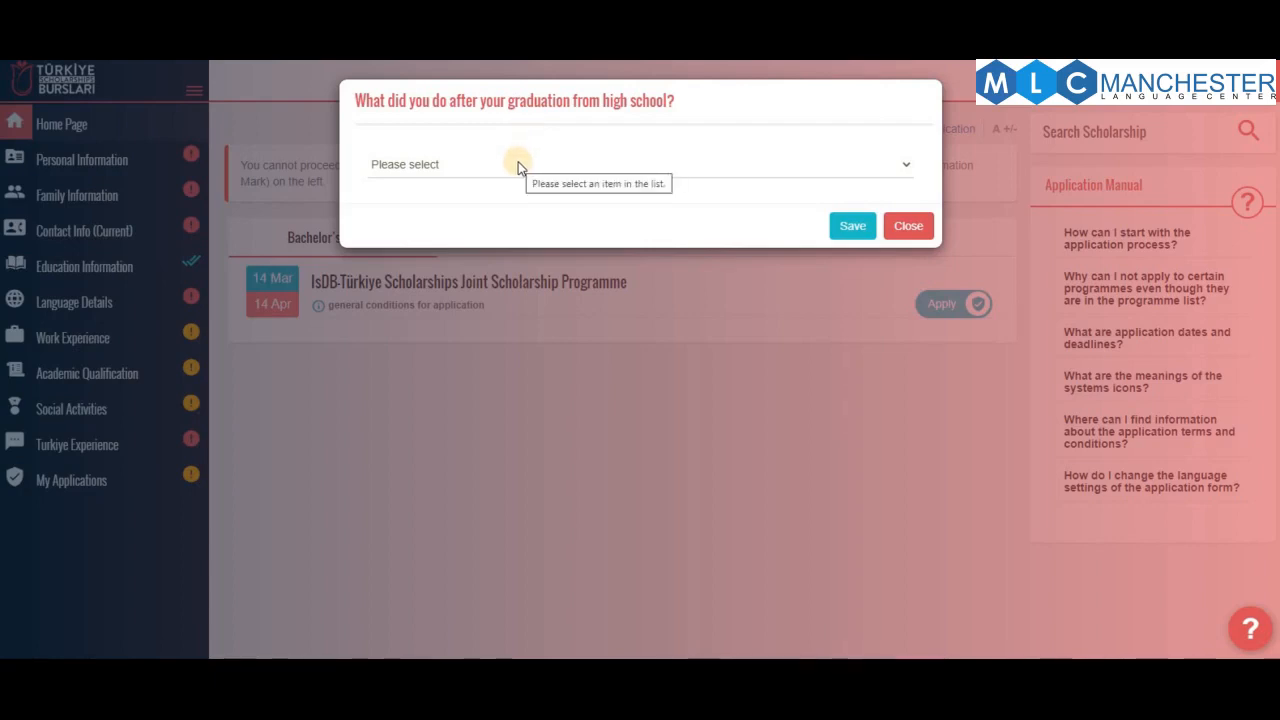
{"action": "left_click", "coordinate": [534, 160]}
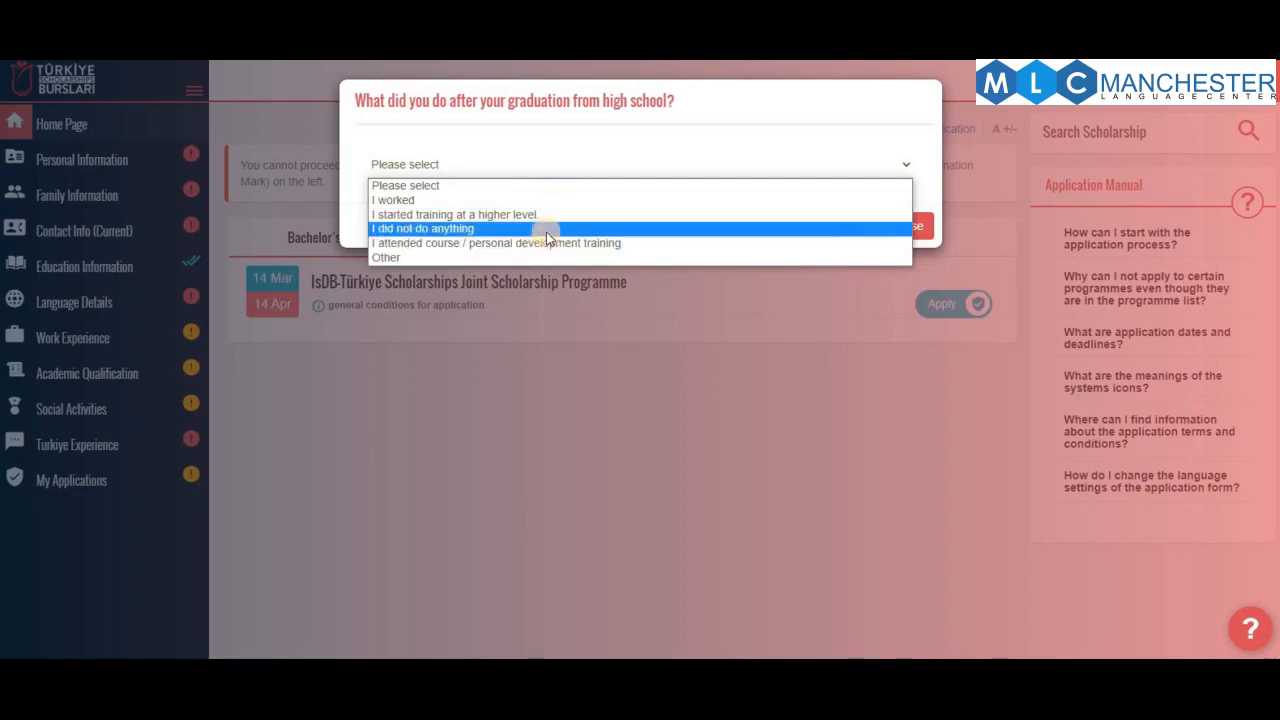
{"action": "left_click", "coordinate": [576, 203]}
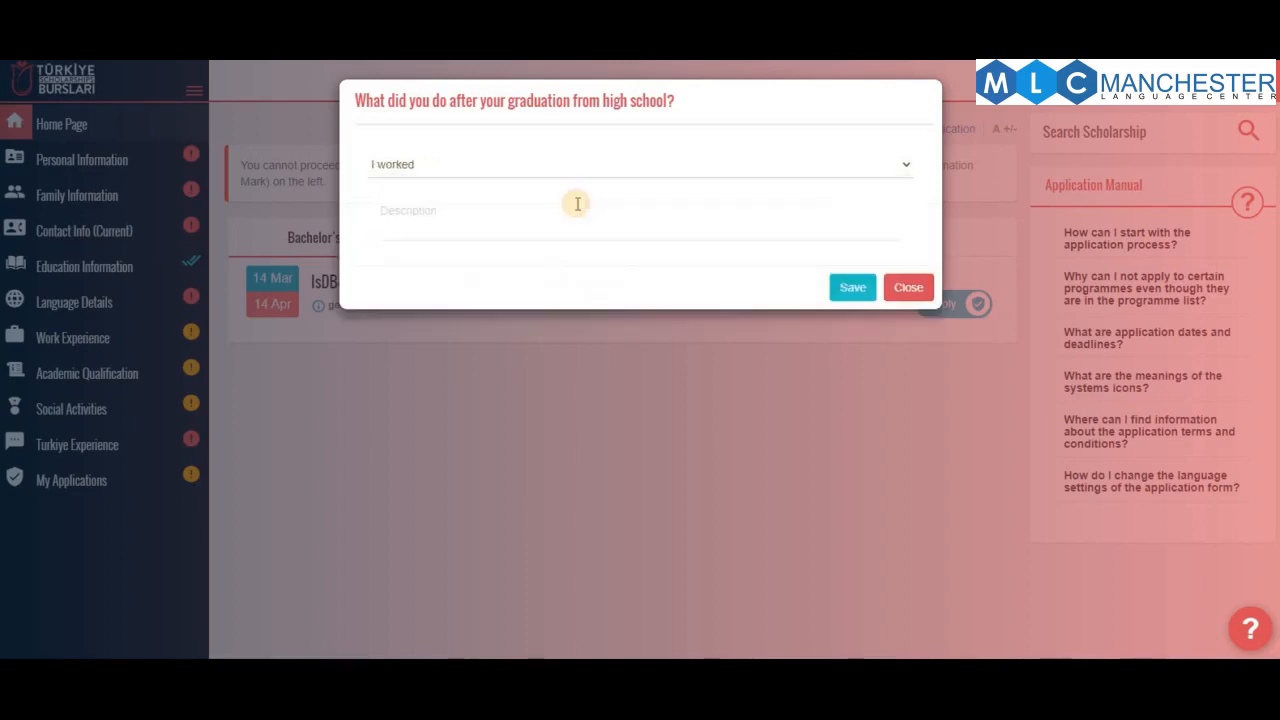
{"action": "left_click", "coordinate": [546, 220]}
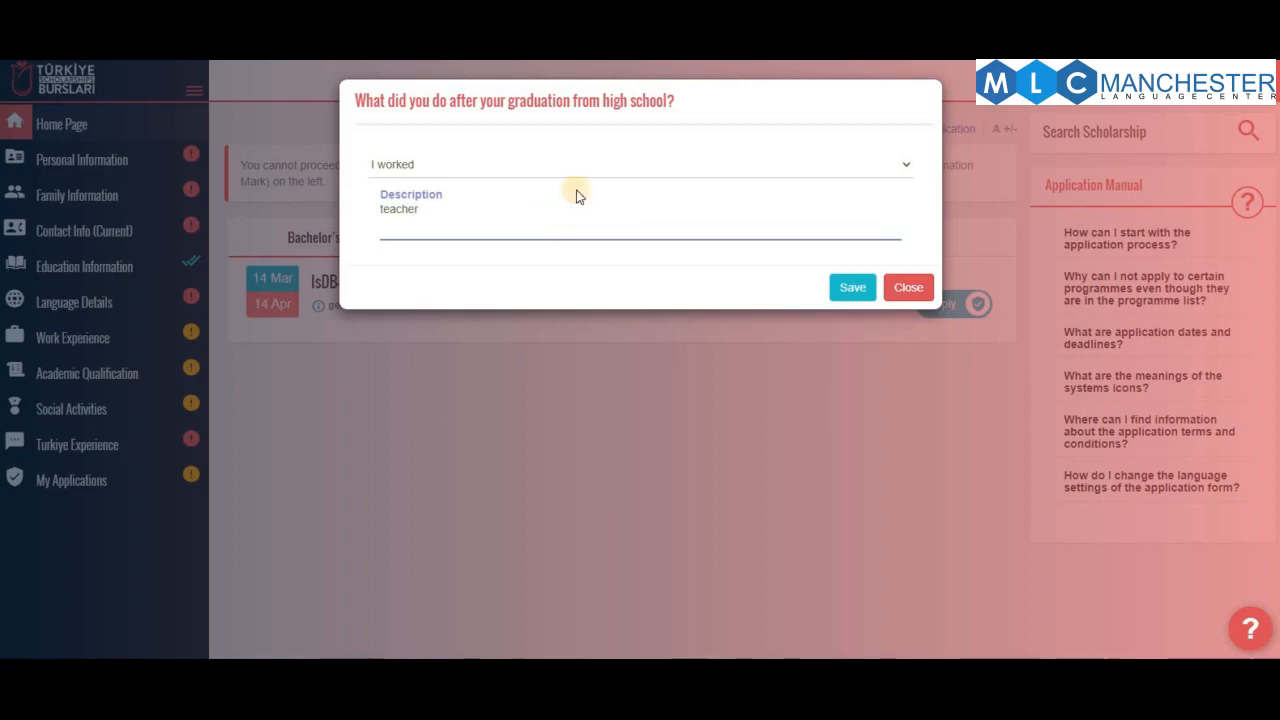
{"action": "left_click", "coordinate": [855, 289]}
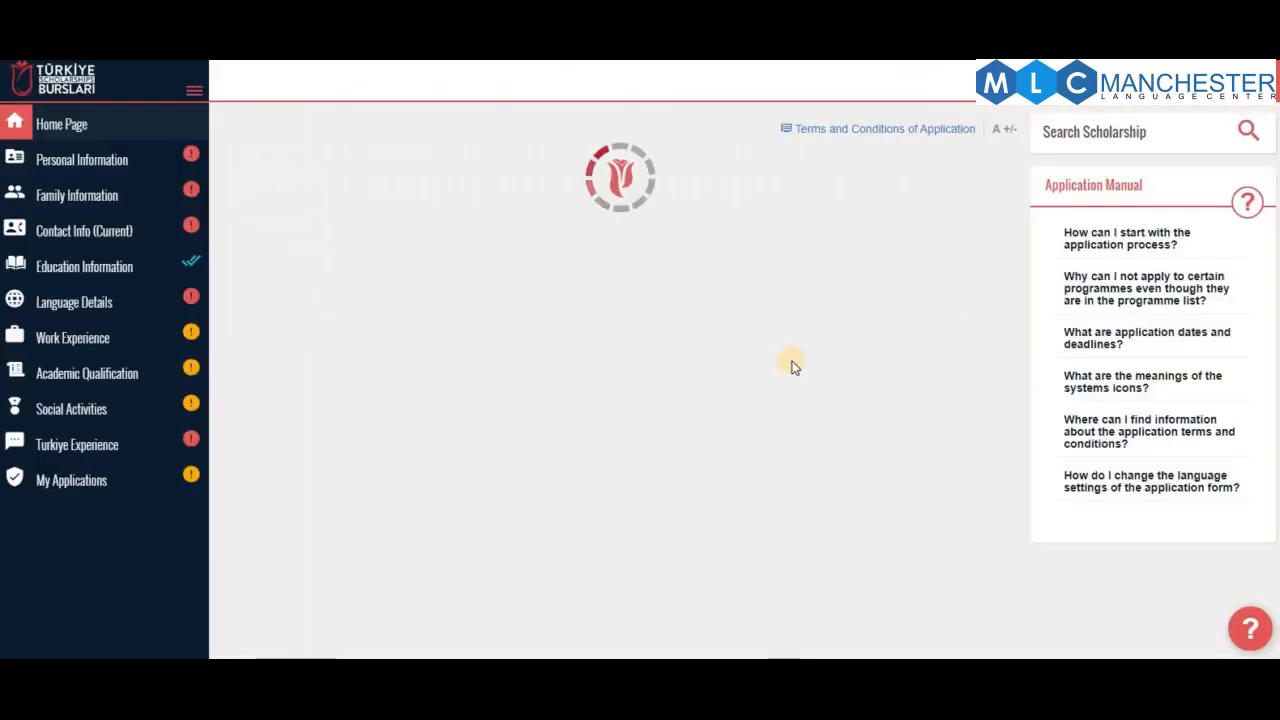
Reapply to IsDB-Türkiye and follow the diploma upload warning to the Education Information page
{"action": "left_click", "coordinate": [952, 294]}
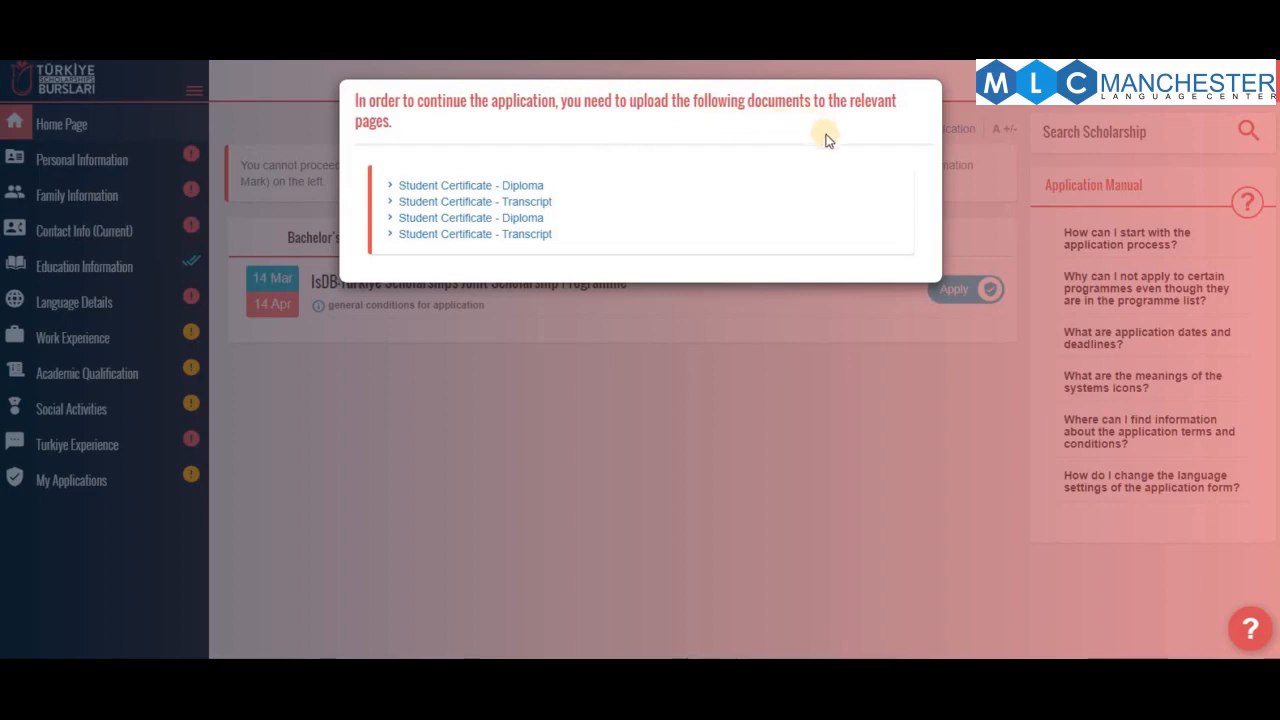
{"action": "left_click", "coordinate": [389, 189]}
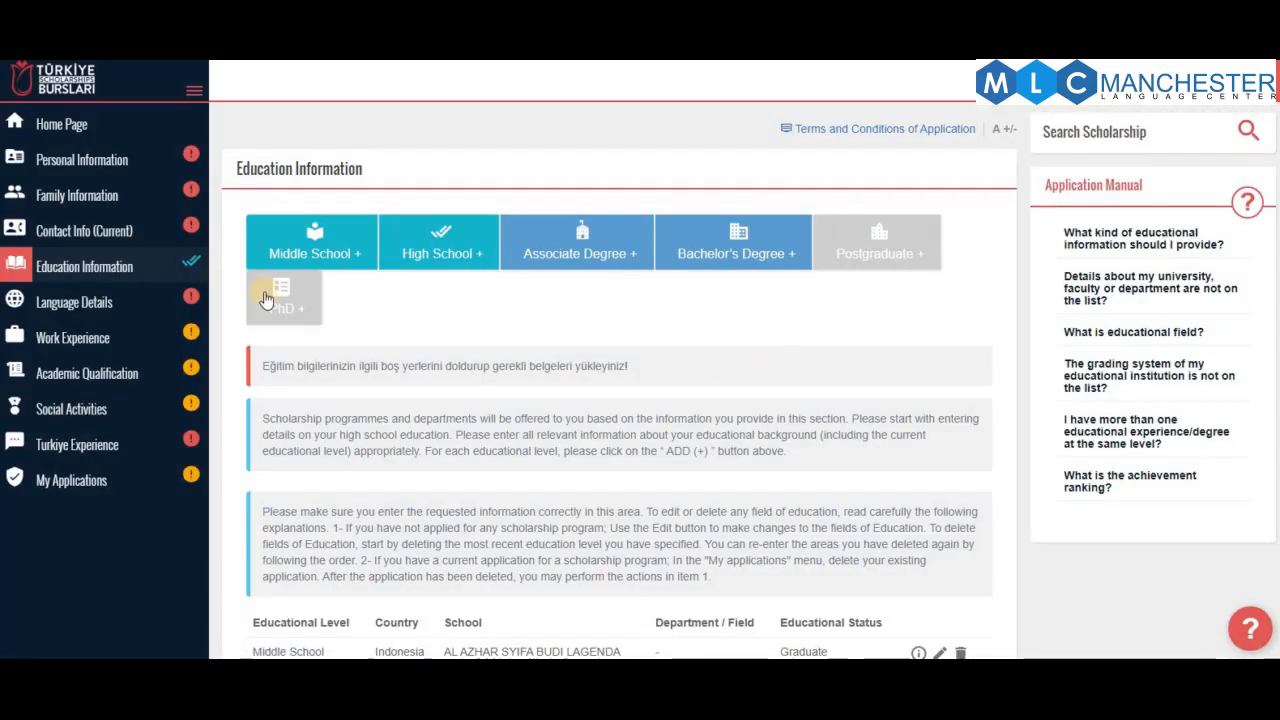
{"action": "scroll", "coordinate": [560, 485], "scroll_direction": "down", "scroll_amount": 2}
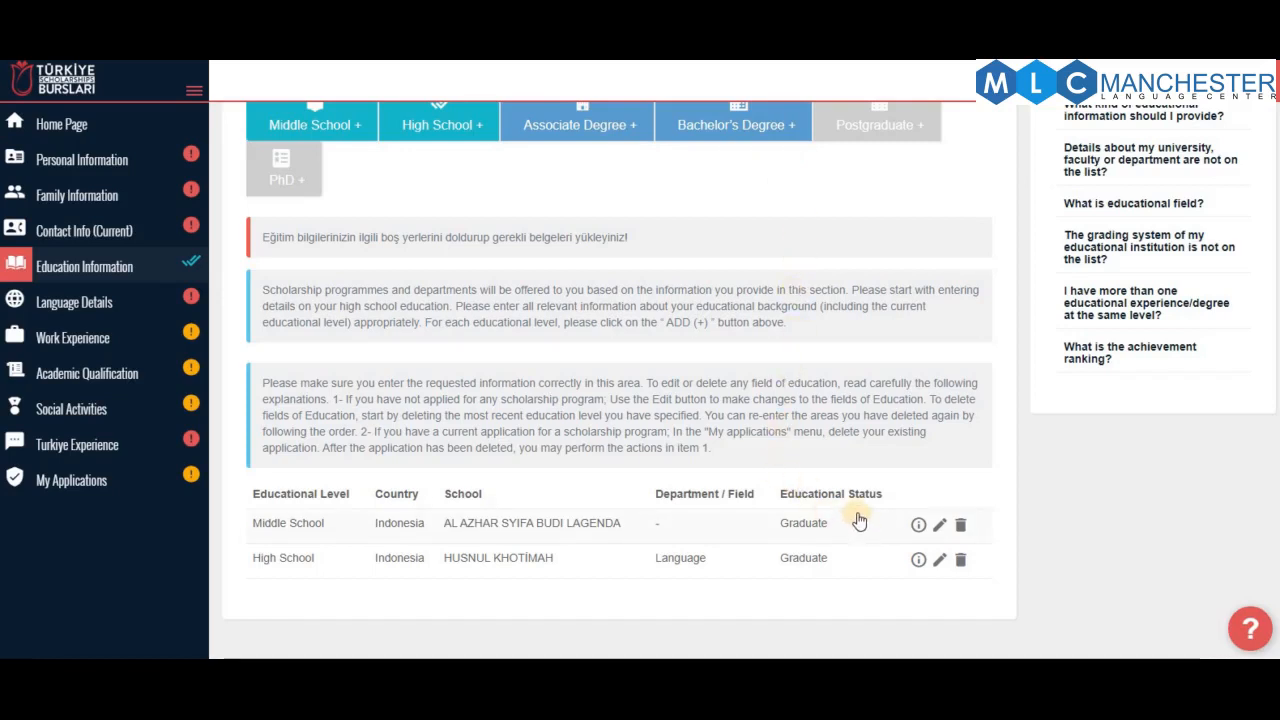
{"action": "scroll", "coordinate": [220, 114], "scroll_direction": "up", "scroll_amount": 2}
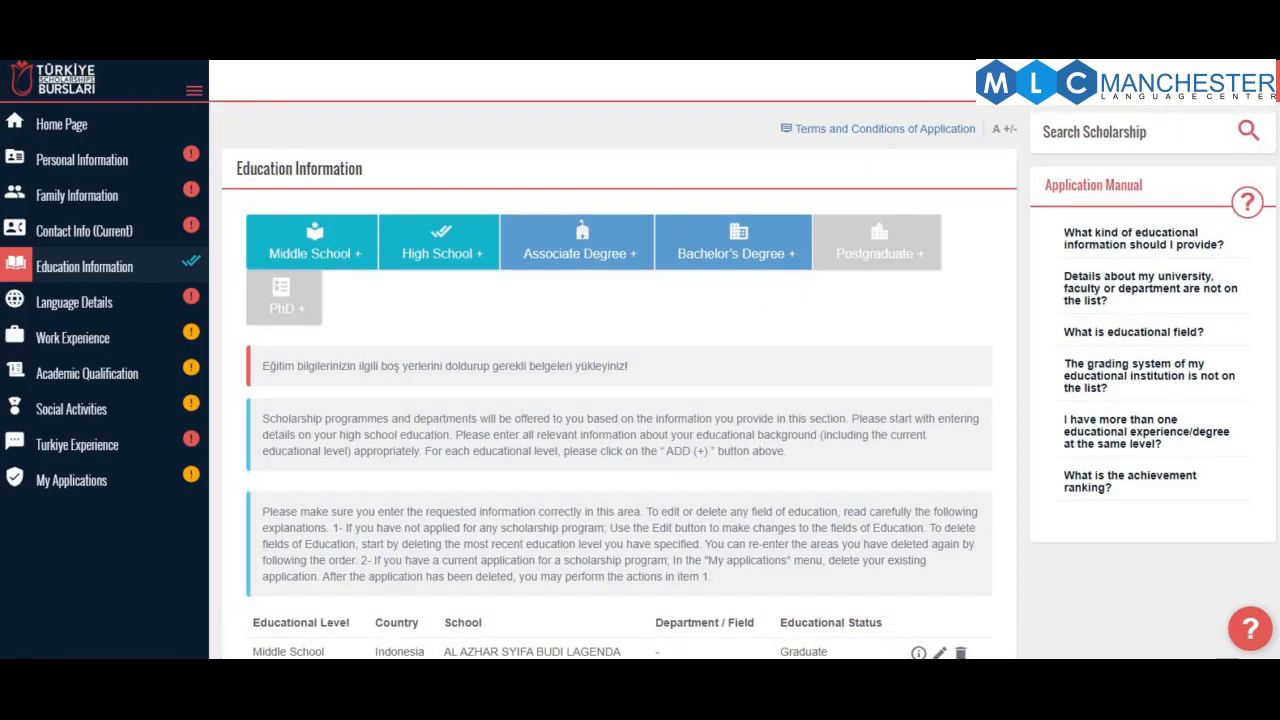
{"action": "scroll", "coordinate": [683, 392], "scroll_direction": "down", "scroll_amount": 2}
Attach america-2022701_1280.png as diploma and american-1209605_1920.jpg as transcript to the Middle School record, then save
{"action": "left_click", "coordinate": [941, 530]}
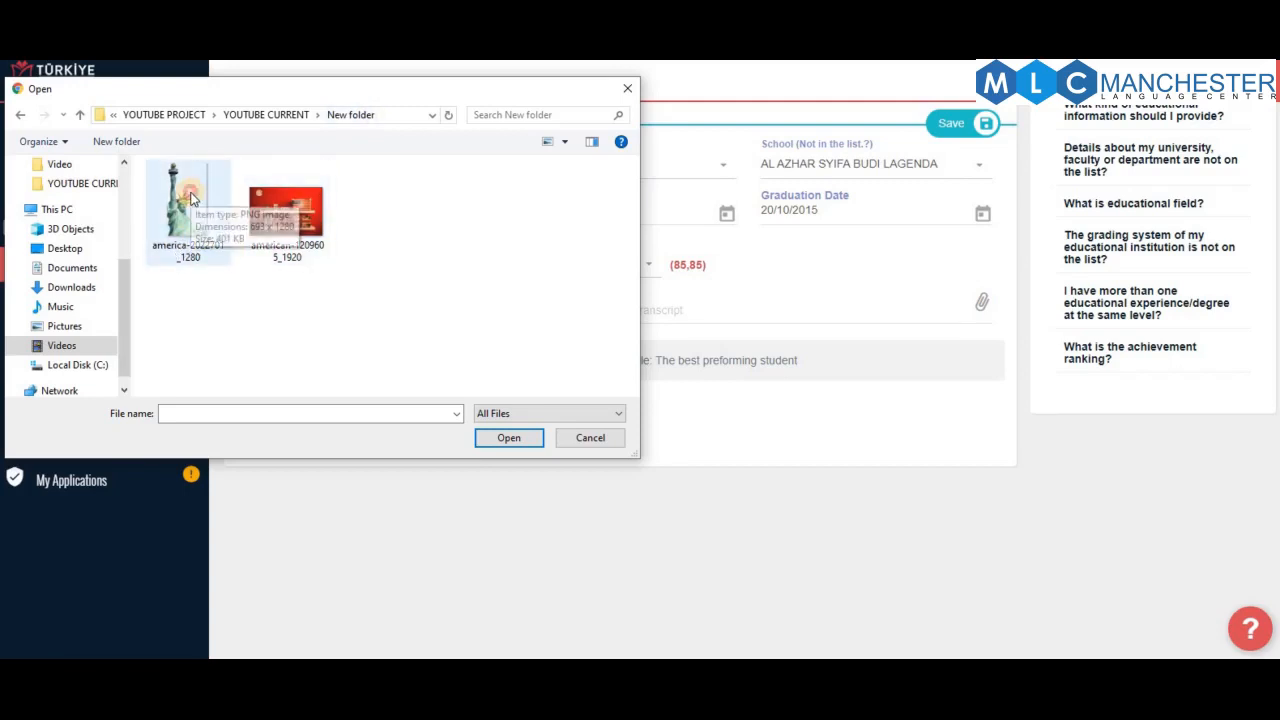
{"action": "double_click", "coordinate": [190, 200]}
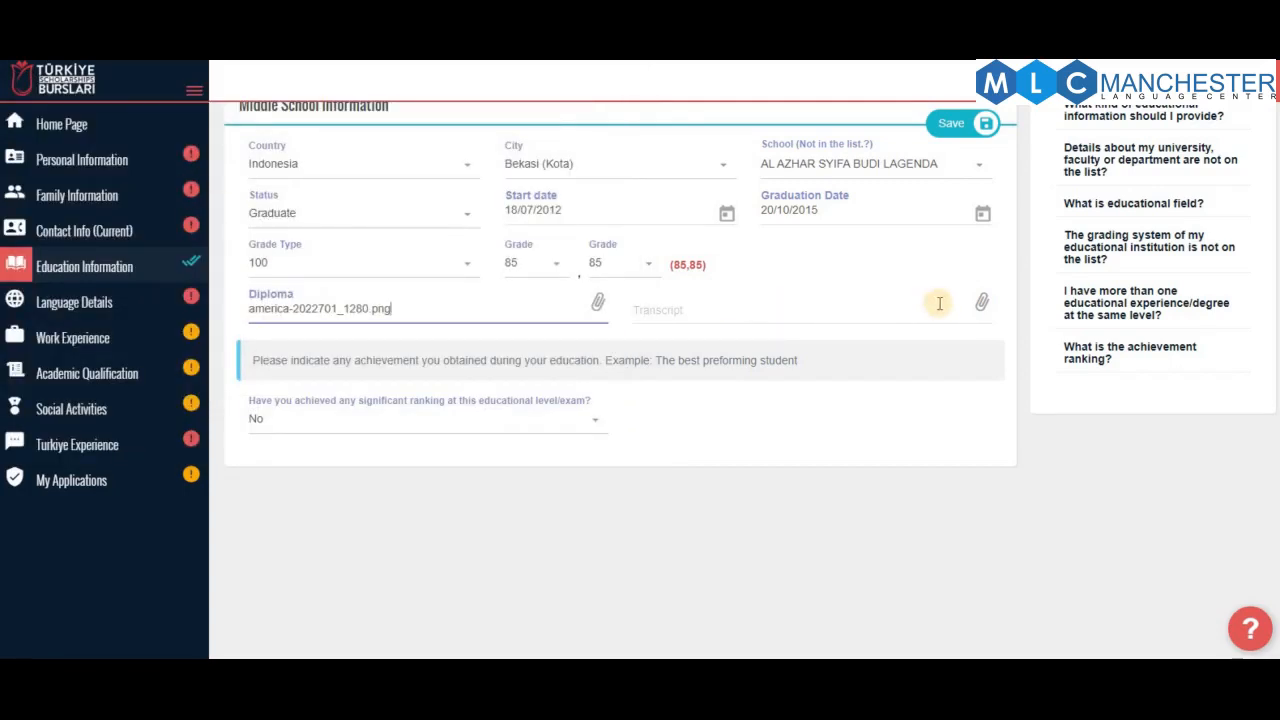
{"action": "left_click", "coordinate": [985, 303]}
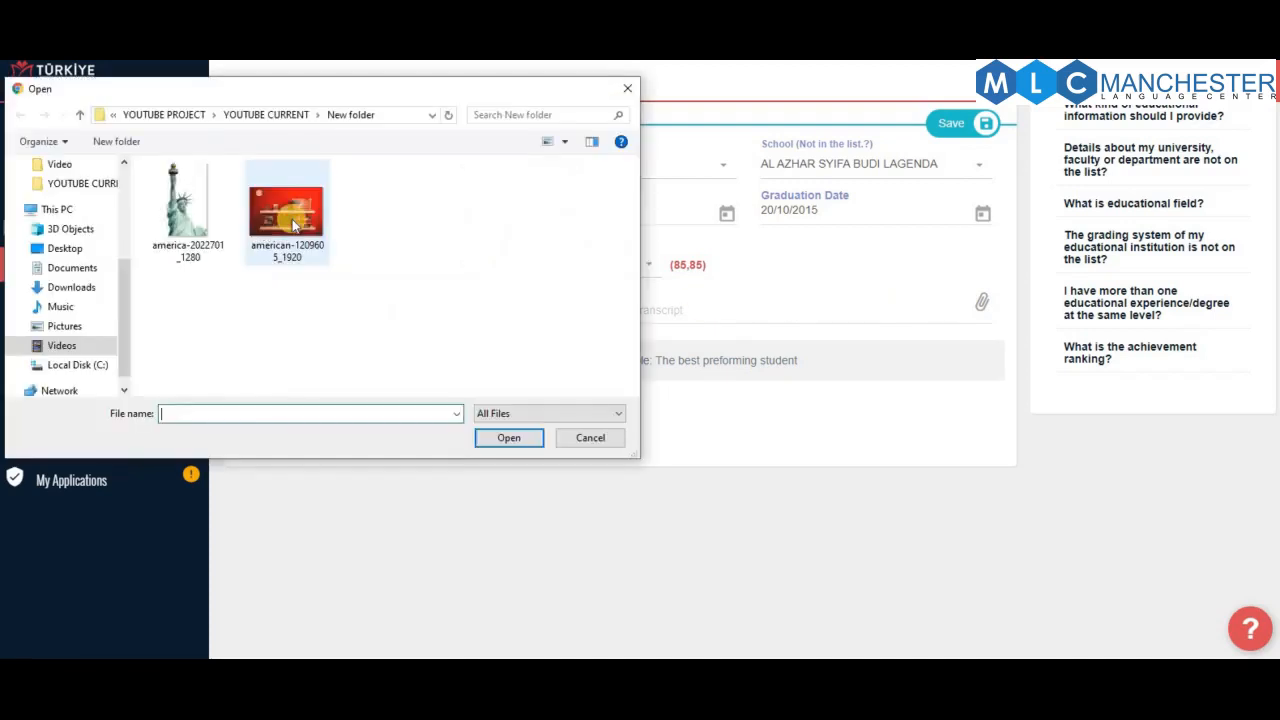
{"action": "double_click", "coordinate": [292, 222]}
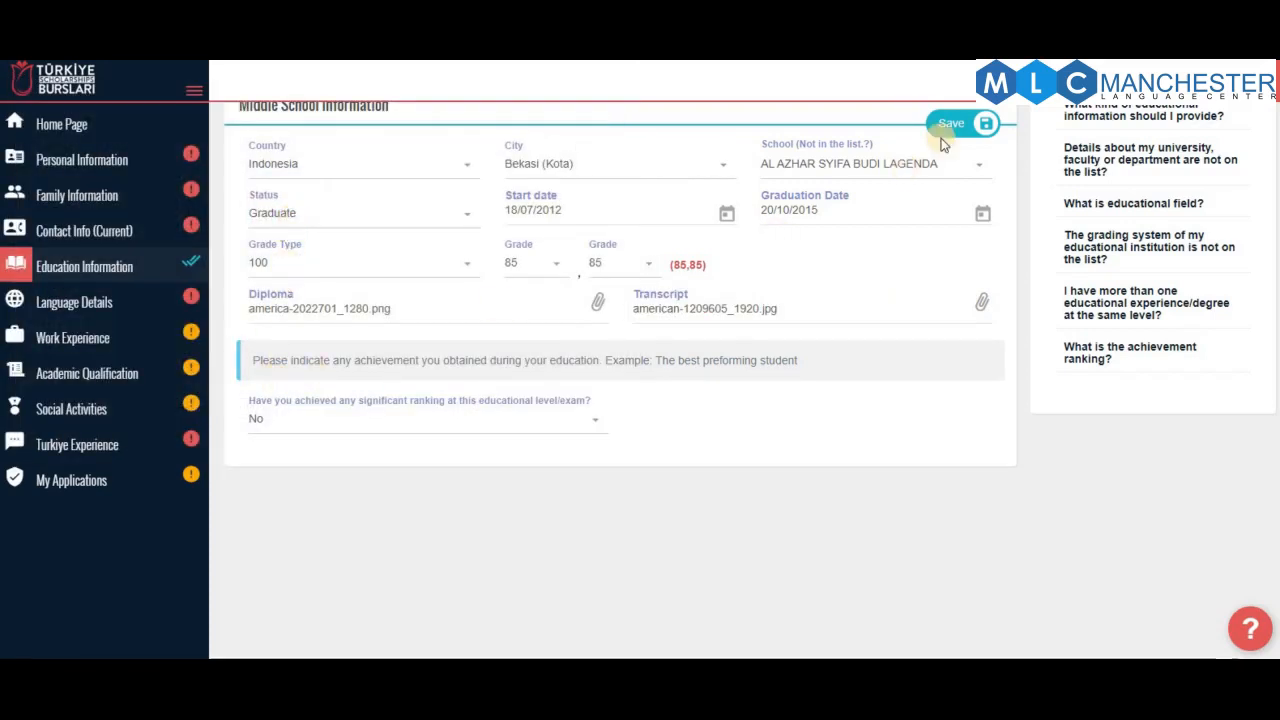
{"action": "left_click", "coordinate": [952, 128]}
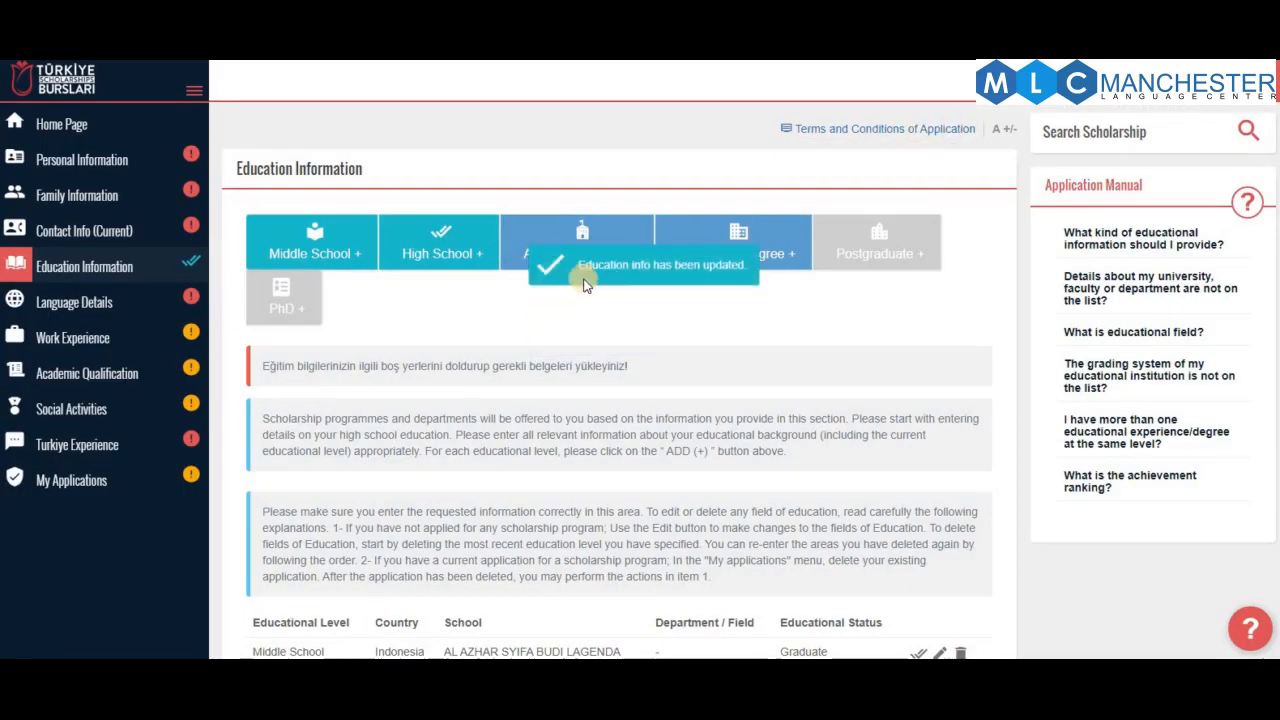
{"action": "scroll", "coordinate": [728, 410], "scroll_direction": "down", "scroll_amount": 2}
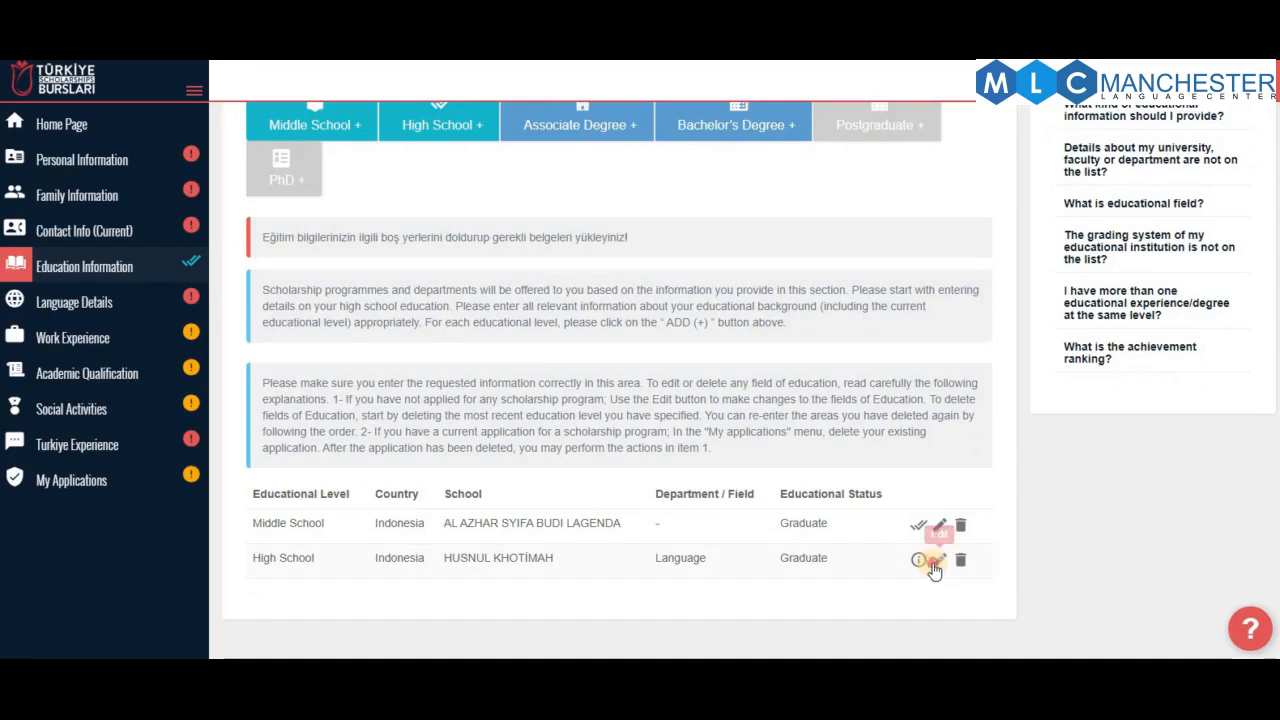
Attach america-2022701_1280.png as diploma and american-1209605_1920 as transcript to the High School record, then save
{"action": "left_click", "coordinate": [921, 559]}
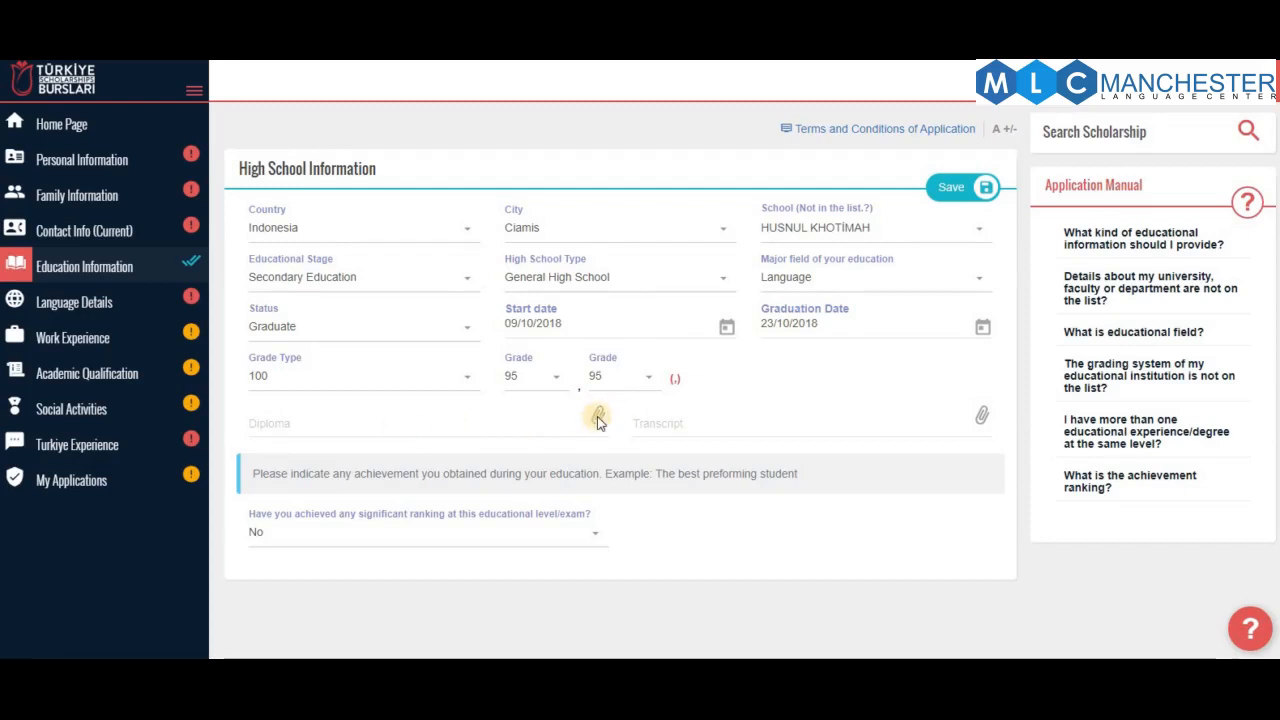
{"action": "left_click", "coordinate": [390, 398]}
{"action": "double_click", "coordinate": [175, 222]}
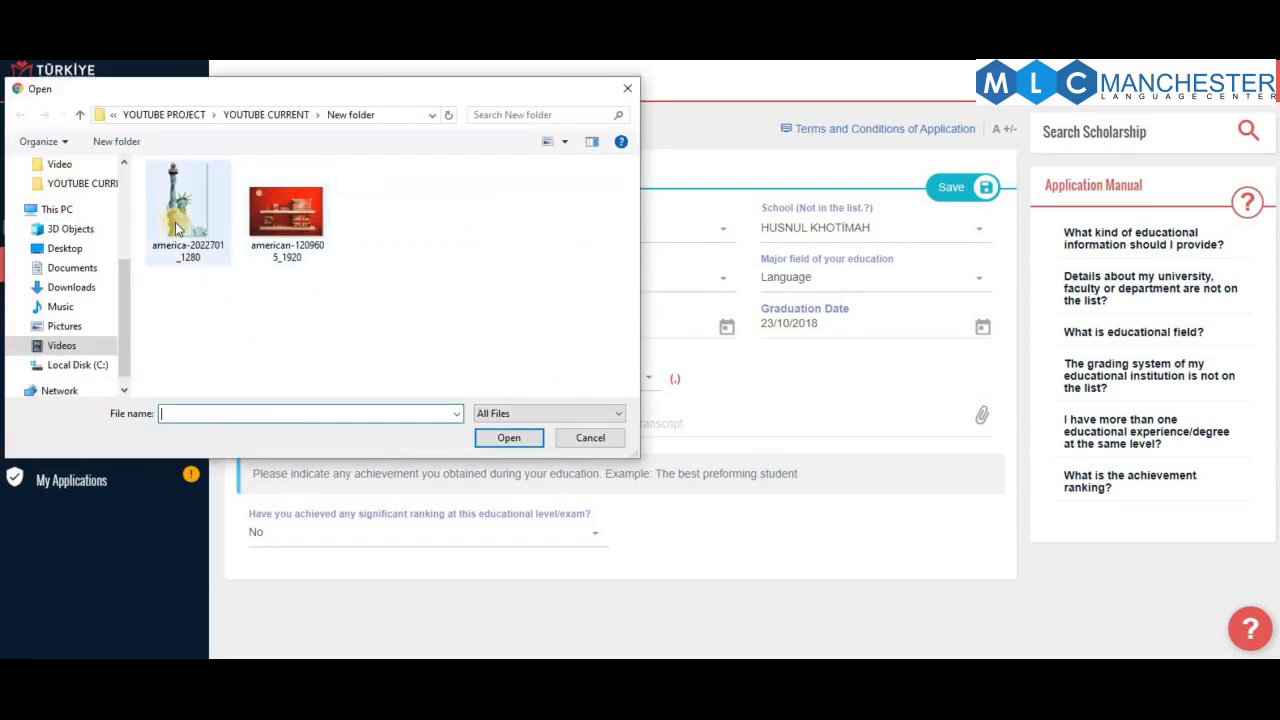
{"action": "left_click", "coordinate": [982, 423]}
{"action": "left_click", "coordinate": [287, 210]}
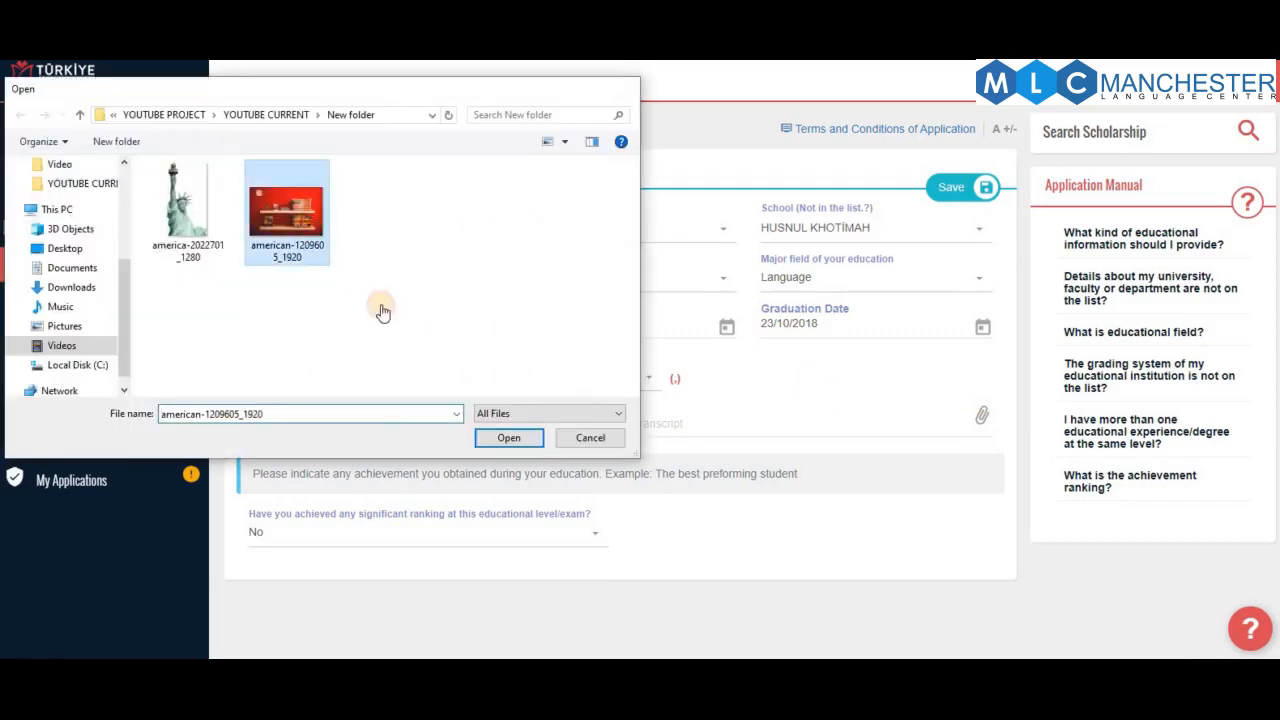
{"action": "left_click", "coordinate": [964, 183]}
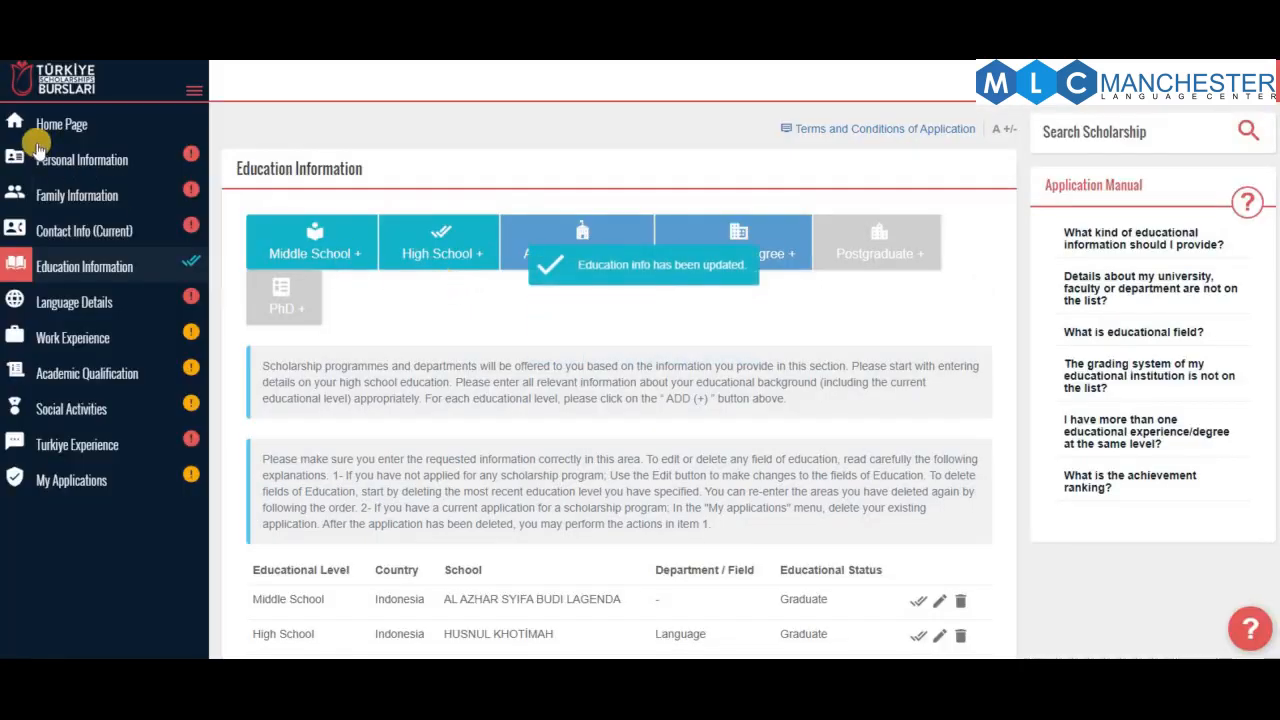
{"action": "left_click", "coordinate": [62, 126]}
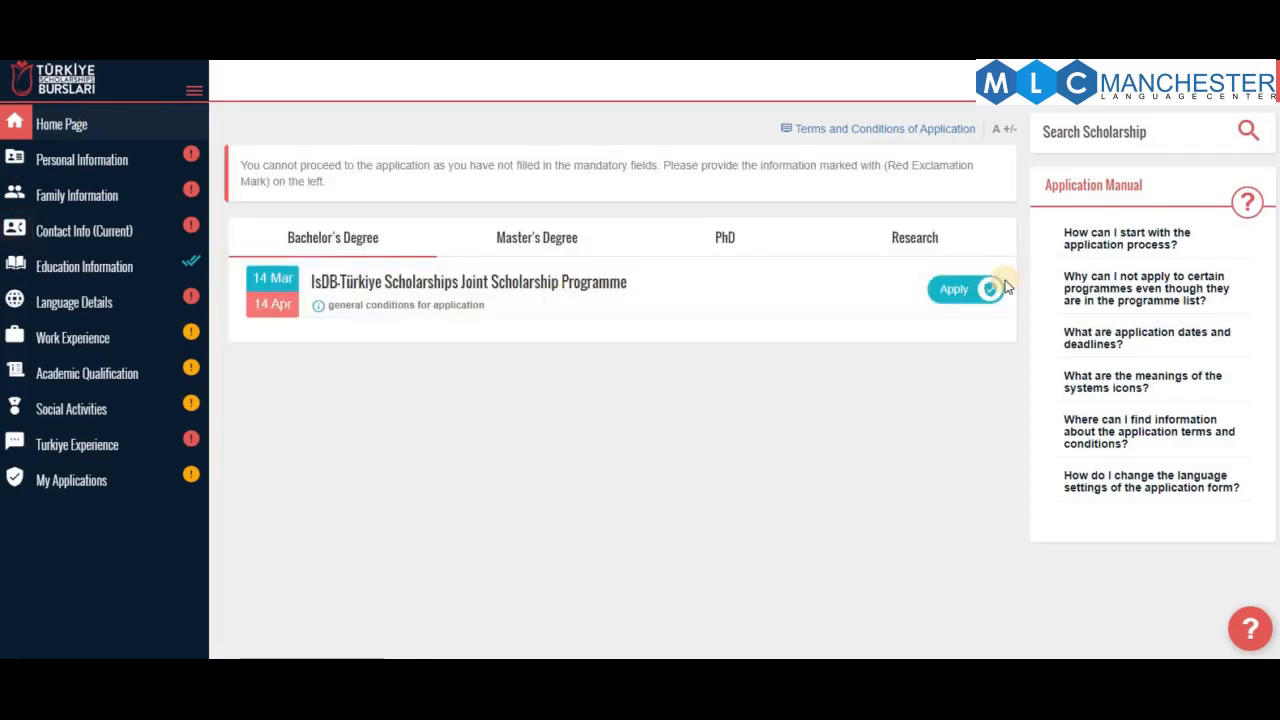
{"action": "left_click", "coordinate": [966, 290]}
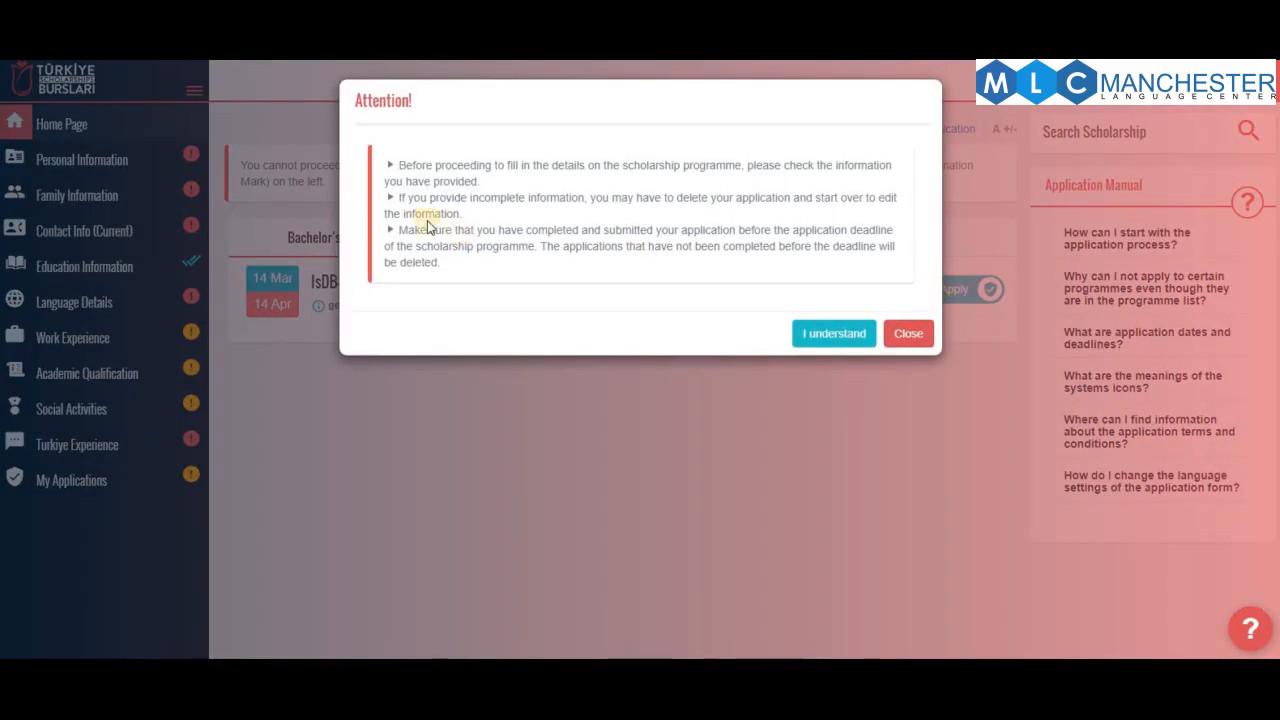
{"action": "left_click", "coordinate": [834, 335]}
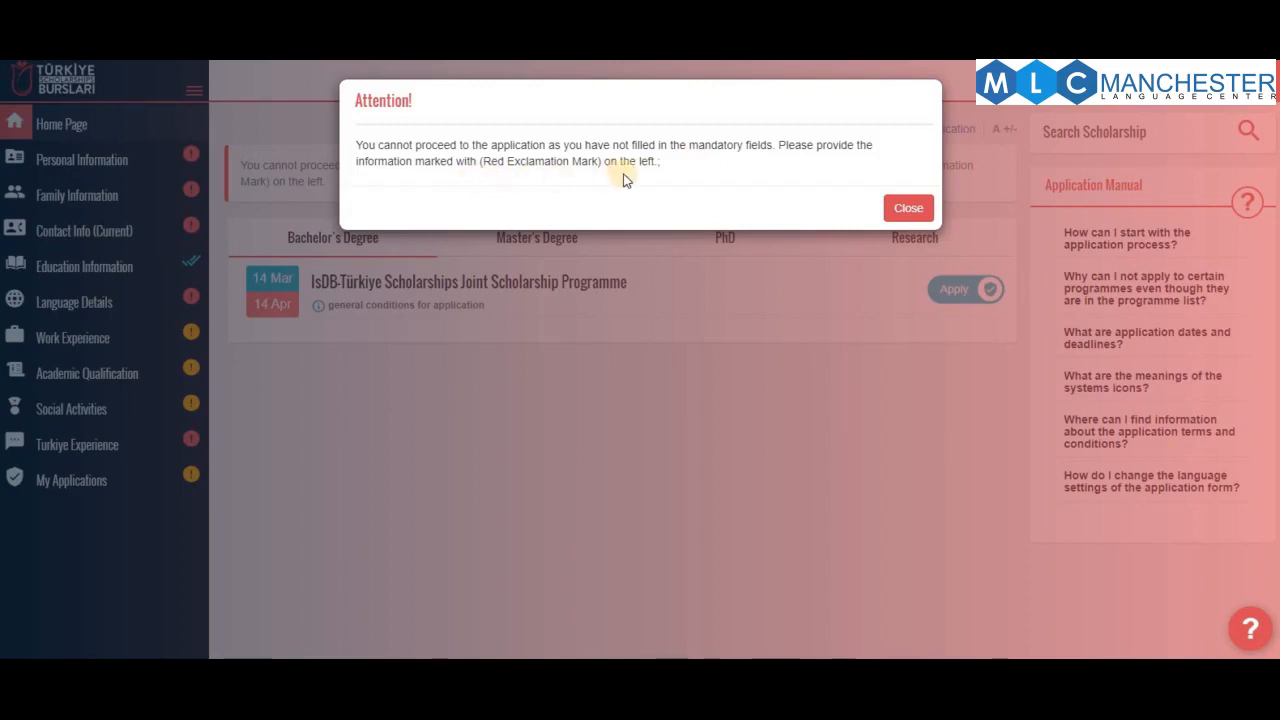
{"action": "left_click", "coordinate": [908, 207]}
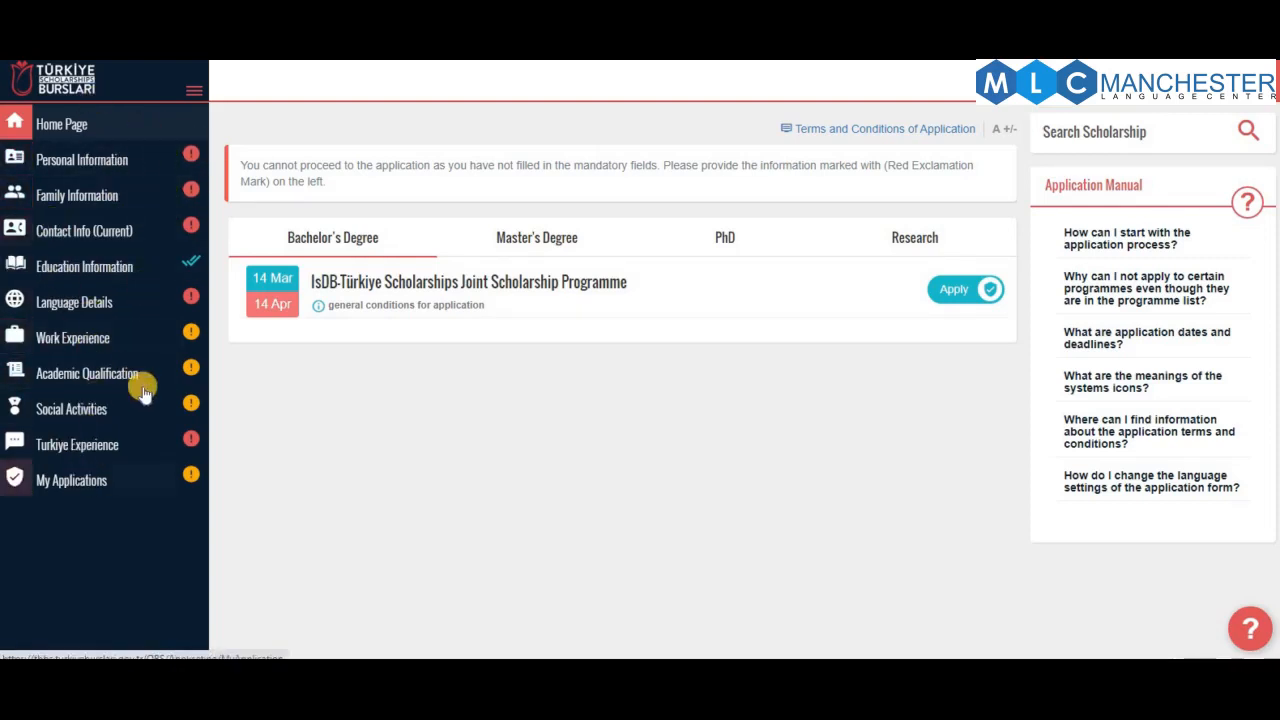
Put the Personal Information card into edit mode and bring up the profile photo upload
{"action": "left_click", "coordinate": [104, 164]}
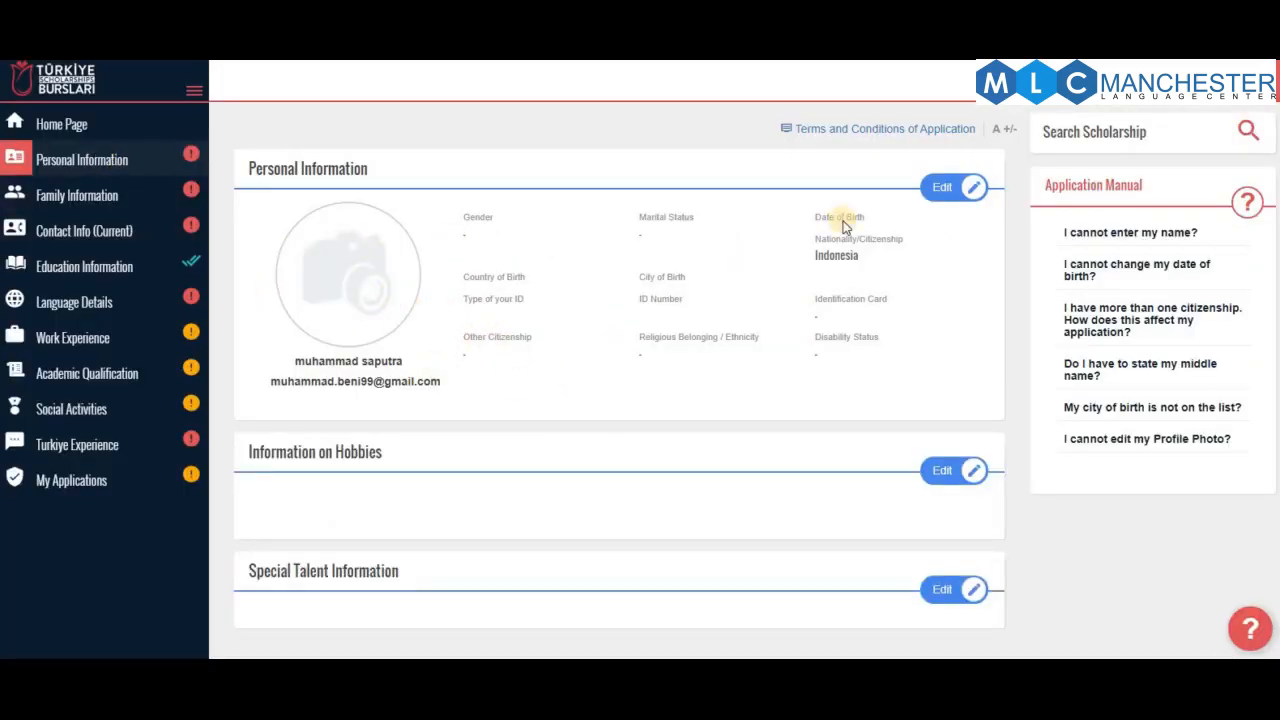
{"action": "left_click", "coordinate": [946, 200]}
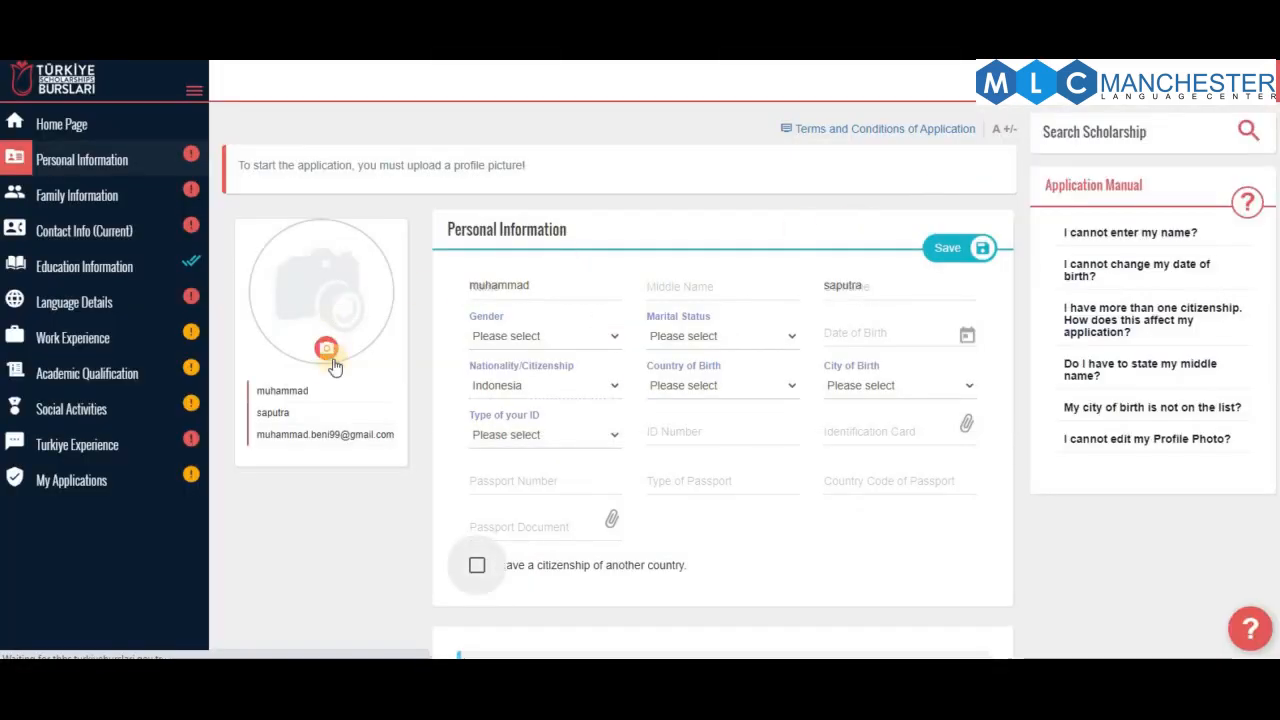
{"action": "left_click", "coordinate": [326, 348]}
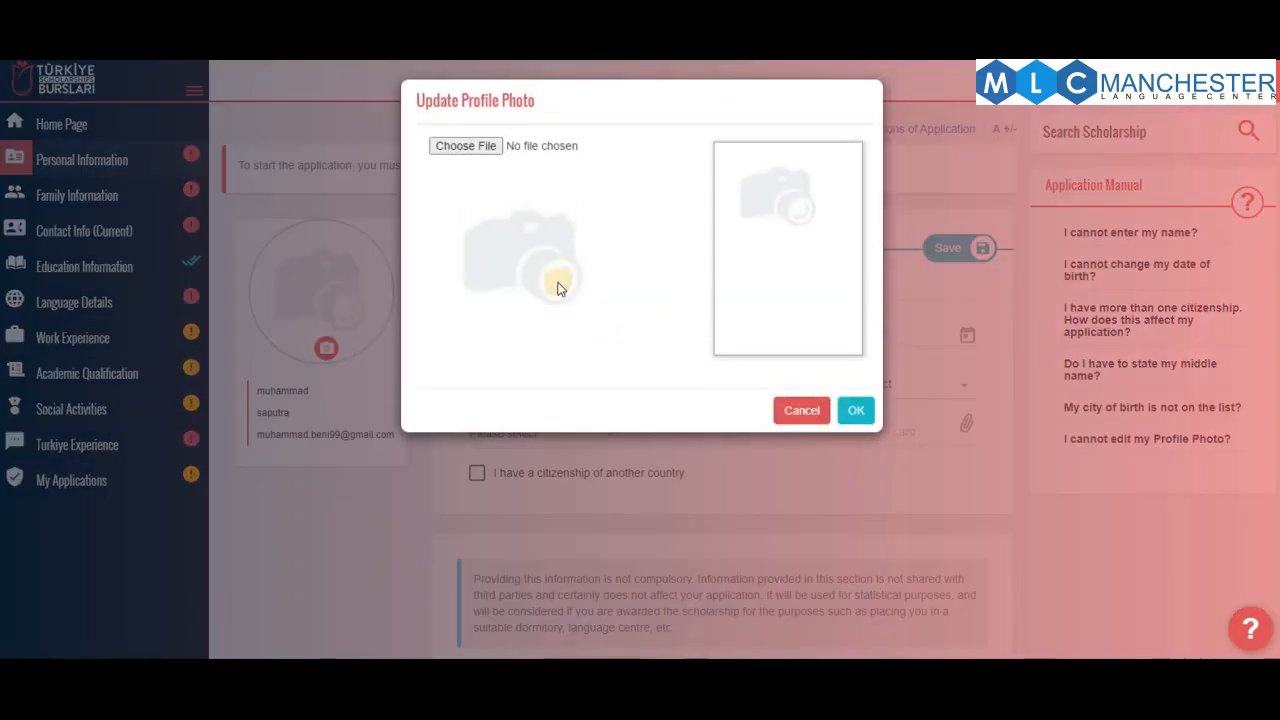
Upload america-2022701_1280.png as the profile photo, cropped to the torch and crowned head
{"action": "left_click", "coordinate": [486, 148]}
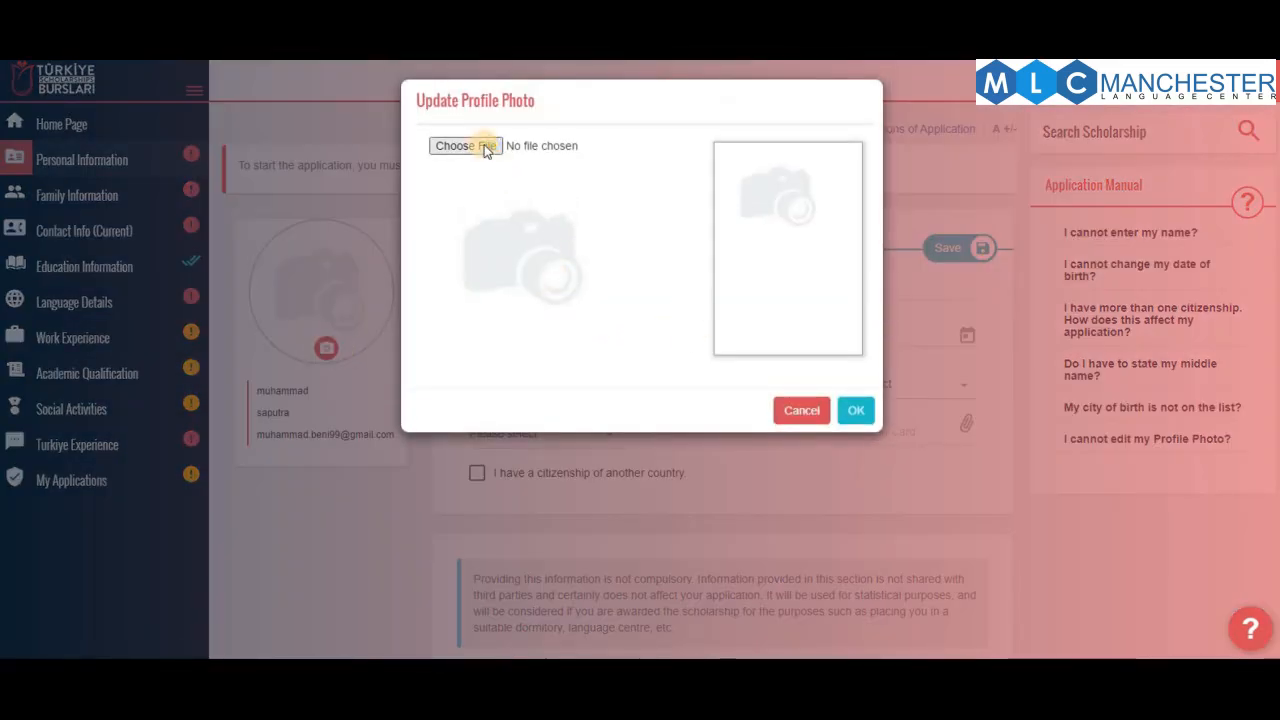
{"action": "double_click", "coordinate": [185, 230]}
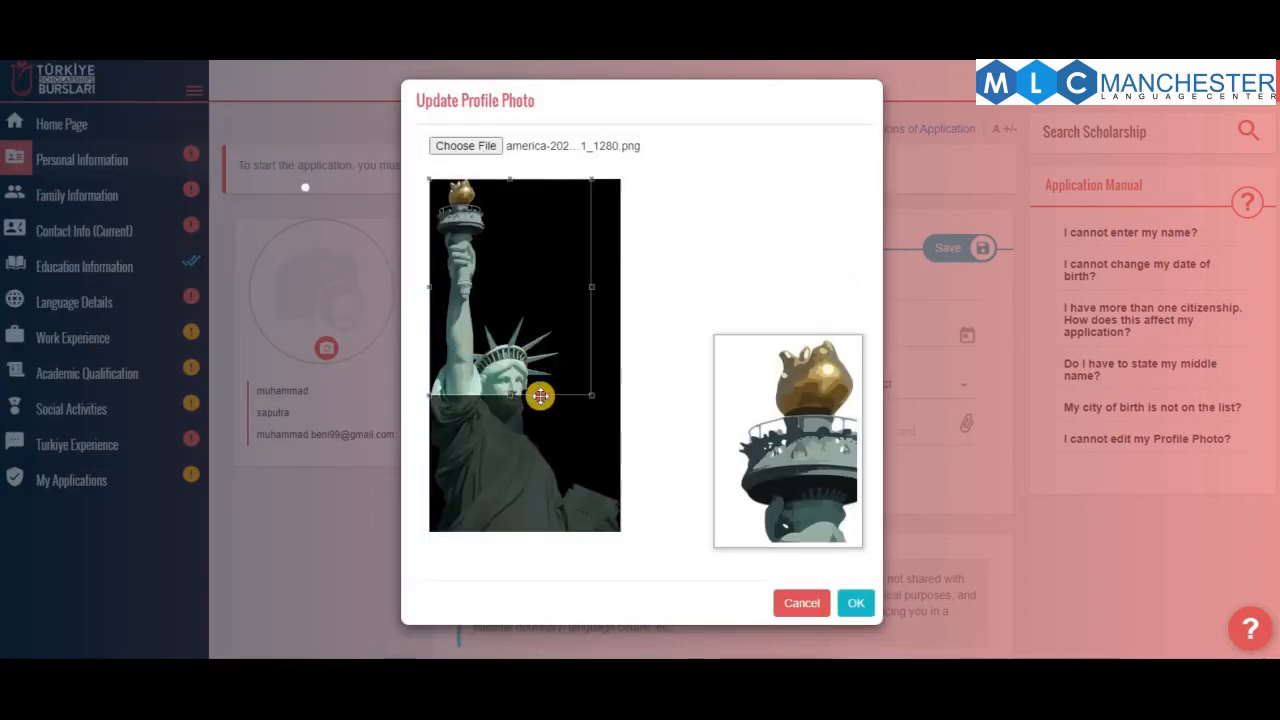
{"action": "left_click_drag", "start_coordinate": [540, 396], "coordinate": [508, 352]}
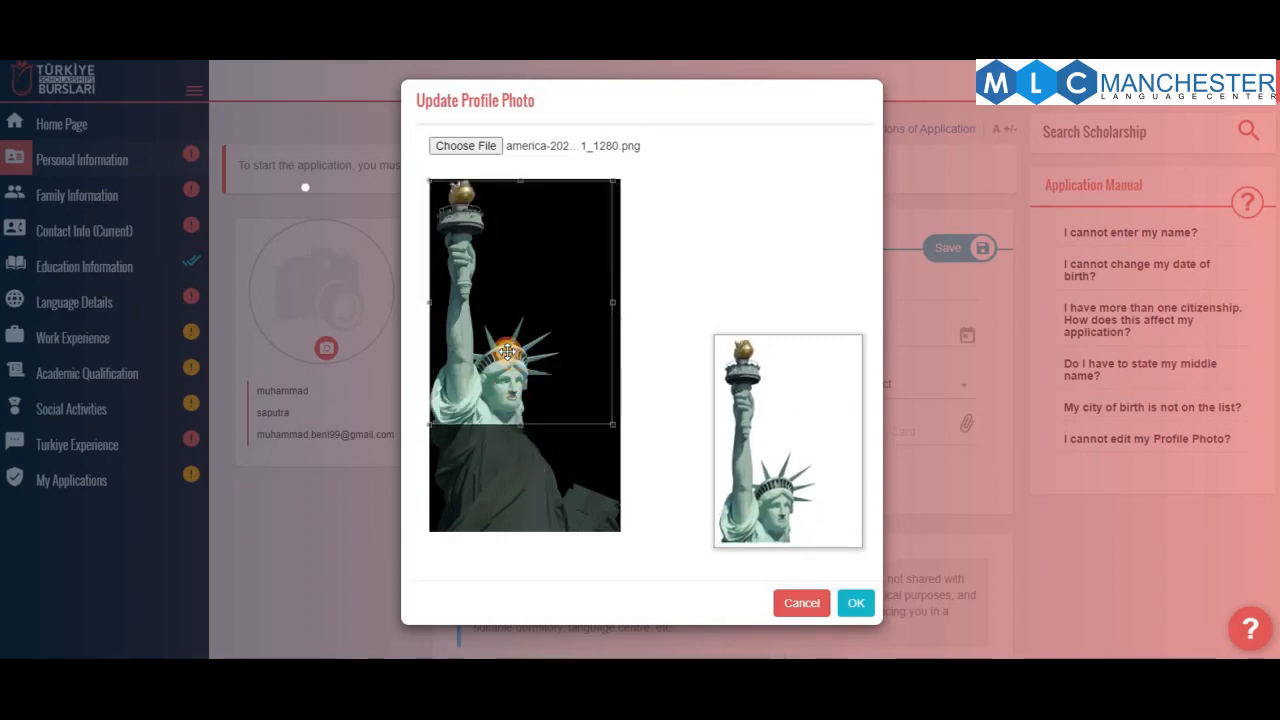
{"action": "left_click", "coordinate": [855, 603]}
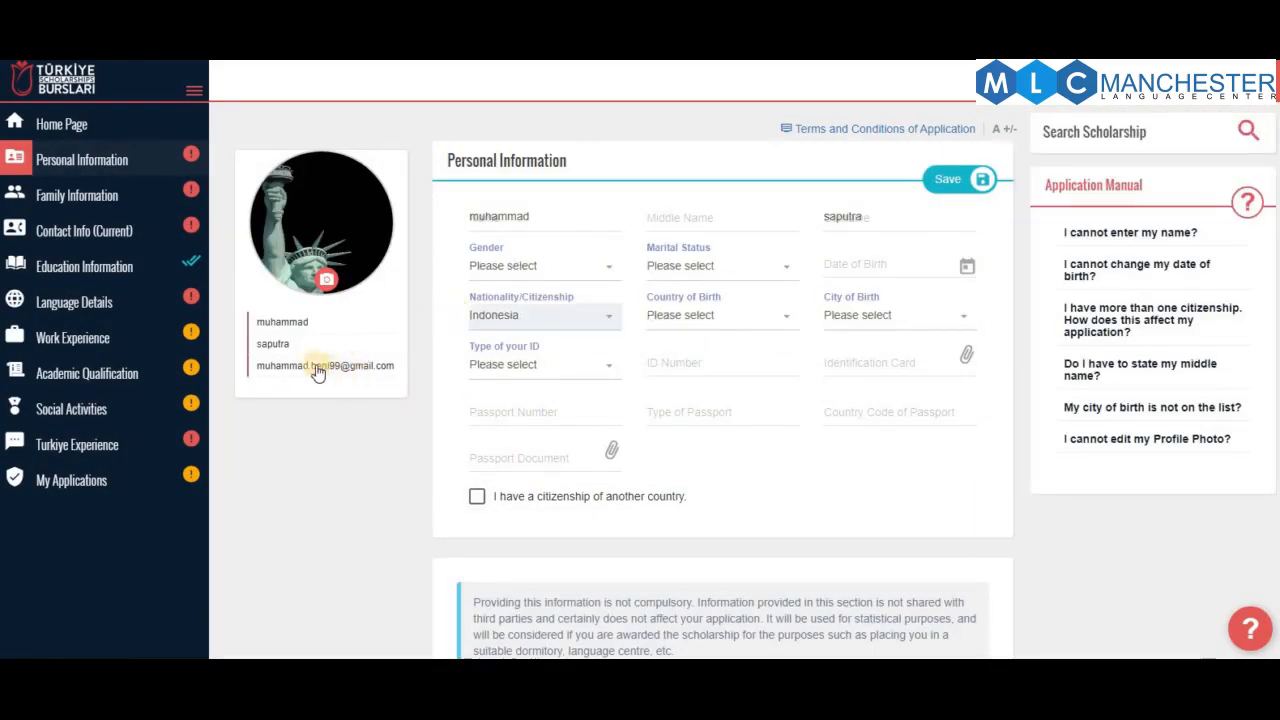
Set gender to Male and marital status to Single
{"action": "left_click", "coordinate": [525, 215]}
{"action": "left_click", "coordinate": [706, 224]}
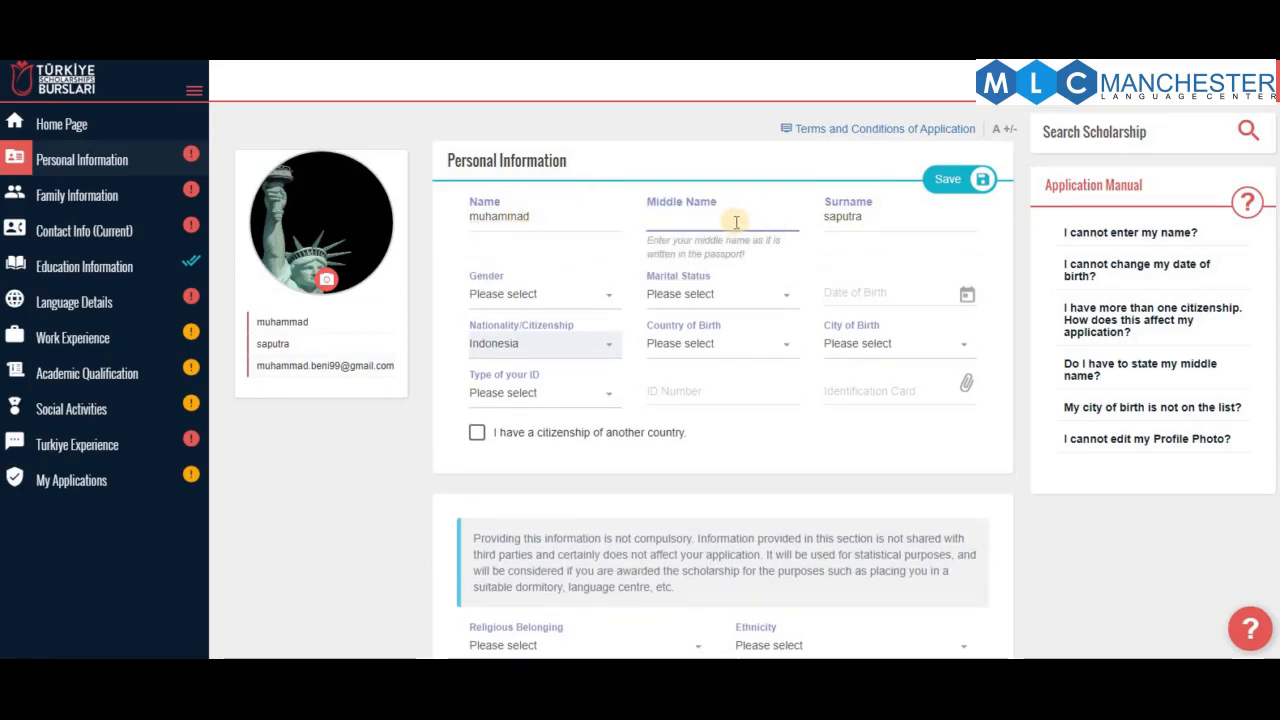
{"action": "left_click", "coordinate": [547, 301]}
{"action": "left_click", "coordinate": [520, 400]}
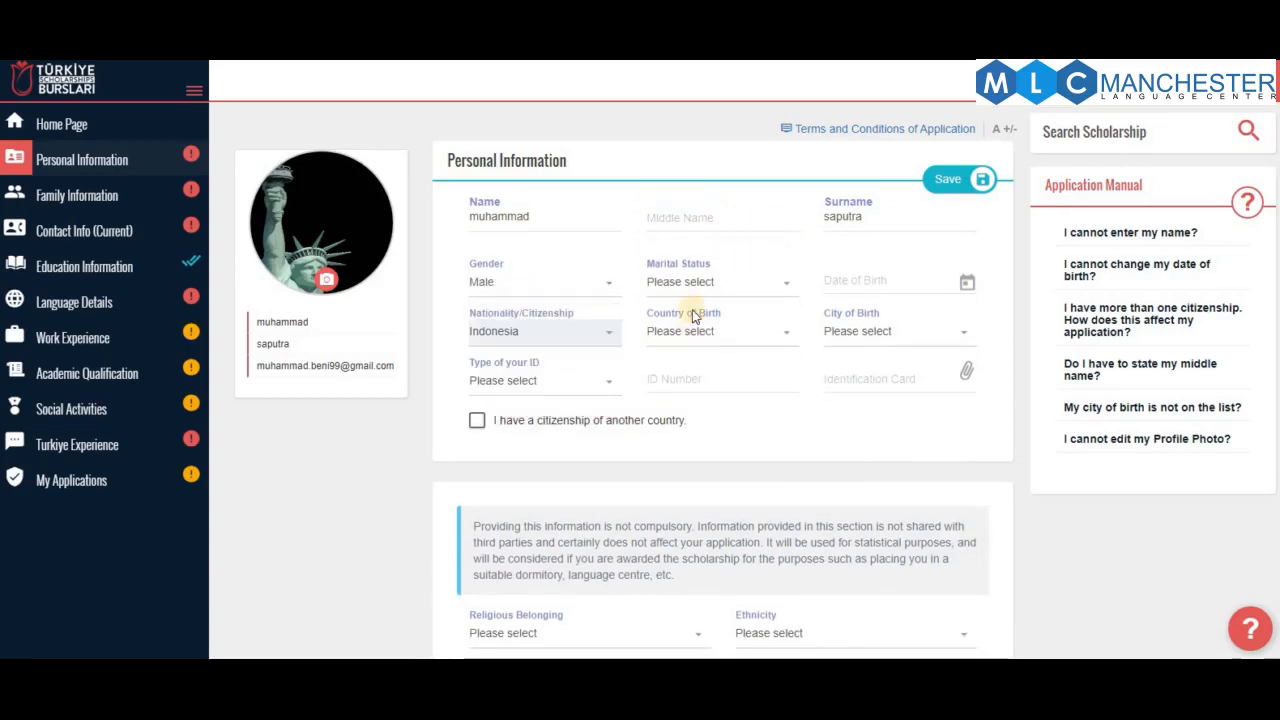
{"action": "left_click", "coordinate": [707, 283]}
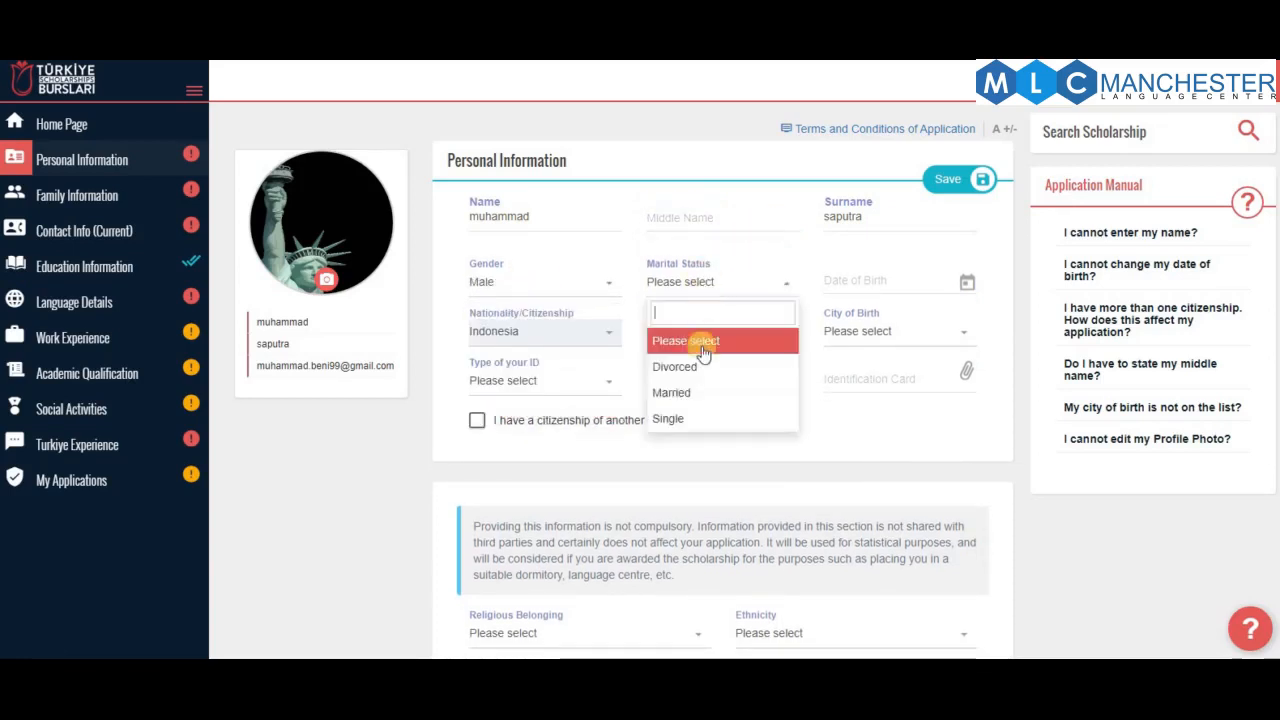
{"action": "left_click", "coordinate": [709, 417]}
{"action": "left_click", "coordinate": [902, 280]}
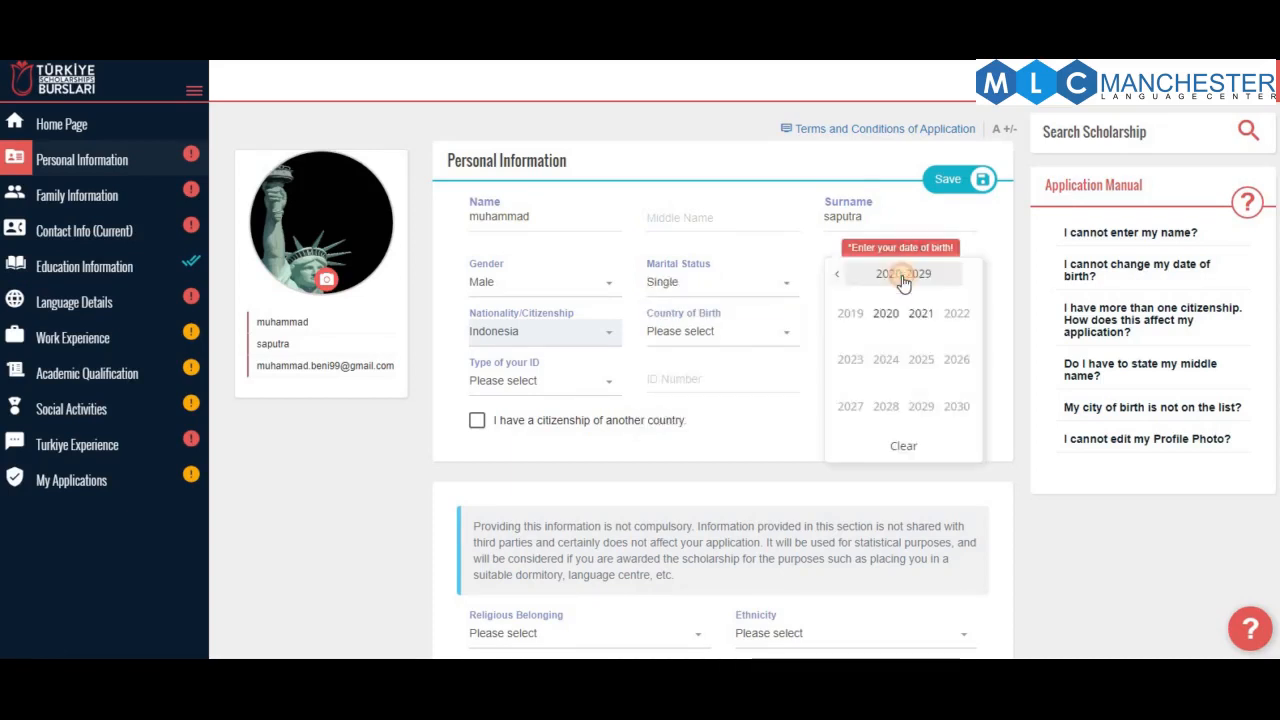
{"action": "left_click", "coordinate": [837, 273]}
{"action": "left_click", "coordinate": [837, 273]}
{"action": "left_click", "coordinate": [837, 273]}
{"action": "left_click", "coordinate": [837, 273]}
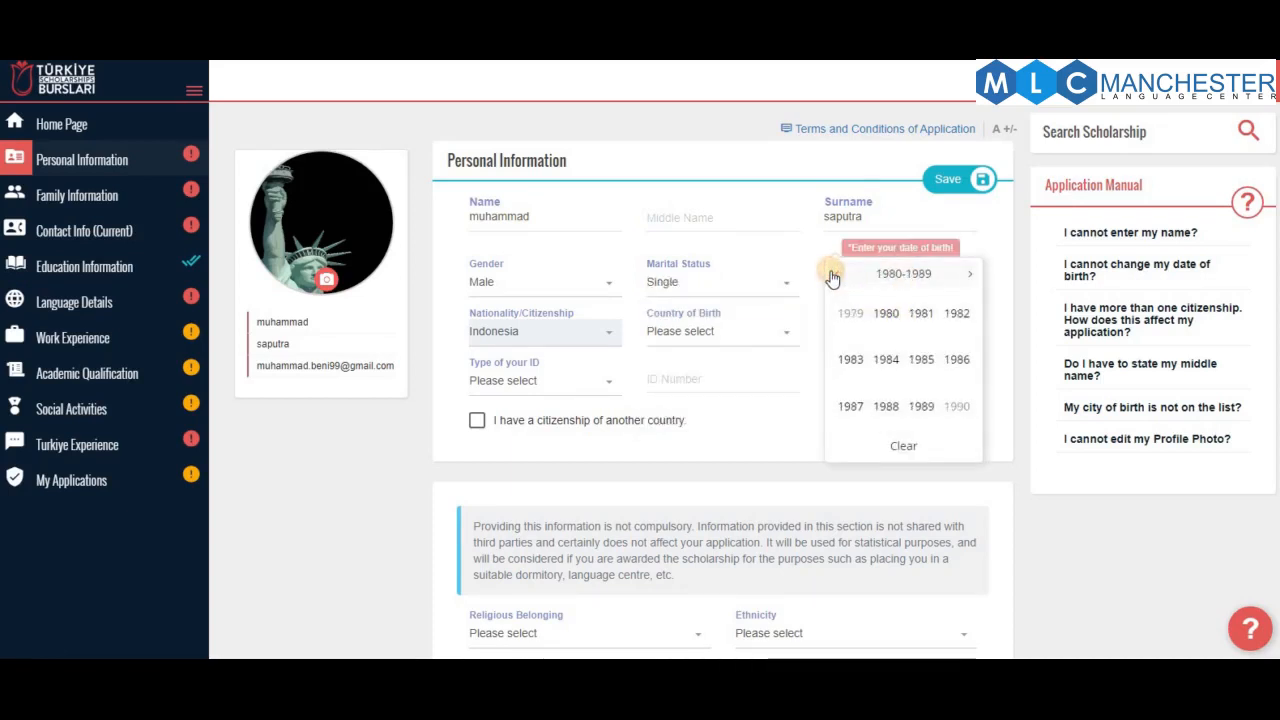
{"action": "left_click", "coordinate": [970, 273]}
{"action": "left_click", "coordinate": [888, 362]}
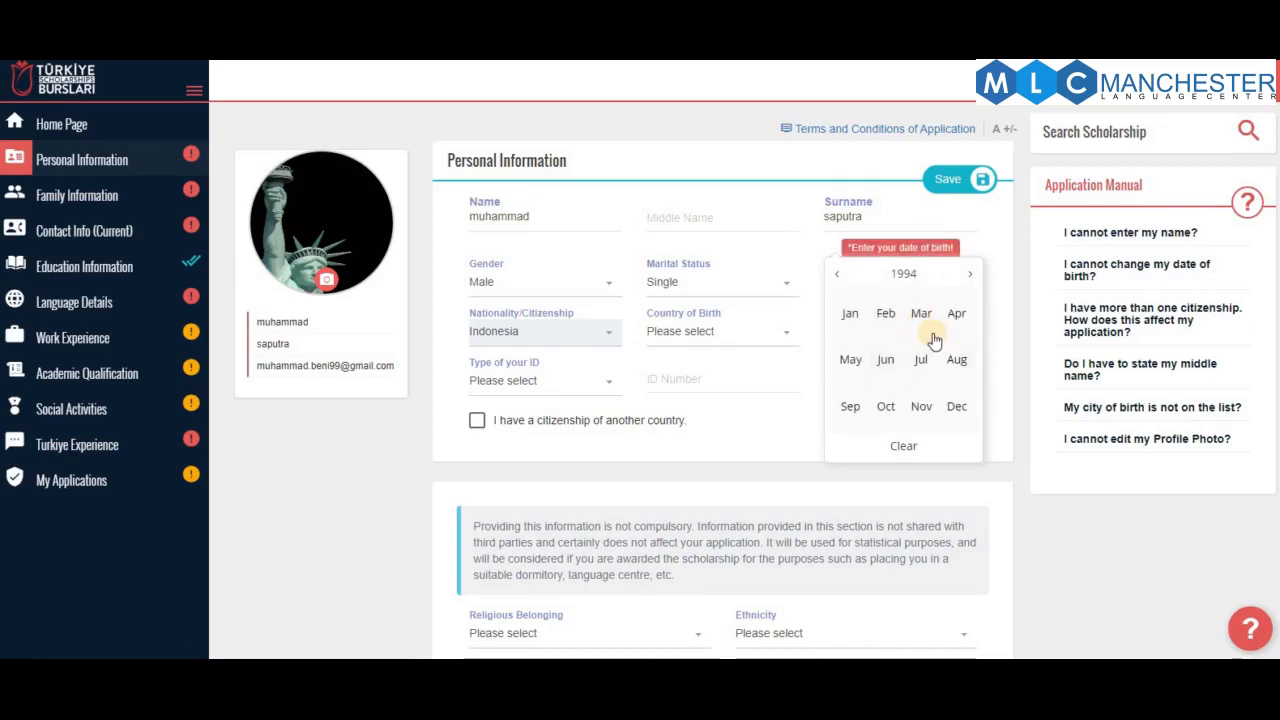
{"action": "left_click", "coordinate": [921, 313]}
{"action": "left_click", "coordinate": [893, 364]}
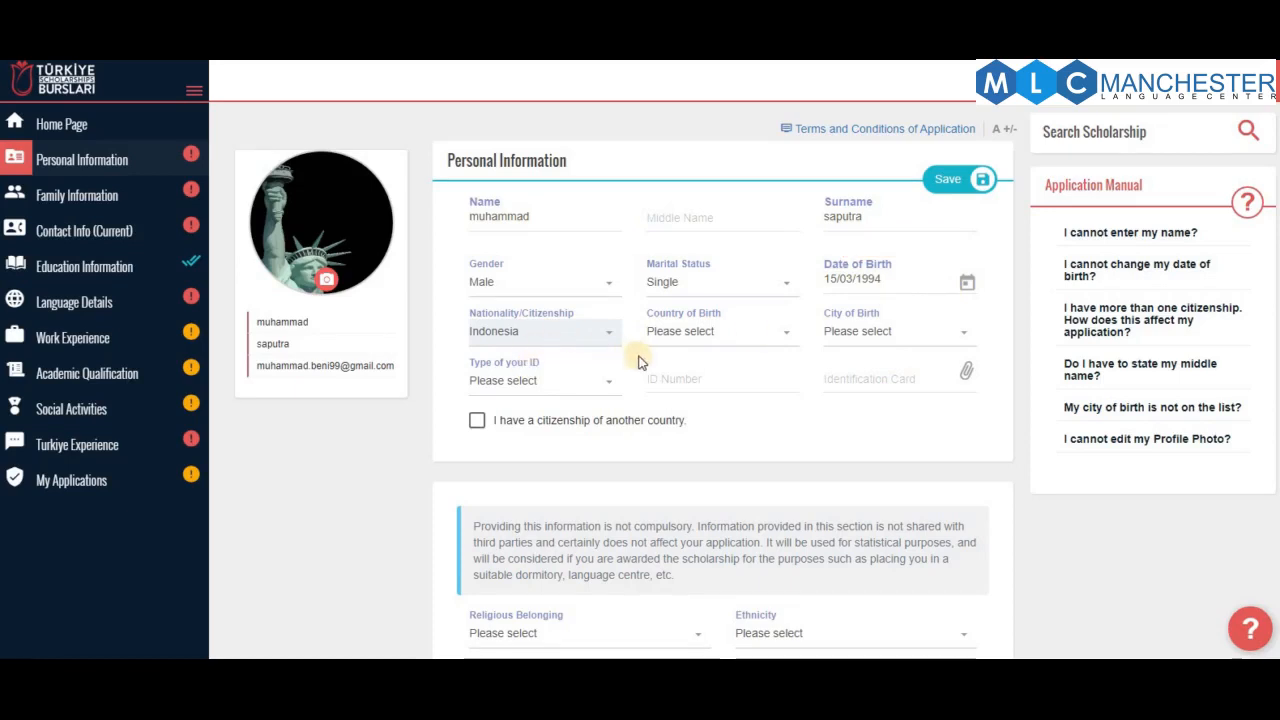
Set the place of birth to Elbasan, Albania
{"action": "left_click", "coordinate": [694, 334]}
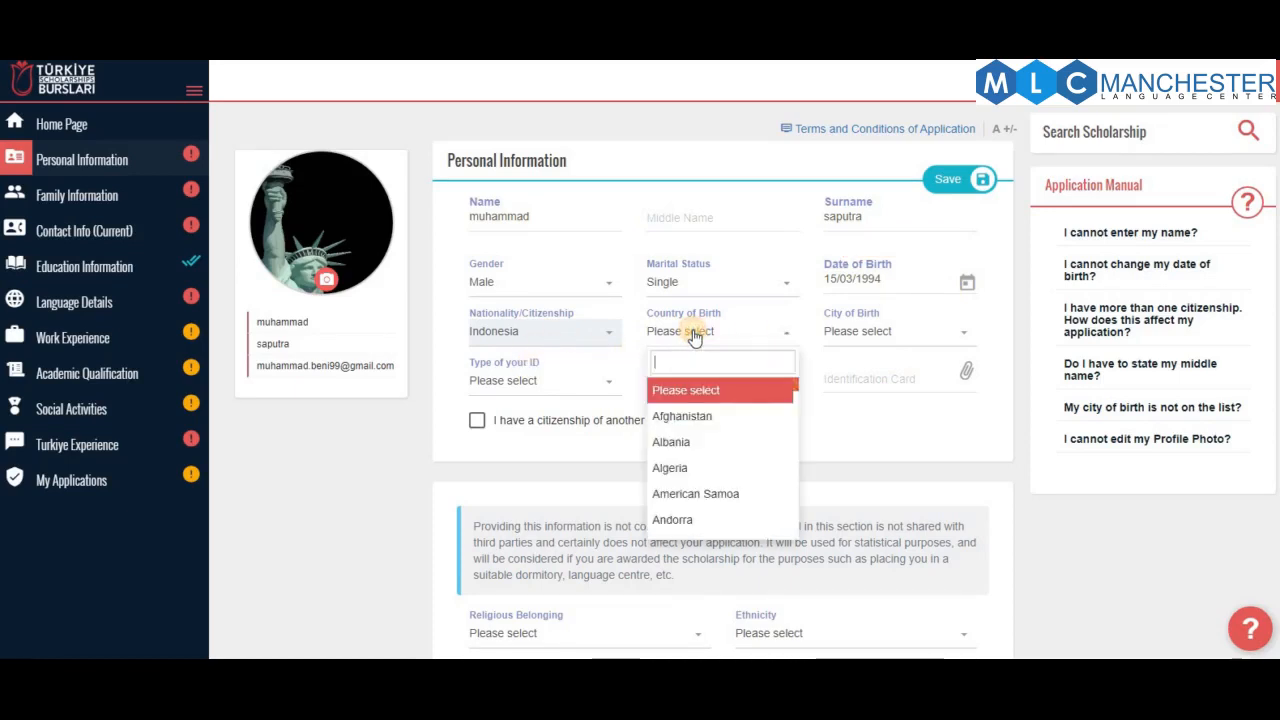
{"action": "left_click", "coordinate": [707, 458]}
{"action": "left_click", "coordinate": [878, 336]}
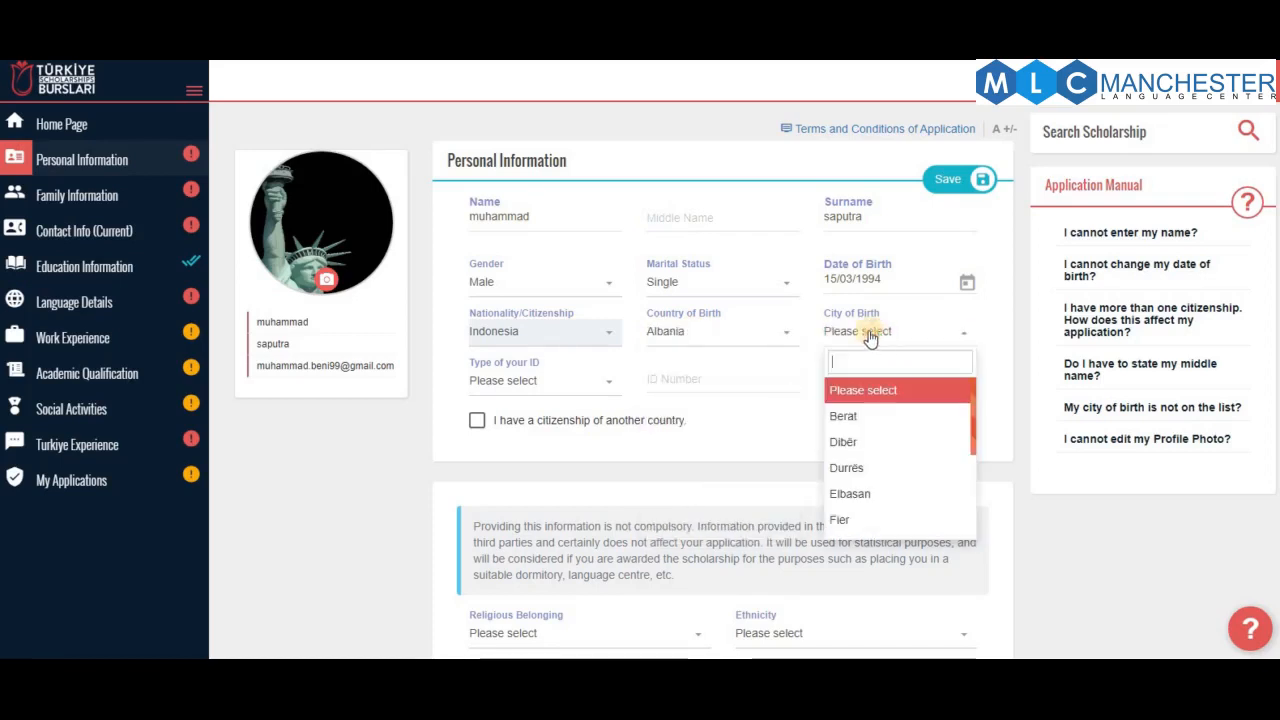
{"action": "left_click", "coordinate": [725, 332]}
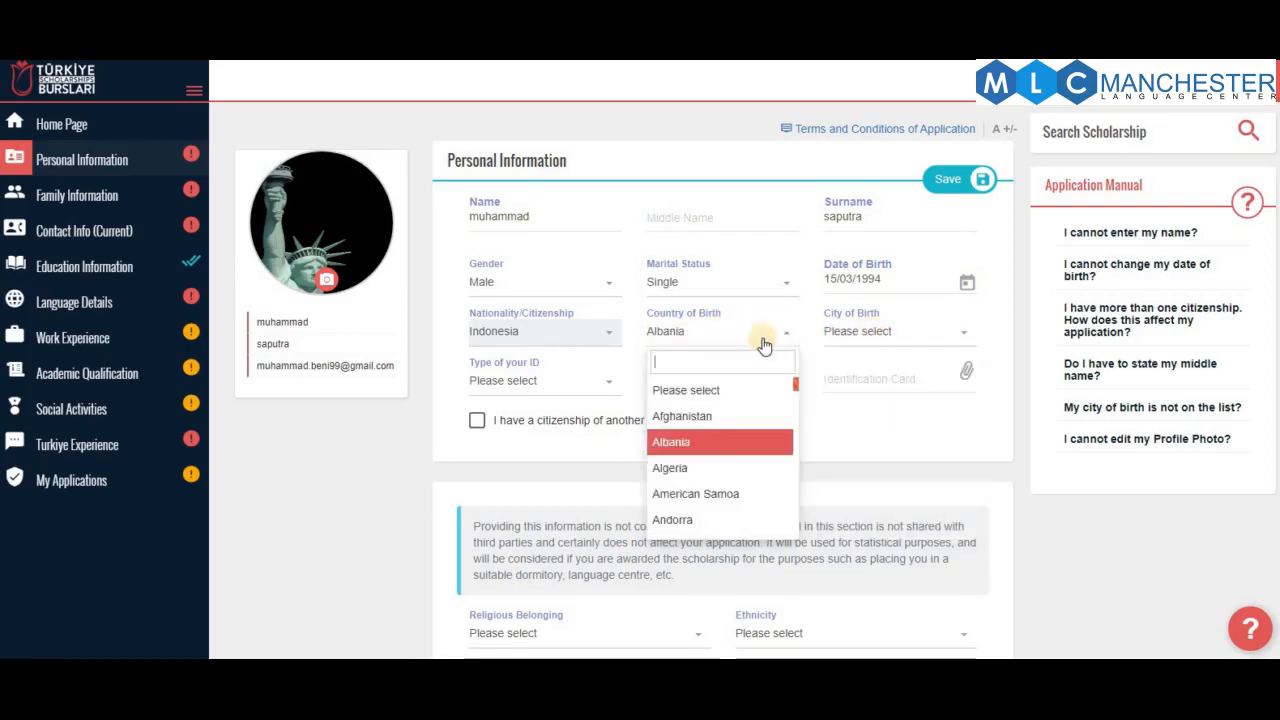
{"action": "left_click", "coordinate": [891, 334]}
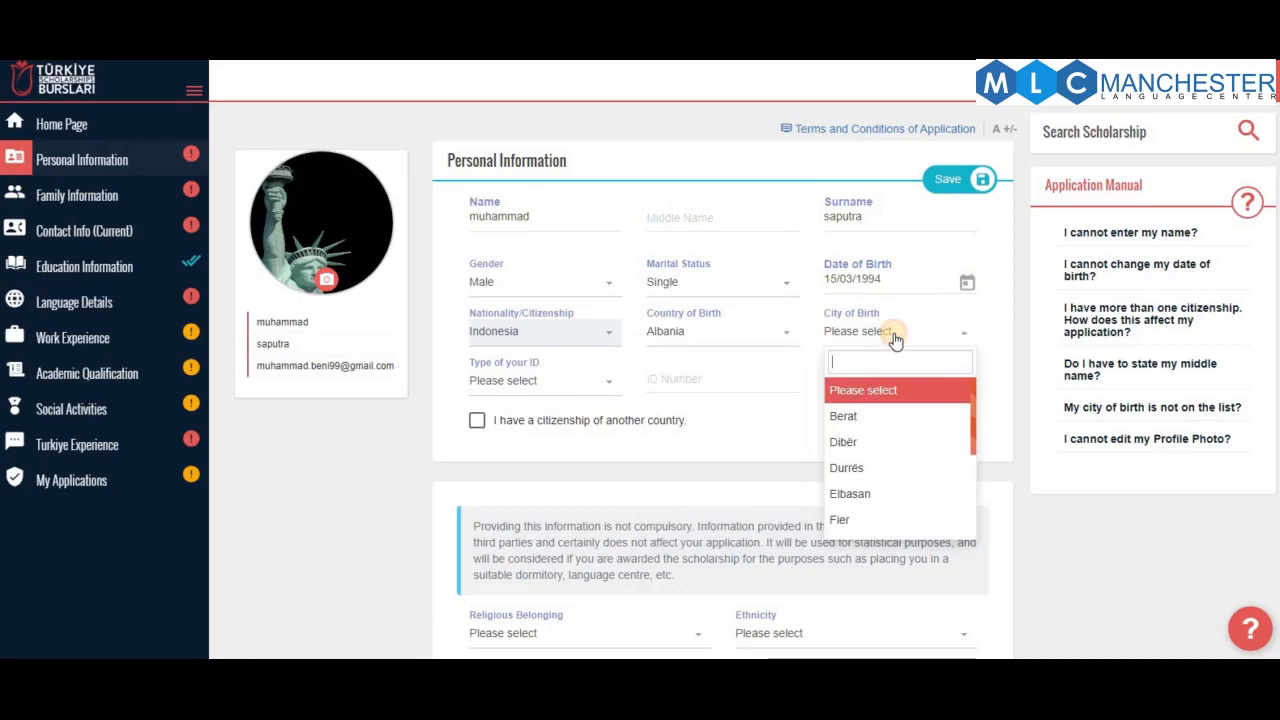
{"action": "left_click", "coordinate": [858, 493]}
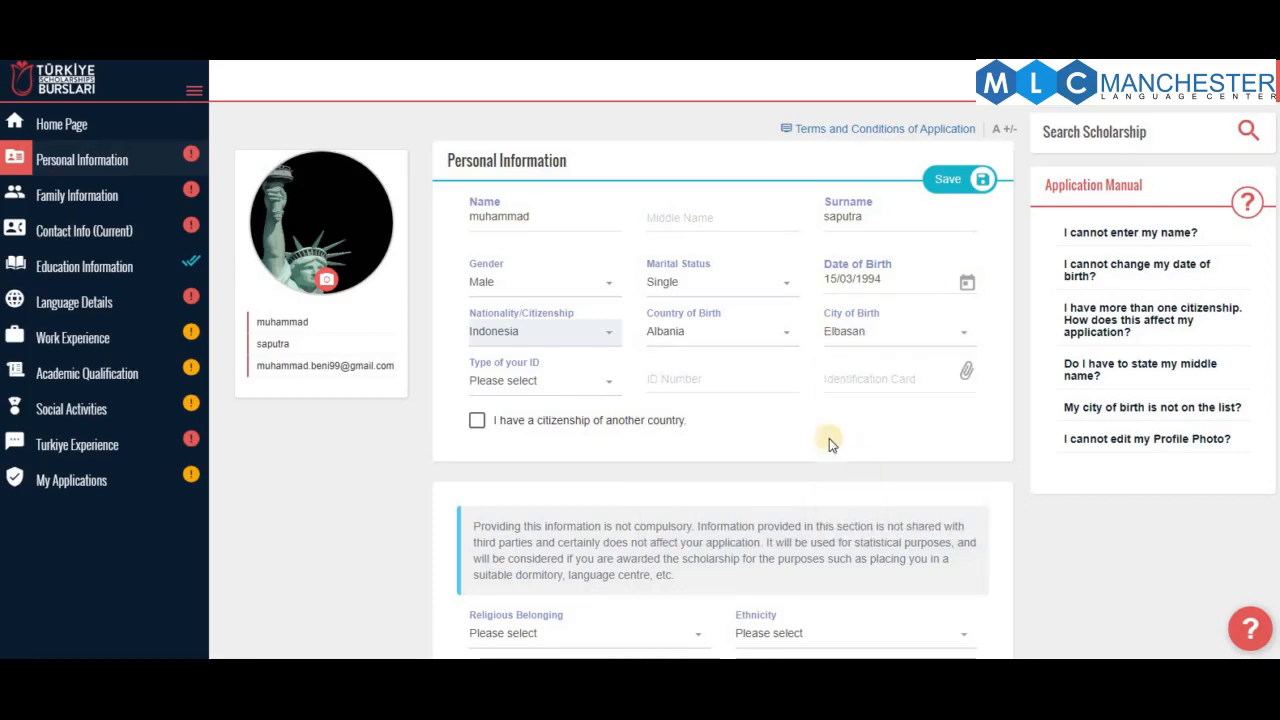
Choose NIK as the ID type, enter the ID number, and begin attaching the ID card
{"action": "left_click", "coordinate": [553, 393]}
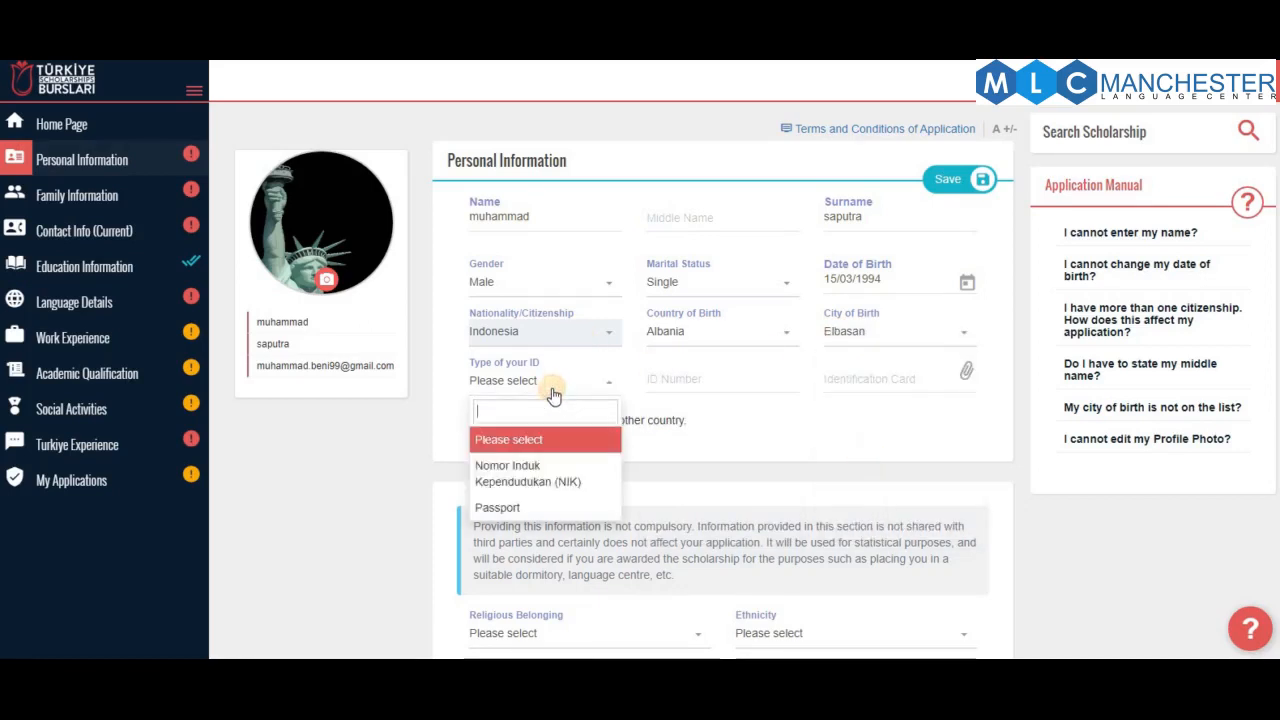
{"action": "left_click", "coordinate": [560, 463]}
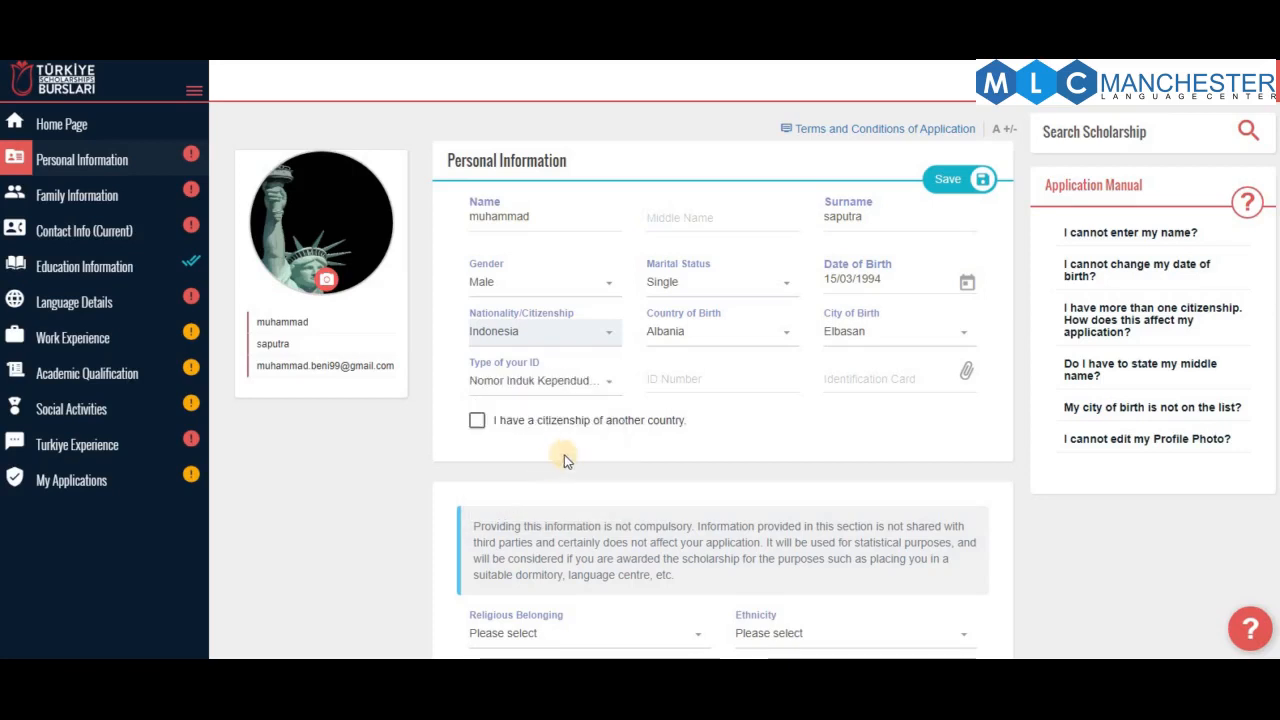
{"action": "left_click", "coordinate": [710, 381]}
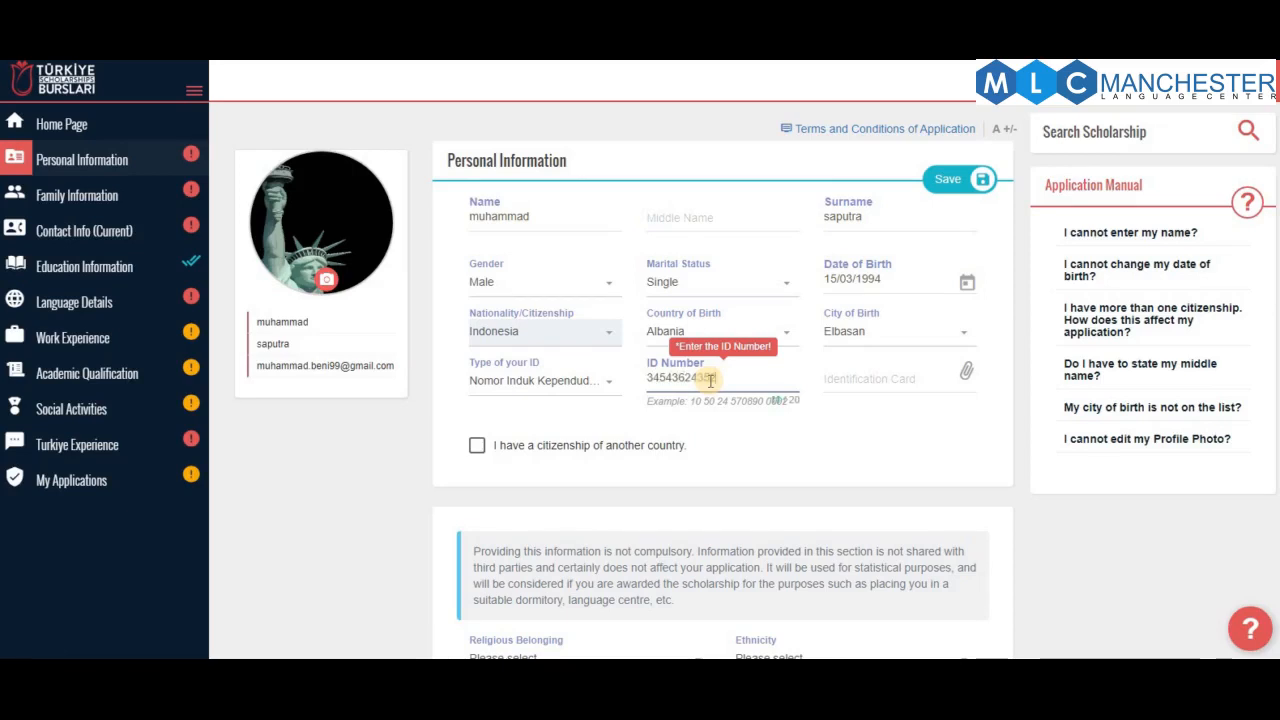
{"action": "left_click", "coordinate": [884, 381]}
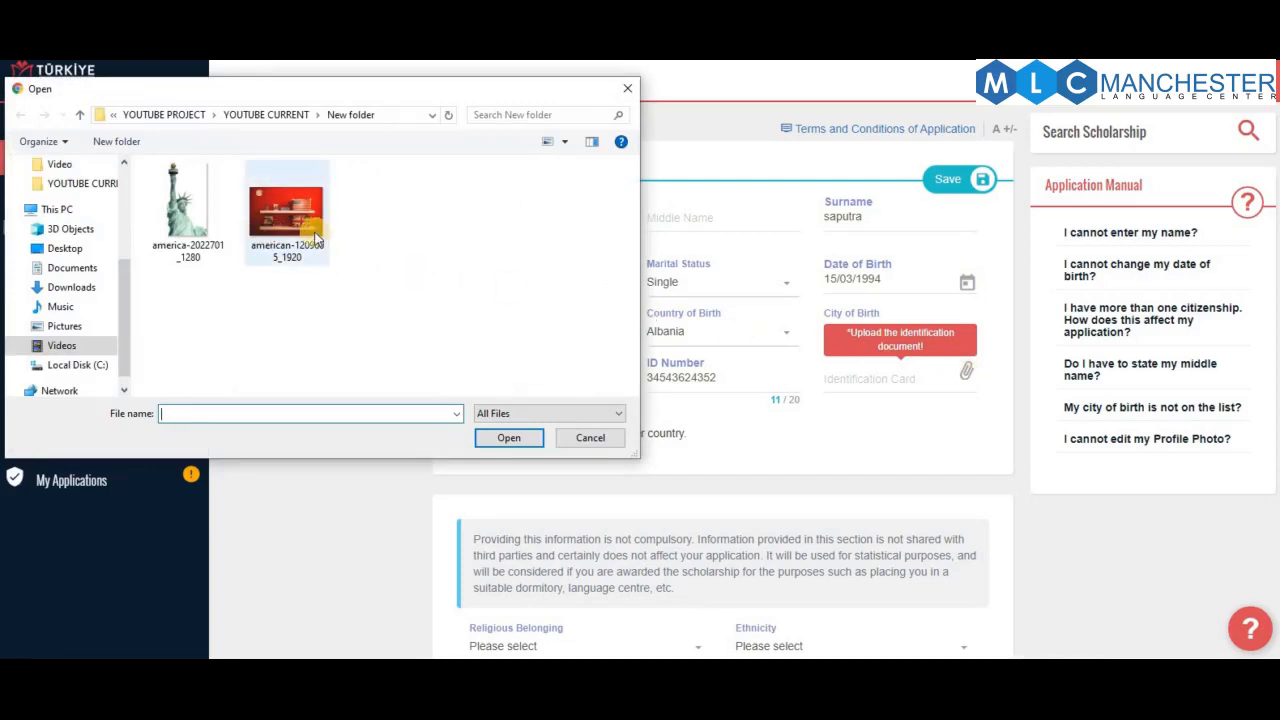
Attach the american-1209605_1920 image as the identification card and save the personal information
{"action": "left_click", "coordinate": [286, 232]}
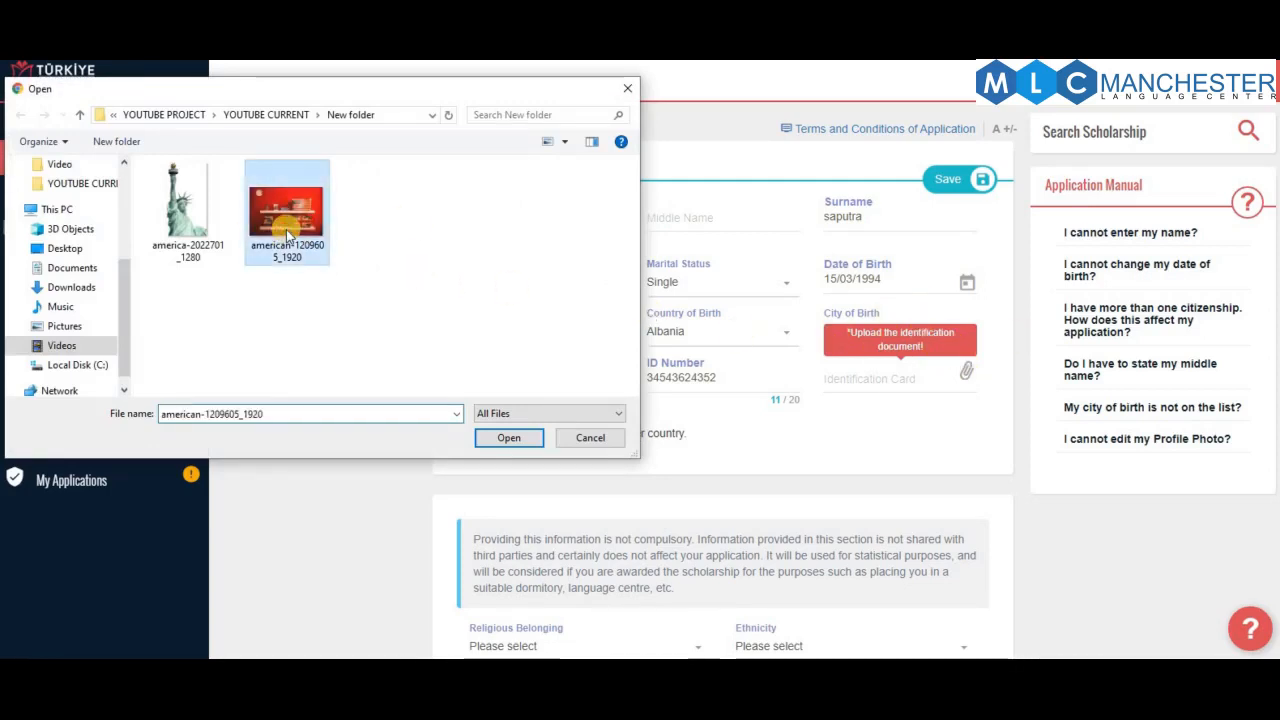
{"action": "double_click", "coordinate": [286, 232]}
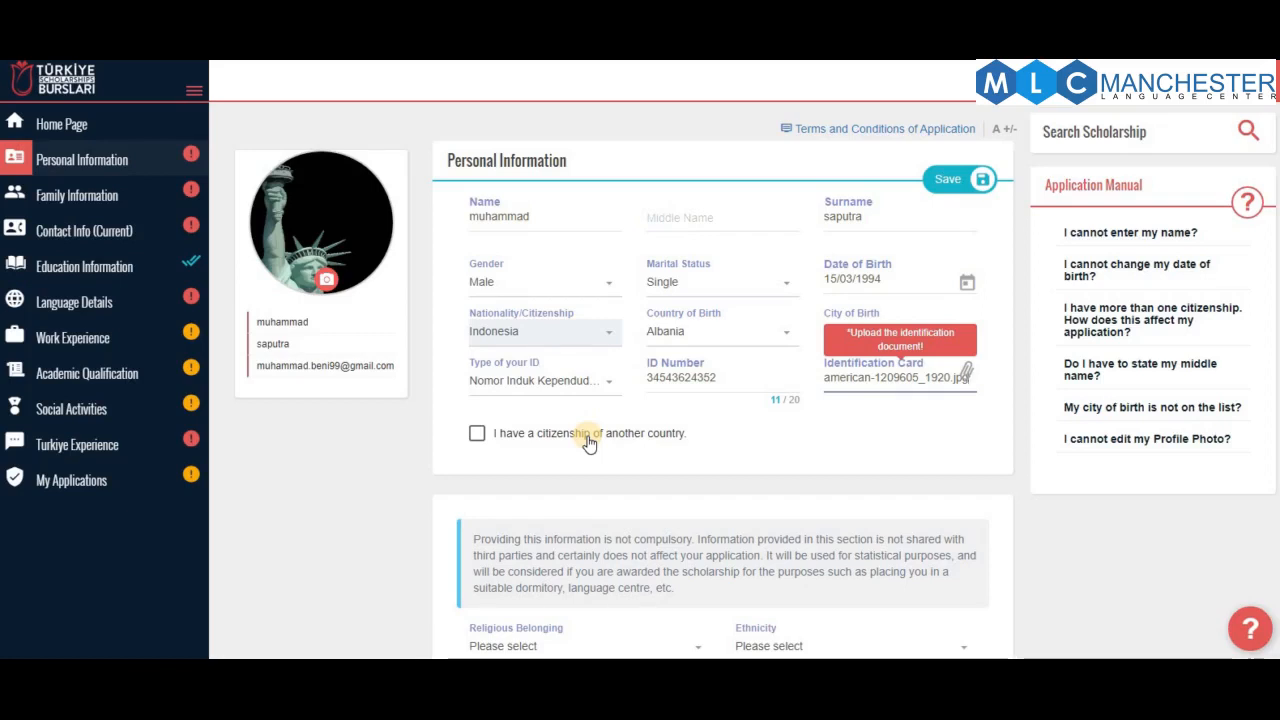
{"action": "left_click", "coordinate": [921, 447]}
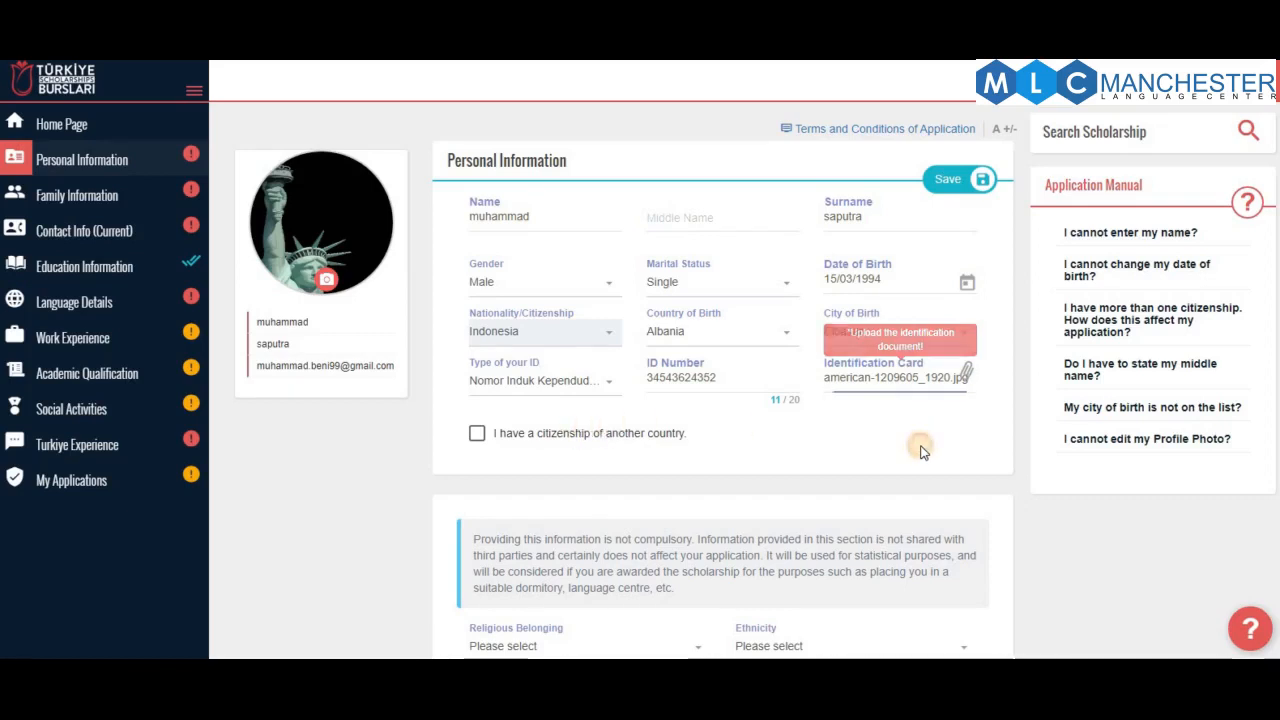
{"action": "left_click", "coordinate": [930, 365]}
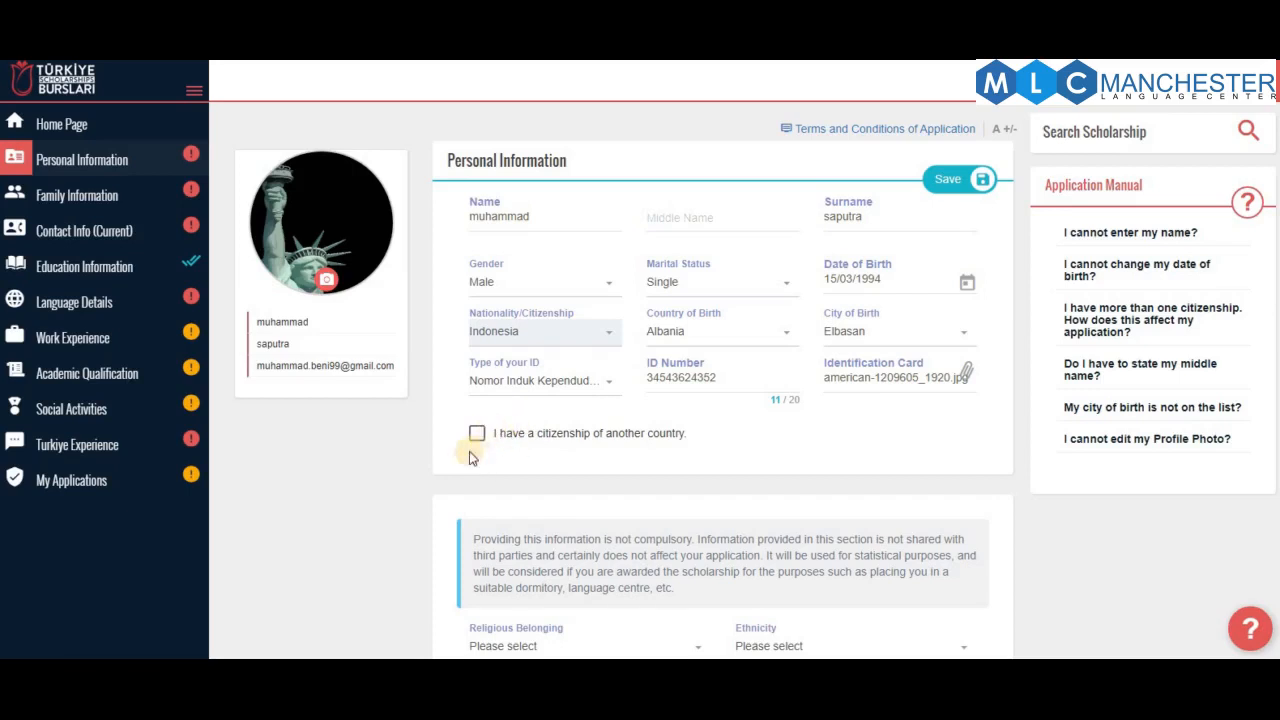
{"action": "left_click", "coordinate": [975, 181]}
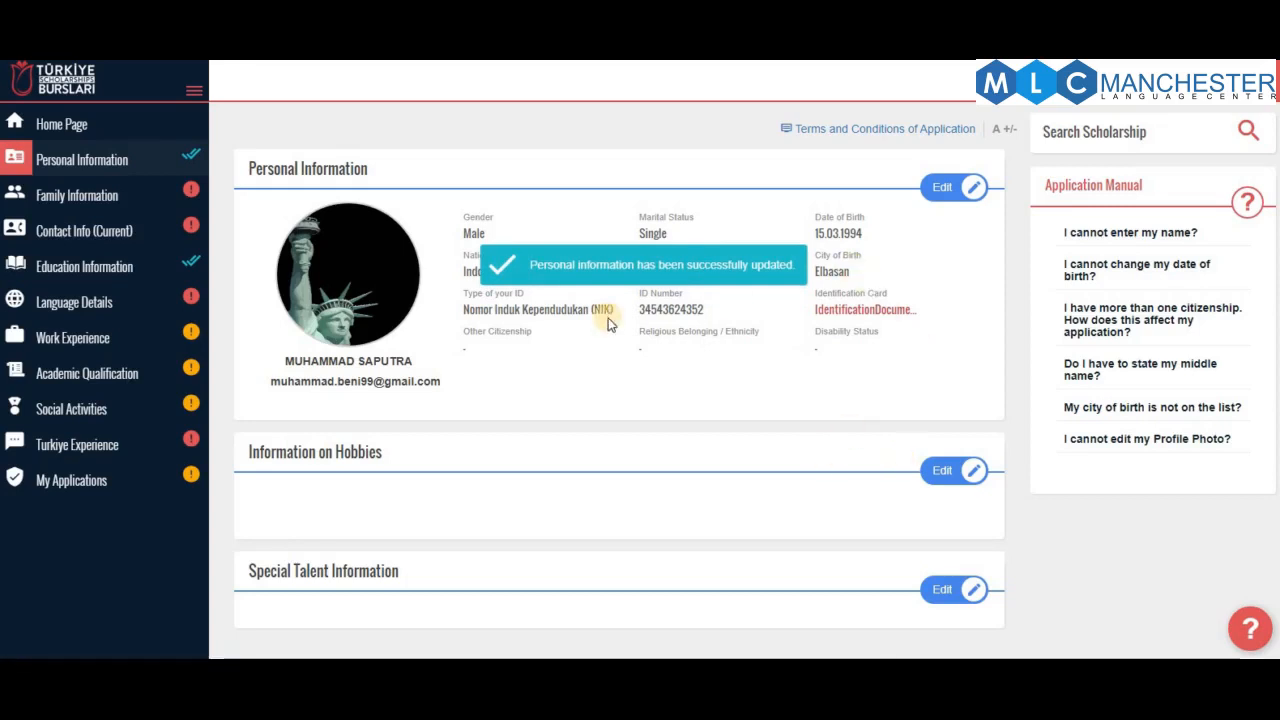
Scroll down and open the Information on Hobbies section for editing
{"action": "scroll", "coordinate": [614, 320], "scroll_direction": "down", "scroll_amount": 1}
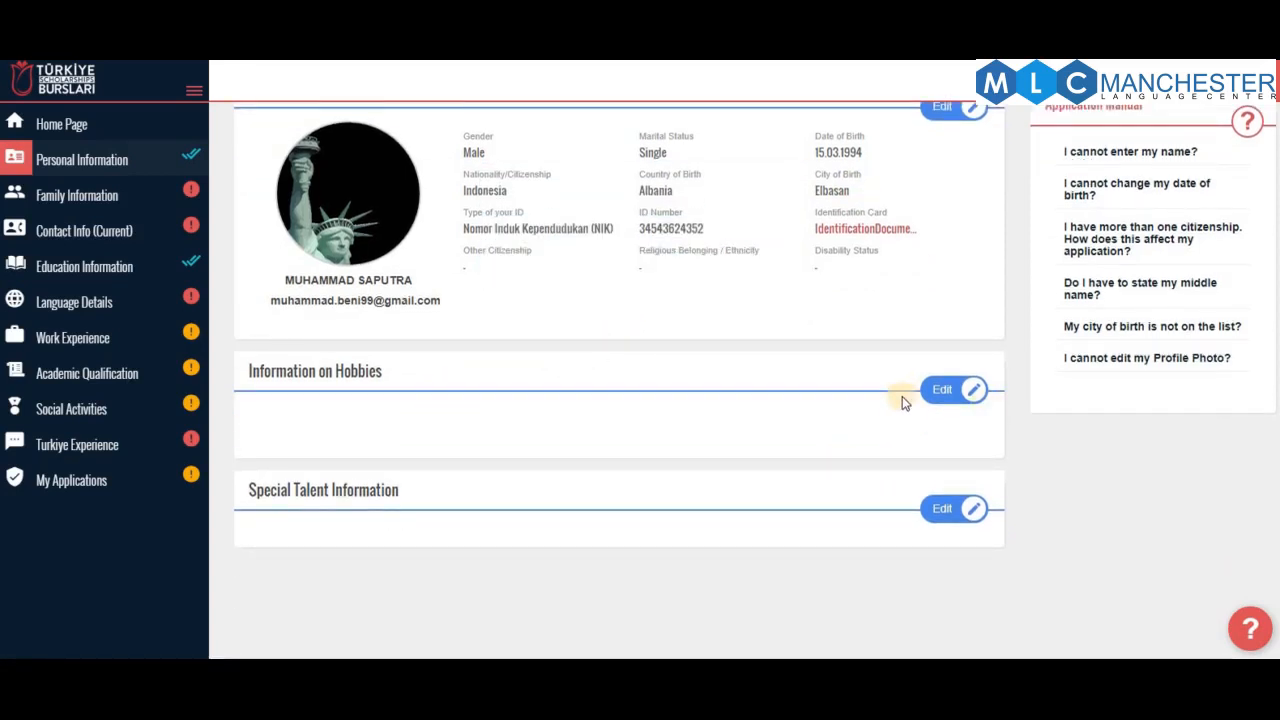
{"action": "left_click", "coordinate": [938, 391]}
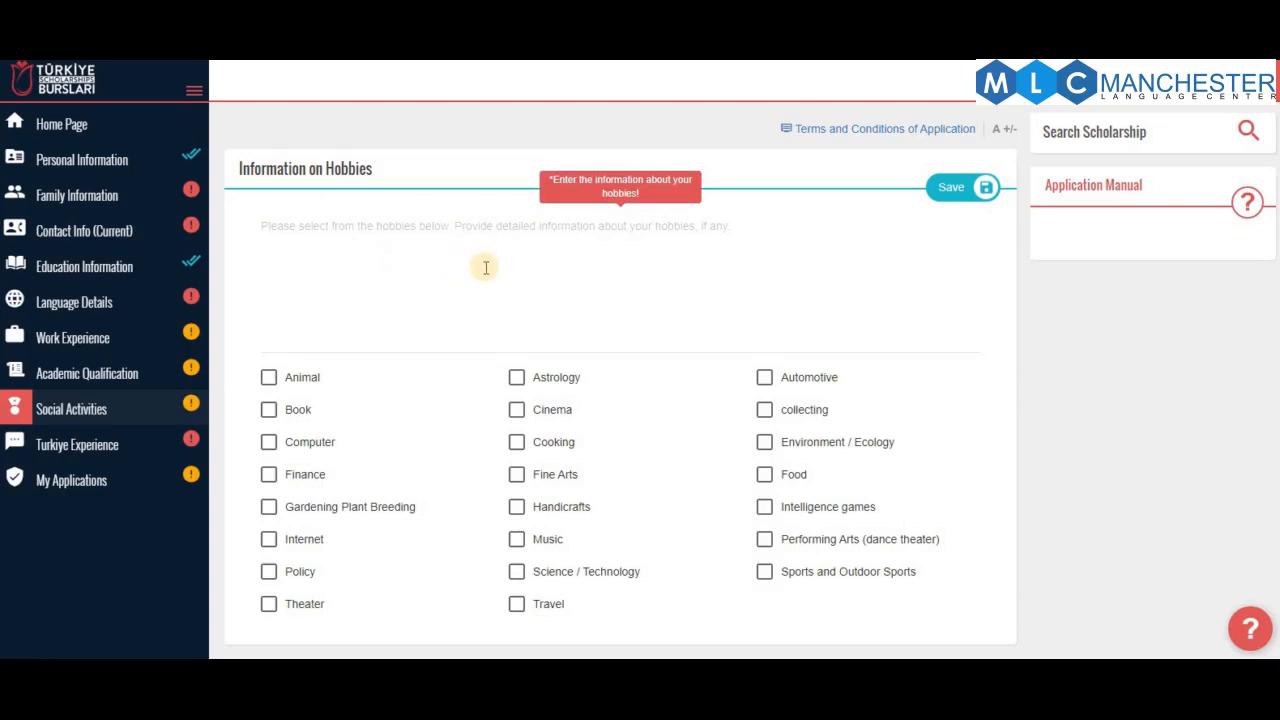
Tick Cinema, try saving, and dismiss the warning that a hobbies description is required
{"action": "scroll", "coordinate": [486, 267], "scroll_direction": "down", "scroll_amount": 2}
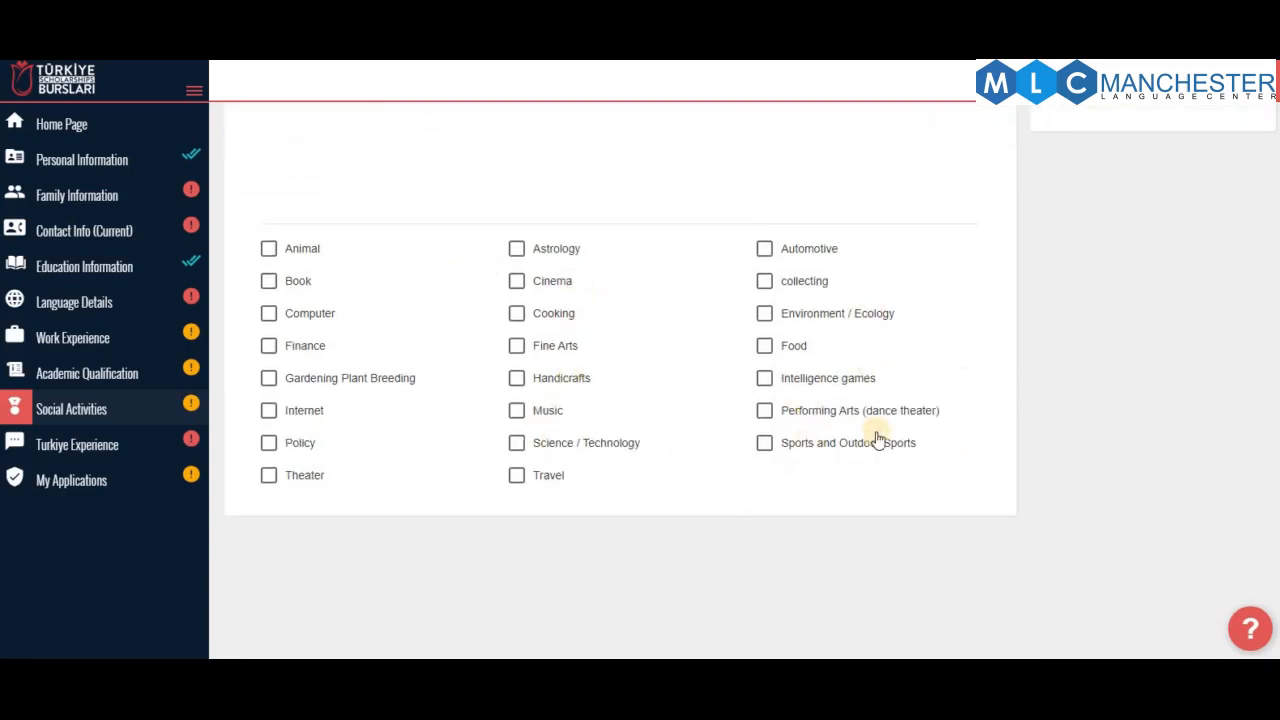
{"action": "left_click", "coordinate": [516, 281]}
{"action": "scroll", "coordinate": [583, 342], "scroll_direction": "up", "scroll_amount": 2}
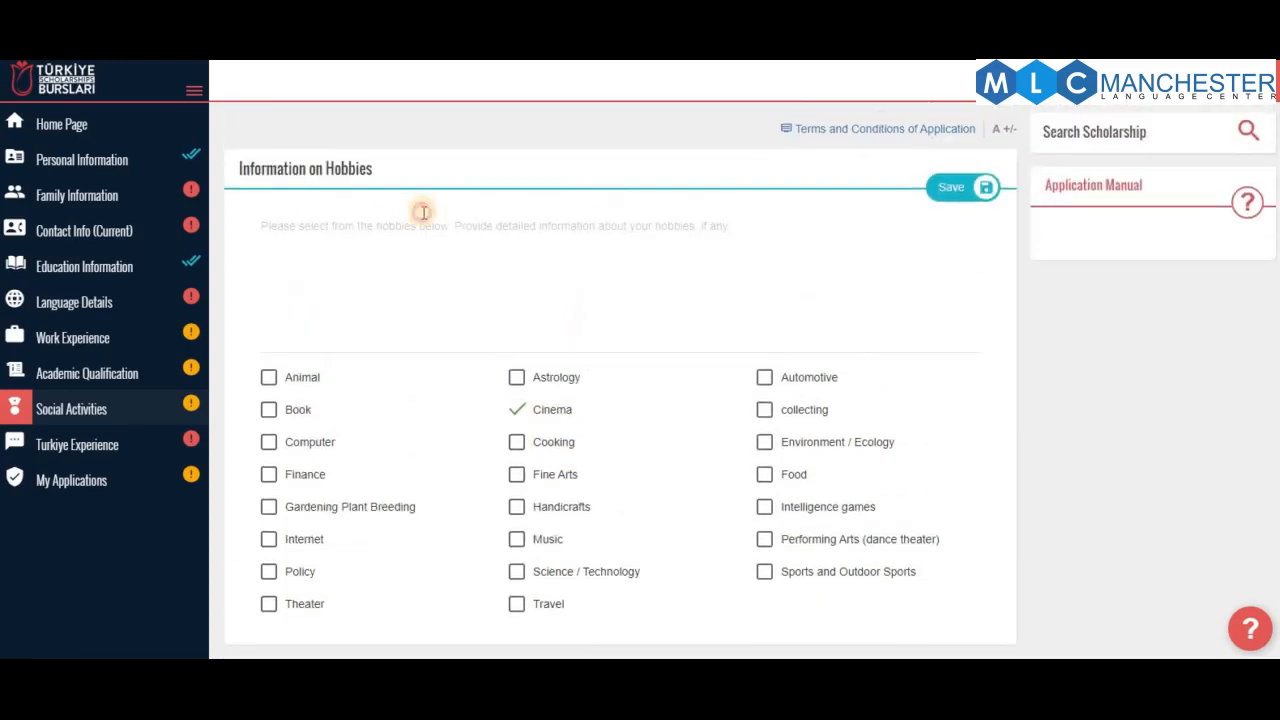
{"action": "scroll", "coordinate": [820, 390], "scroll_direction": "down", "scroll_amount": 2}
{"action": "scroll", "coordinate": [785, 305], "scroll_direction": "up", "scroll_amount": 2}
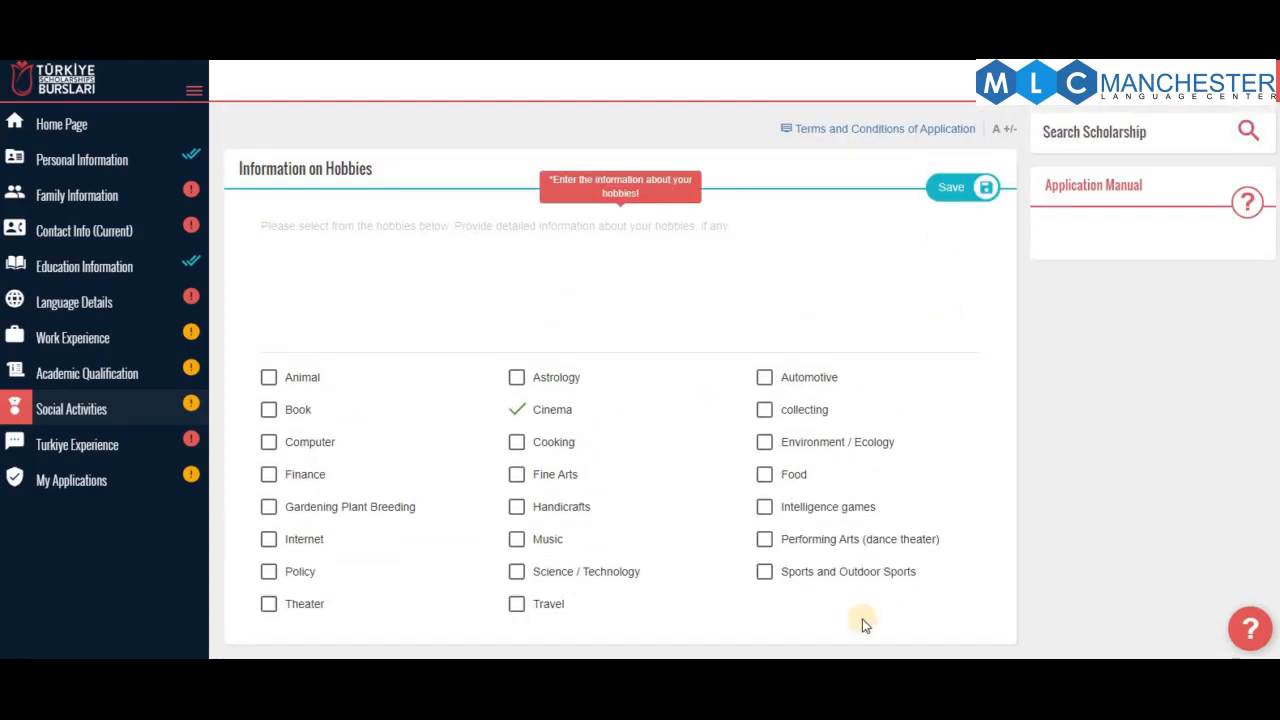
{"action": "left_click", "coordinate": [985, 188]}
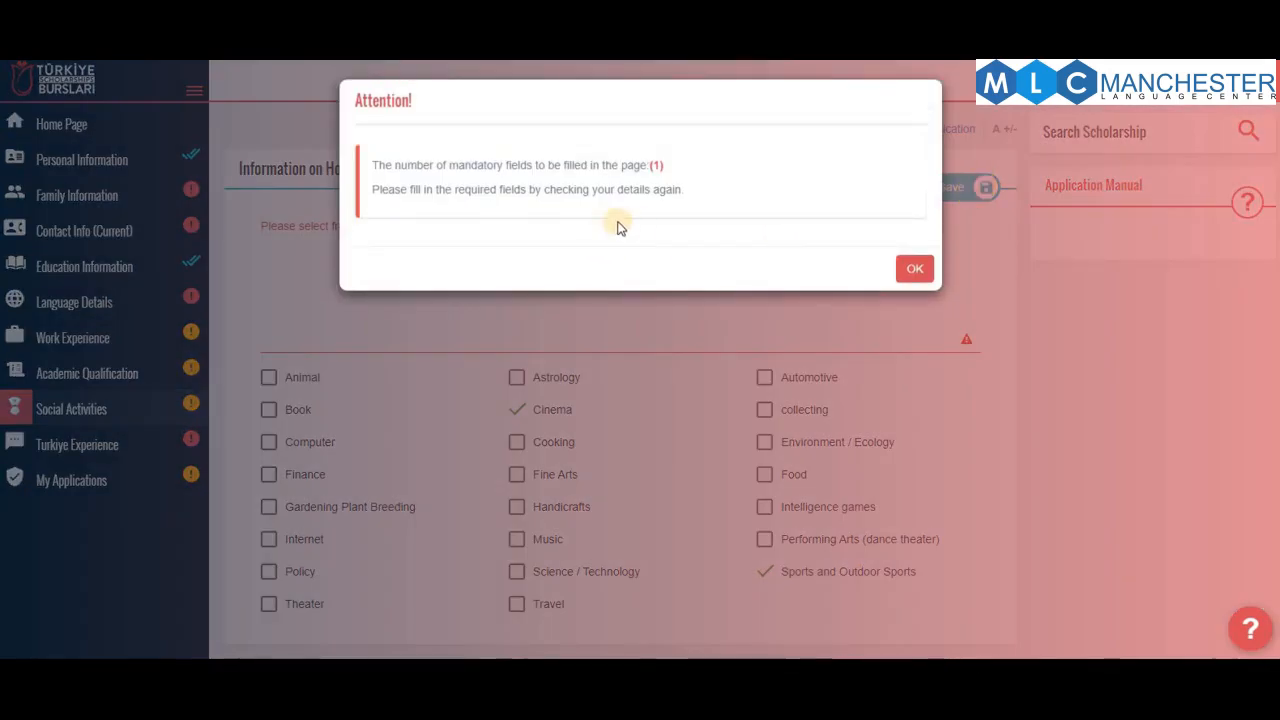
{"action": "left_click", "coordinate": [915, 273]}
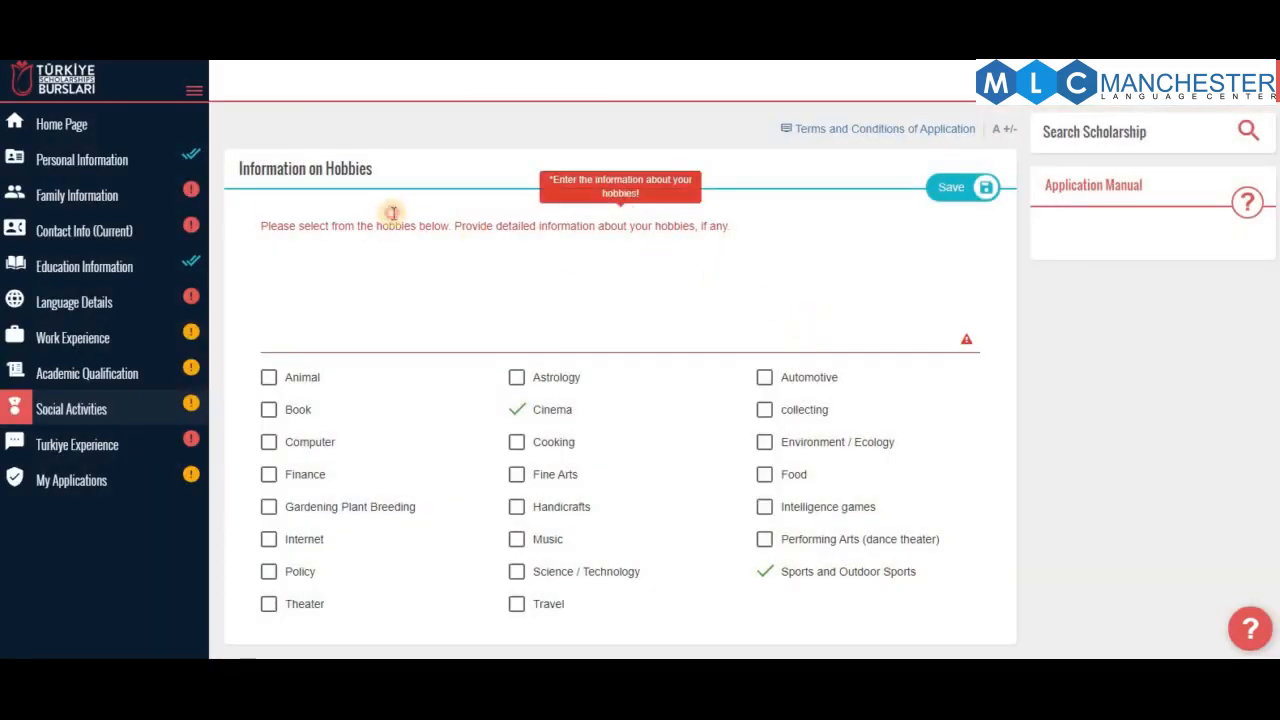
{"action": "left_click", "coordinate": [392, 213]}
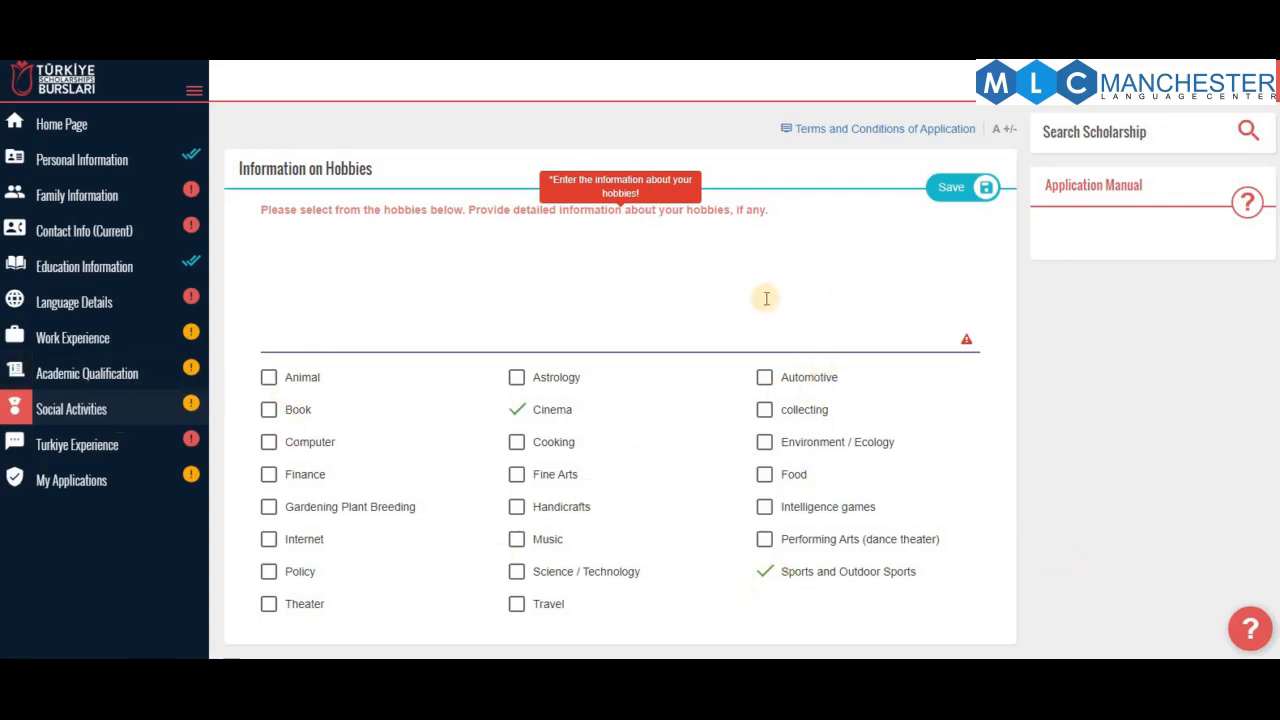
Enter the hobbies description 'fankjkfn fs' and save the hobbies section
{"action": "left_click", "coordinate": [607, 265]}
{"action": "type", "text": "fankjkfn fs"}
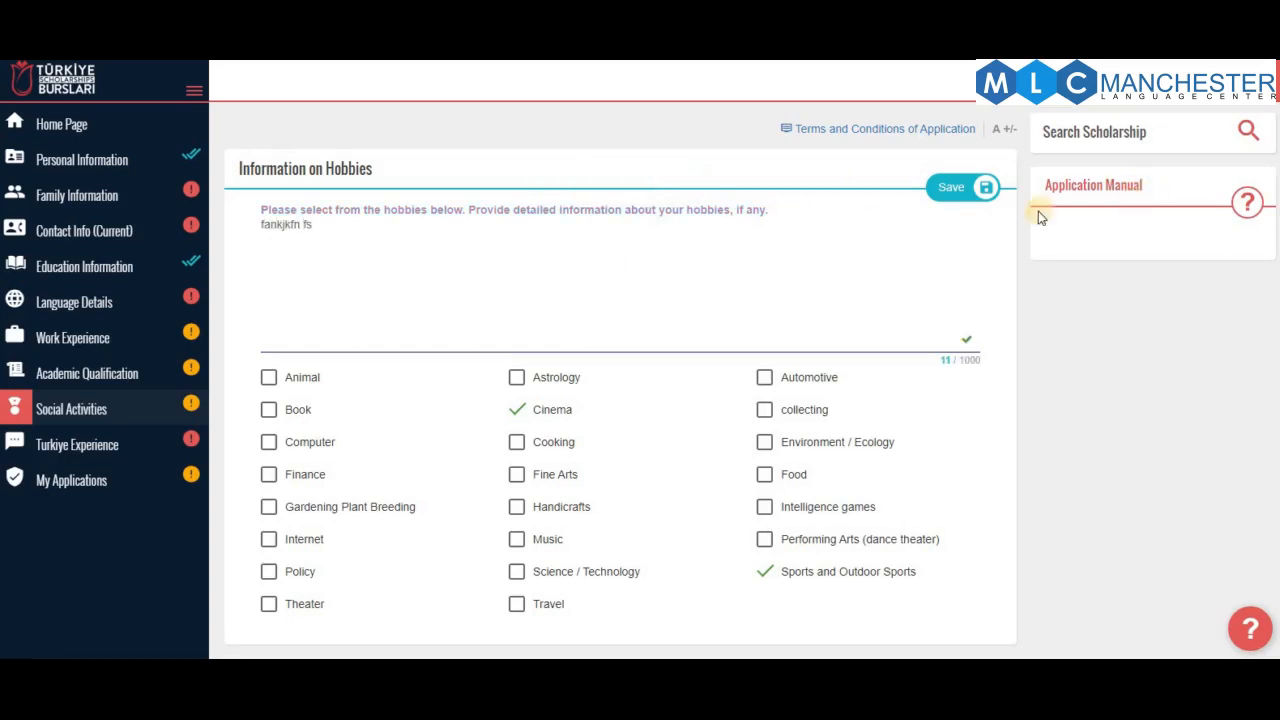
{"action": "left_click", "coordinate": [958, 188]}
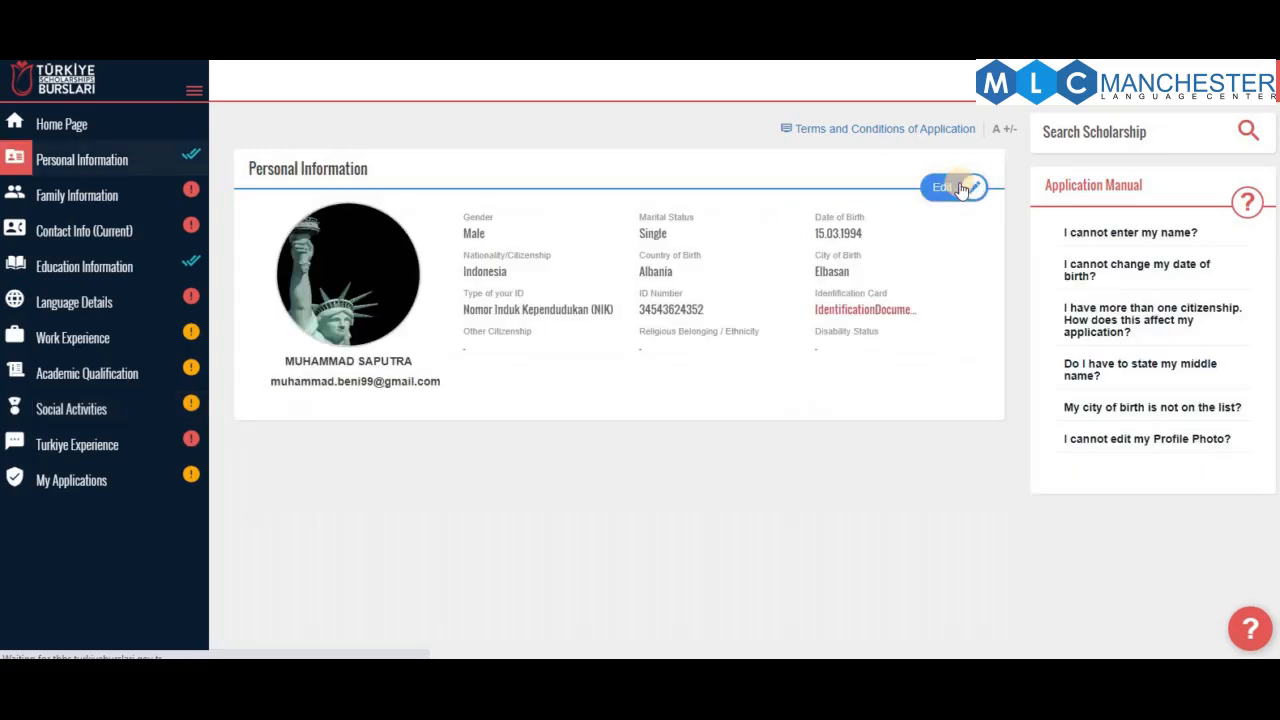
{"action": "scroll", "coordinate": [870, 380], "scroll_direction": "down", "scroll_amount": 1}
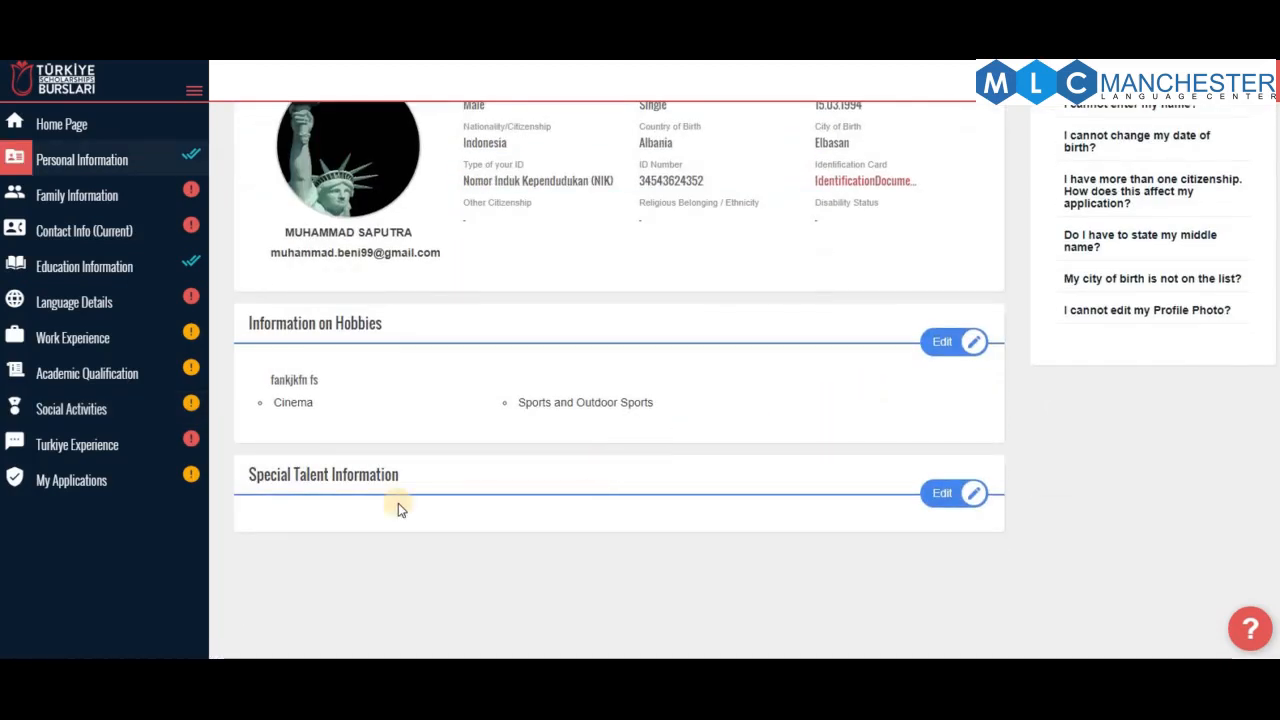
Edit Special Talent Information and tick Piano, Karate and Photography
{"action": "left_click", "coordinate": [945, 495]}
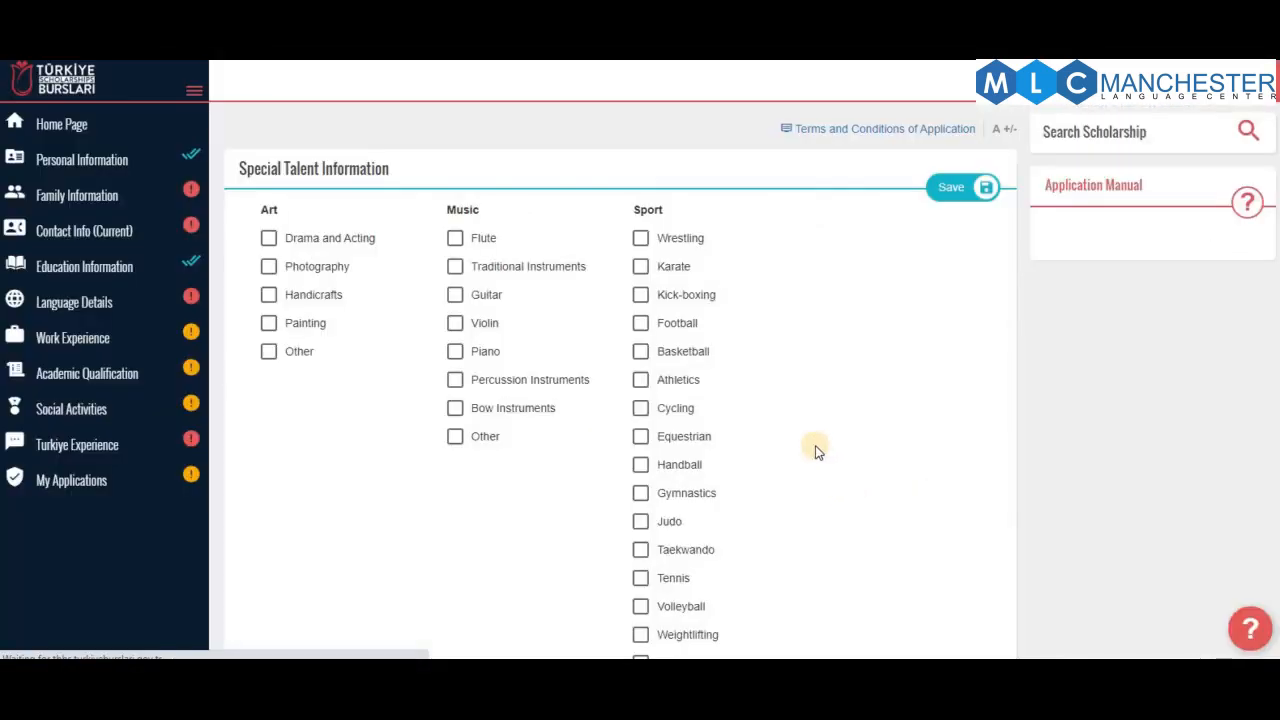
{"action": "scroll", "coordinate": [551, 371], "scroll_direction": "down", "scroll_amount": 3}
{"action": "scroll", "coordinate": [551, 371], "scroll_direction": "up", "scroll_amount": 3}
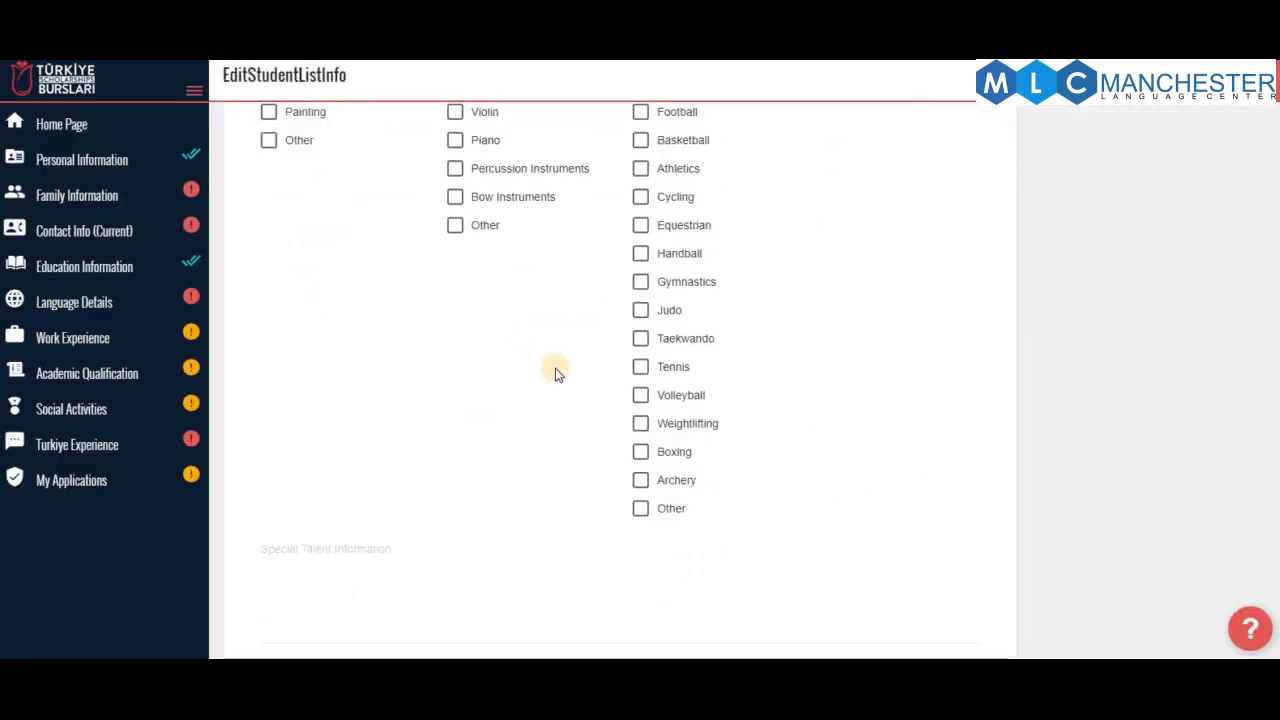
{"action": "left_click", "coordinate": [462, 353]}
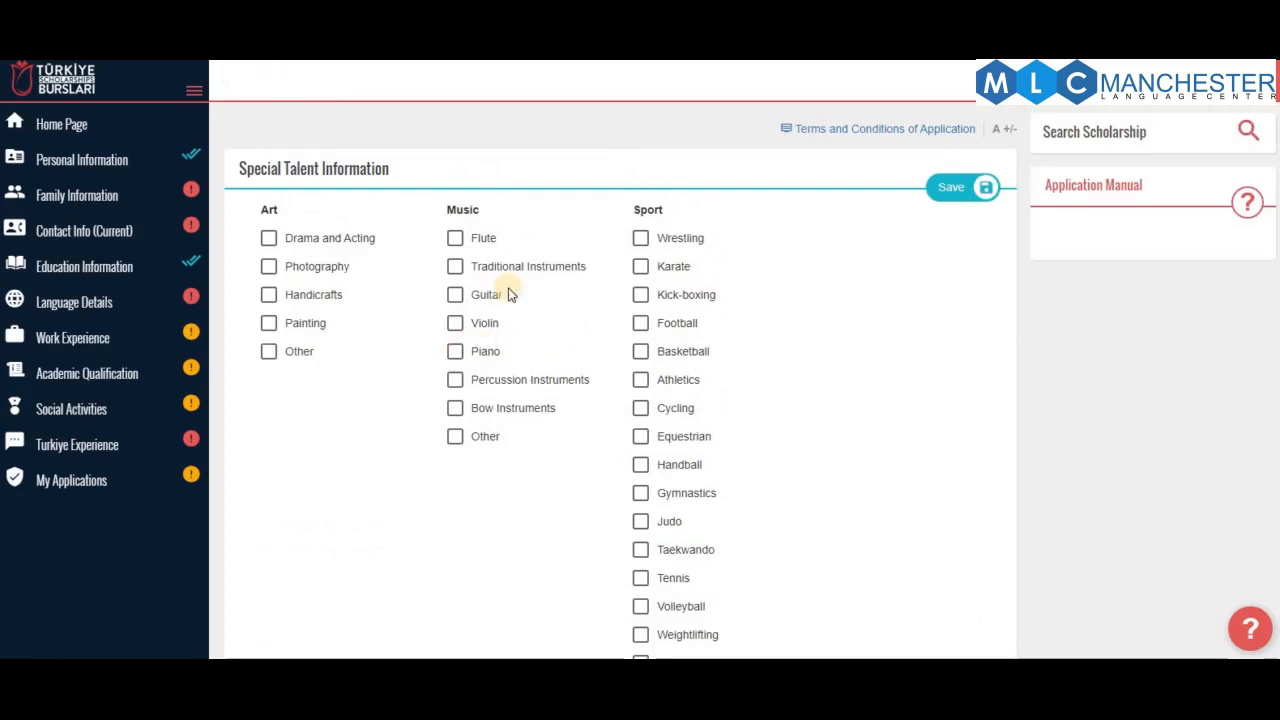
{"action": "left_click", "coordinate": [640, 268]}
{"action": "left_click", "coordinate": [328, 272]}
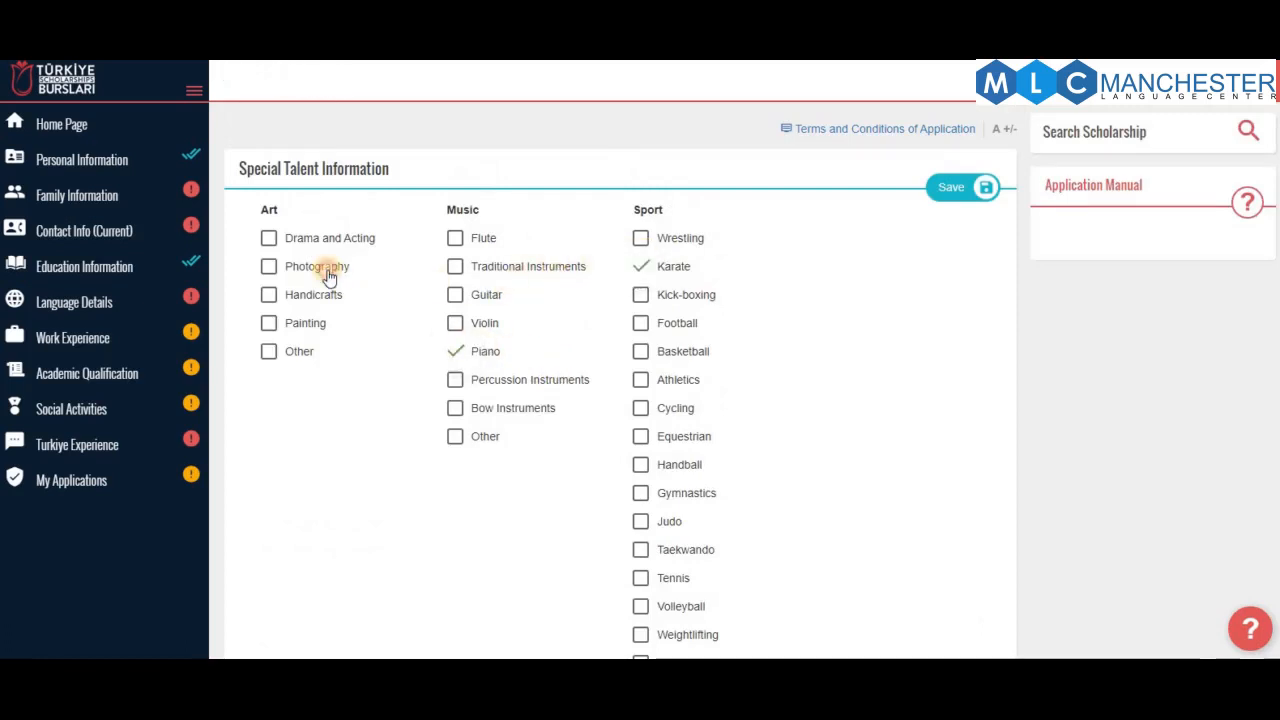
Type the special talent description 'dgv fsdsabfhe'
{"action": "scroll", "coordinate": [758, 395], "scroll_direction": "down", "scroll_amount": 3}
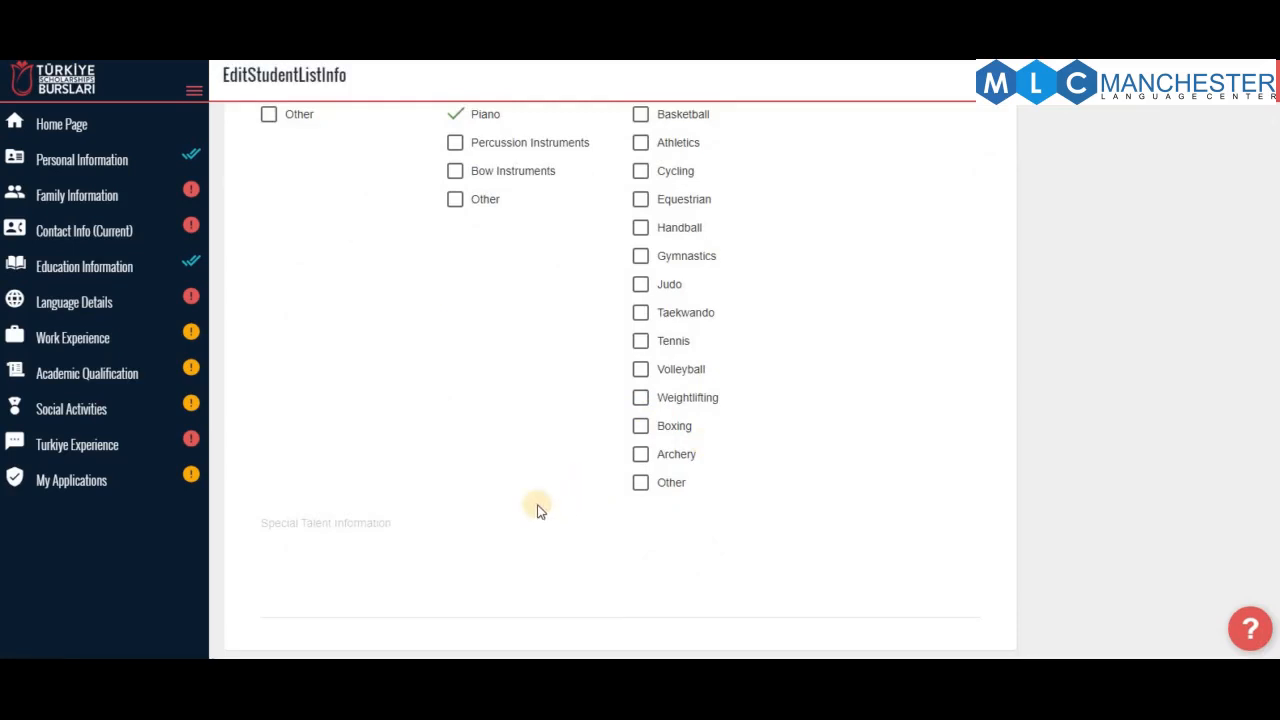
{"action": "left_click", "coordinate": [309, 540]}
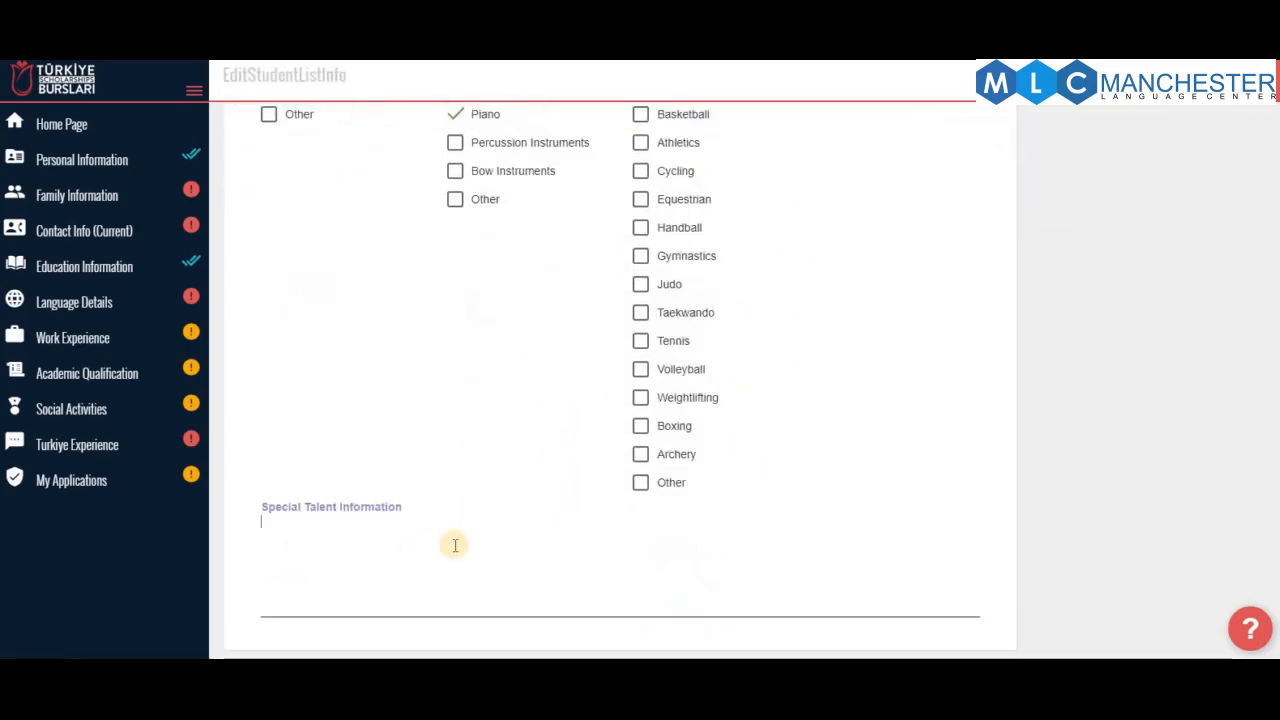
{"action": "type", "text": "d"}
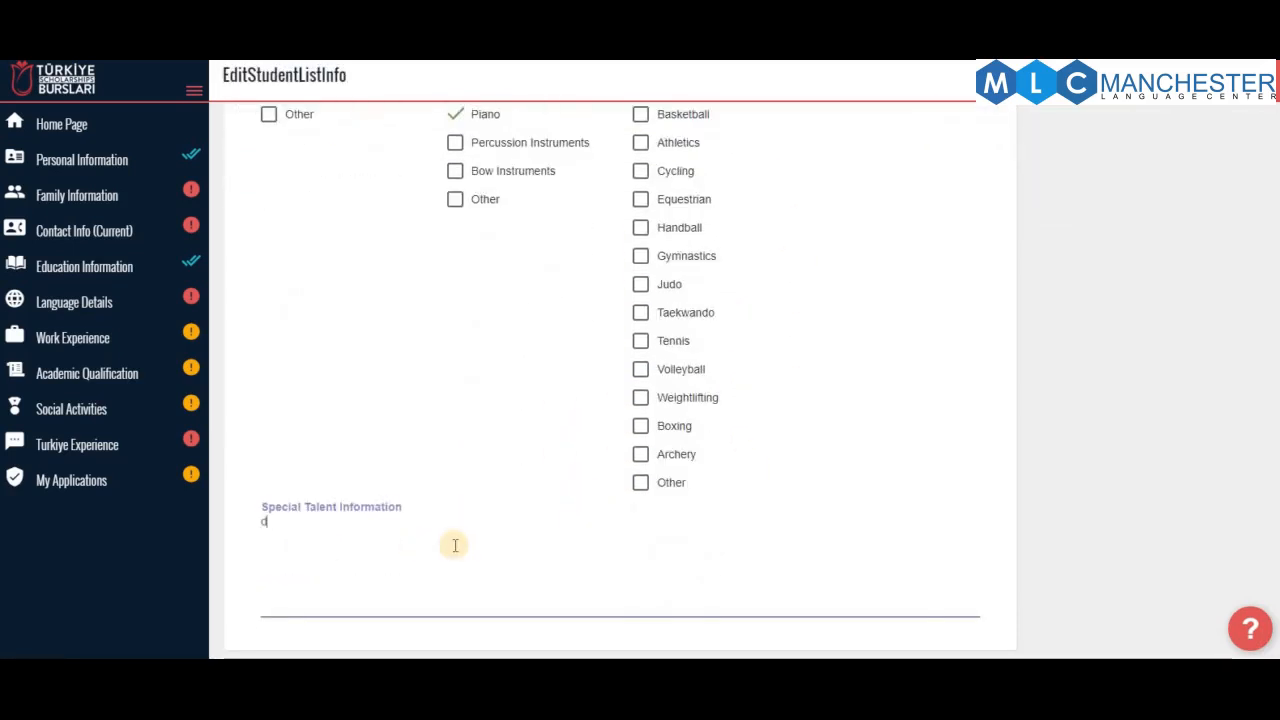
{"action": "type", "text": "gv fsdsa"}
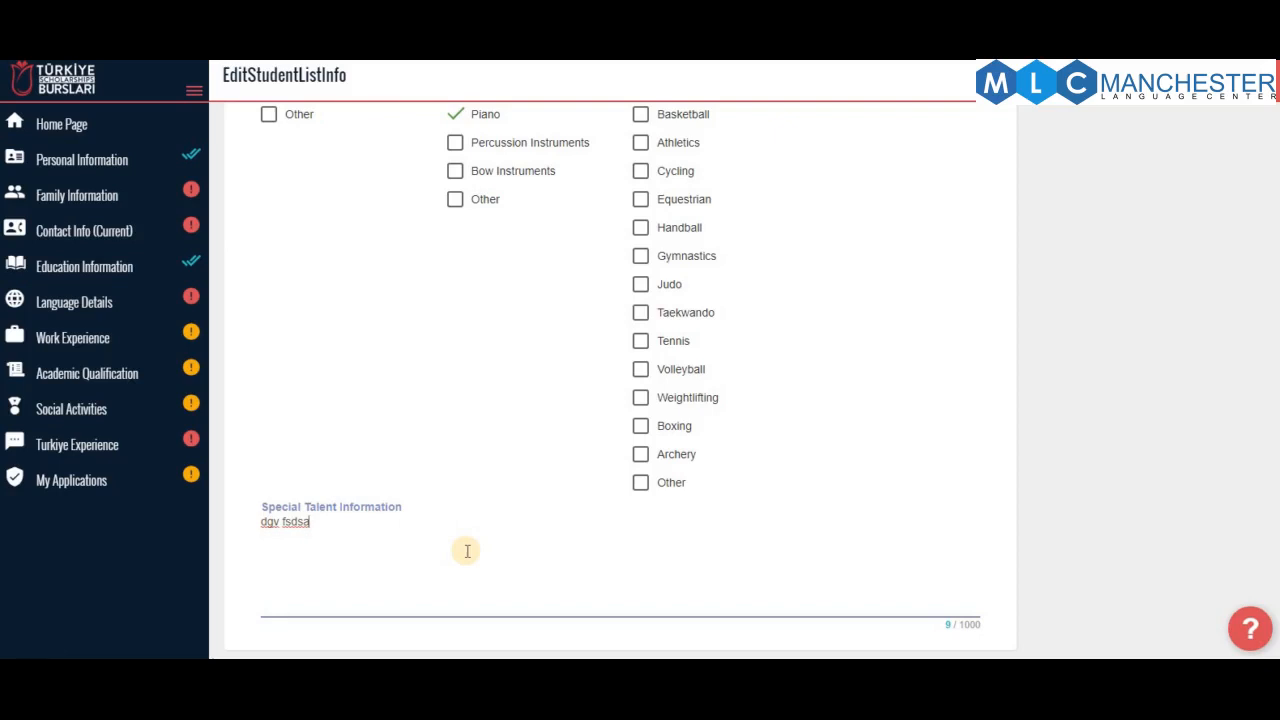
{"action": "type", "text": "bfhe"}
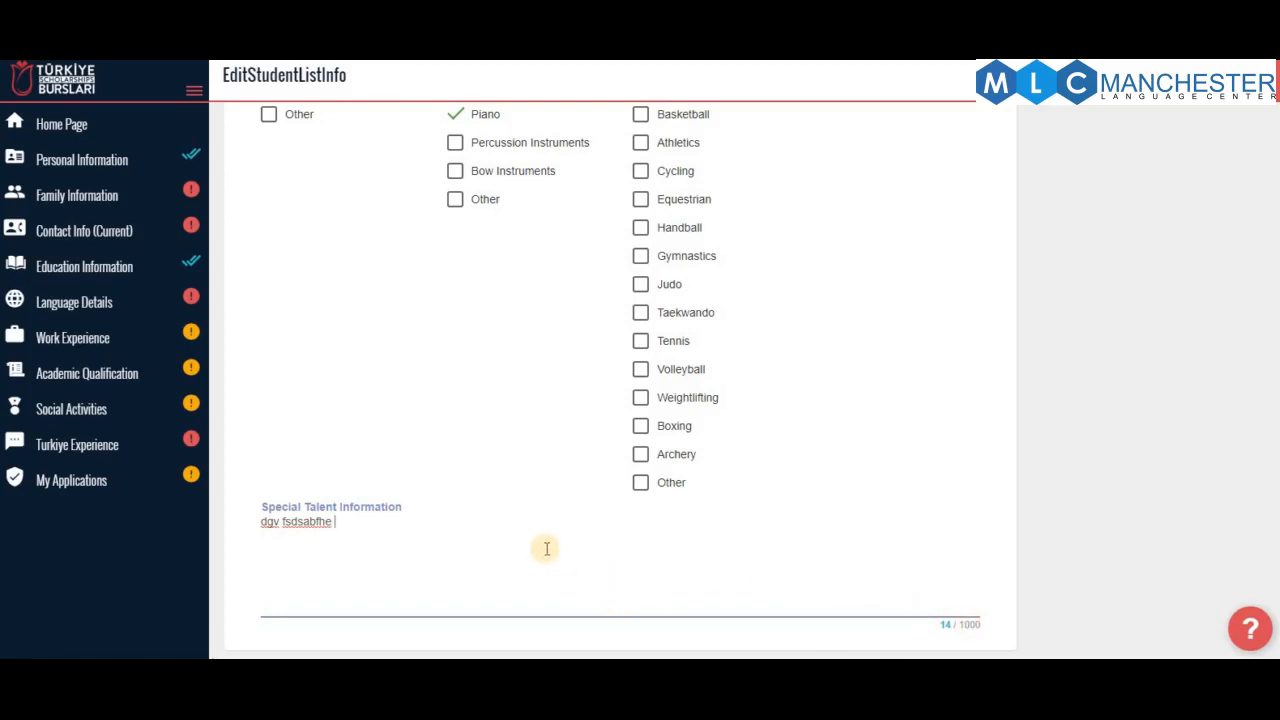
{"action": "scroll", "coordinate": [547, 548], "scroll_direction": "up", "scroll_amount": 3}
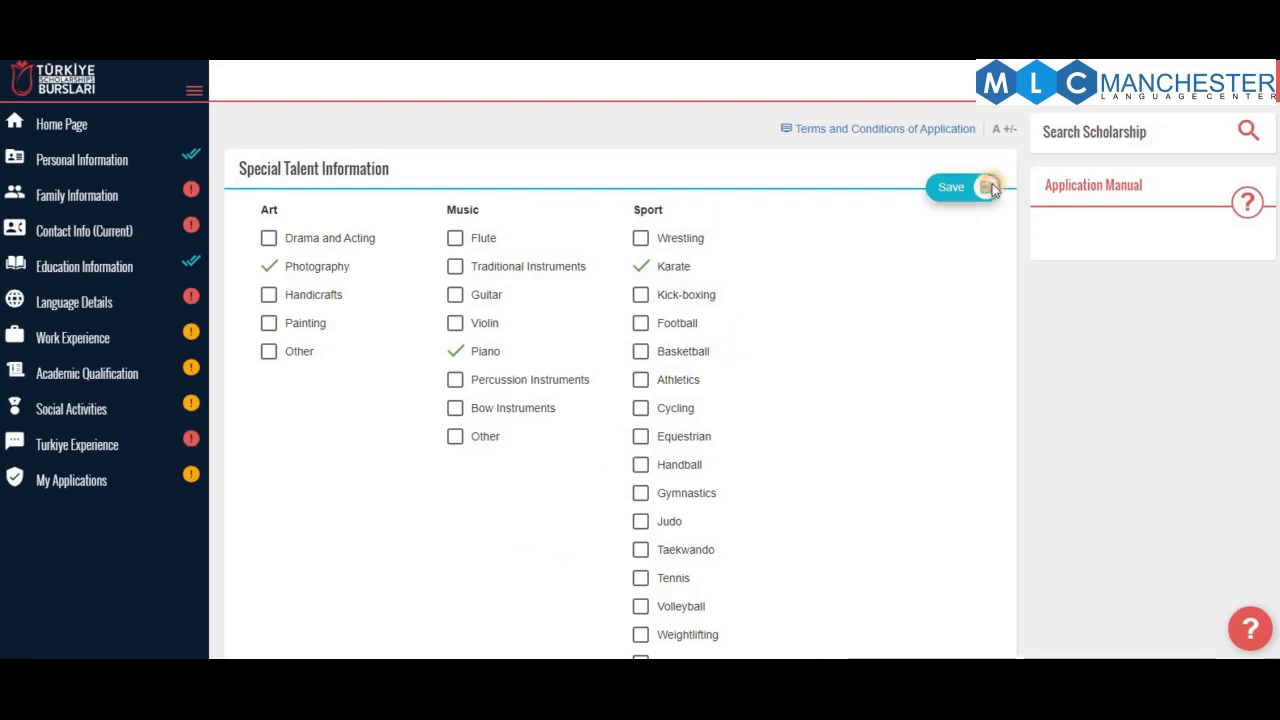
Save Special Talent Information with Photography, Piano and Karate listed
{"action": "left_click", "coordinate": [988, 188]}
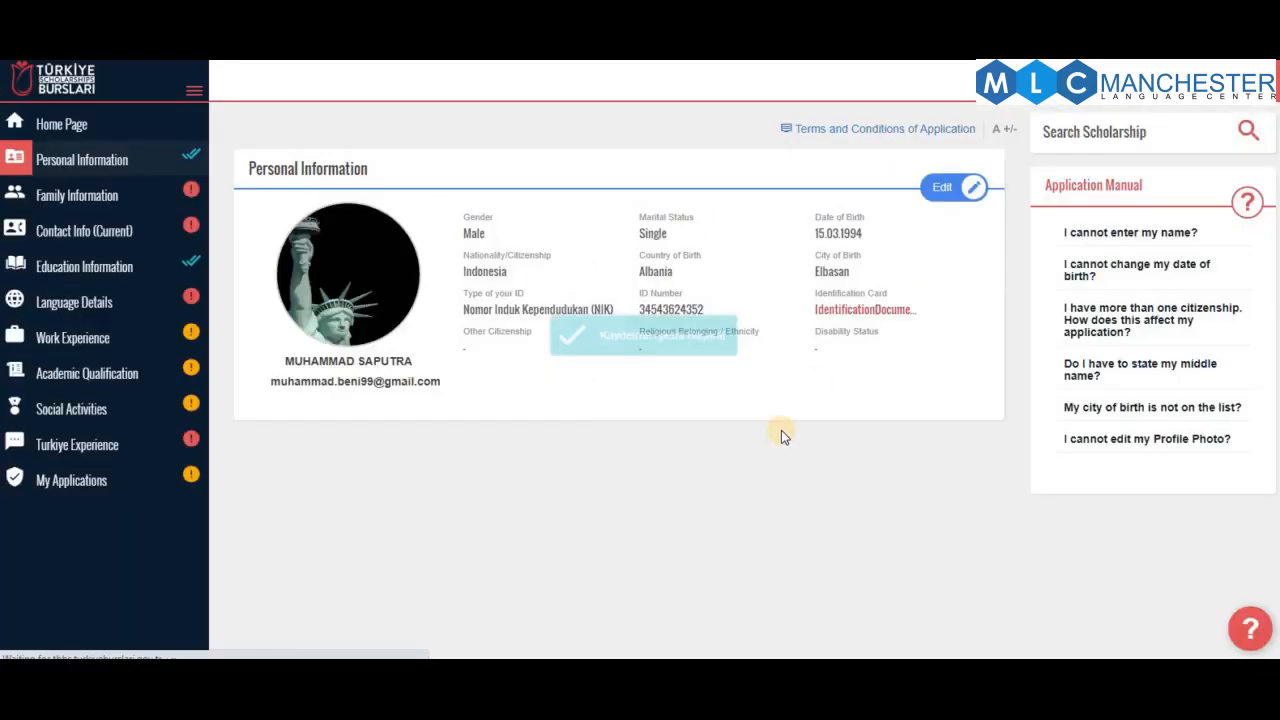
{"action": "scroll", "coordinate": [811, 417], "scroll_direction": "down", "scroll_amount": 3}
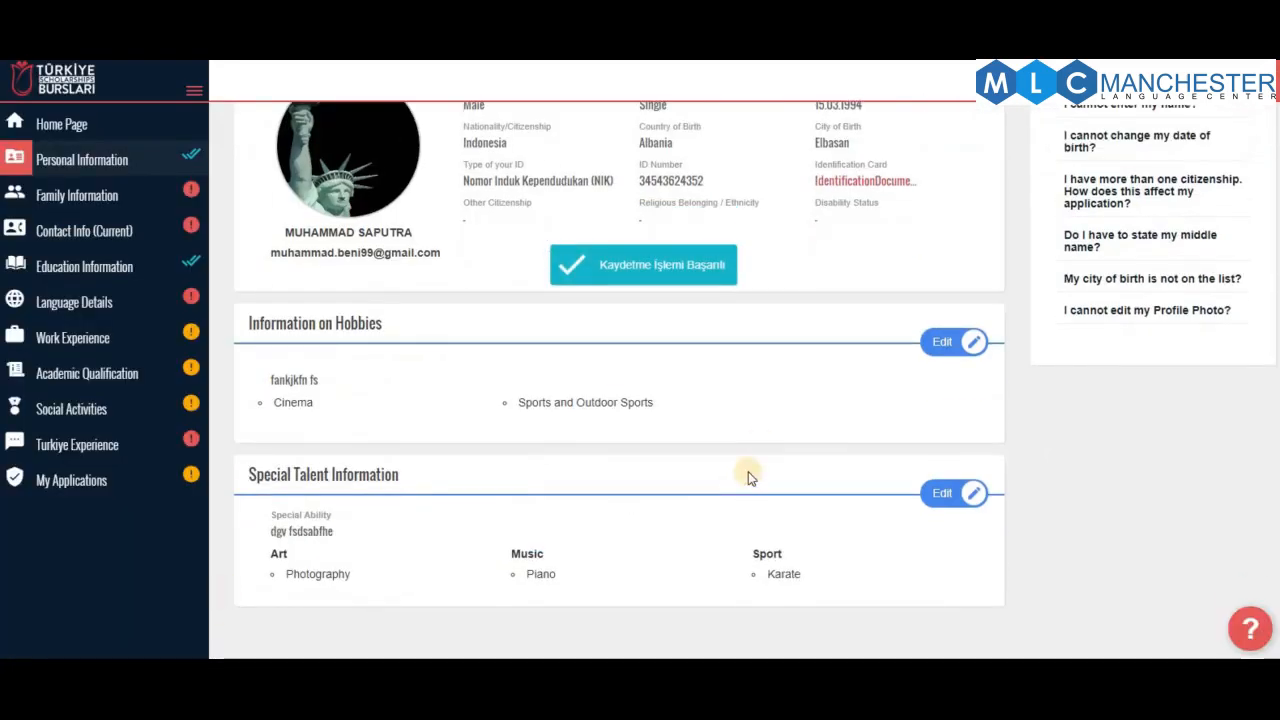
{"action": "scroll", "coordinate": [750, 478], "scroll_direction": "up", "scroll_amount": 3}
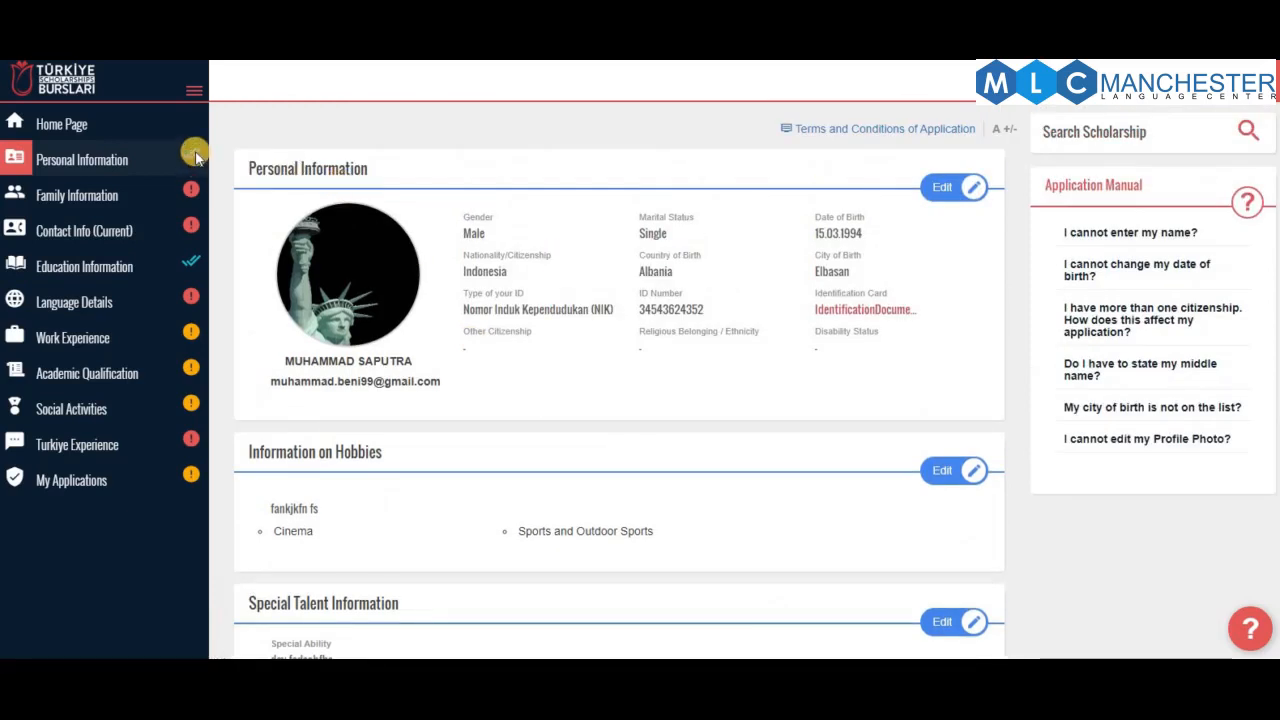
In Family Information, enter the mother's and father's names and 3 siblings
{"action": "left_click", "coordinate": [128, 197]}
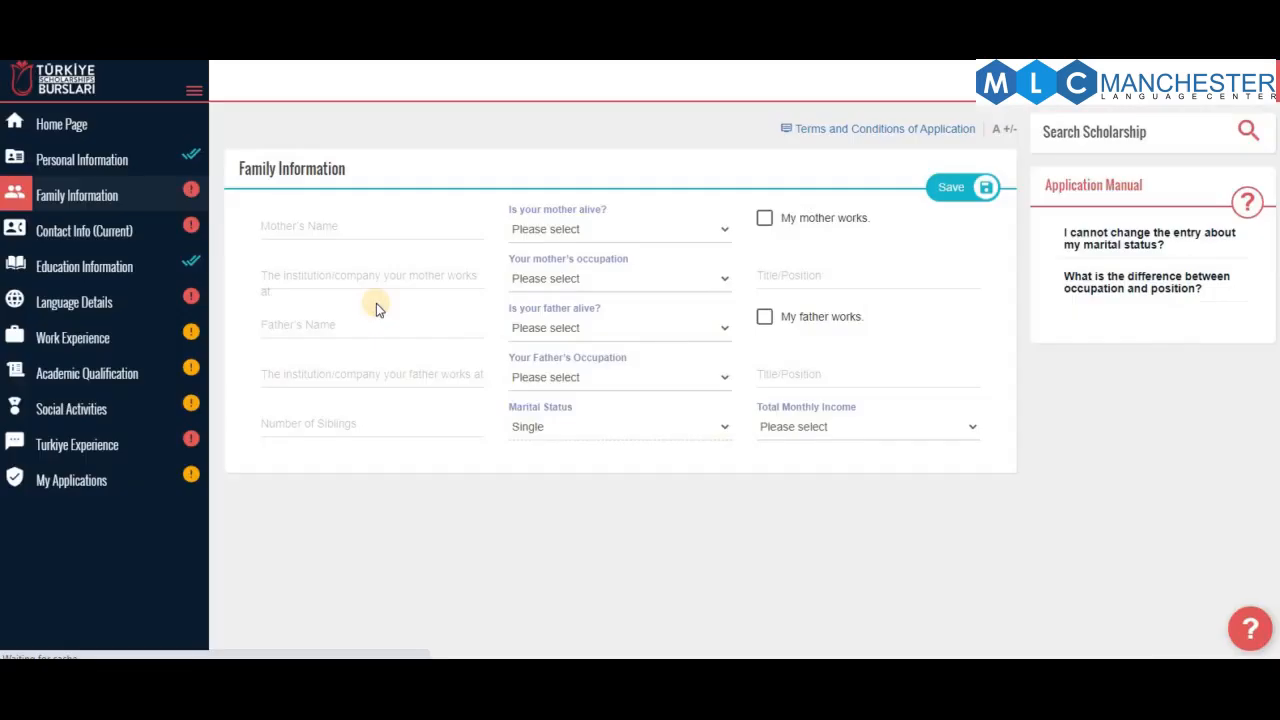
{"action": "left_click", "coordinate": [383, 232]}
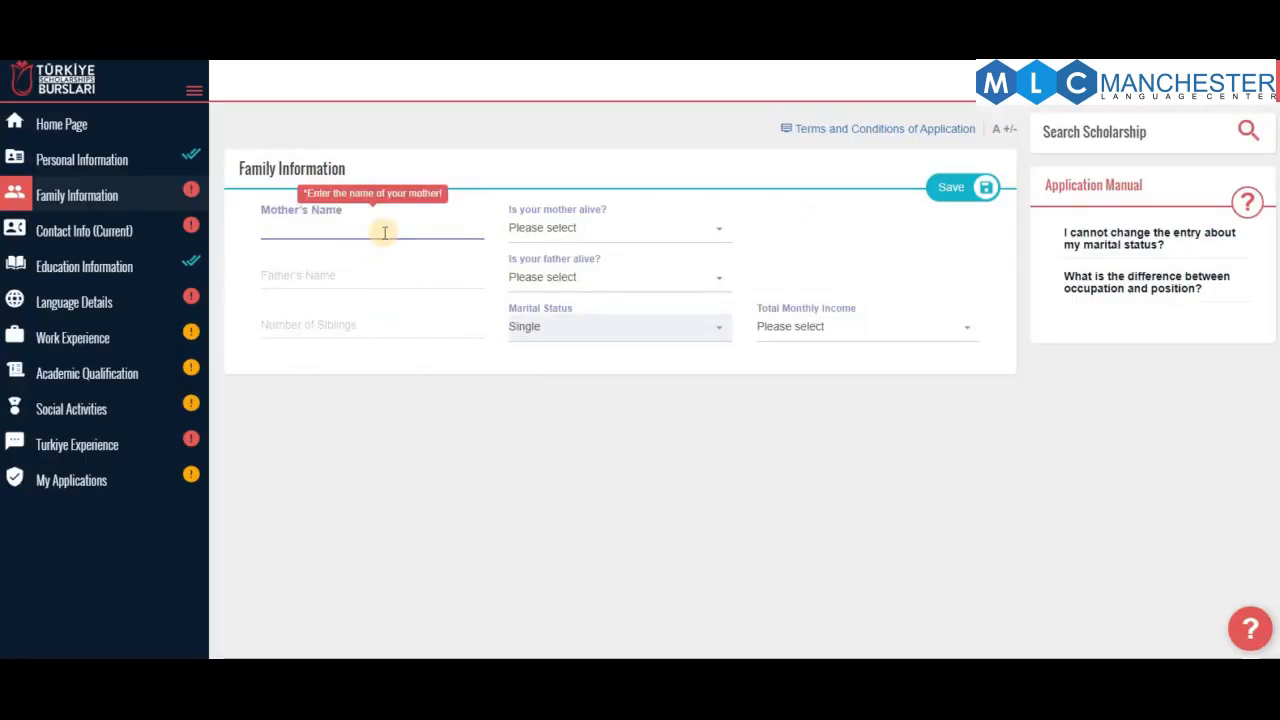
{"action": "type", "text": "DGWS"}
{"action": "left_click", "coordinate": [357, 271]}
{"action": "type", "text": "FGD"}
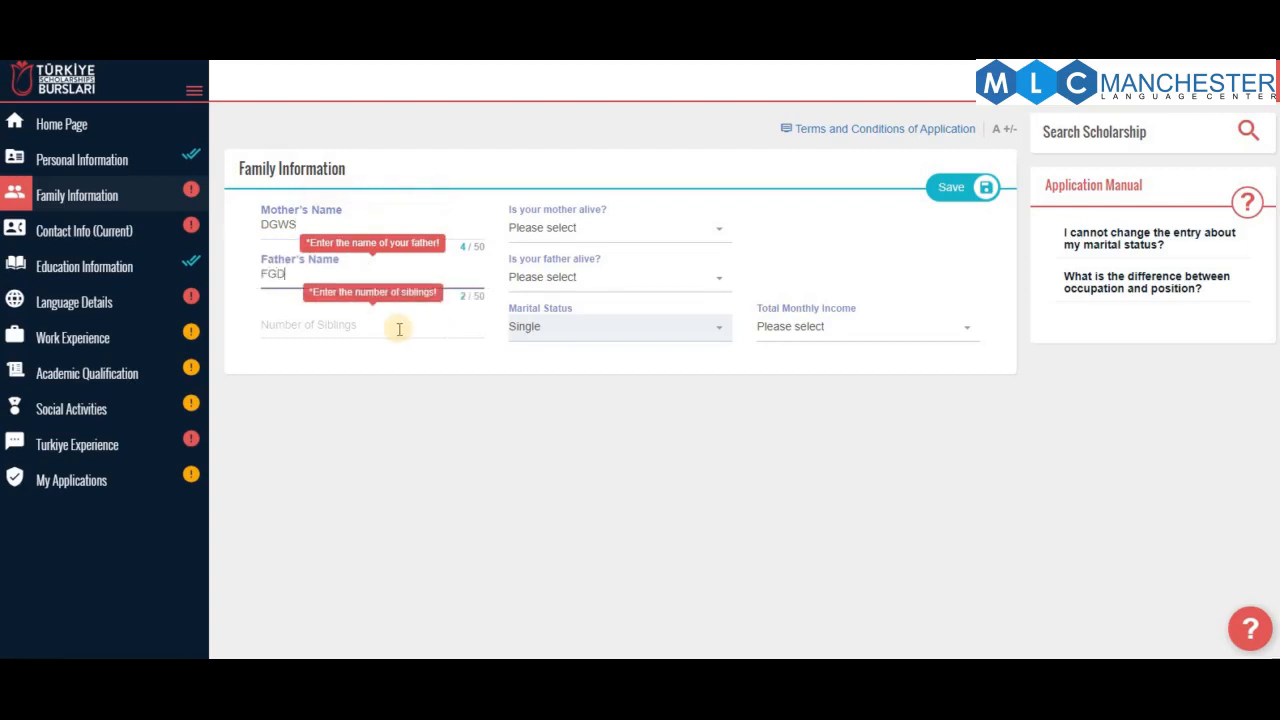
{"action": "left_click", "coordinate": [346, 324]}
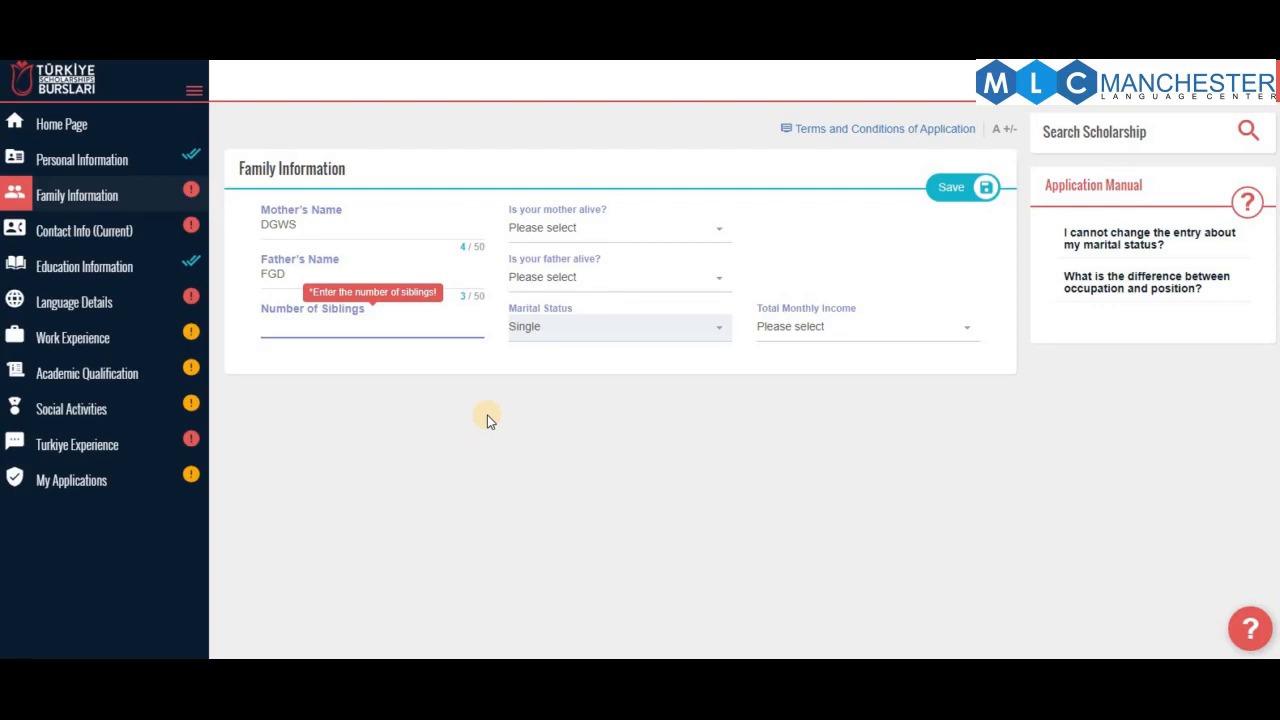
{"action": "type", "text": "3"}
{"action": "left_click", "coordinate": [431, 426]}
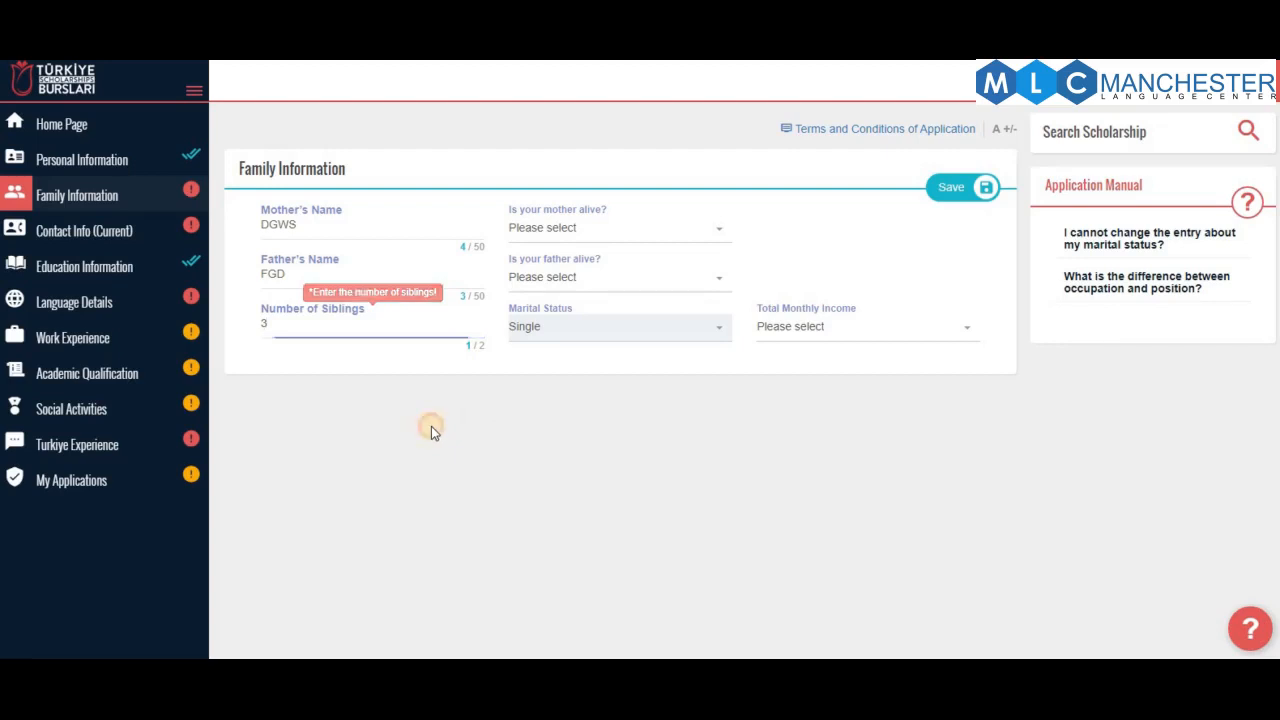
Mark both parents as alive, leave 'My mother works' unticked, and view the income ranges
{"action": "left_click", "coordinate": [603, 232]}
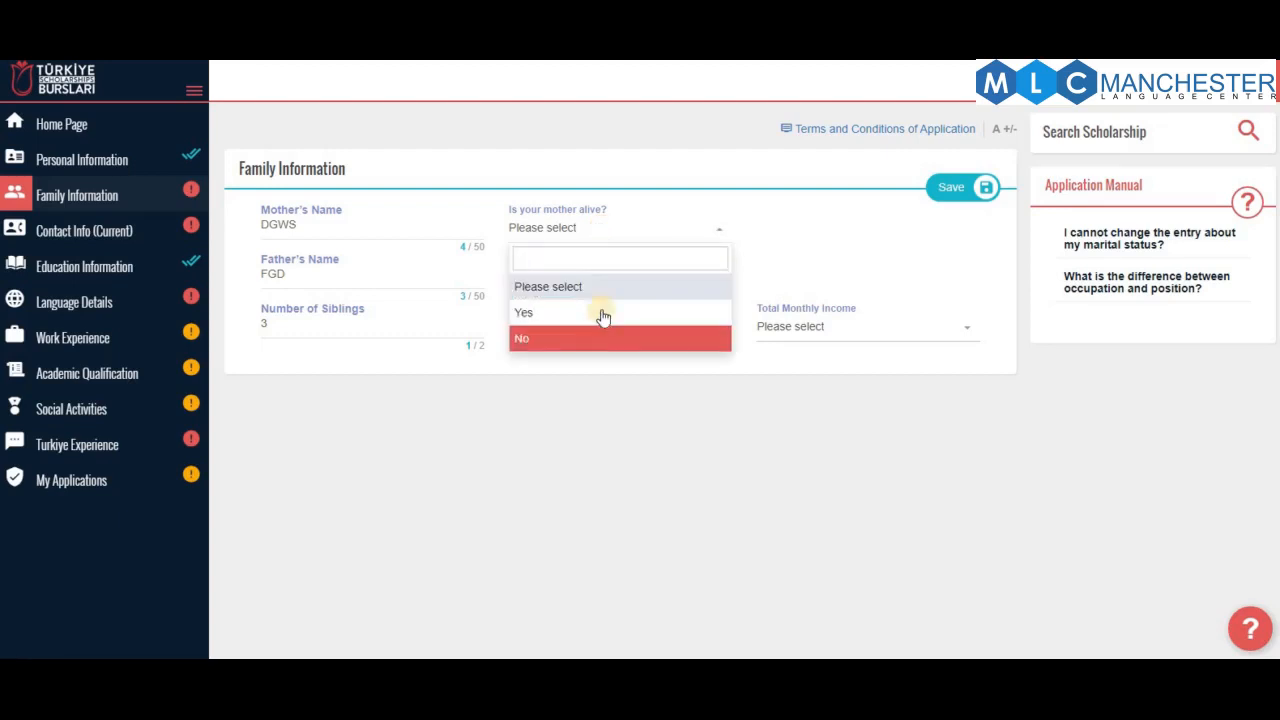
{"action": "left_click", "coordinate": [597, 314]}
{"action": "left_click", "coordinate": [614, 279]}
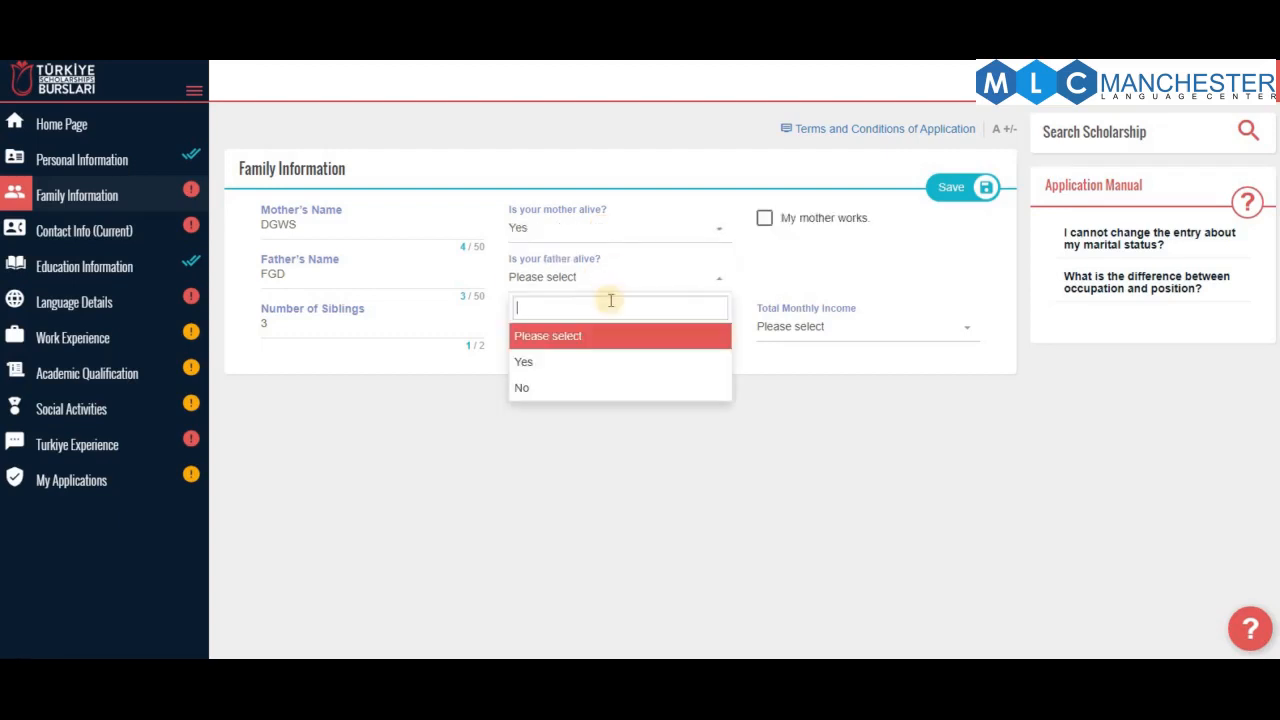
{"action": "left_click", "coordinate": [607, 363]}
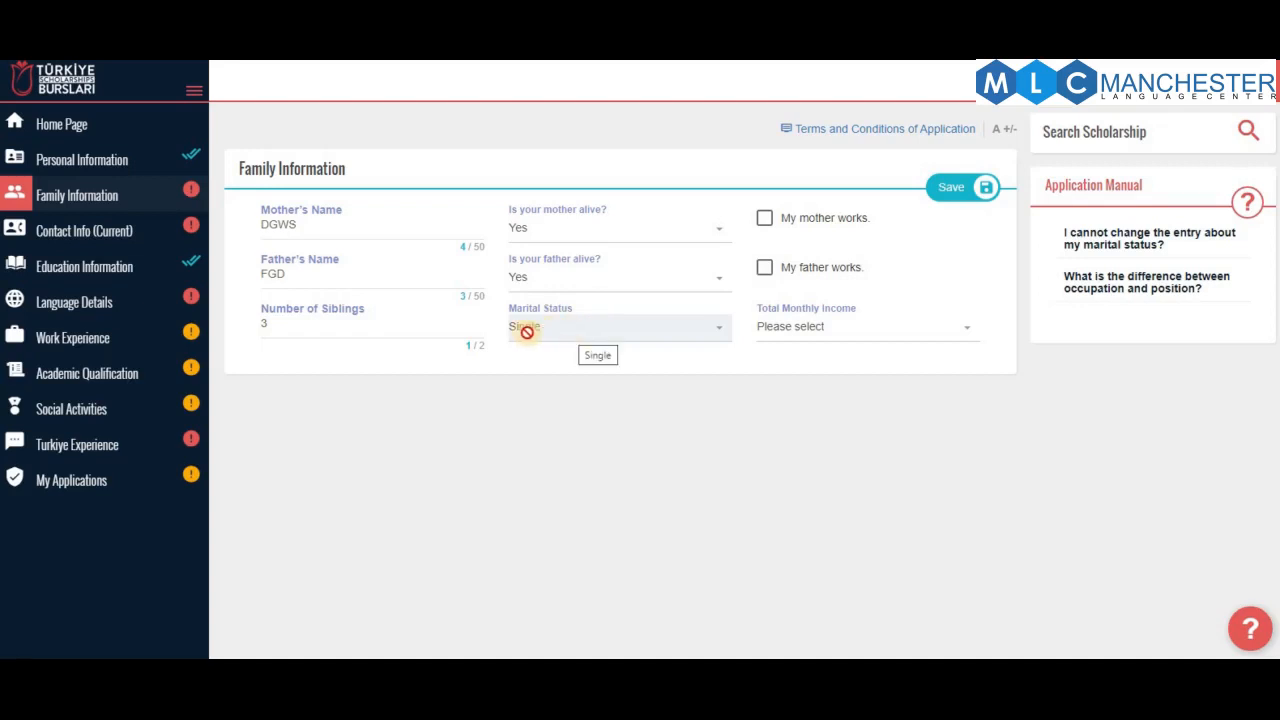
{"action": "left_click", "coordinate": [765, 219]}
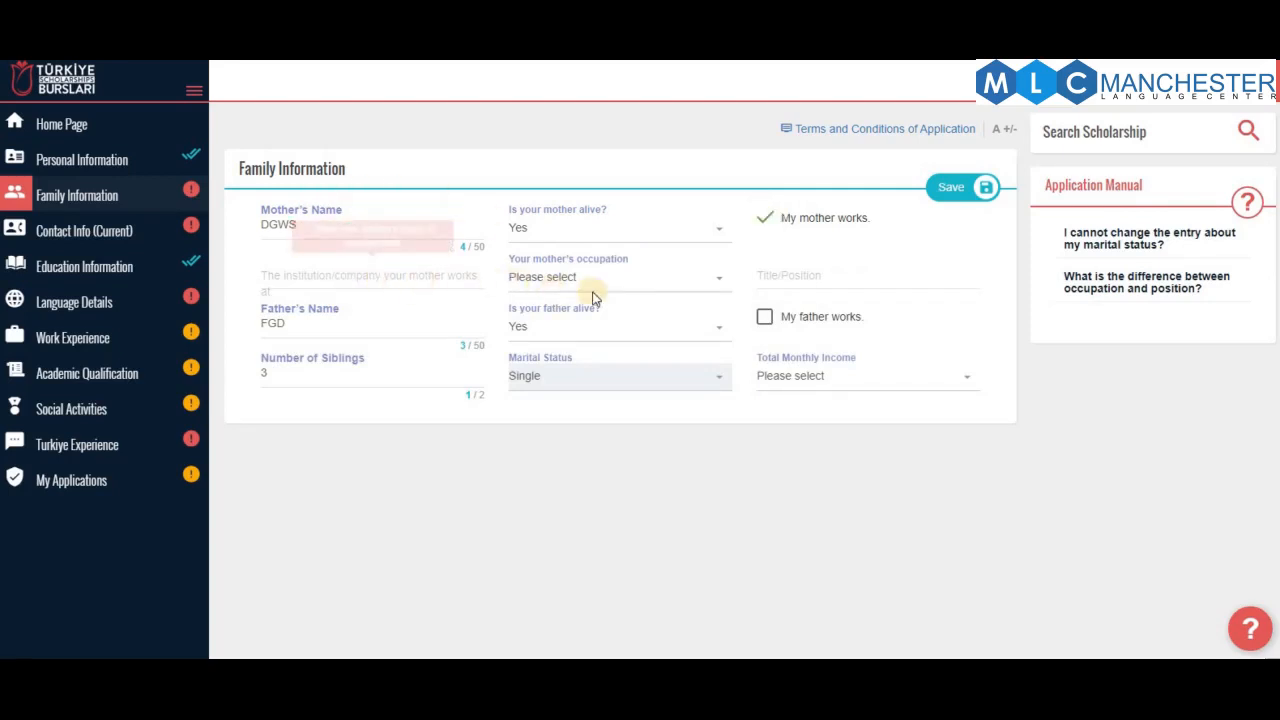
{"action": "left_click", "coordinate": [767, 220]}
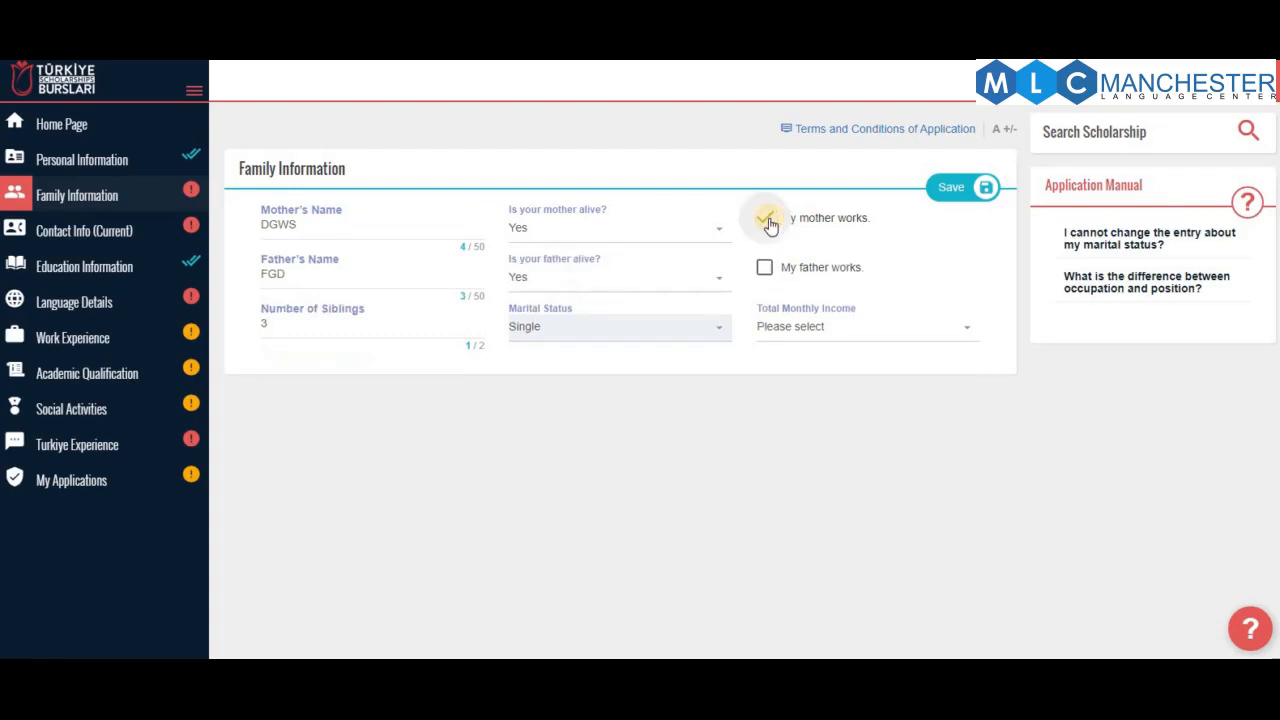
{"action": "left_click", "coordinate": [882, 338]}
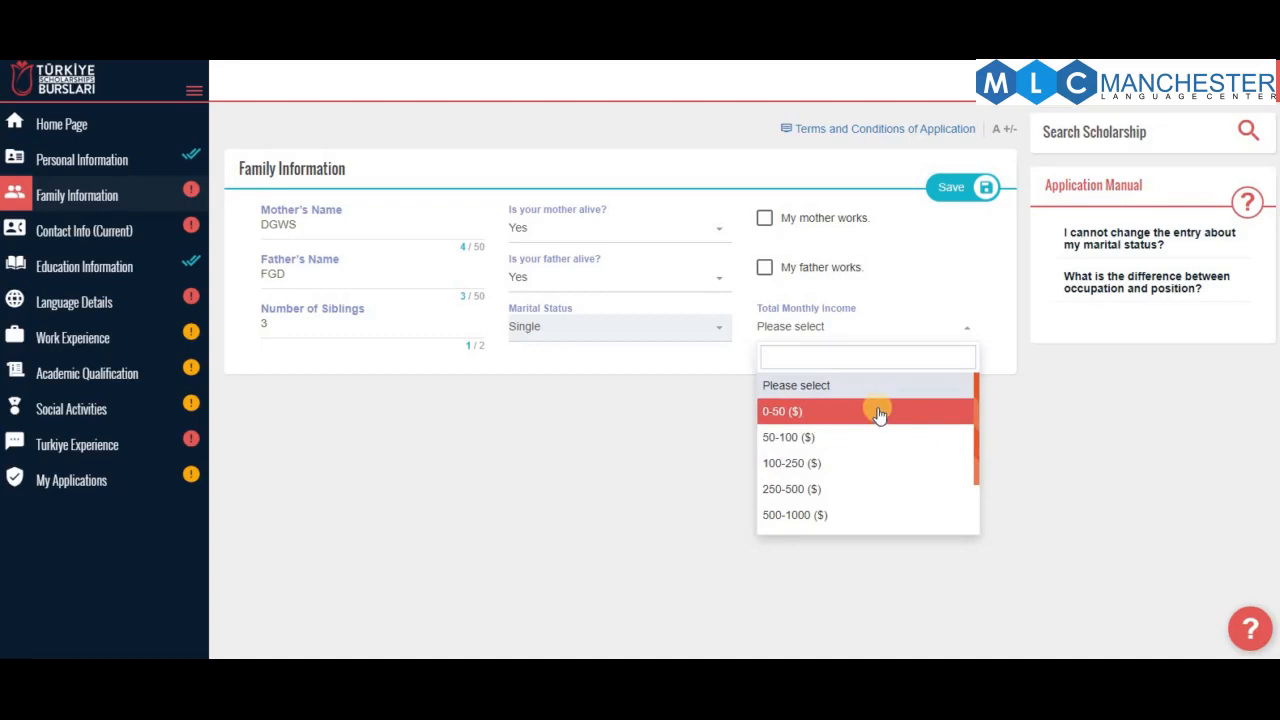
Save Family Information with 50-100 ($) monthly income, then go to Contact Info (Current)
{"action": "left_click", "coordinate": [815, 438]}
{"action": "left_click", "coordinate": [953, 192]}
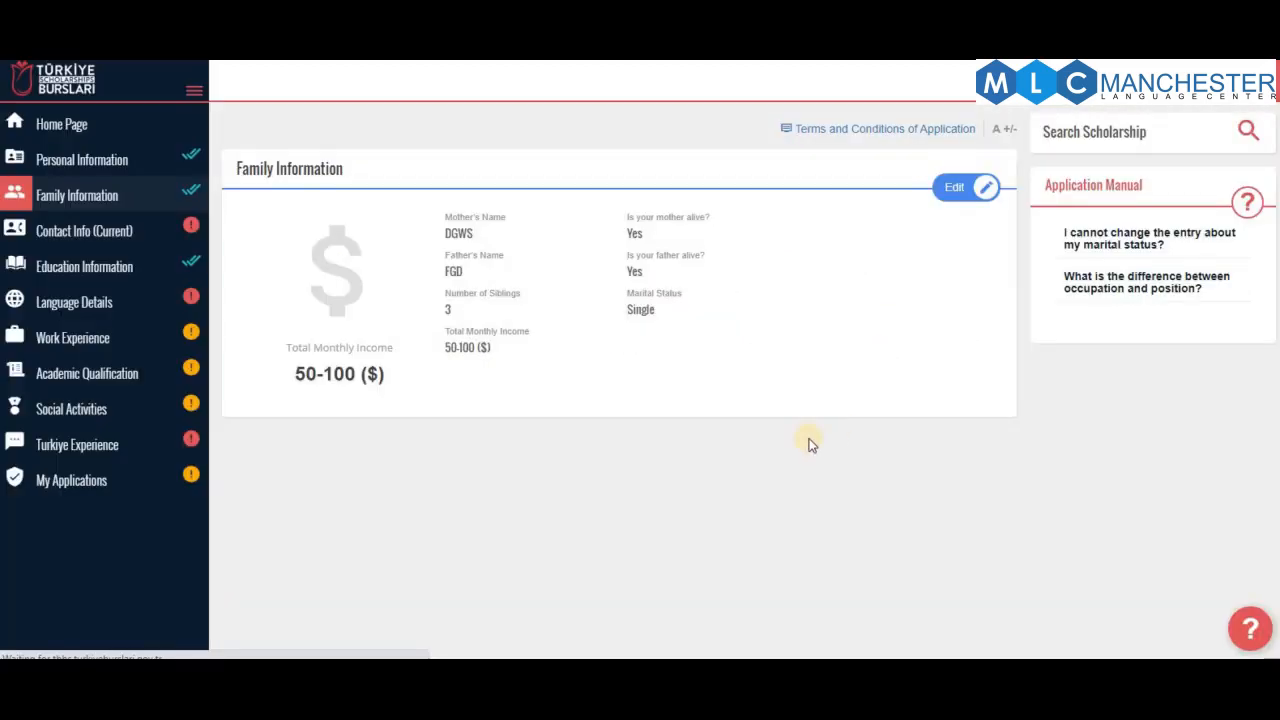
{"action": "left_click", "coordinate": [128, 232]}
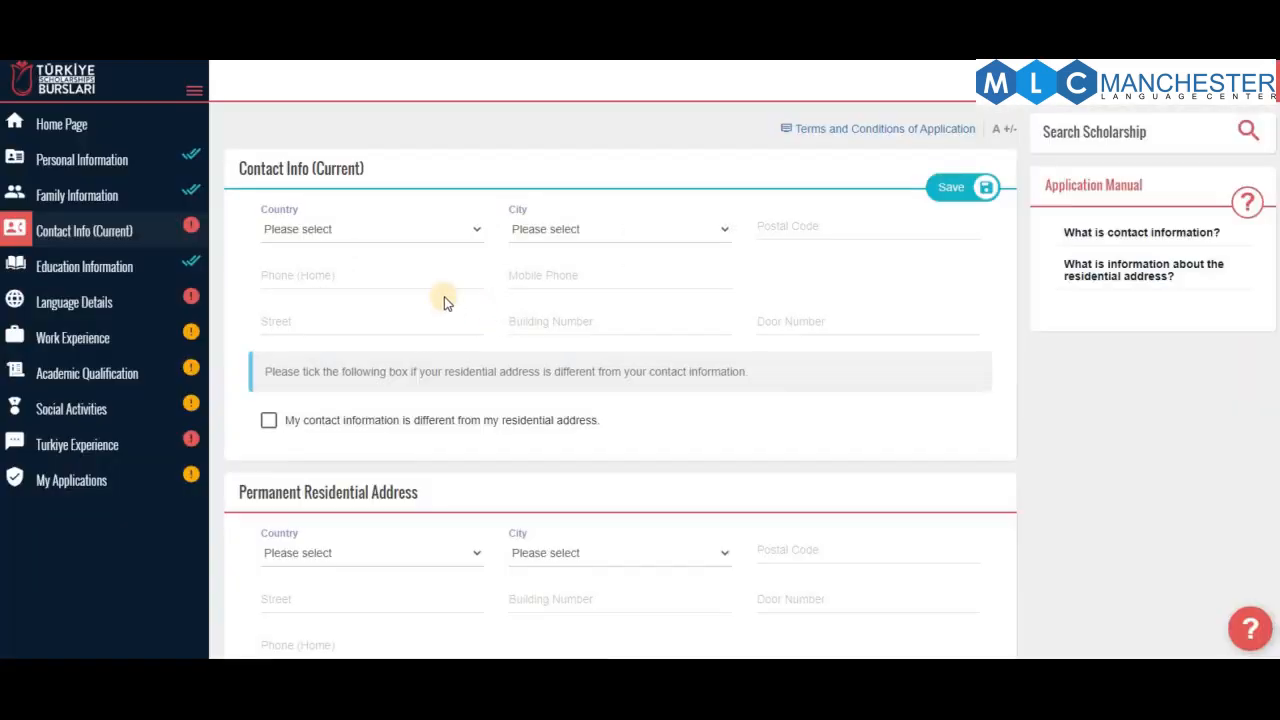
Set the current contact country to Indonesia and city to Banggai Kepulauan
{"action": "left_click", "coordinate": [340, 227]}
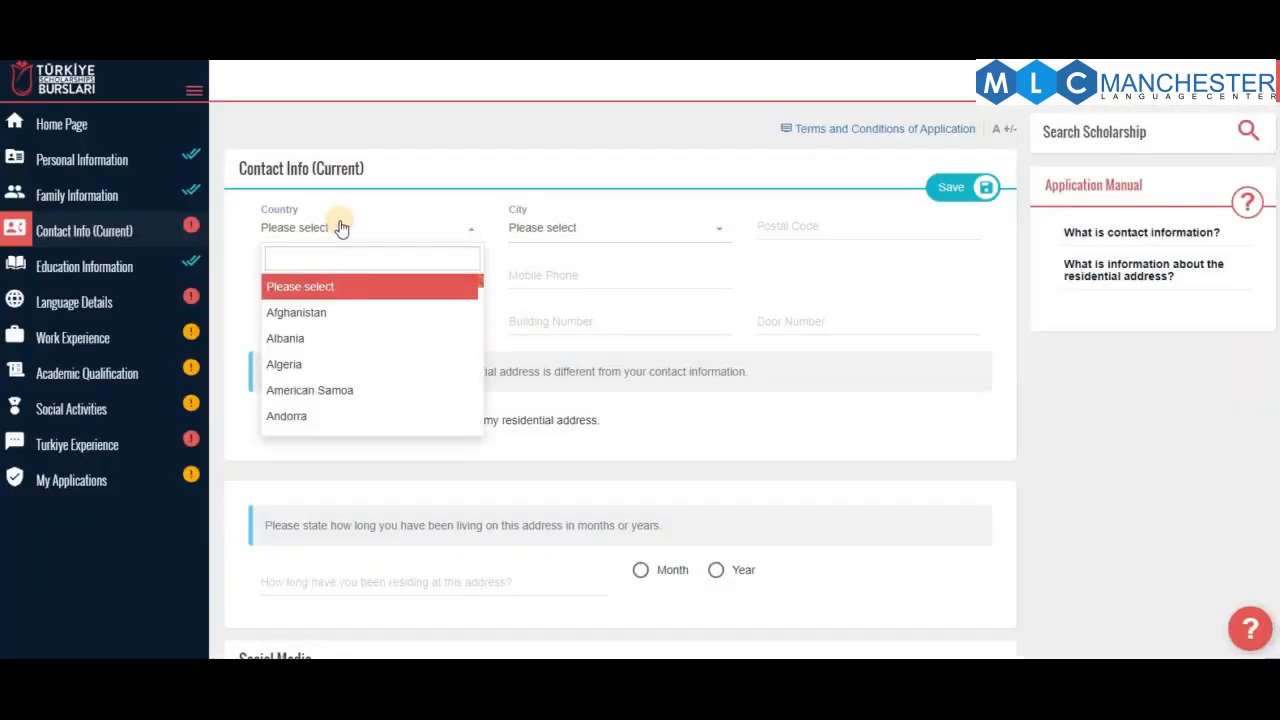
{"action": "type", "text": "ind"}
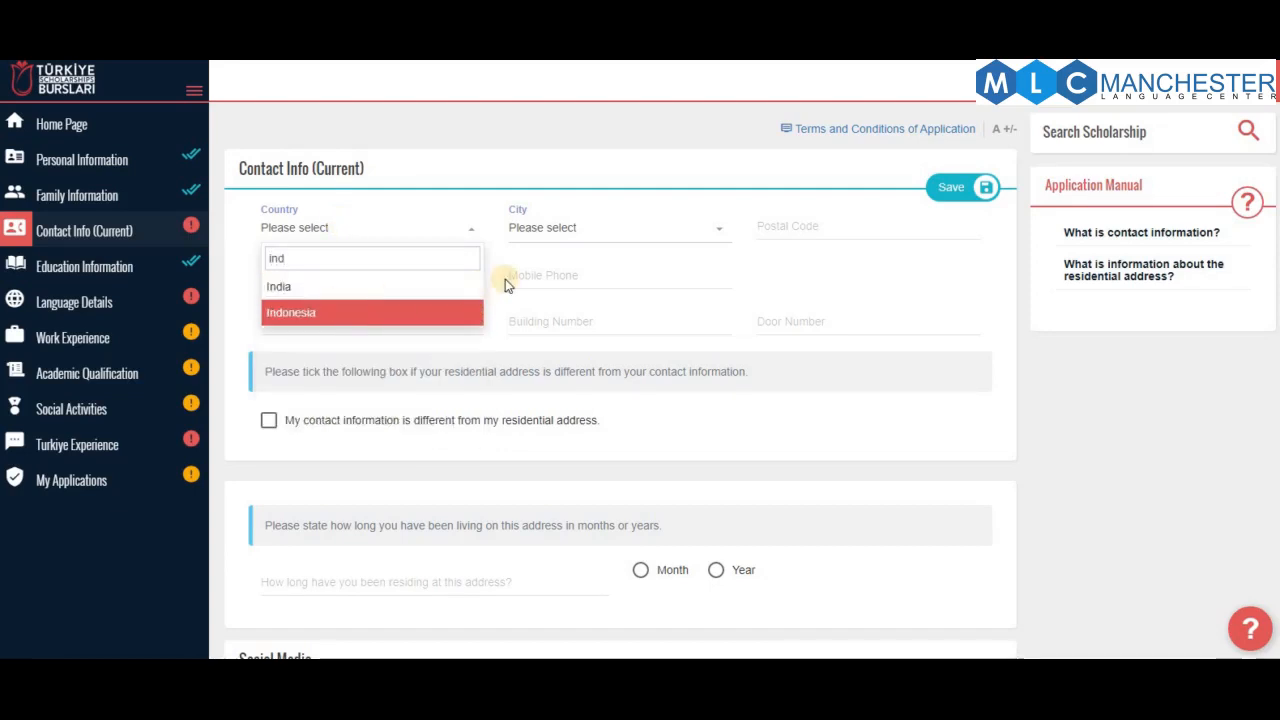
{"action": "key", "text": "Return"}
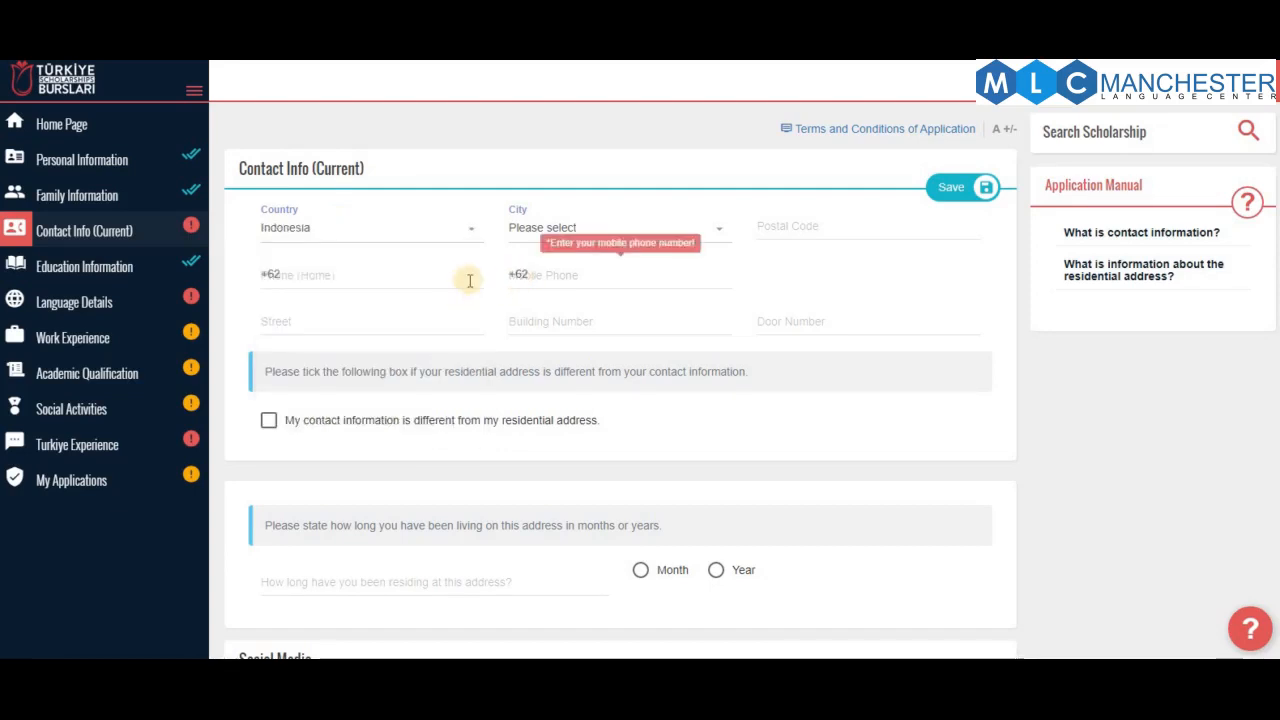
{"action": "left_click", "coordinate": [601, 224]}
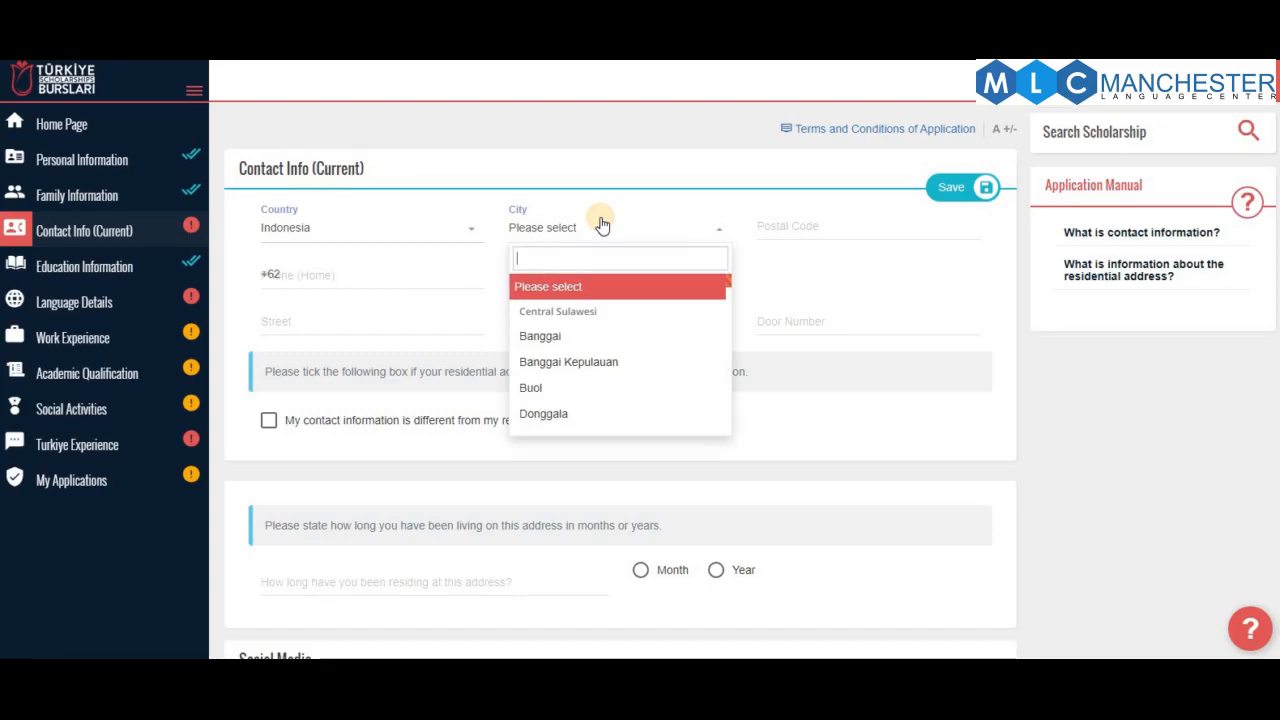
{"action": "left_click", "coordinate": [610, 366]}
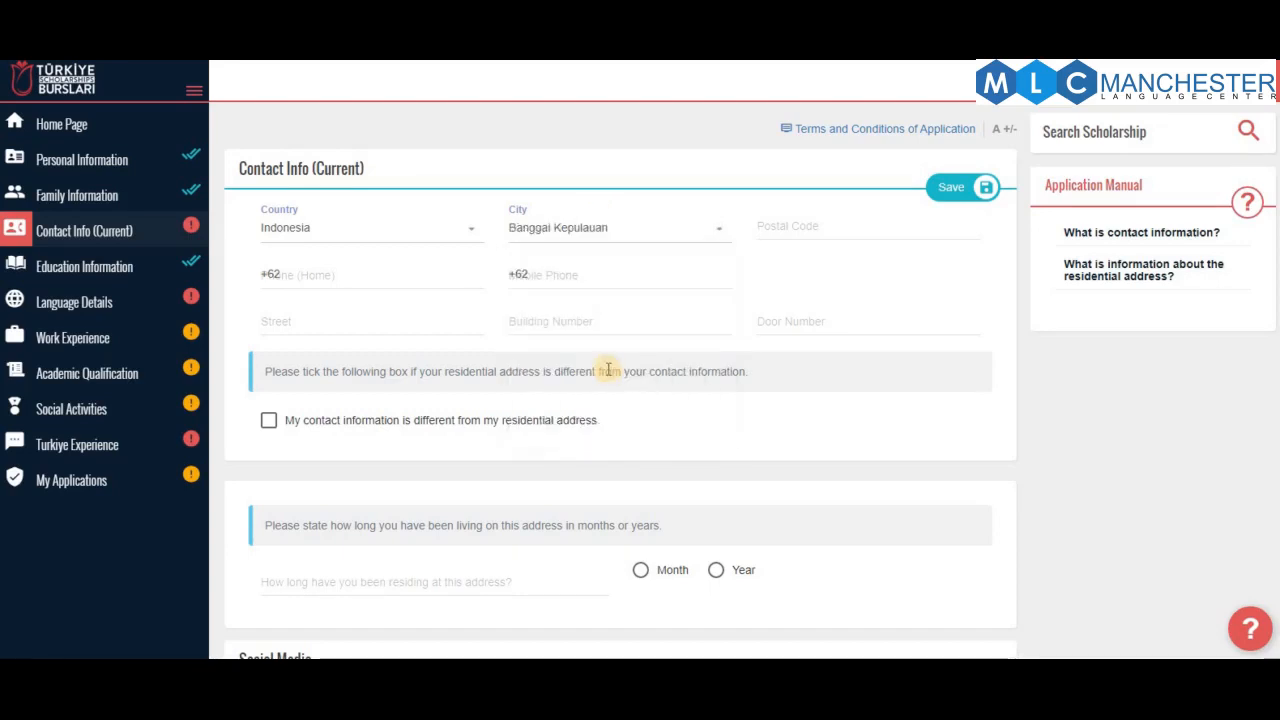
Enter the postal code, home phone number and mobile phone number
{"action": "left_click", "coordinate": [774, 235]}
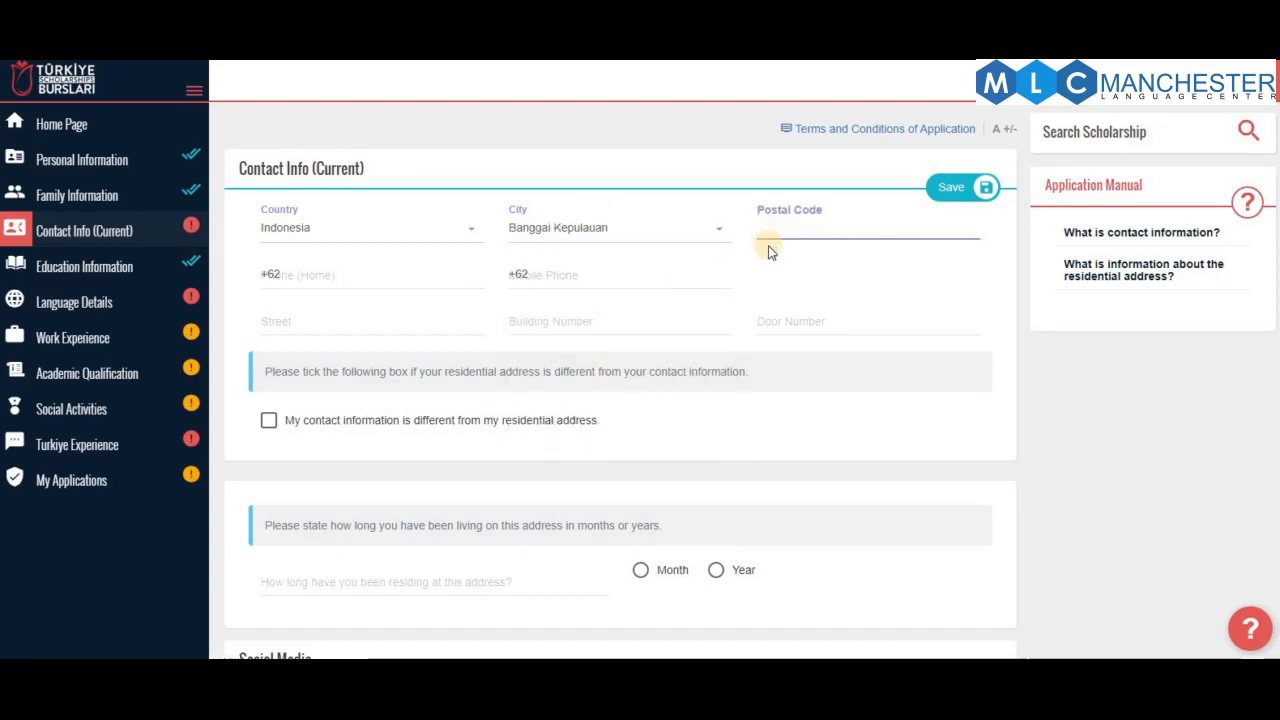
{"action": "type", "text": "42314"}
{"action": "left_click", "coordinate": [407, 283]}
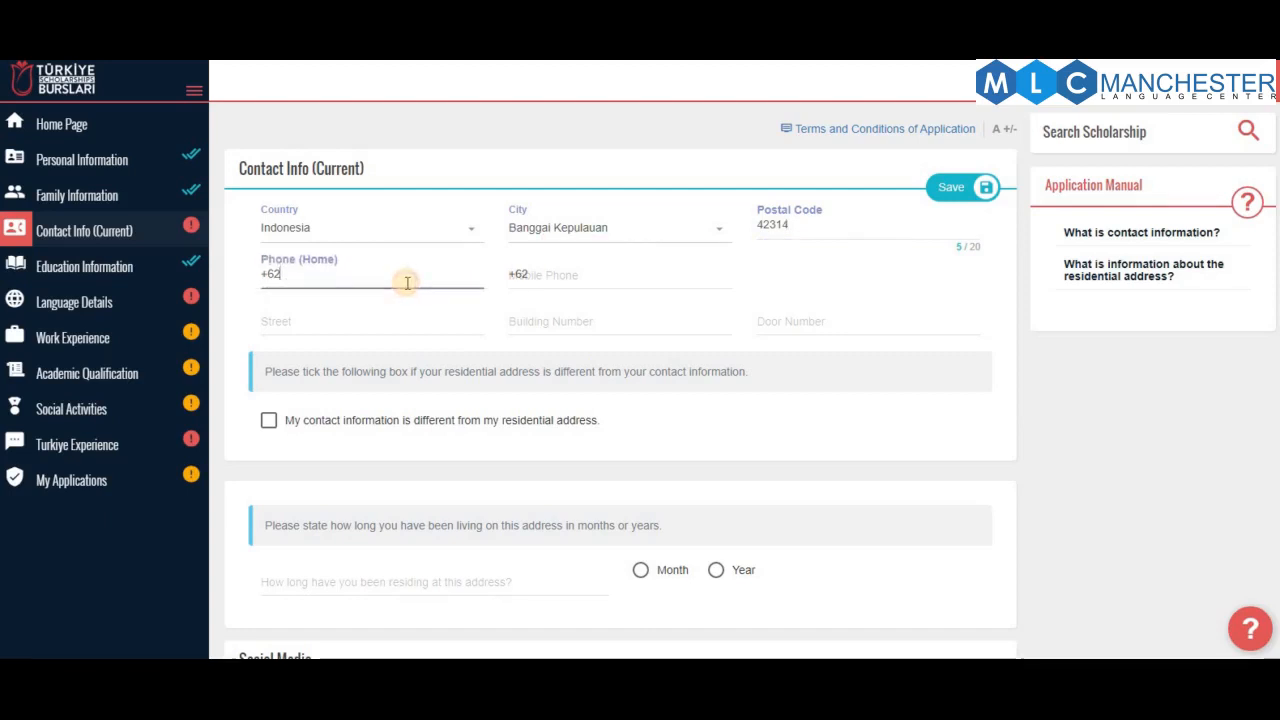
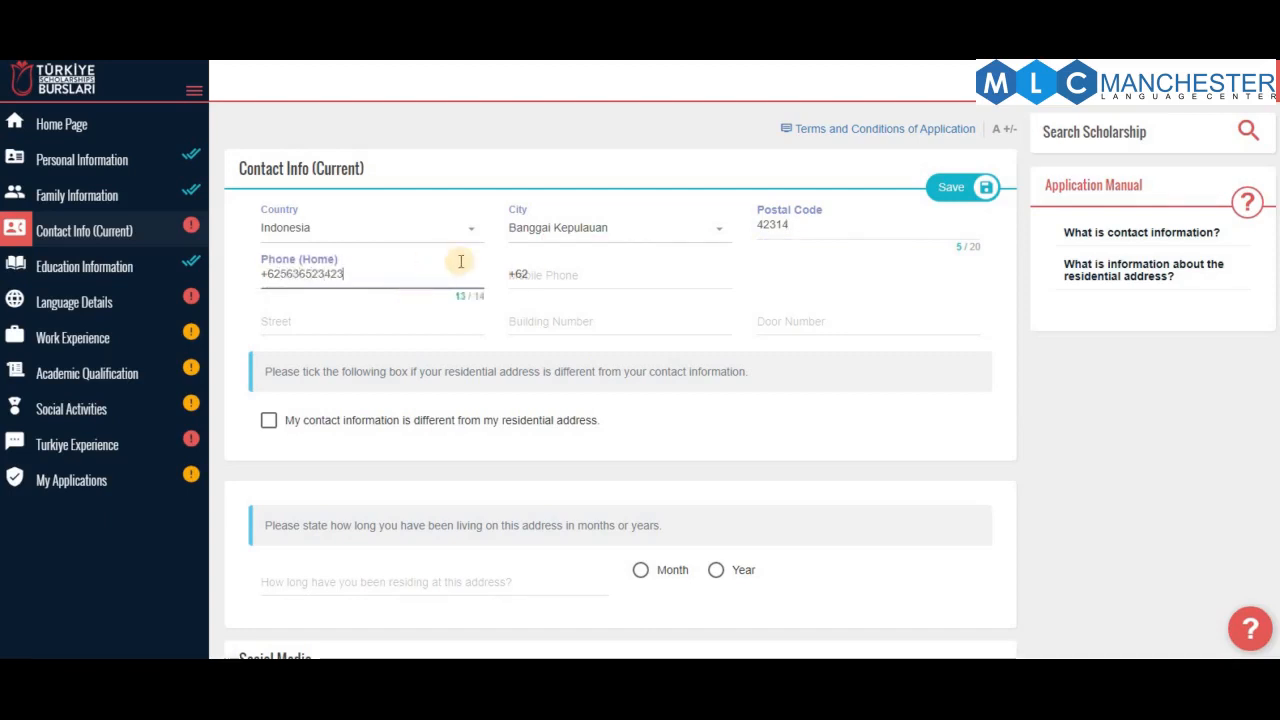
{"action": "left_click", "coordinate": [583, 277]}
{"action": "left_click_drag", "start_coordinate": [355, 277], "coordinate": [191, 283]}
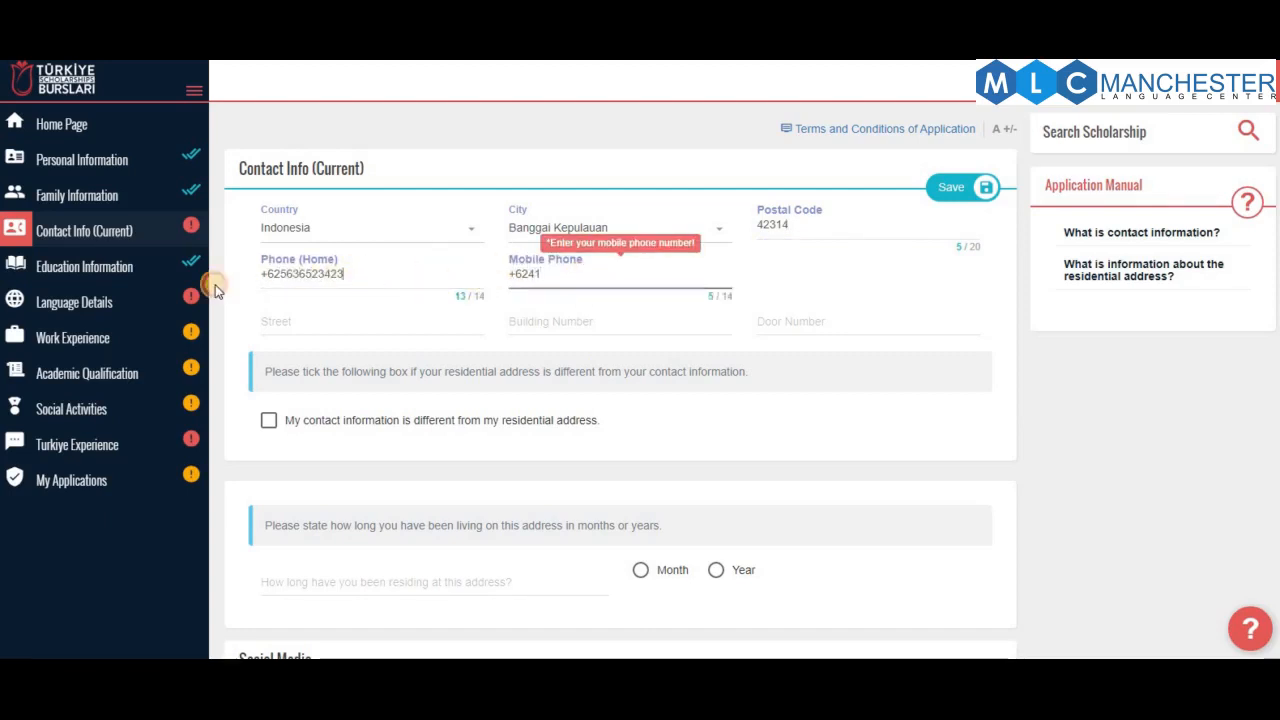
{"action": "left_click_drag", "start_coordinate": [598, 274], "coordinate": [443, 273]}
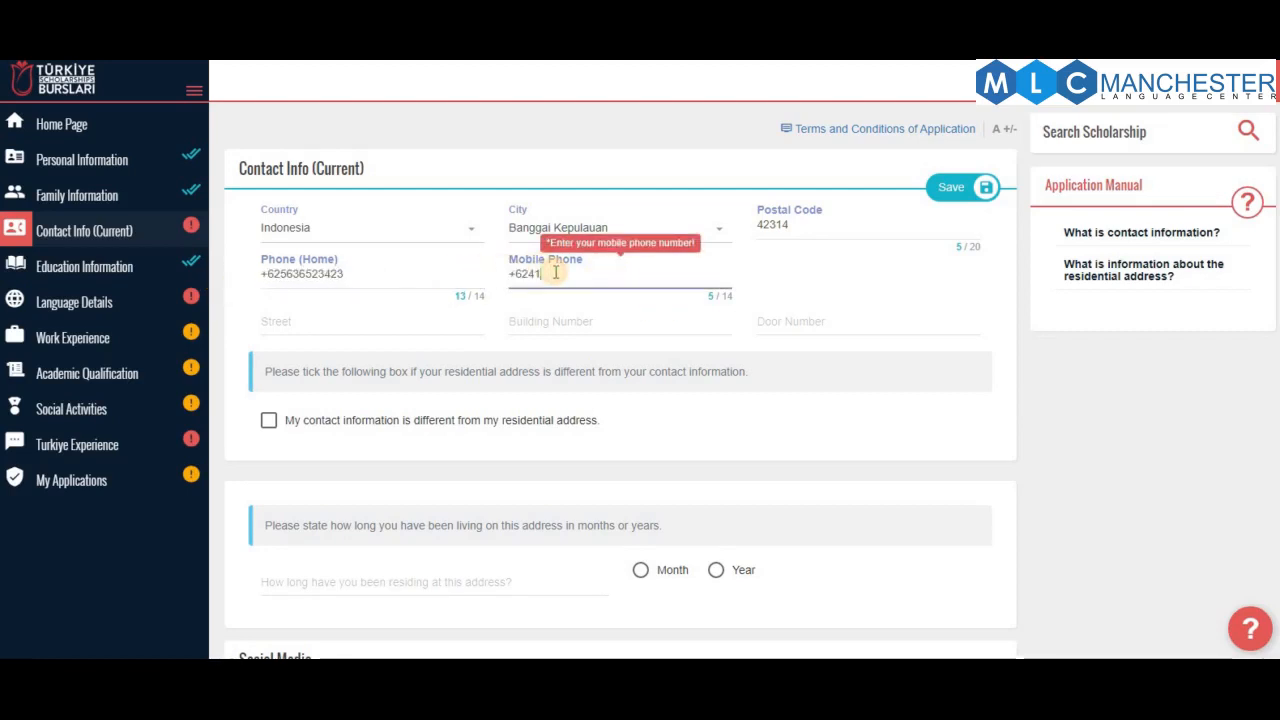
{"action": "type", "text": "45623"}
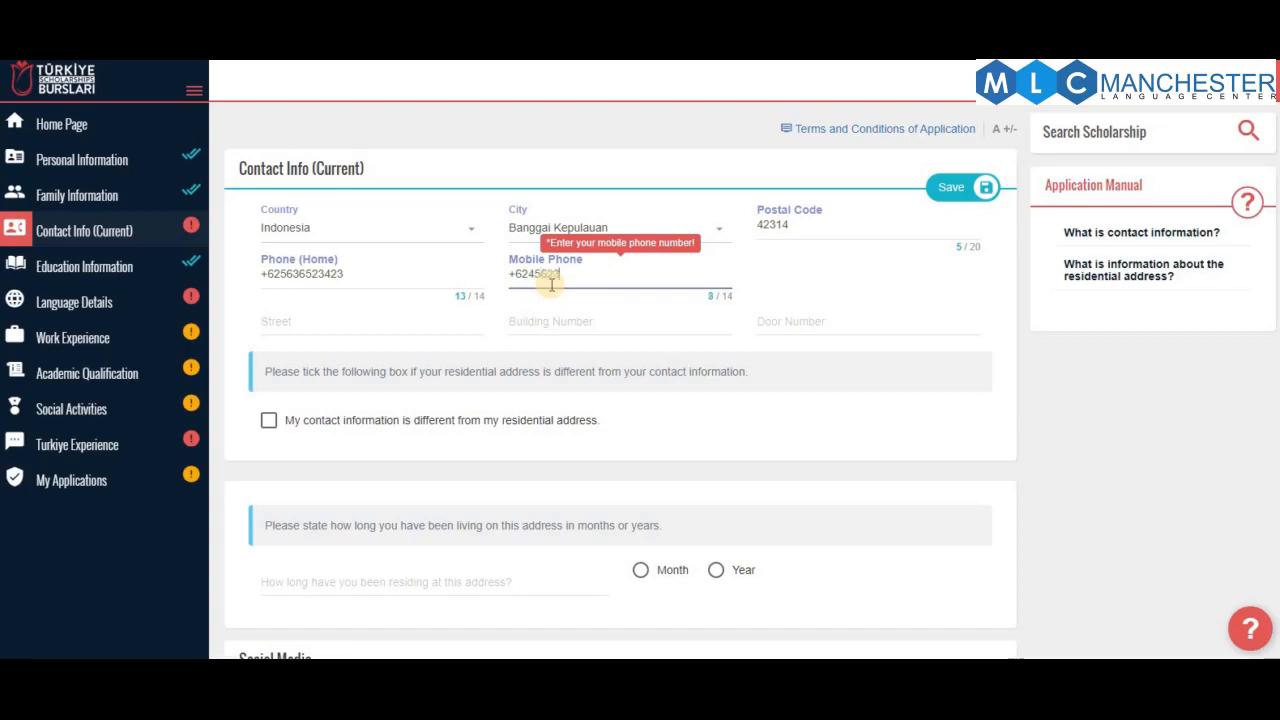
{"action": "type", "text": "562"}
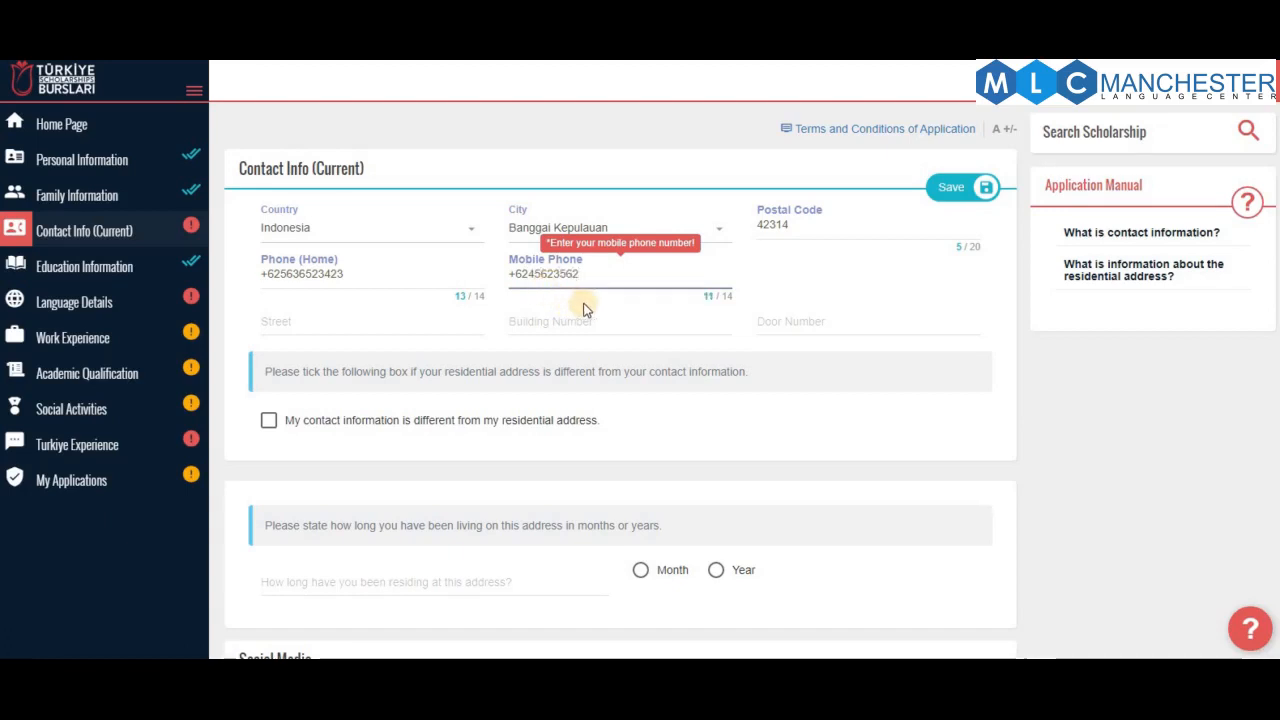
Fill in the street name, building number and door number
{"action": "left_click", "coordinate": [363, 319]}
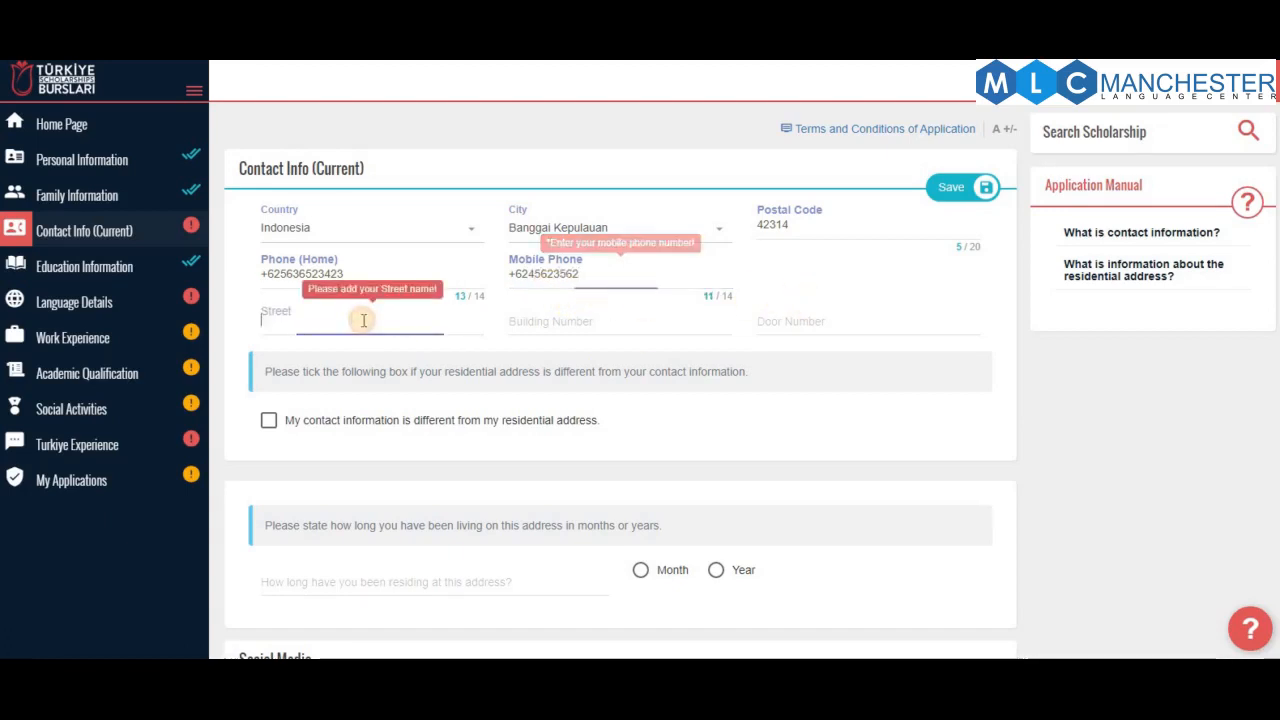
{"action": "type", "text": "gfdgsg"}
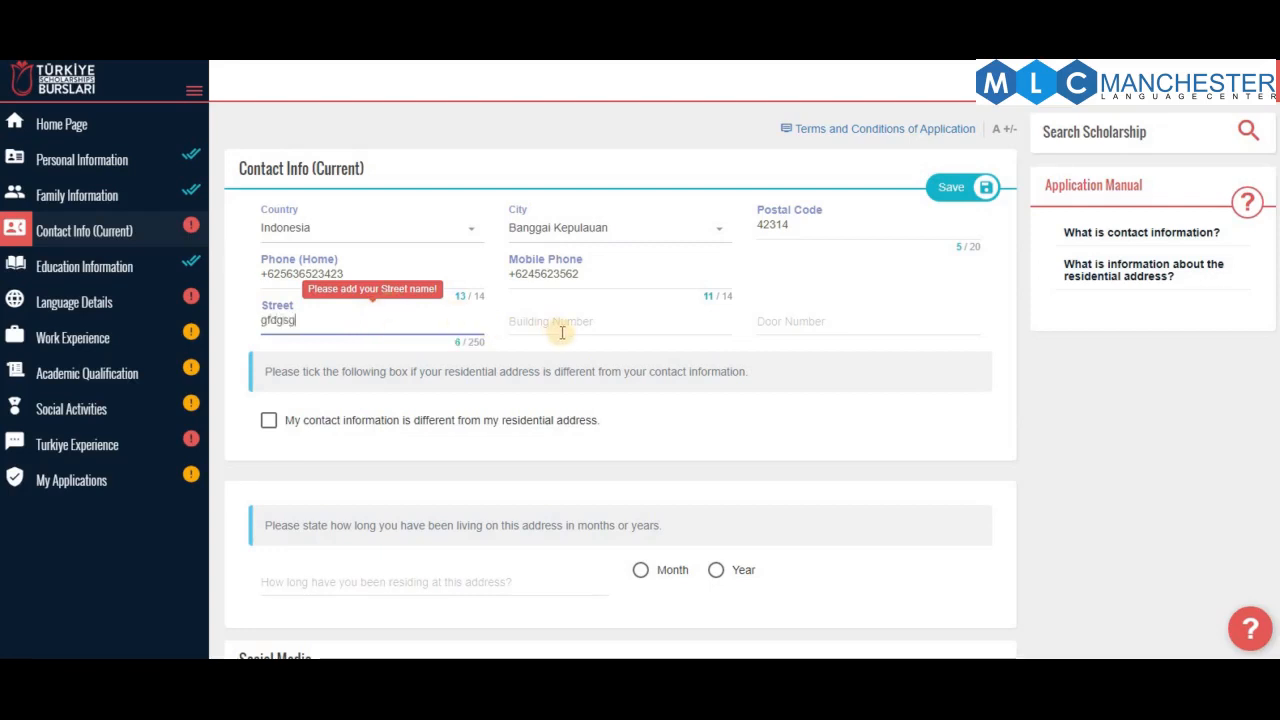
{"action": "left_click", "coordinate": [572, 324]}
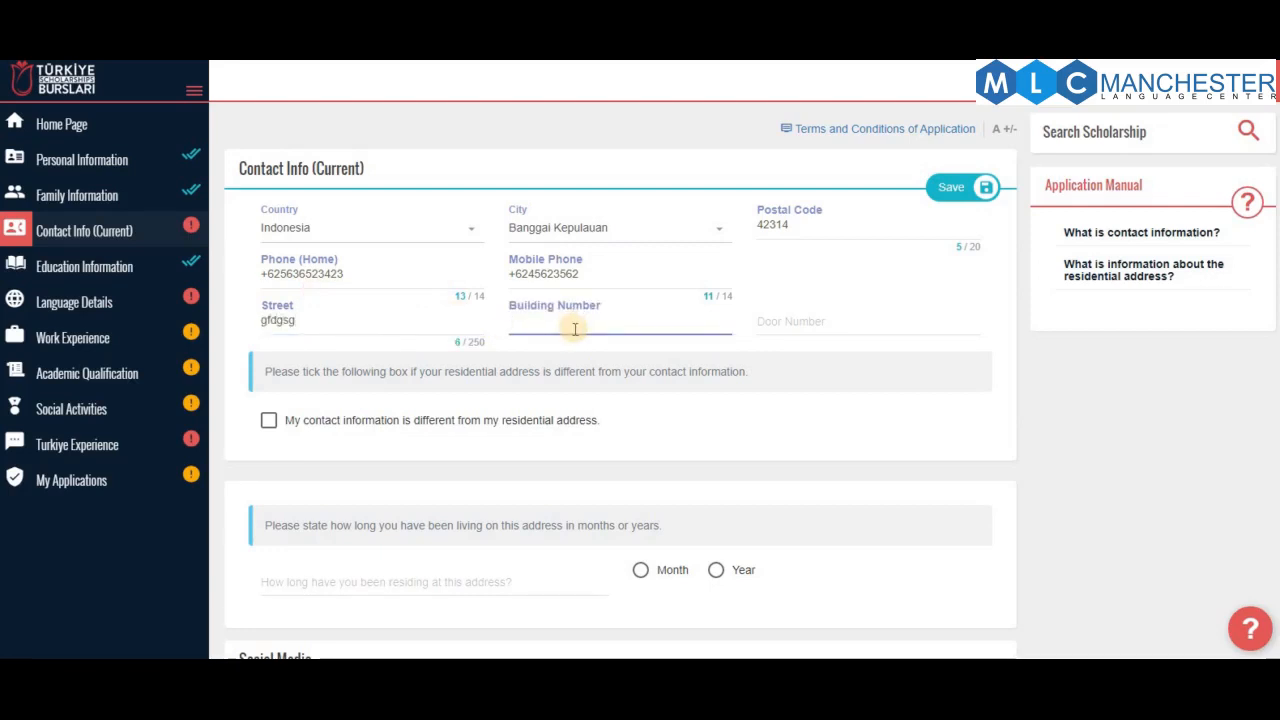
{"action": "type", "text": "3"}
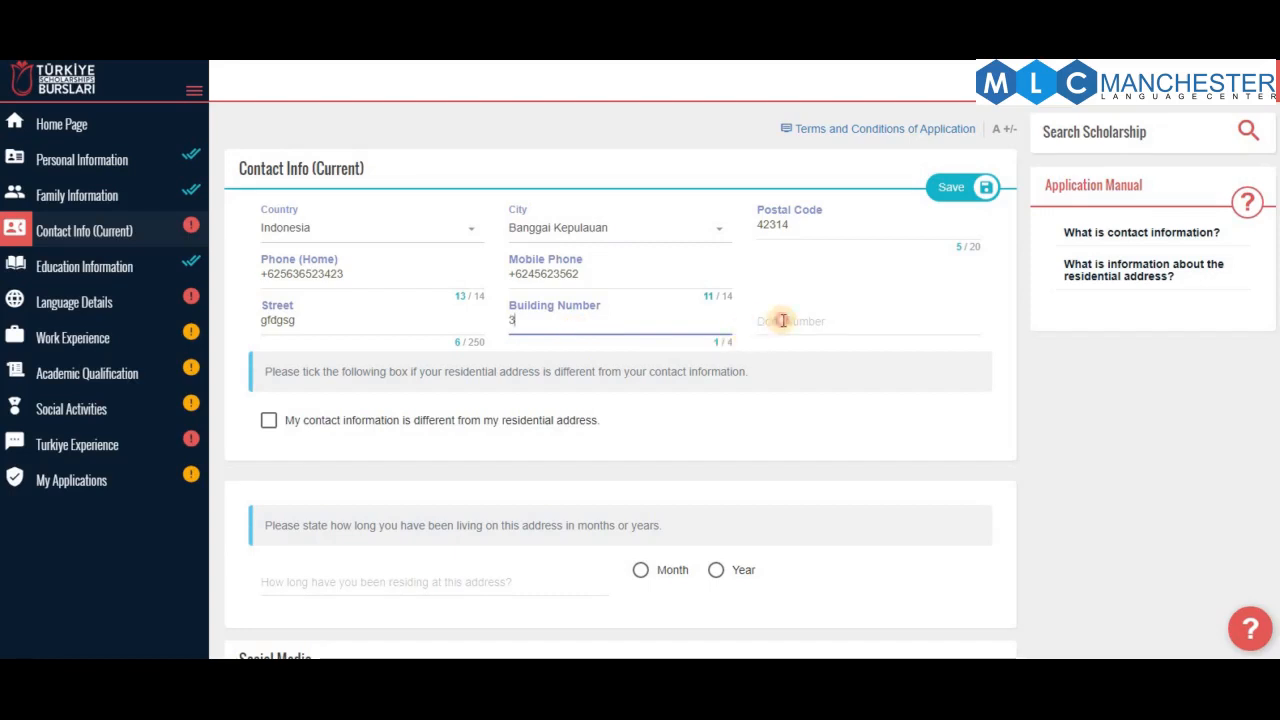
{"action": "left_click", "coordinate": [783, 320]}
{"action": "key", "text": "shift+Tab"}
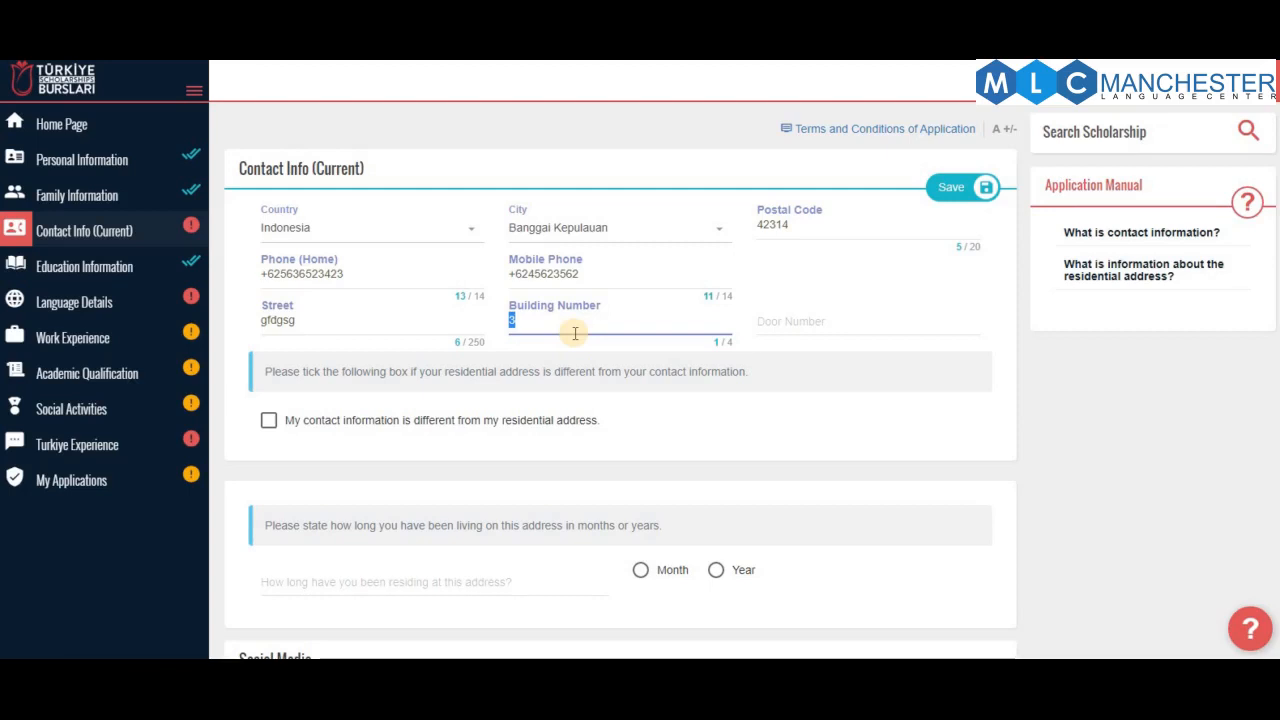
{"action": "left_click", "coordinate": [839, 309]}
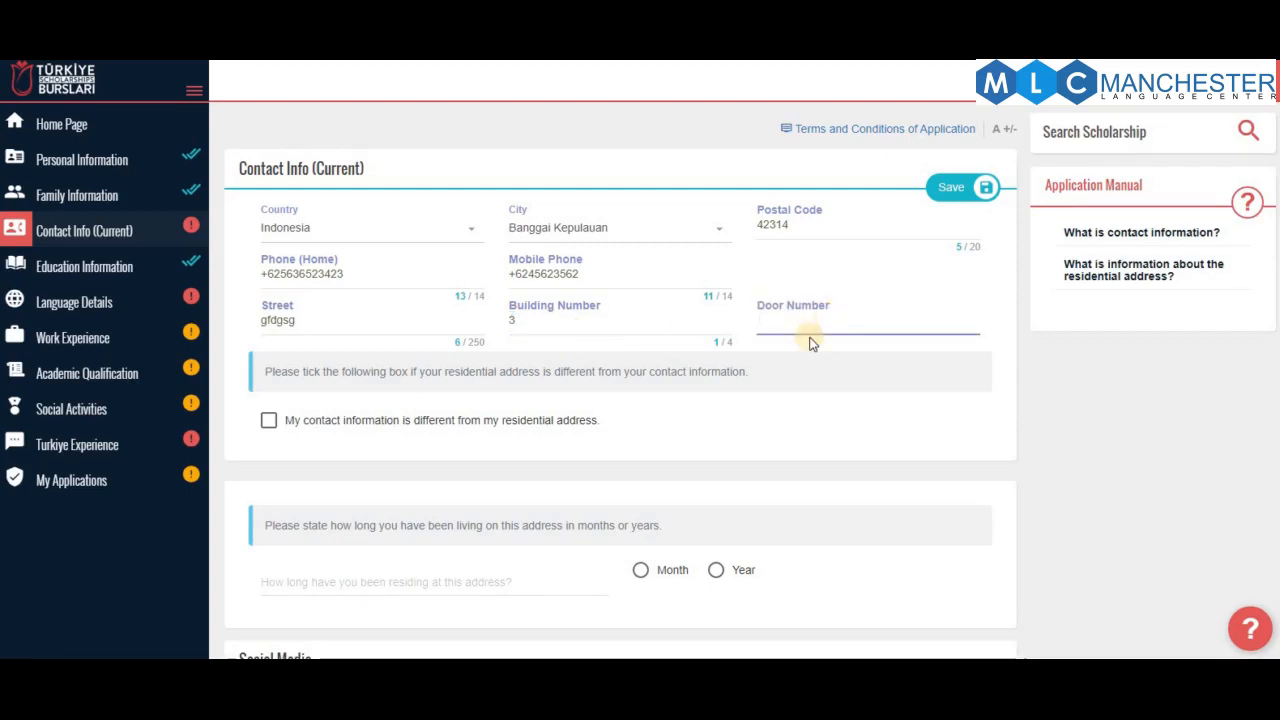
{"action": "type", "text": "4"}
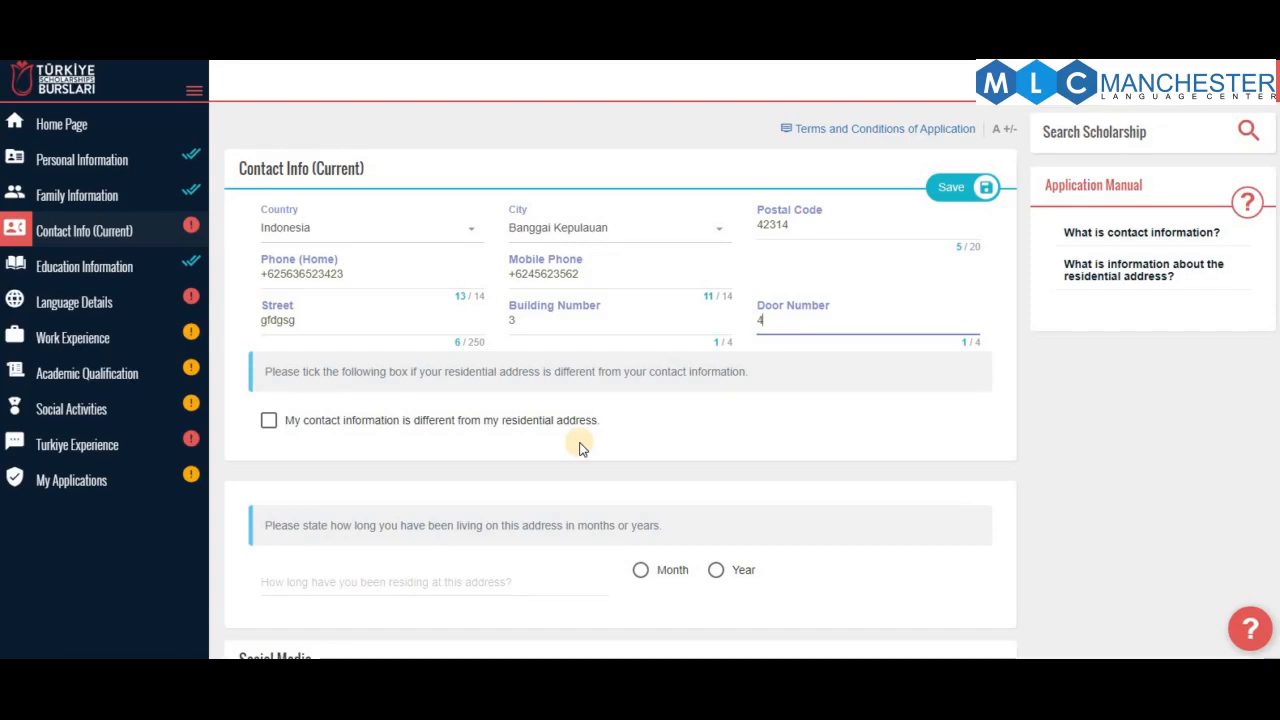
{"action": "scroll", "coordinate": [581, 449], "scroll_direction": "down", "scroll_amount": 2}
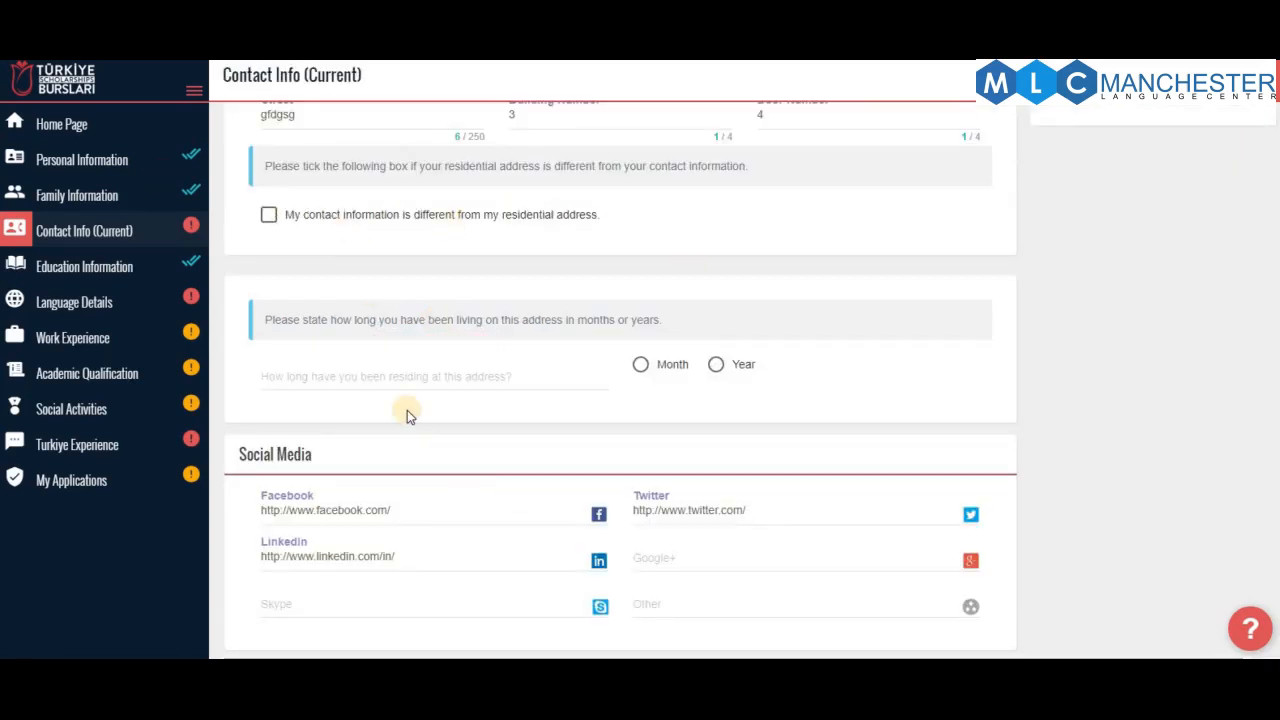
Record 23 years at the current address in Contact Info (Current) and save it
{"action": "left_click", "coordinate": [434, 386]}
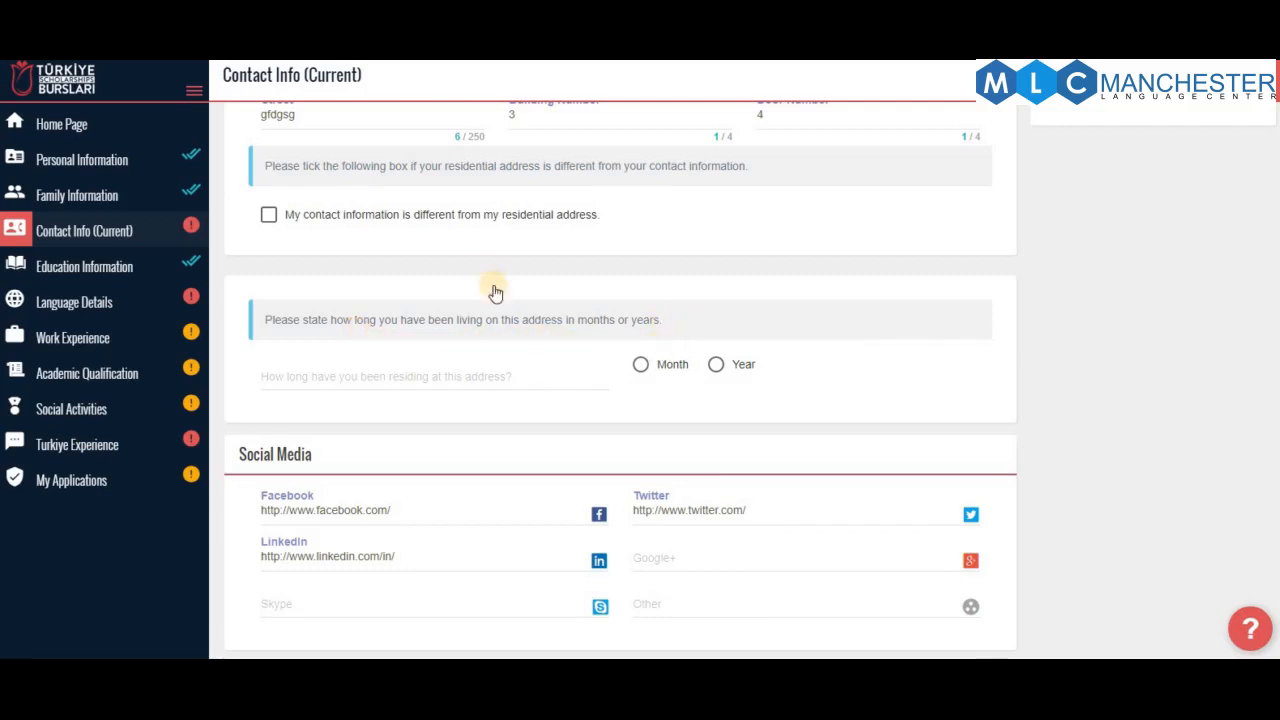
{"action": "scroll", "coordinate": [484, 270], "scroll_direction": "up", "scroll_amount": 2}
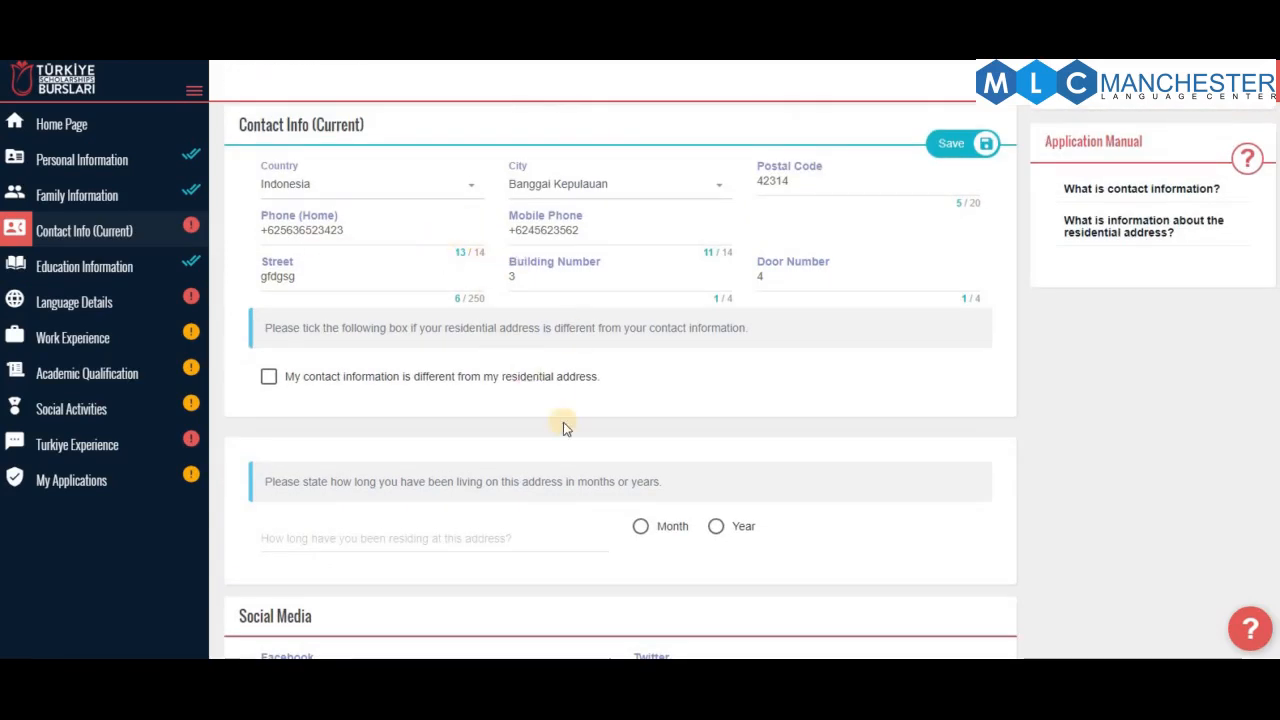
{"action": "scroll", "coordinate": [640, 426], "scroll_direction": "down", "scroll_amount": 1}
{"action": "left_click", "coordinate": [716, 445]}
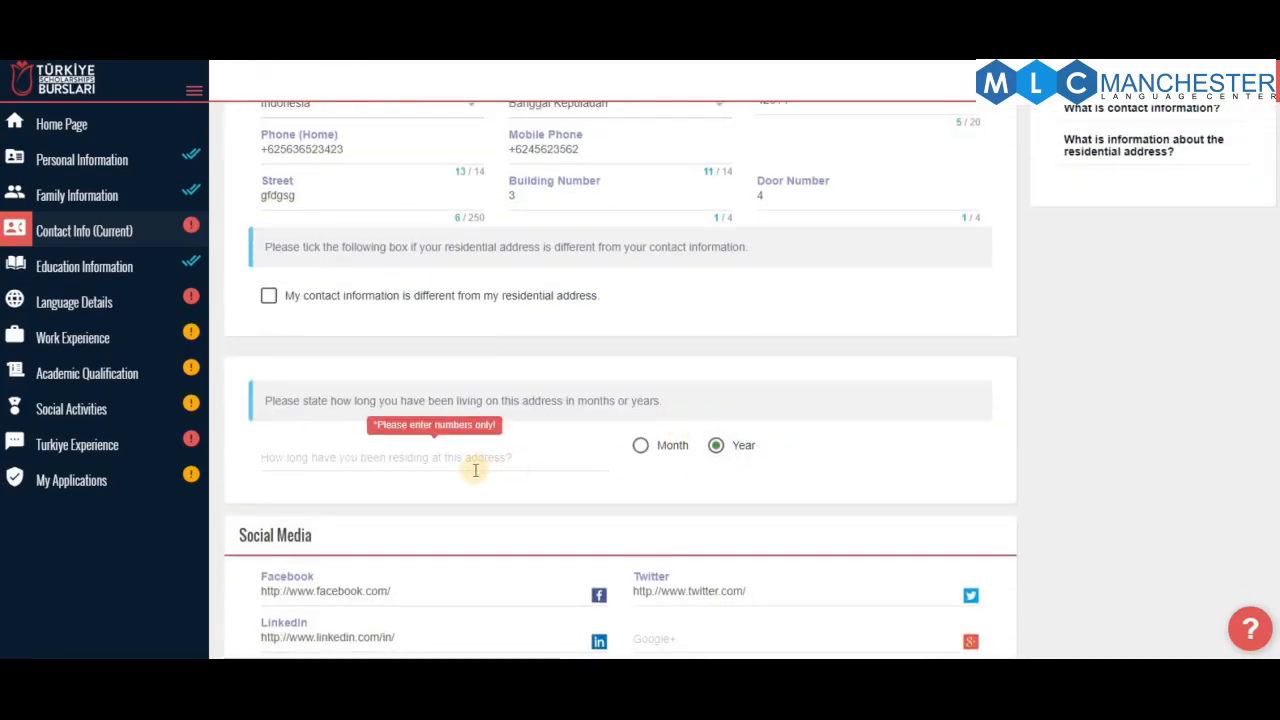
{"action": "left_click", "coordinate": [475, 467]}
{"action": "type", "text": "23"}
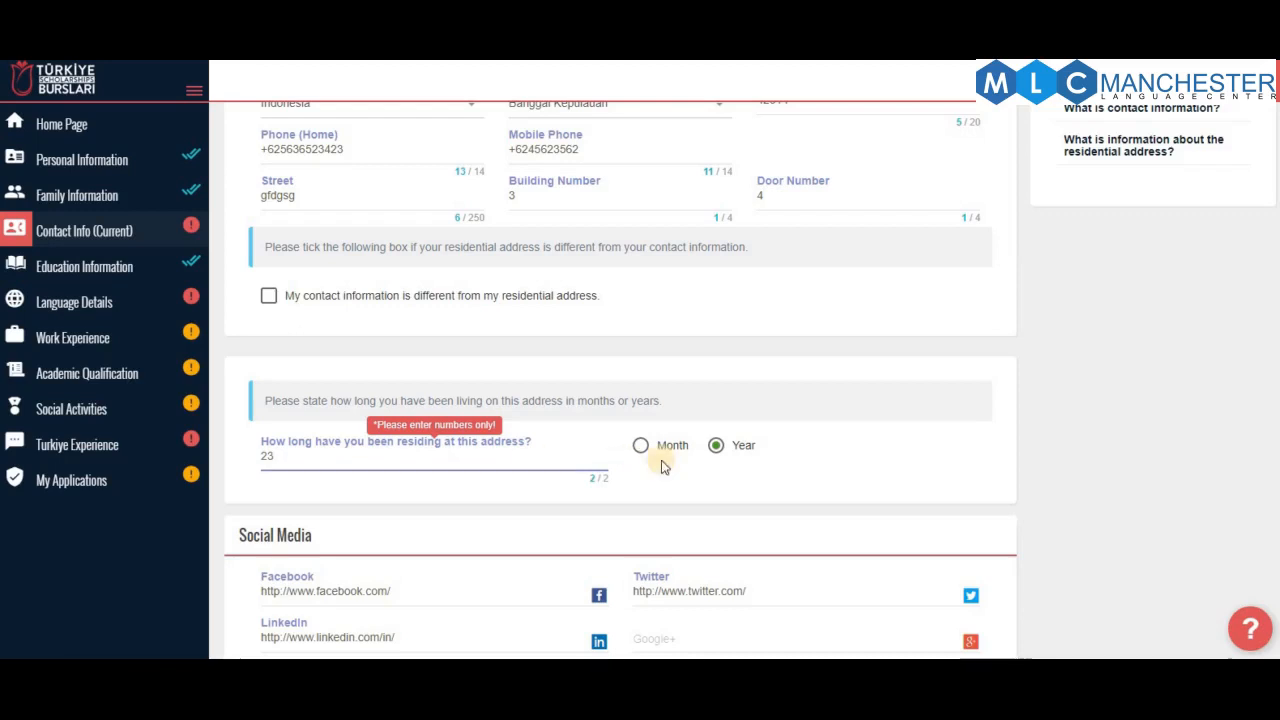
{"action": "scroll", "coordinate": [680, 463], "scroll_direction": "down", "scroll_amount": 1}
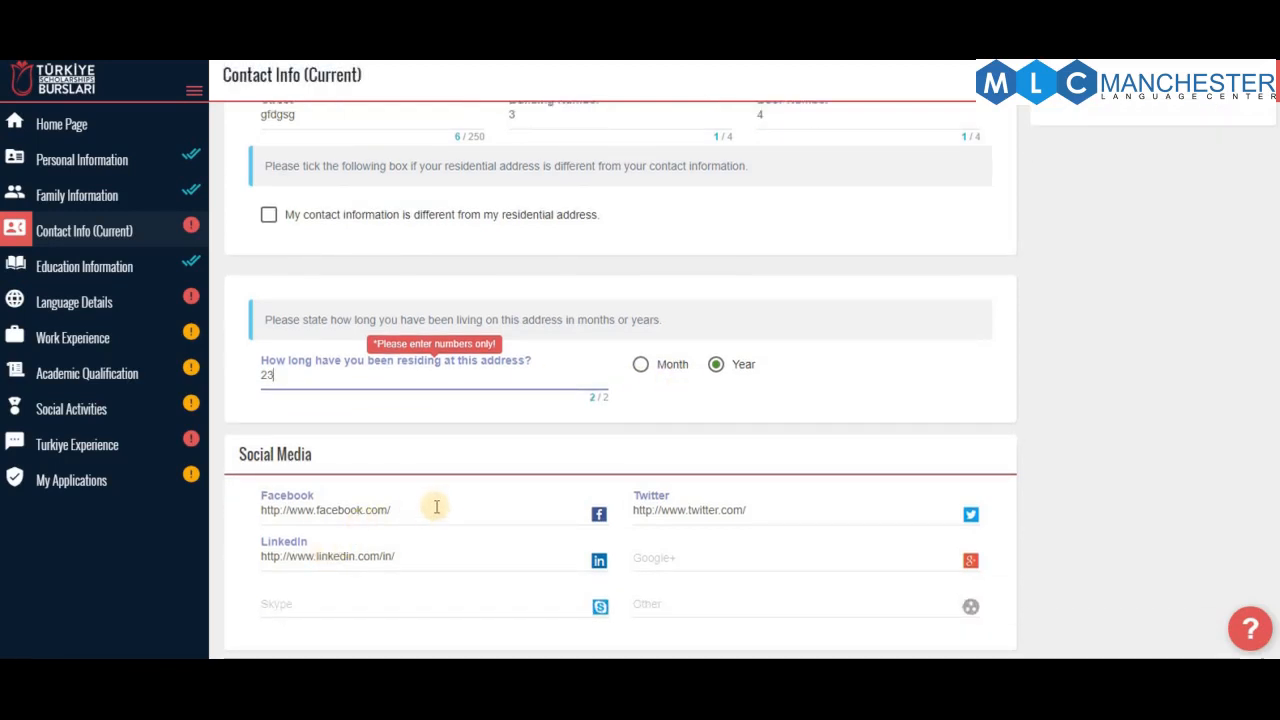
{"action": "left_click", "coordinate": [417, 562]}
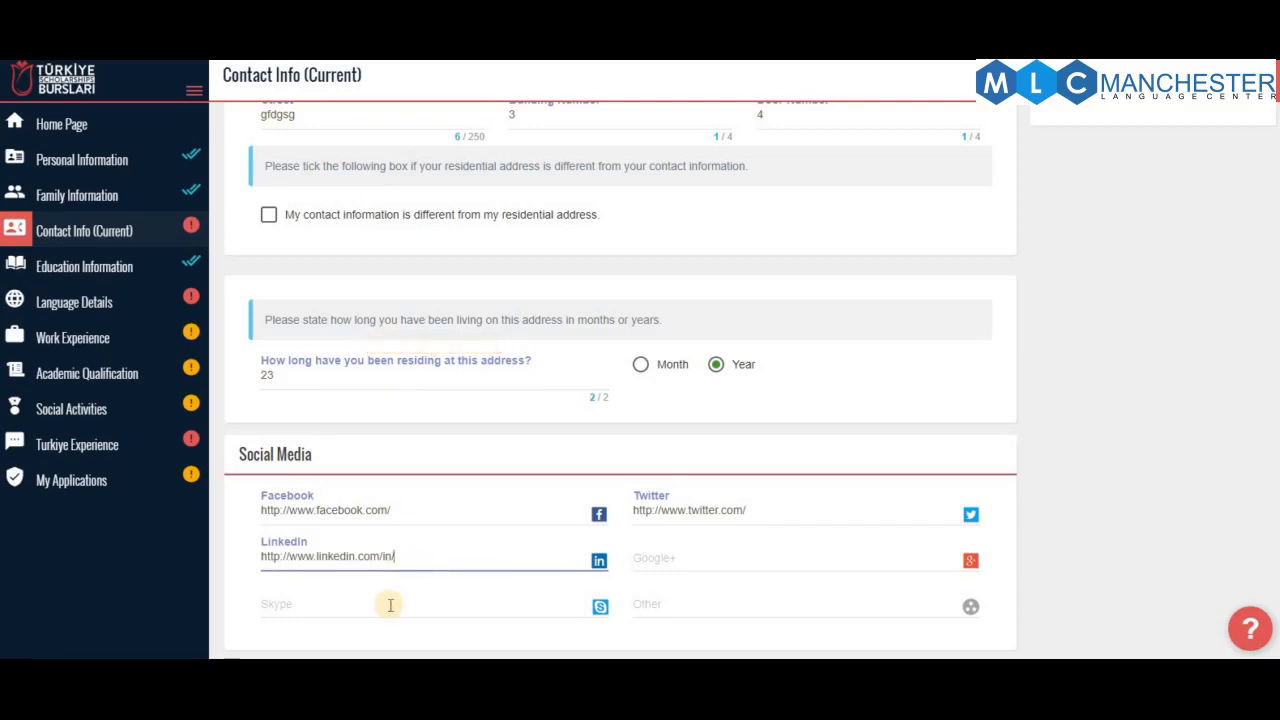
{"action": "left_click", "coordinate": [391, 603]}
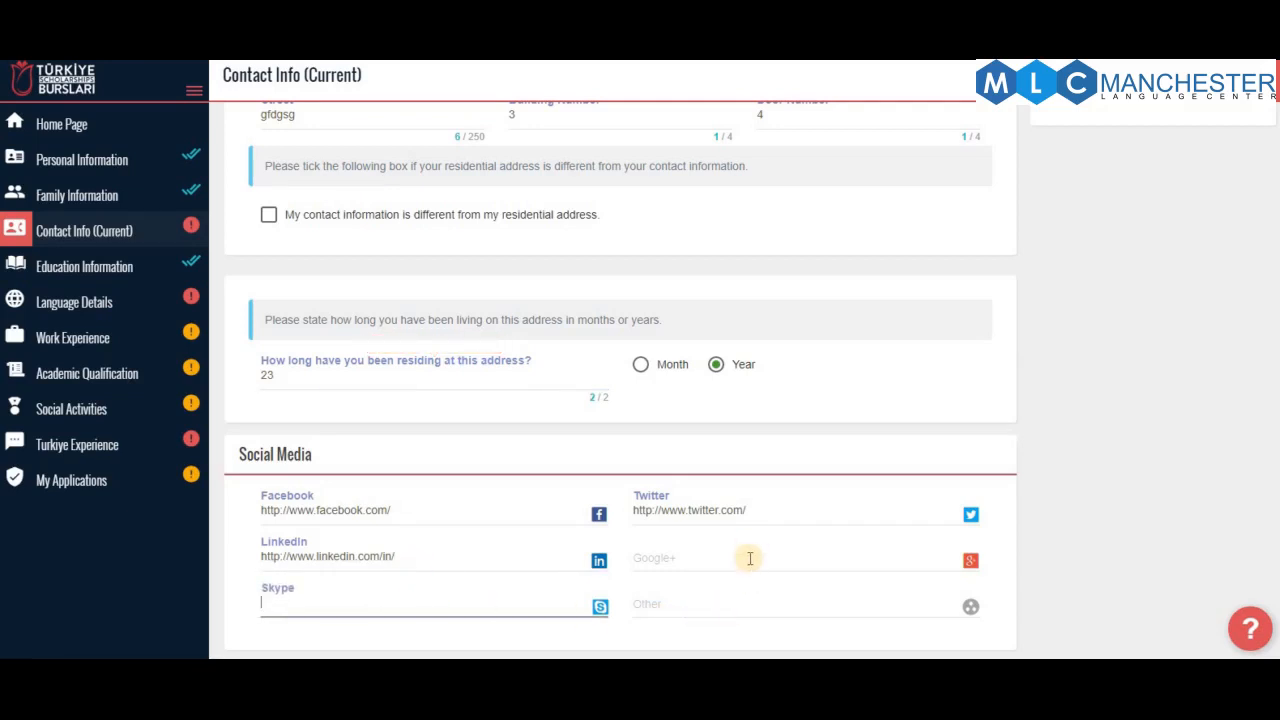
{"action": "scroll", "coordinate": [1100, 400], "scroll_direction": "up", "scroll_amount": 3}
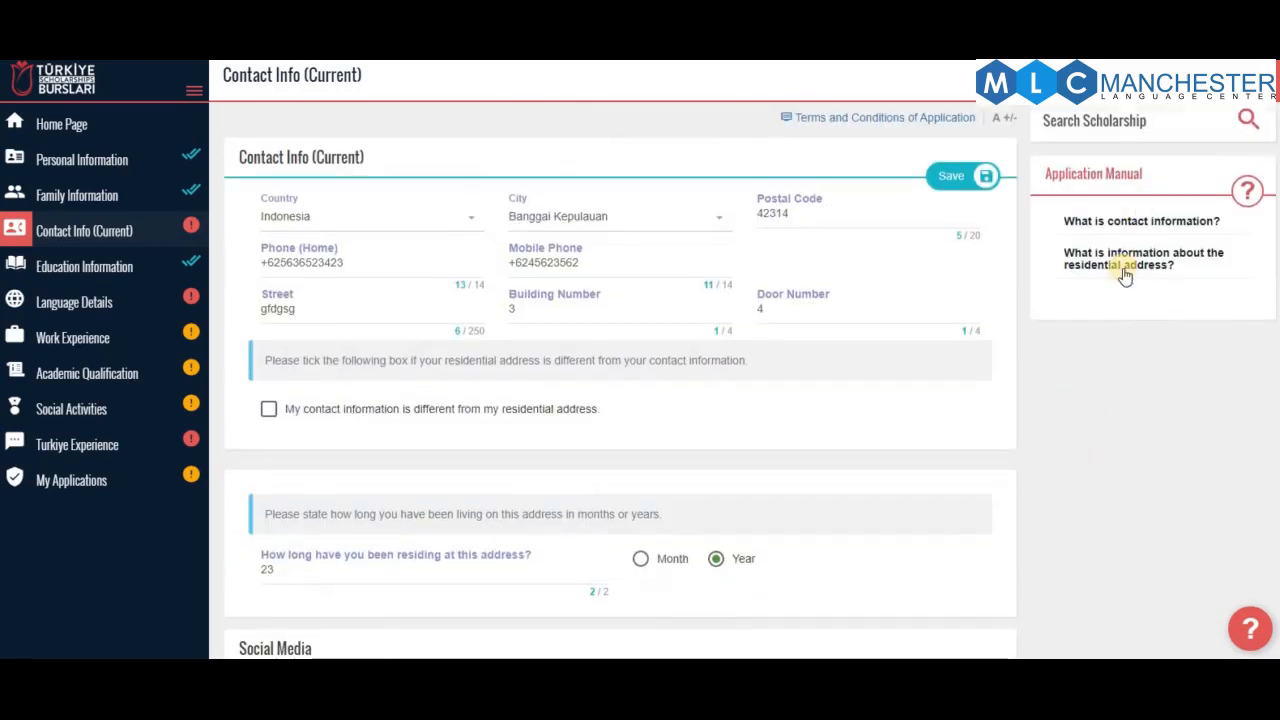
{"action": "left_click", "coordinate": [969, 180]}
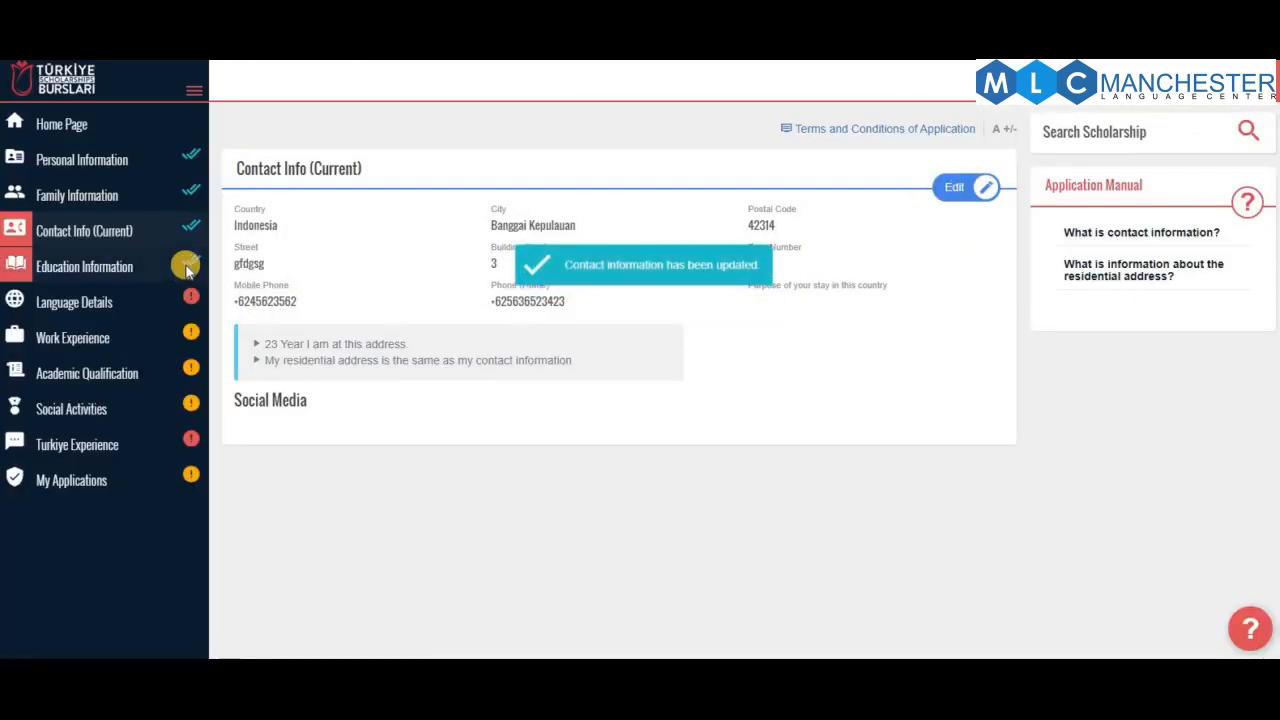
Set the native language to Indonesian (Bahasa Indonesia) in Language Details and start a new other-language entry
{"action": "left_click", "coordinate": [107, 311]}
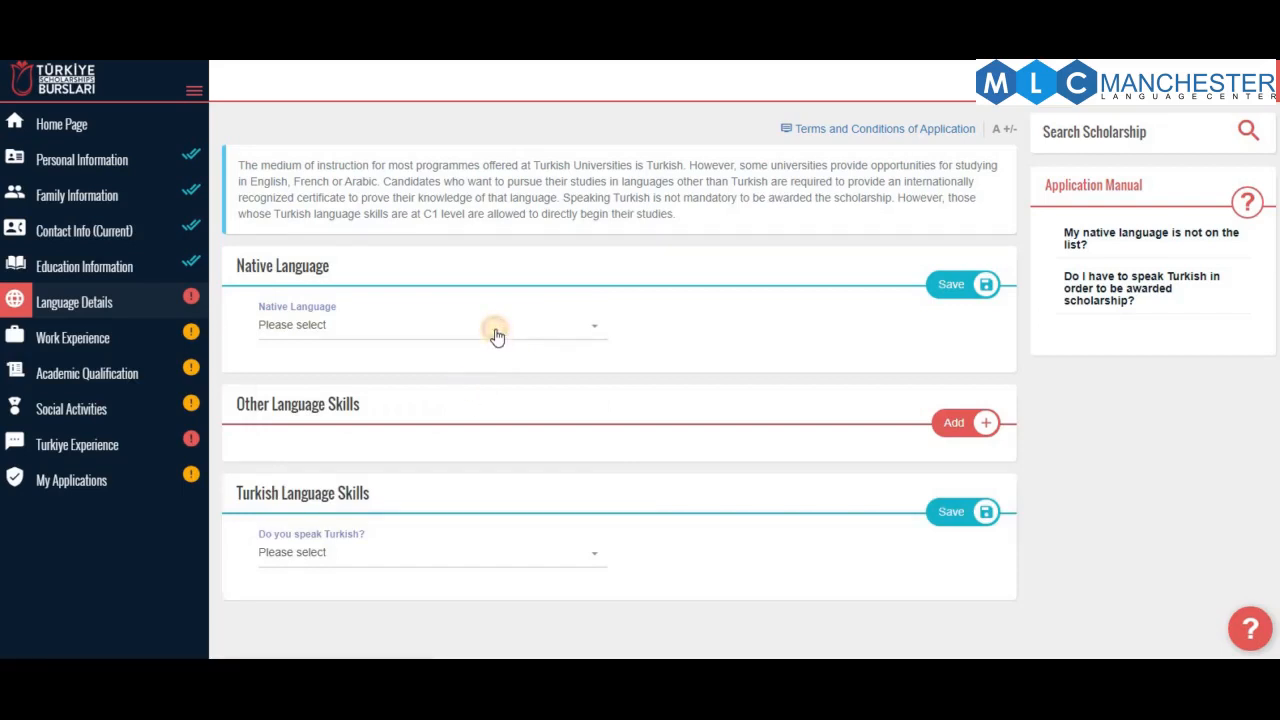
{"action": "left_click", "coordinate": [497, 336]}
{"action": "type", "text": "in"}
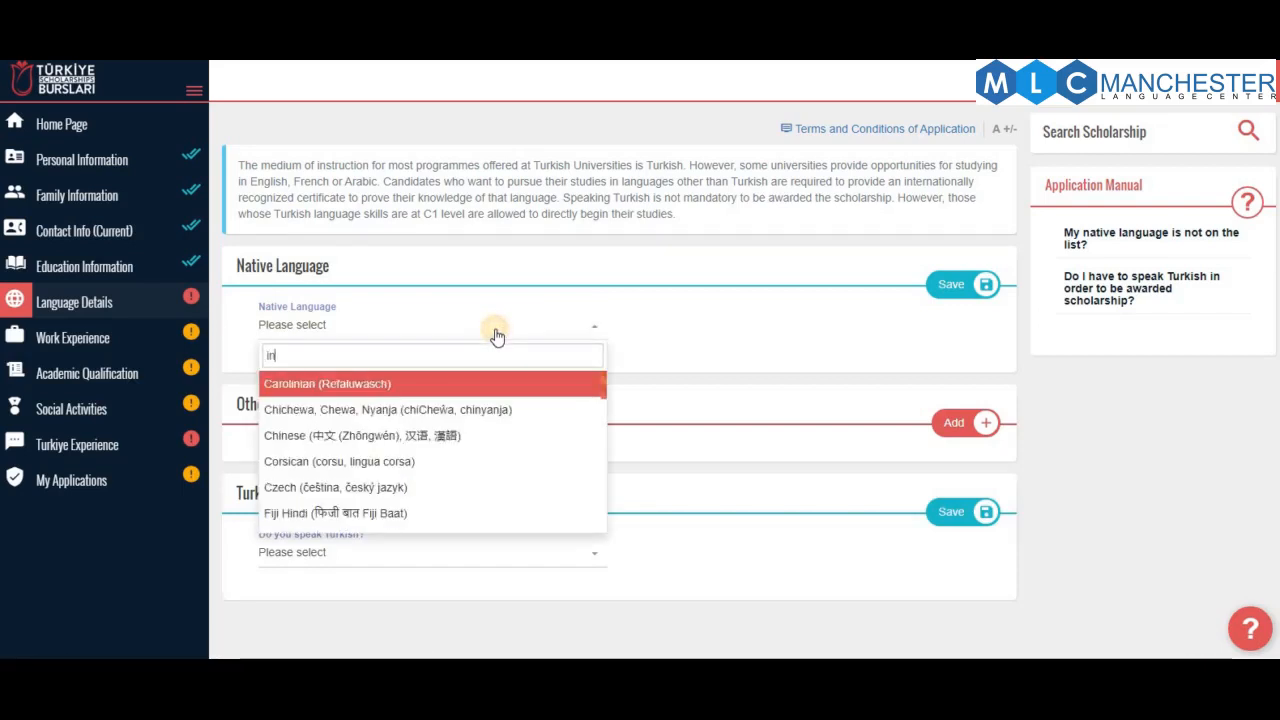
{"action": "type", "text": "do"}
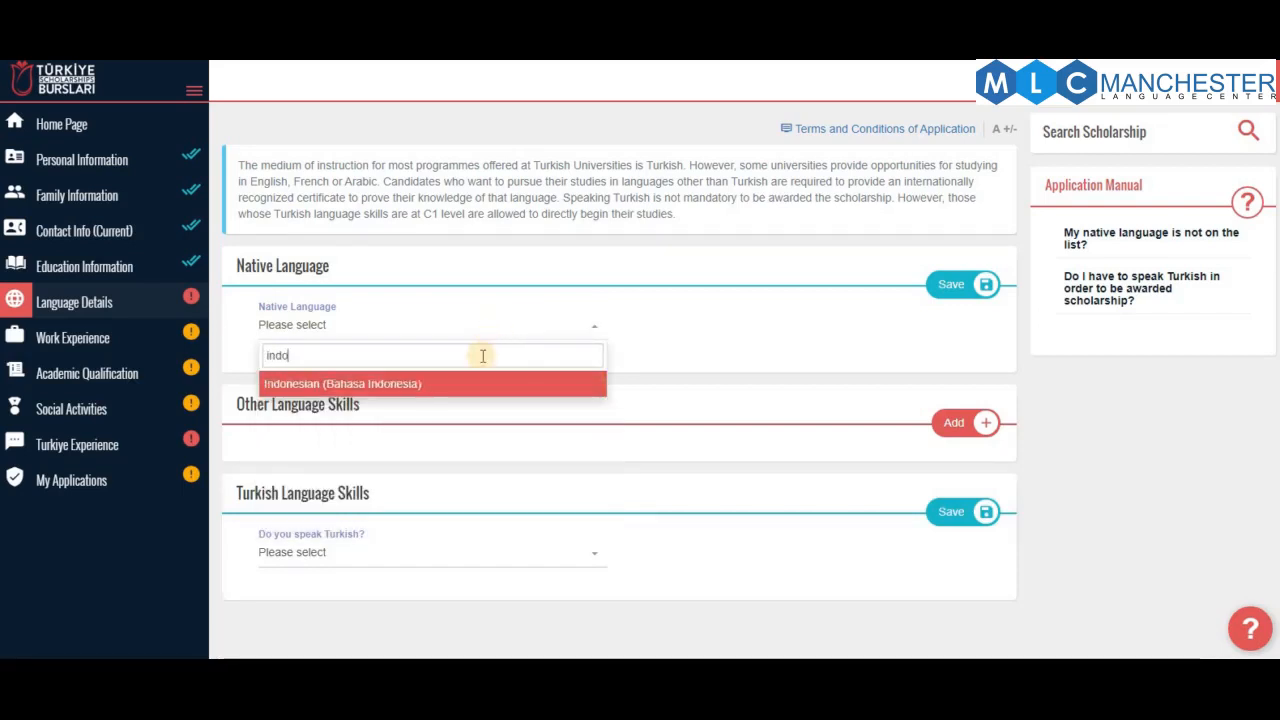
{"action": "left_click", "coordinate": [465, 383]}
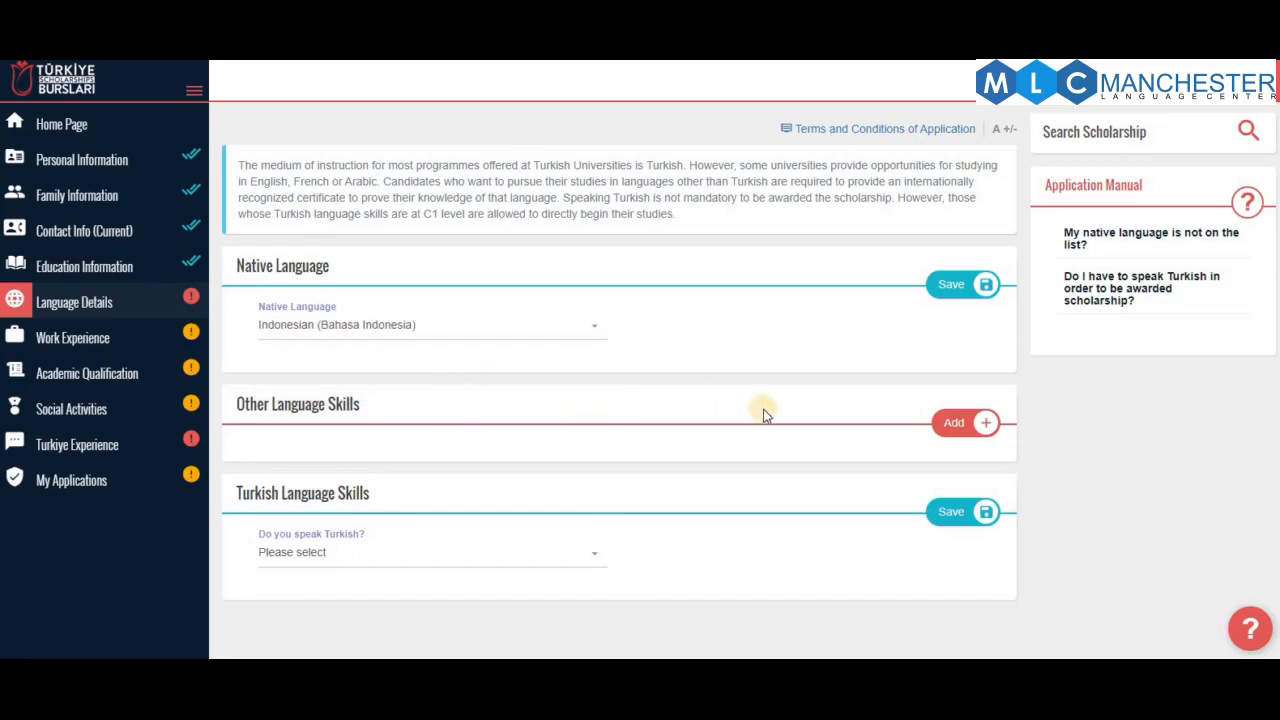
{"action": "left_click", "coordinate": [973, 425]}
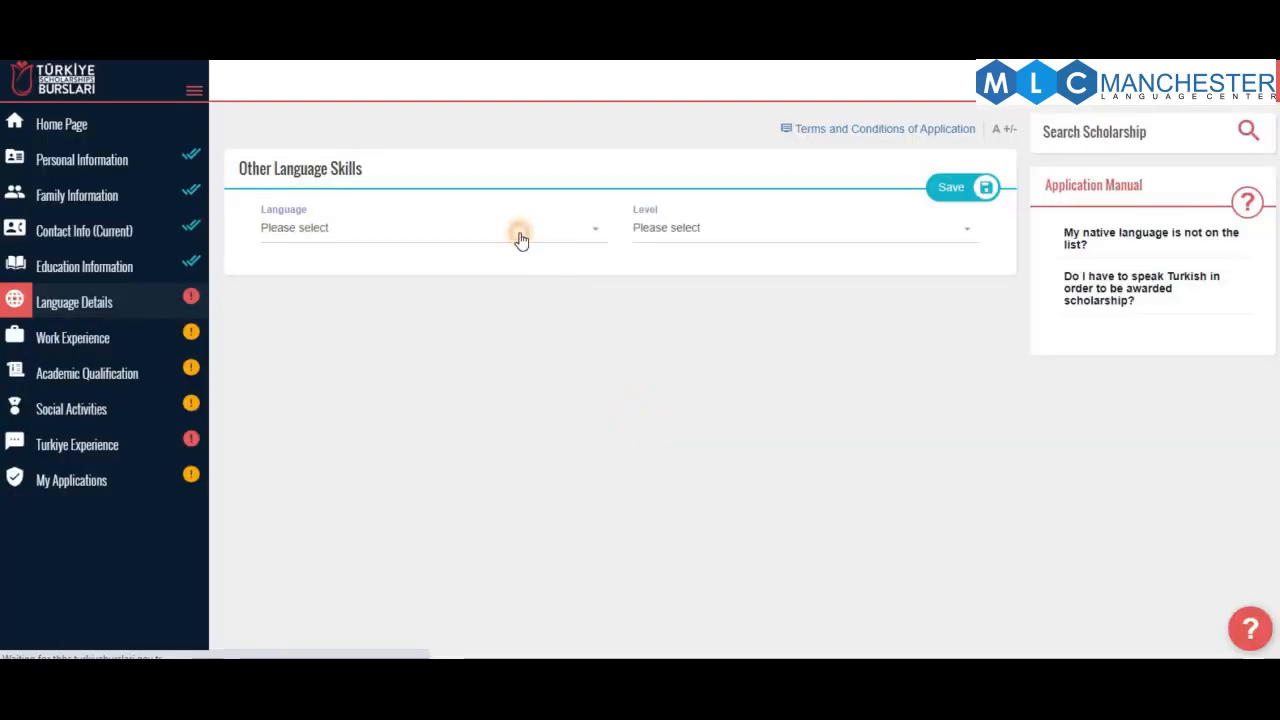
Choose English as an additional language at Advanced level
{"action": "left_click", "coordinate": [521, 238]}
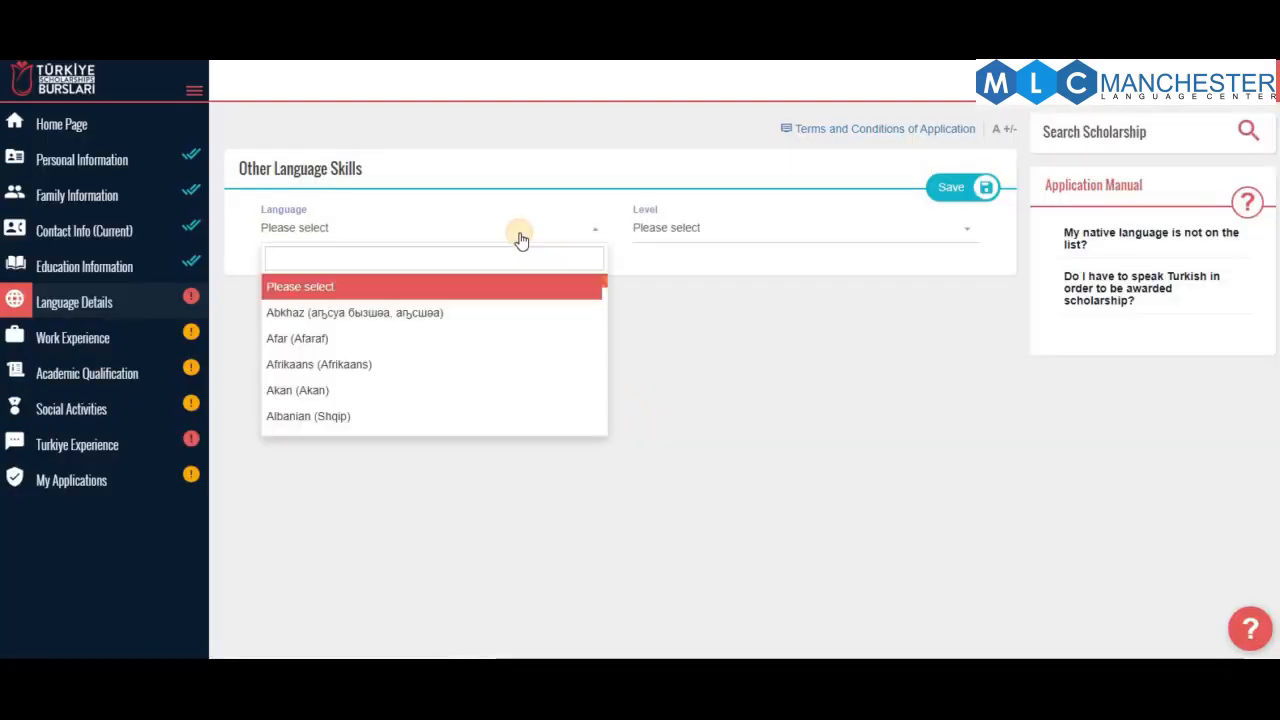
{"action": "type", "text": "engl"}
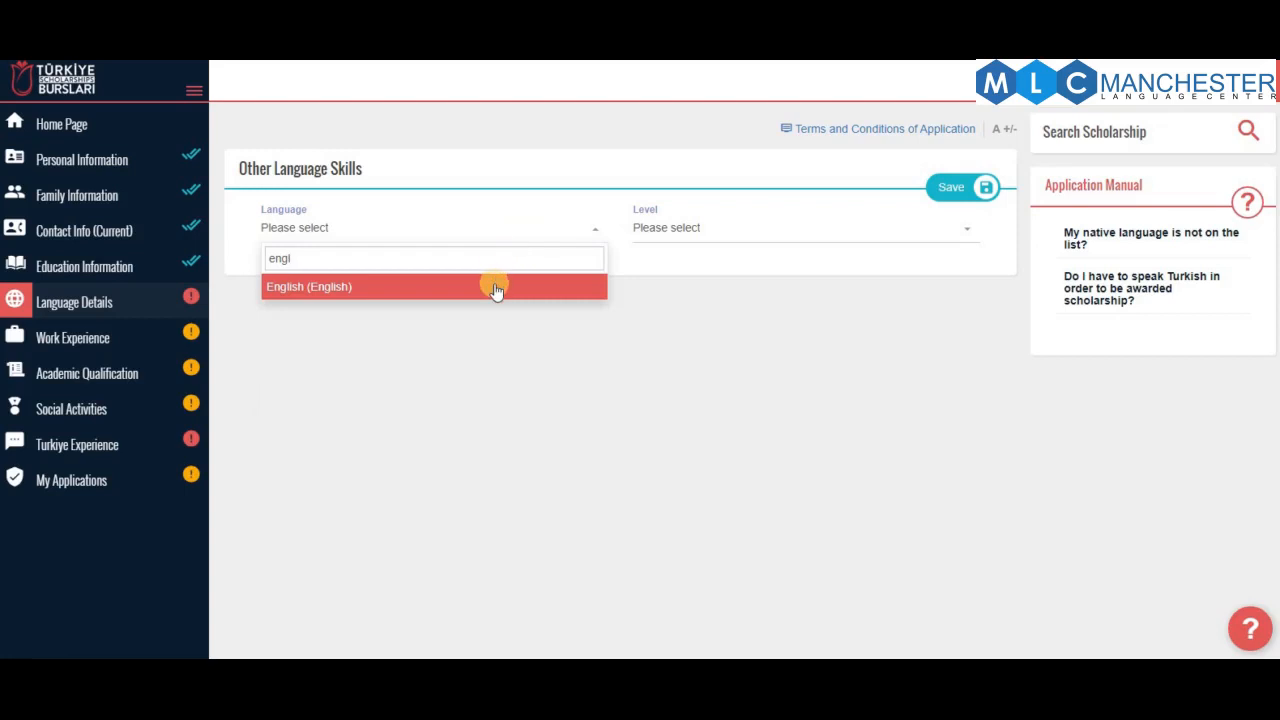
{"action": "left_click", "coordinate": [496, 288]}
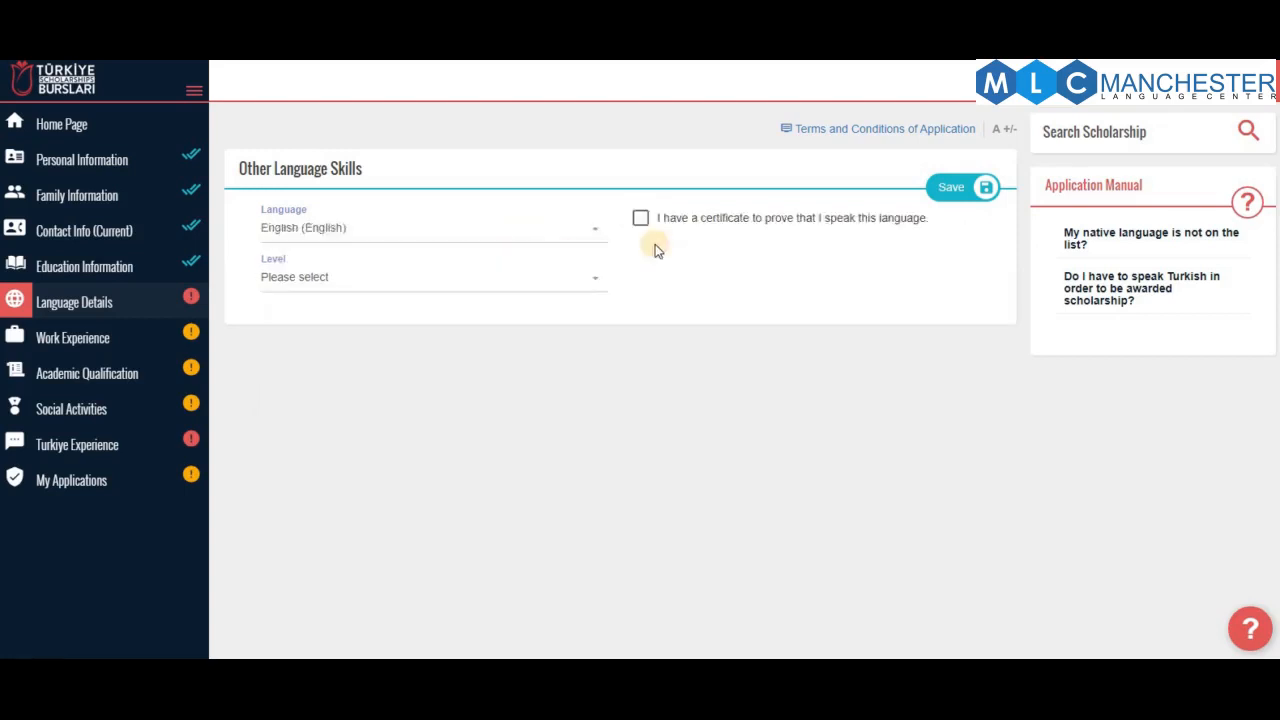
{"action": "left_click", "coordinate": [410, 284]}
{"action": "left_click", "coordinate": [404, 361]}
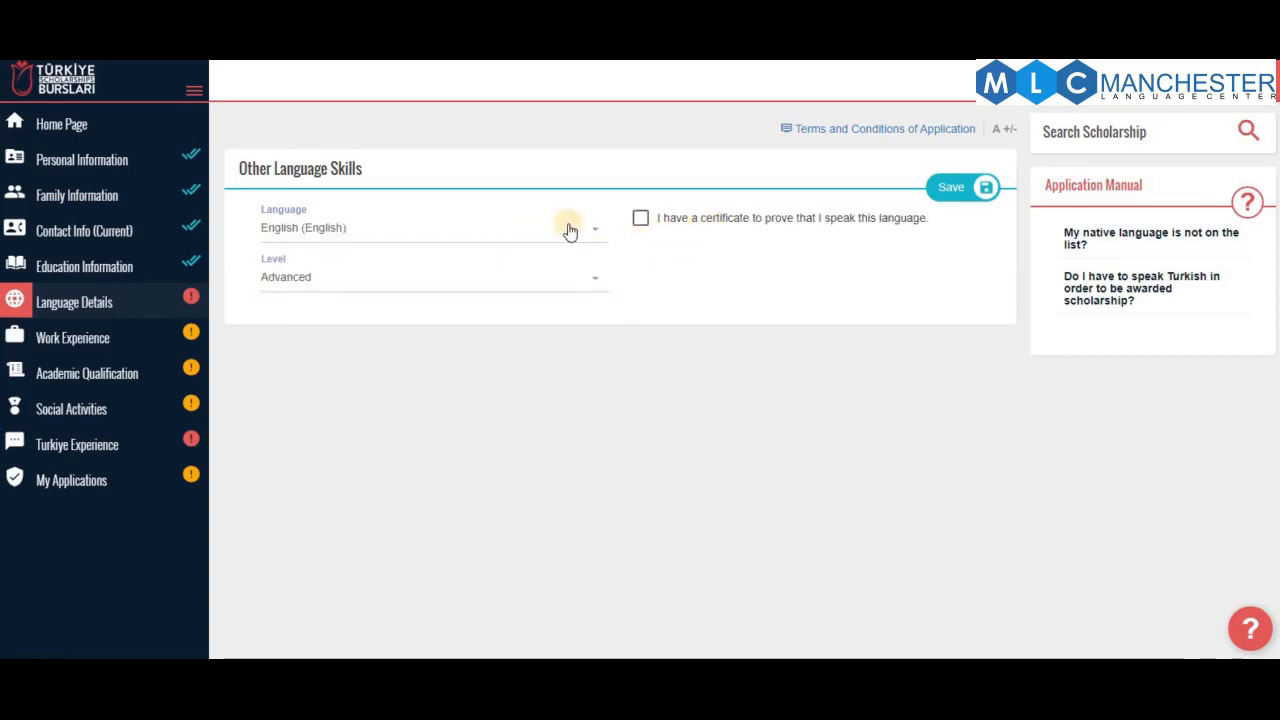
Leave the certificate box unticked with no file attached and save the English skill
{"action": "left_click", "coordinate": [639, 220]}
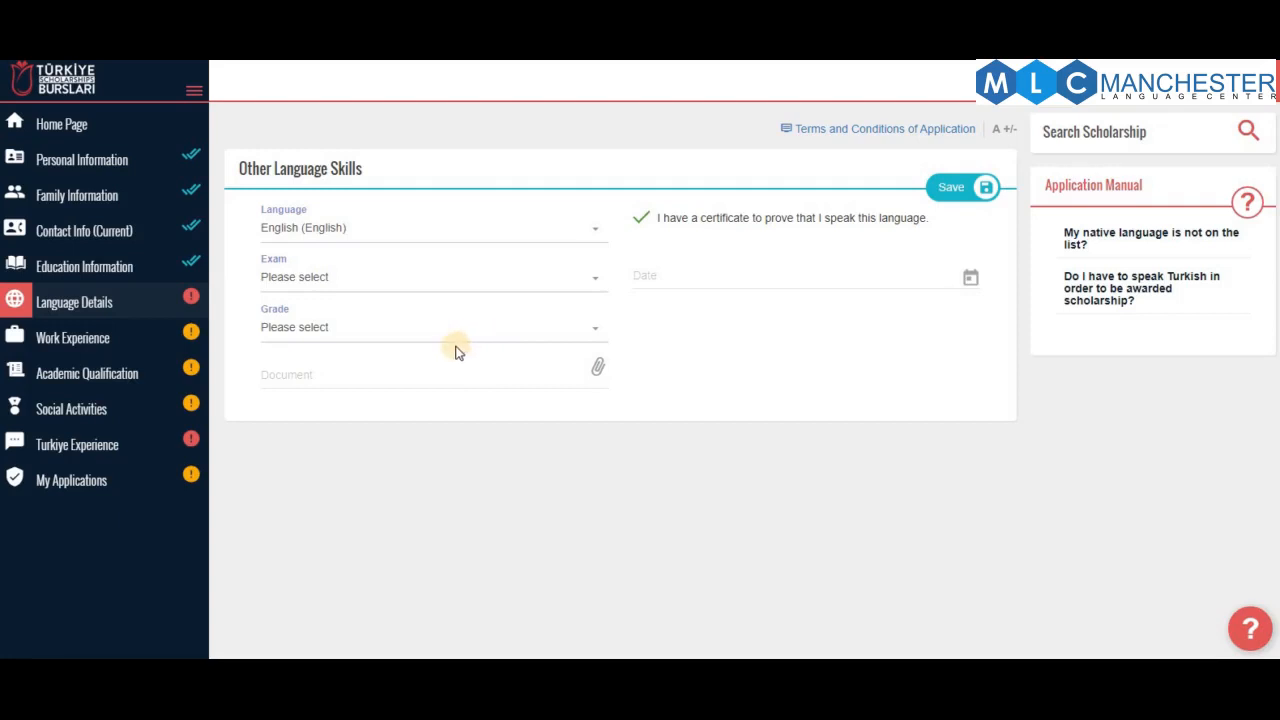
{"action": "left_click", "coordinate": [424, 343]}
{"action": "left_click", "coordinate": [424, 340]}
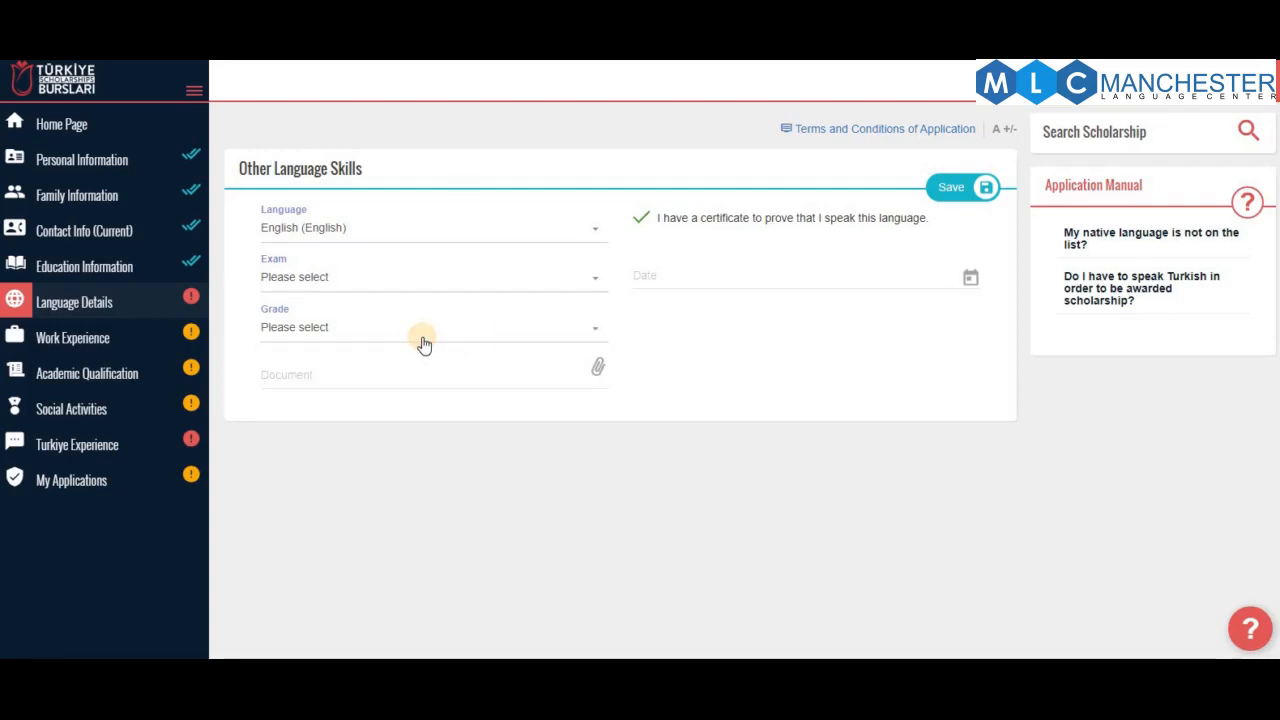
{"action": "left_click", "coordinate": [423, 333]}
{"action": "left_click", "coordinate": [737, 287]}
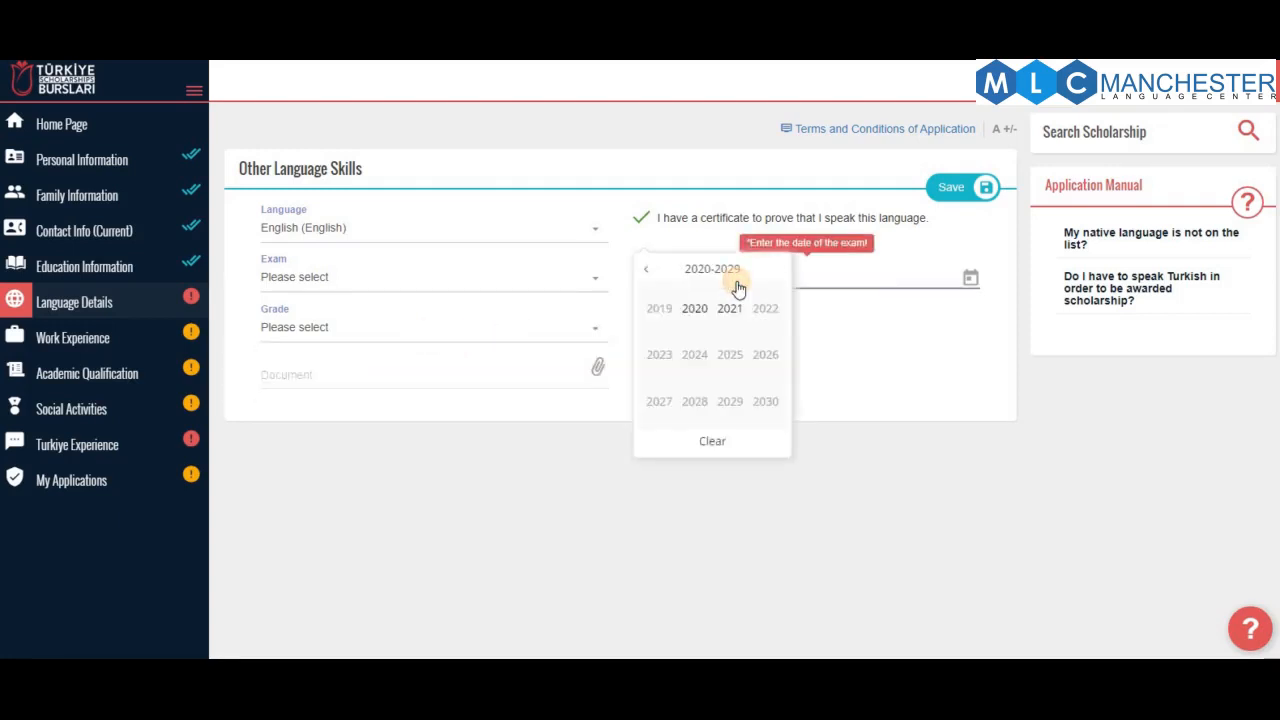
{"action": "left_click", "coordinate": [421, 381]}
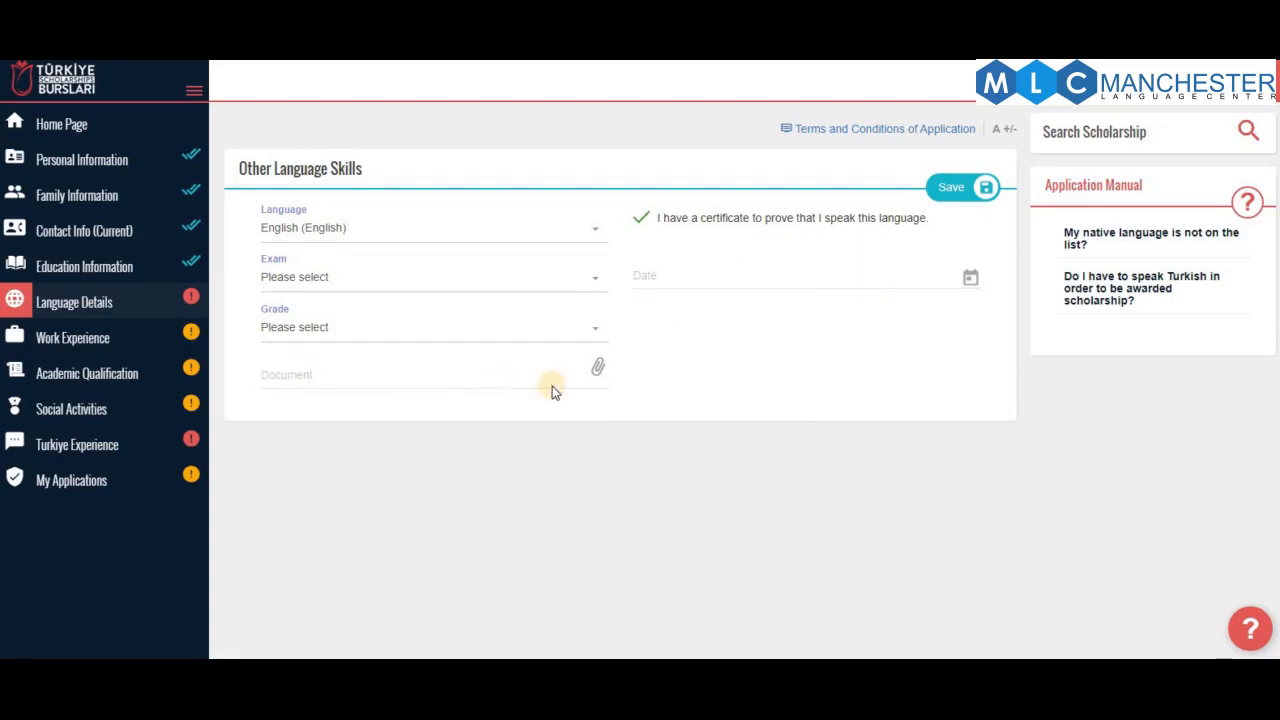
{"action": "left_click", "coordinate": [631, 91]}
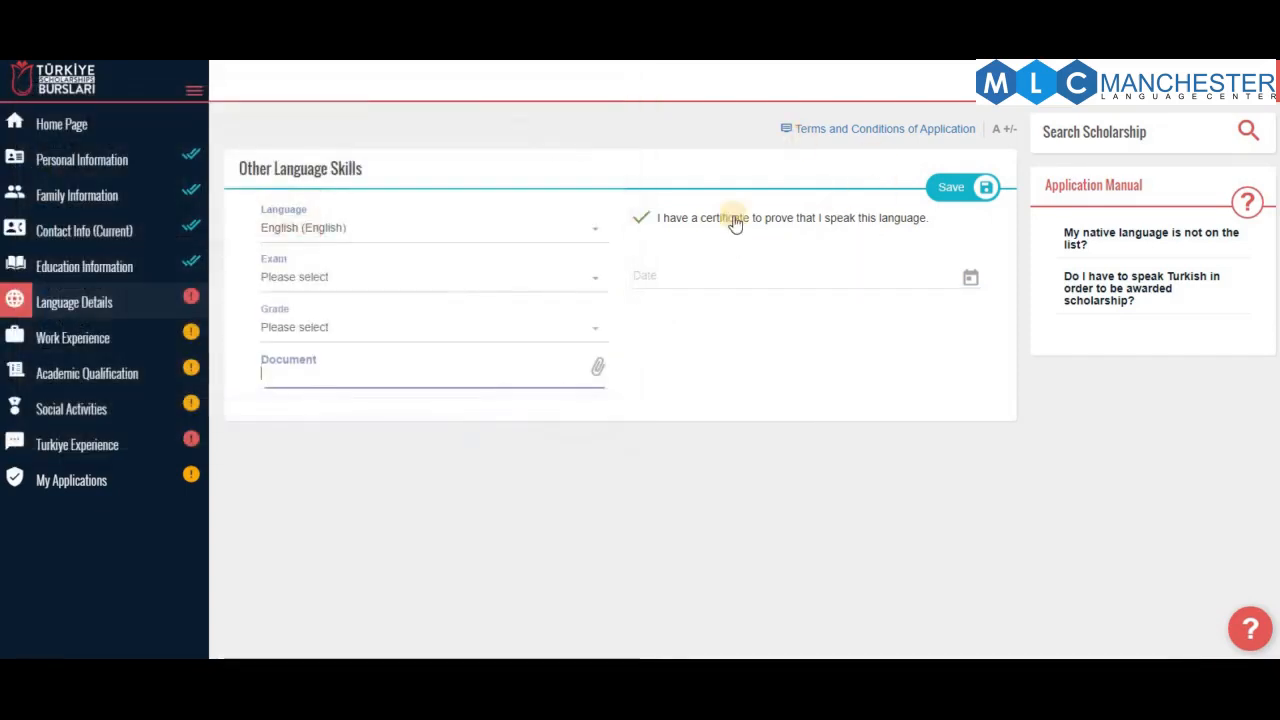
{"action": "left_click", "coordinate": [645, 218]}
{"action": "left_click", "coordinate": [958, 190]}
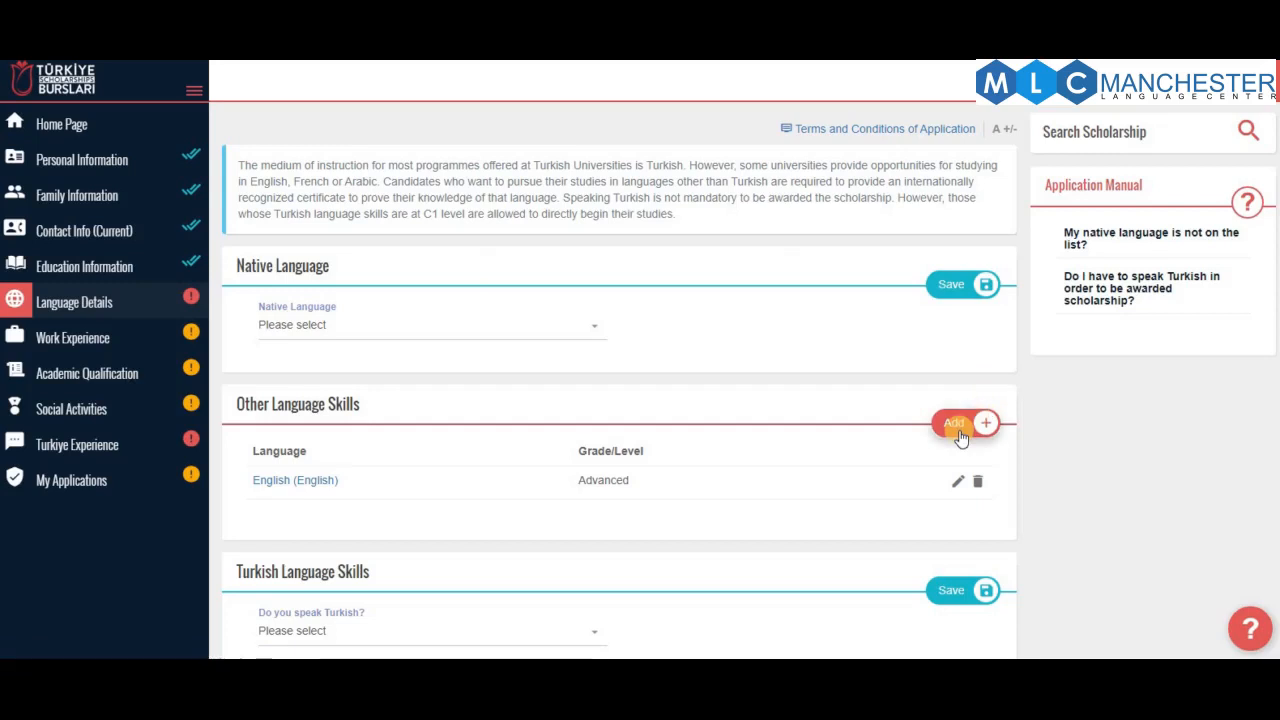
Answer No to 'Do you speak Turkish?' and save it
{"action": "scroll", "coordinate": [737, 503], "scroll_direction": "down", "scroll_amount": 2}
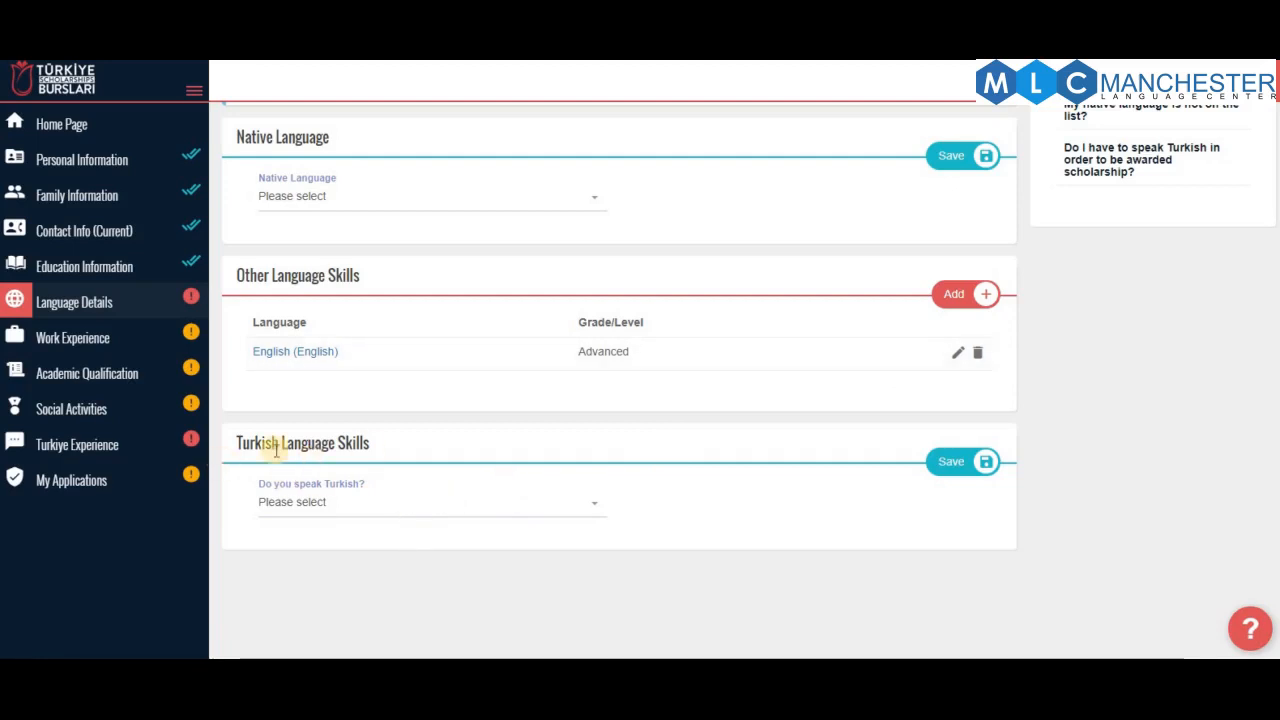
{"action": "left_click", "coordinate": [325, 512]}
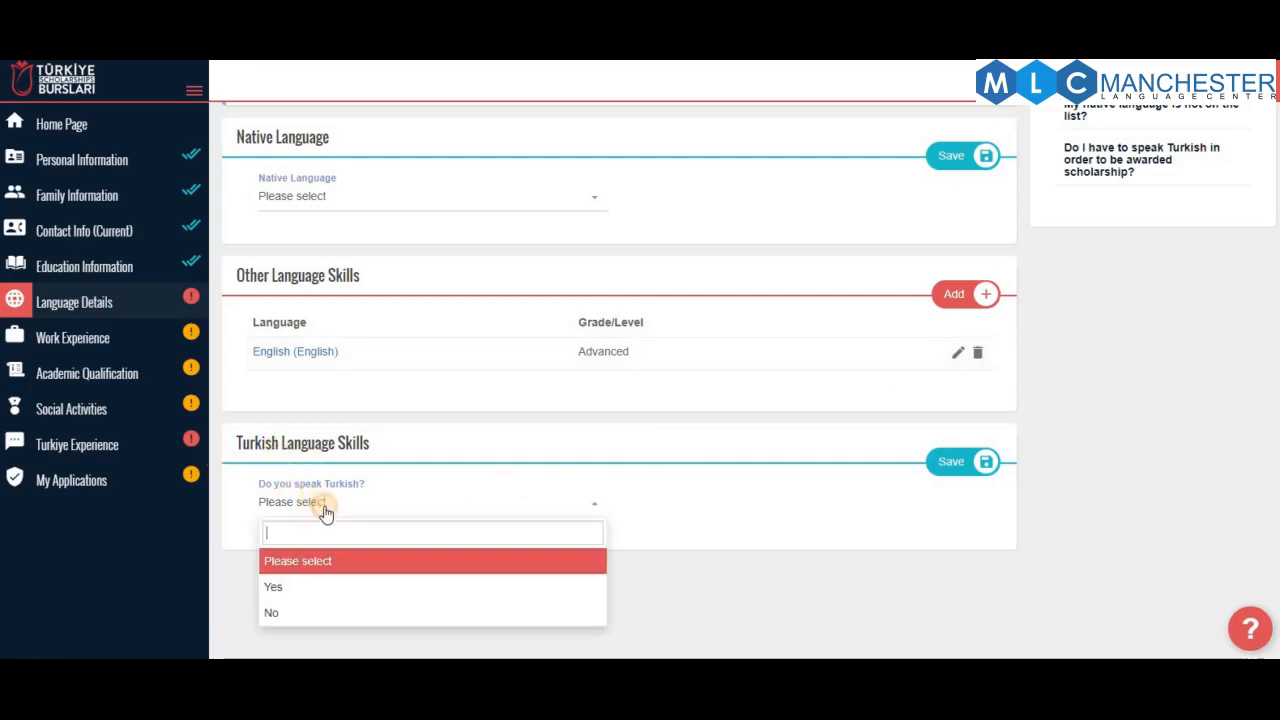
{"action": "left_click", "coordinate": [352, 613]}
{"action": "left_click", "coordinate": [984, 462]}
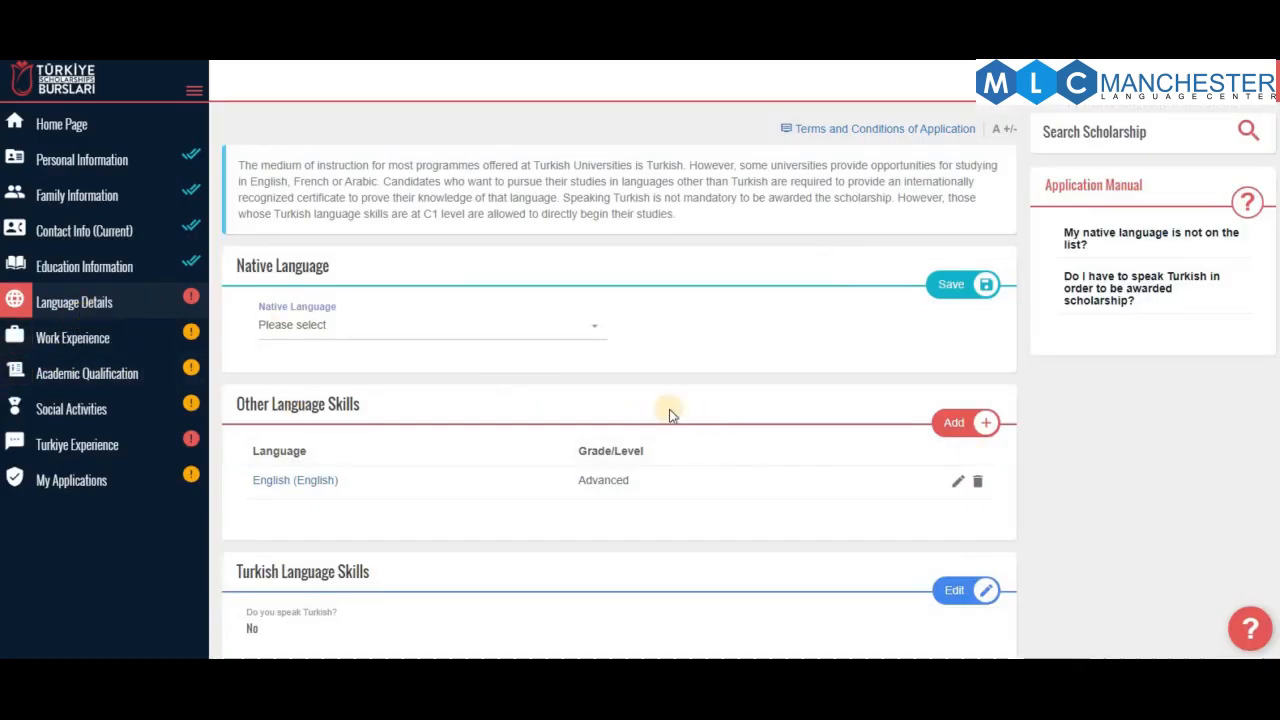
Re-select Indonesian as the native language, save, and move to Work Experience
{"action": "left_click", "coordinate": [477, 334]}
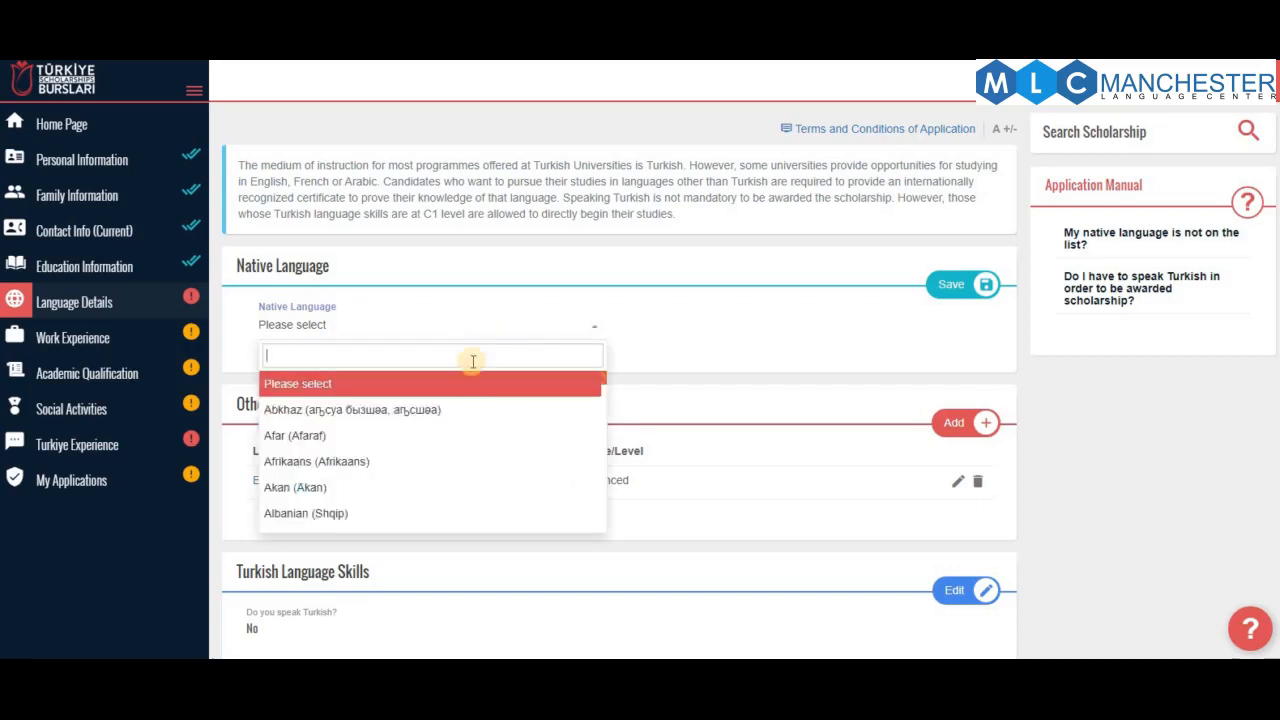
{"action": "type", "text": "indo"}
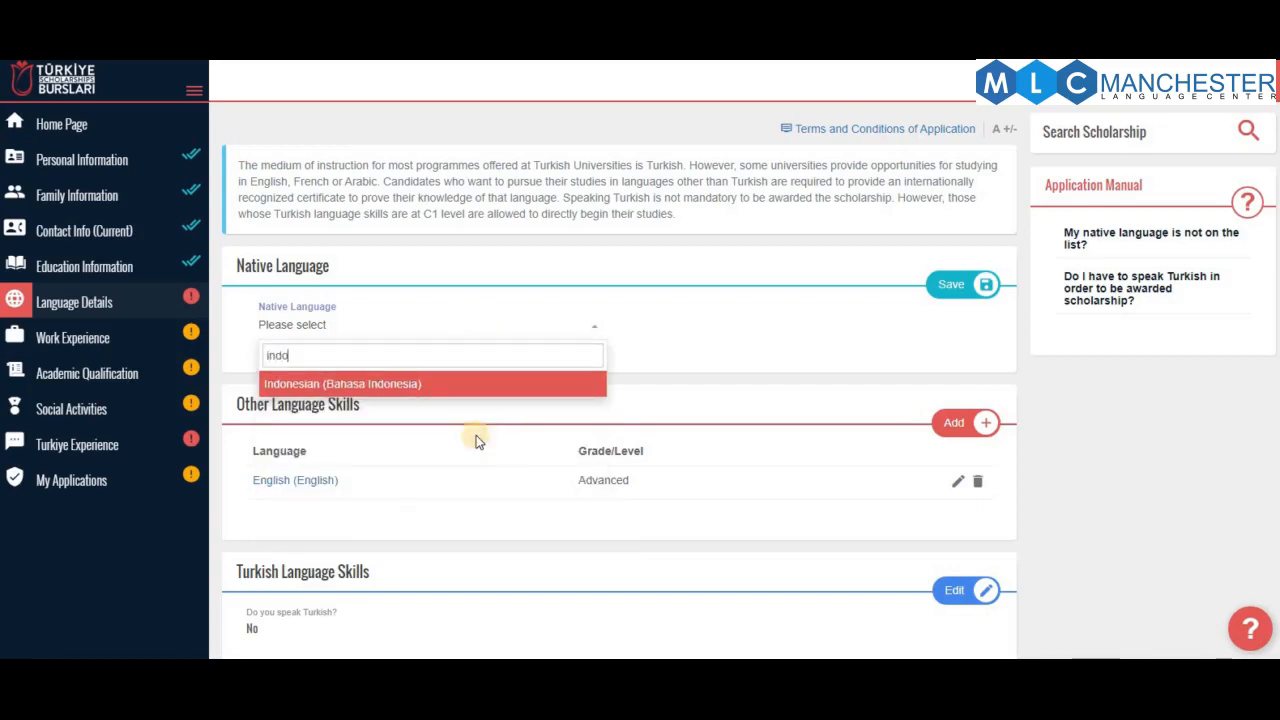
{"action": "left_click", "coordinate": [403, 386]}
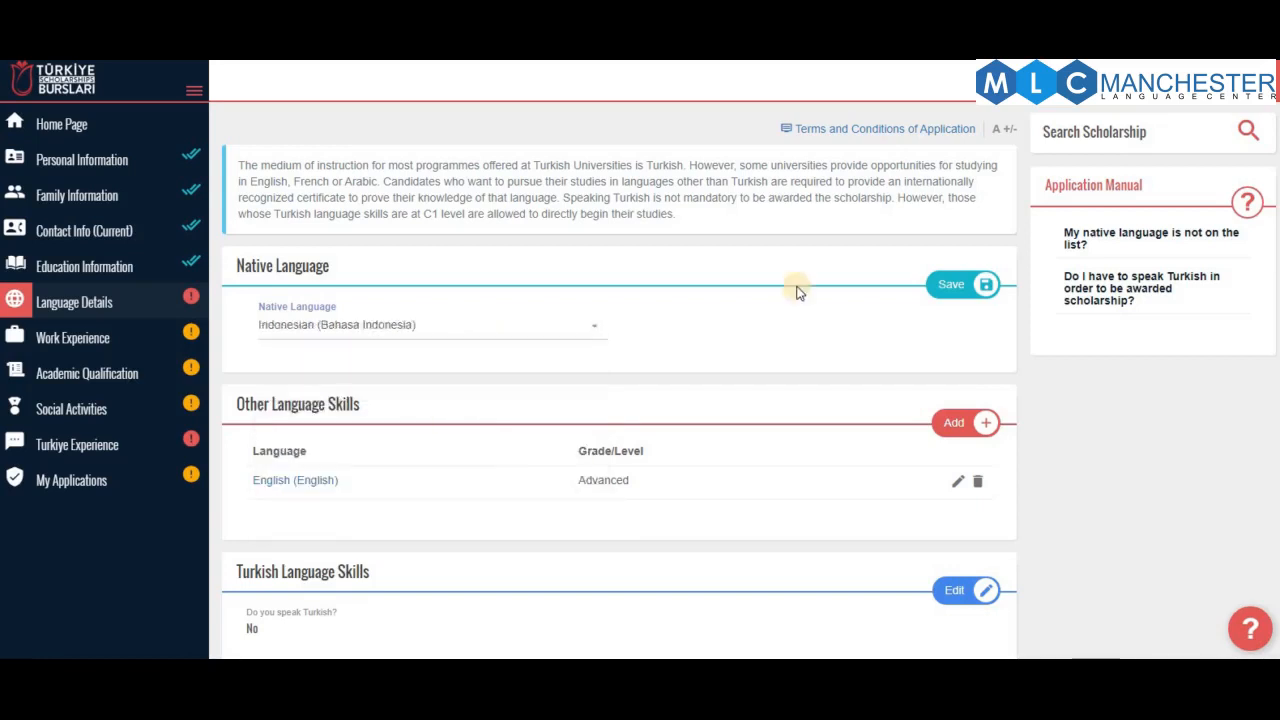
{"action": "left_click", "coordinate": [968, 283]}
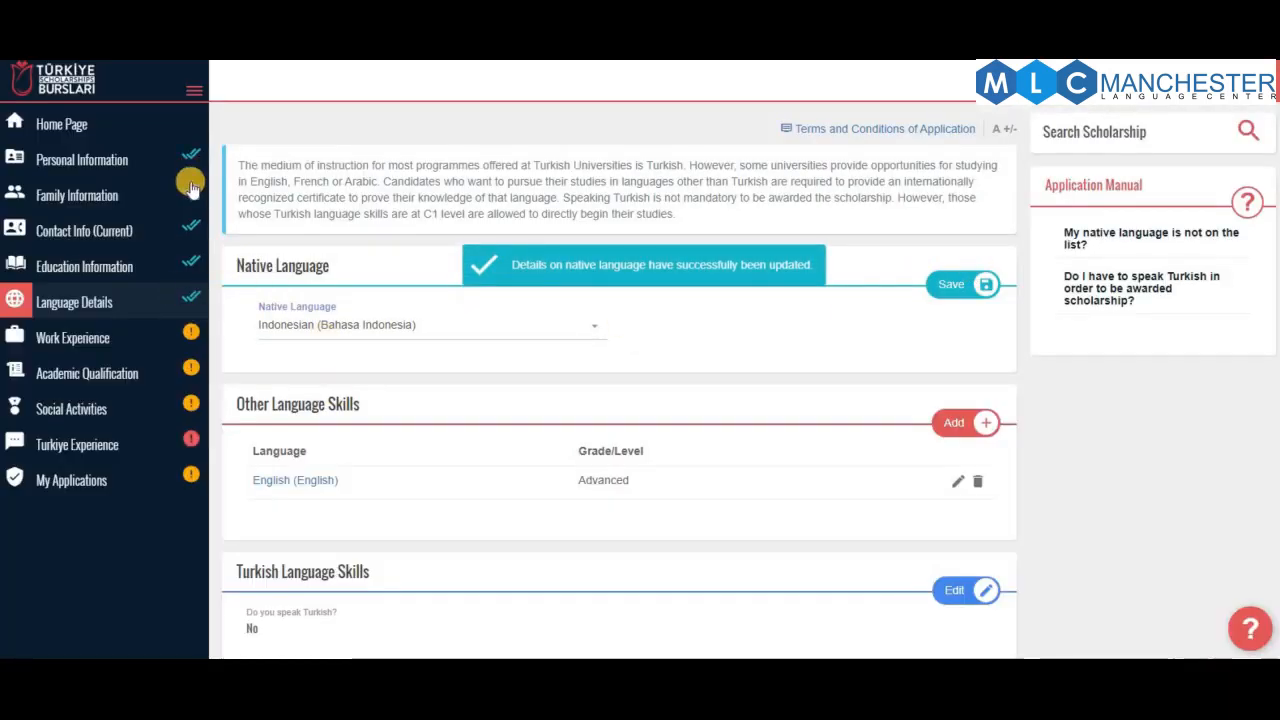
{"action": "left_click", "coordinate": [133, 343]}
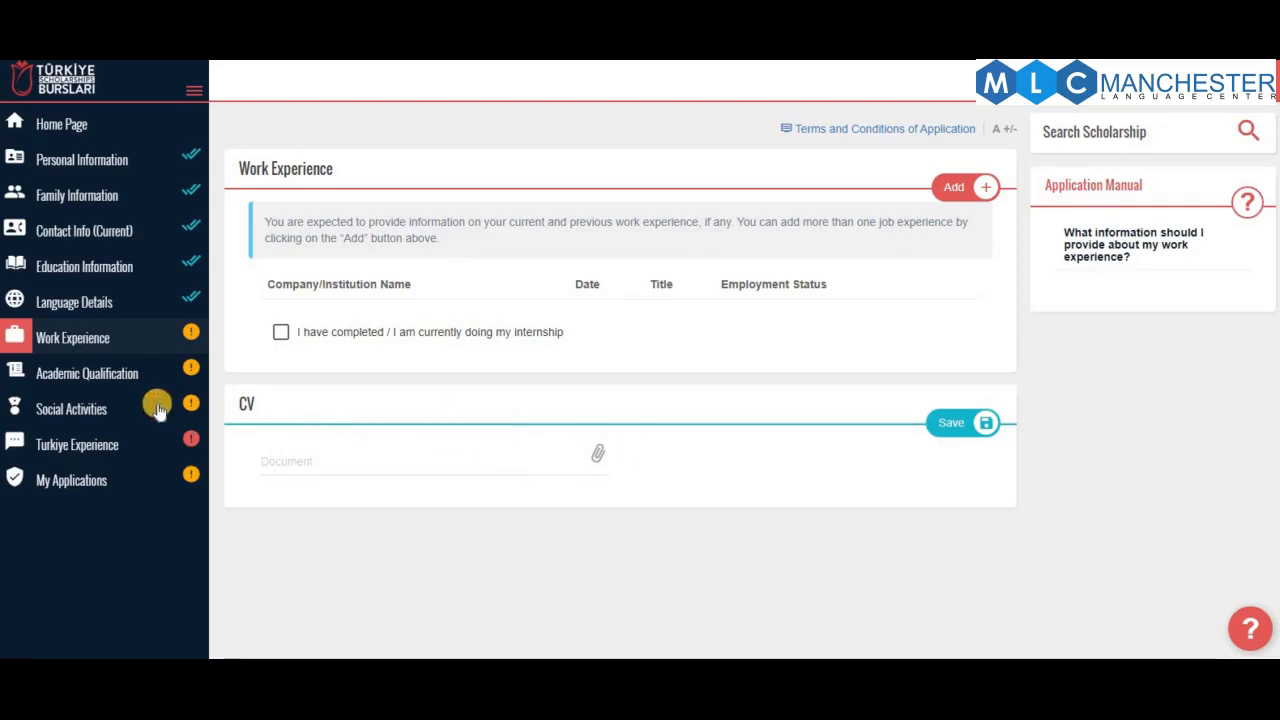
Go through Academic Qualification to the Social Activities page
{"action": "left_click", "coordinate": [107, 374]}
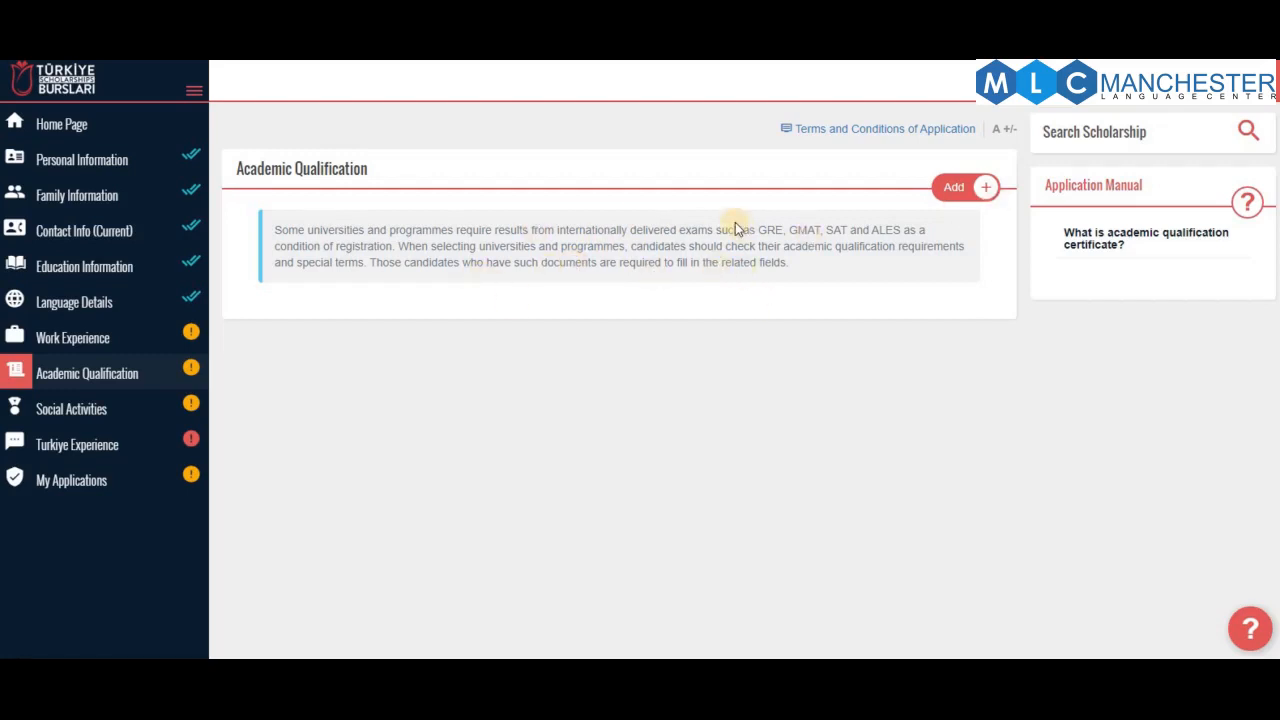
{"action": "left_click", "coordinate": [72, 406]}
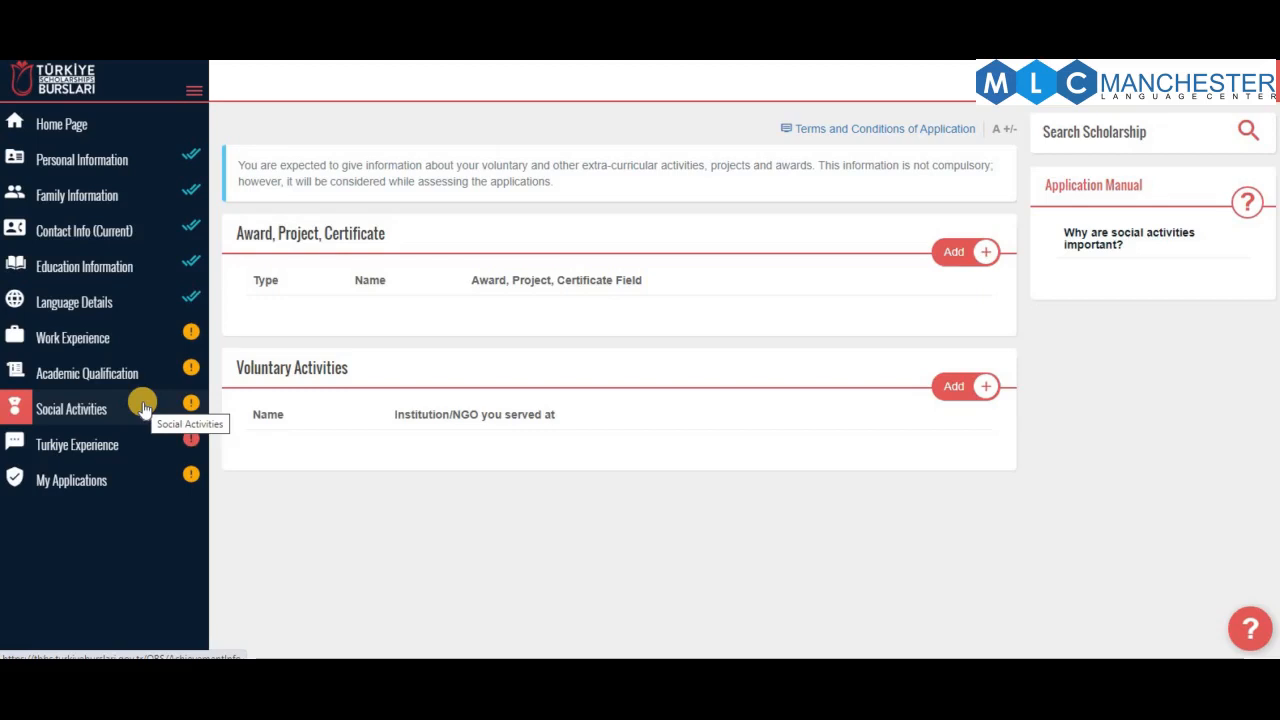
Set 'how you learned about the scholarship' to Another Web Site in Turkiye Experience and save
{"action": "left_click", "coordinate": [95, 450]}
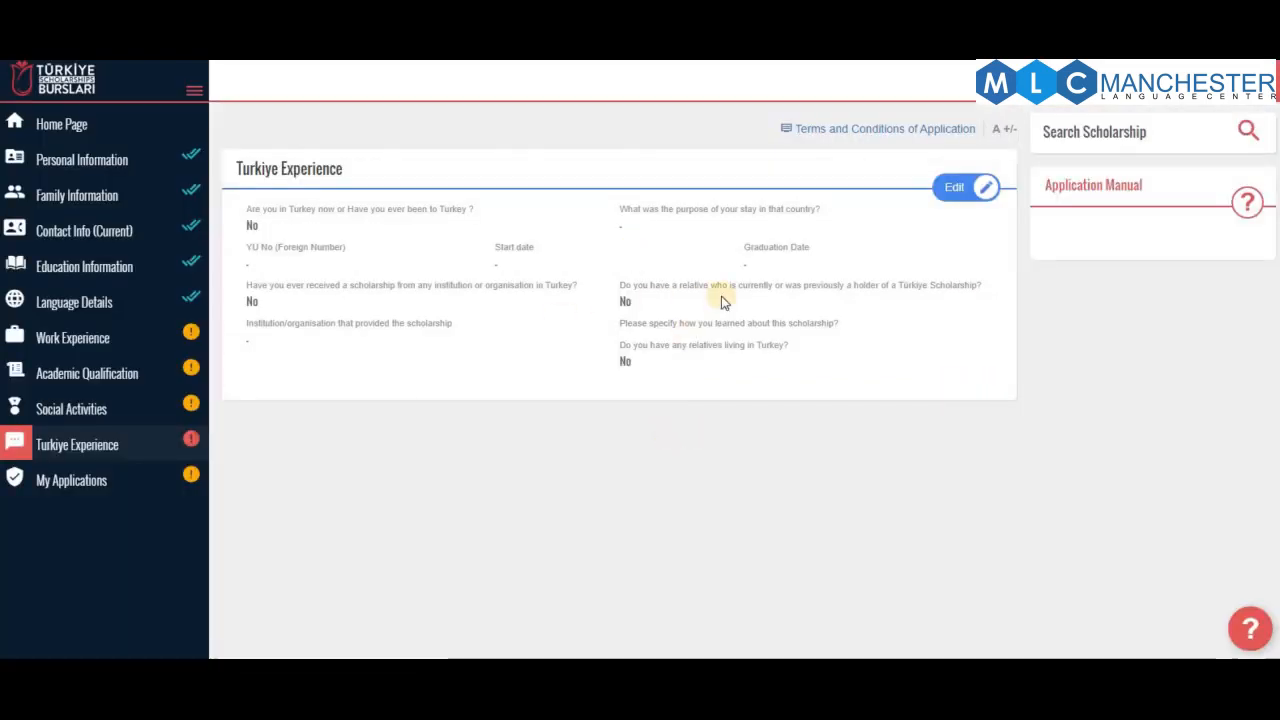
{"action": "left_click", "coordinate": [952, 187]}
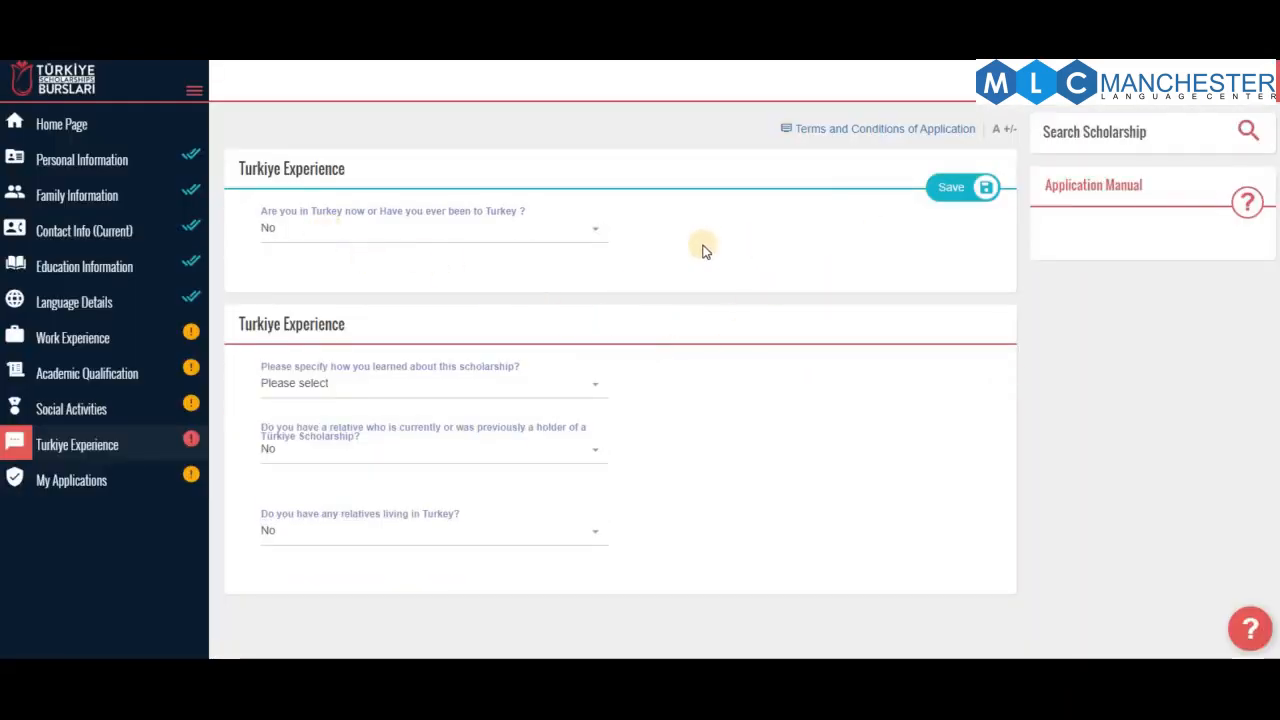
{"action": "left_click", "coordinate": [396, 395]}
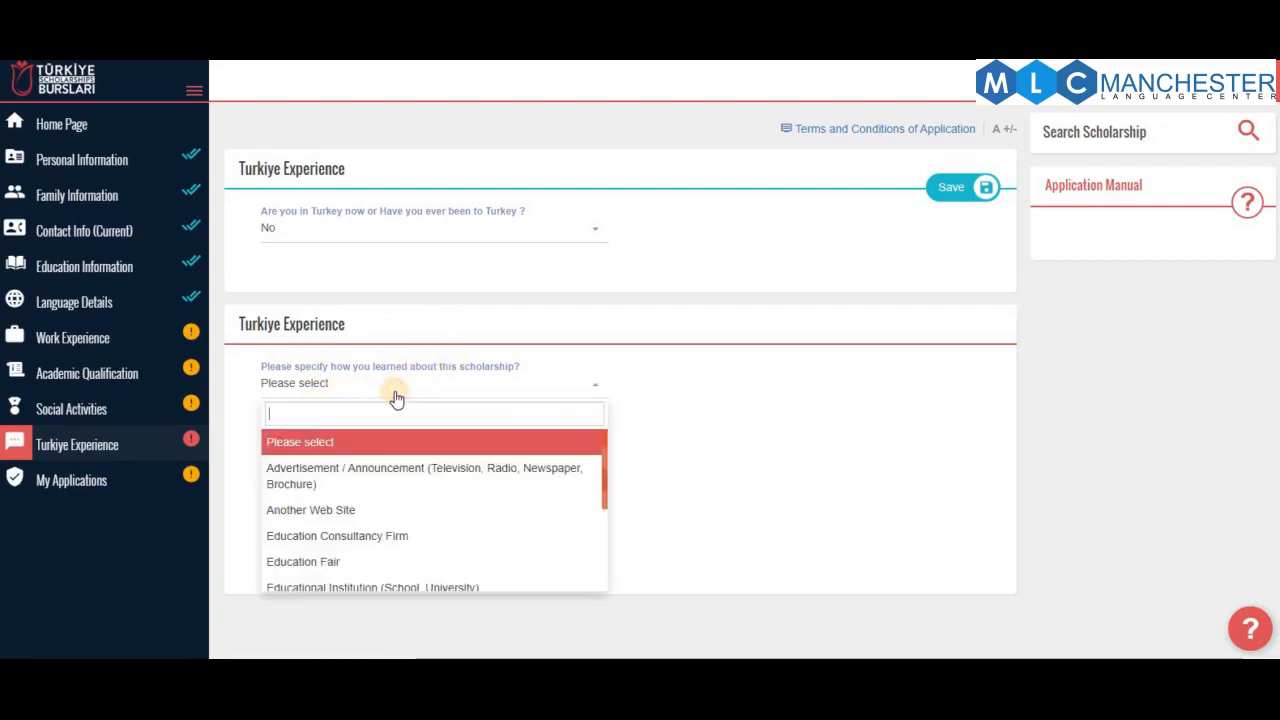
{"action": "left_click", "coordinate": [375, 519]}
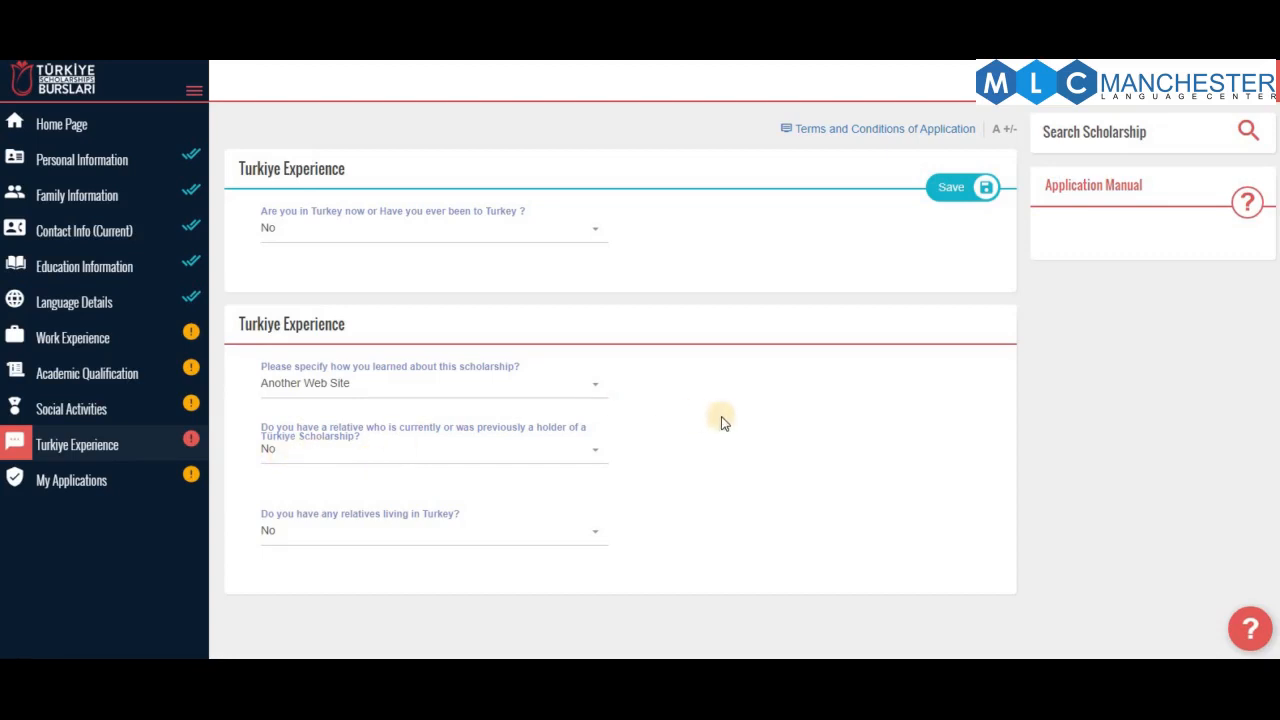
{"action": "scroll", "coordinate": [770, 420], "scroll_direction": "down", "scroll_amount": 1}
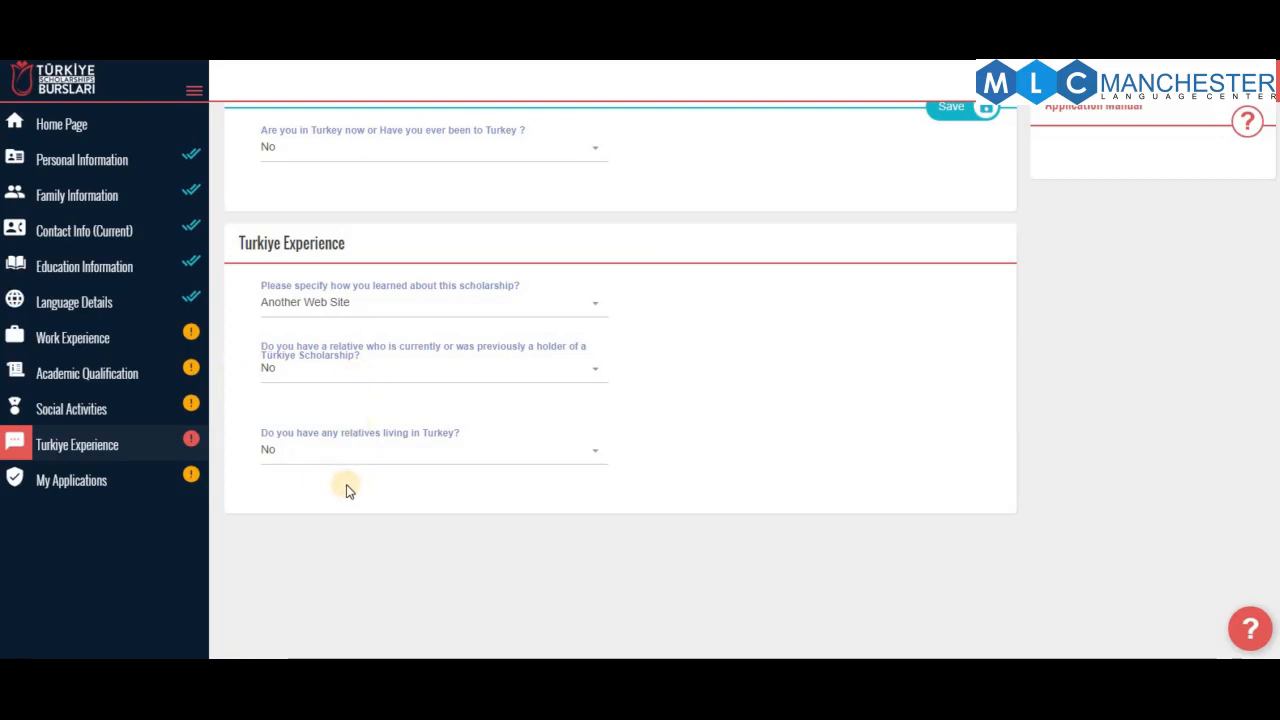
{"action": "left_click", "coordinate": [391, 463]}
{"action": "left_click", "coordinate": [895, 243]}
{"action": "left_click", "coordinate": [955, 122]}
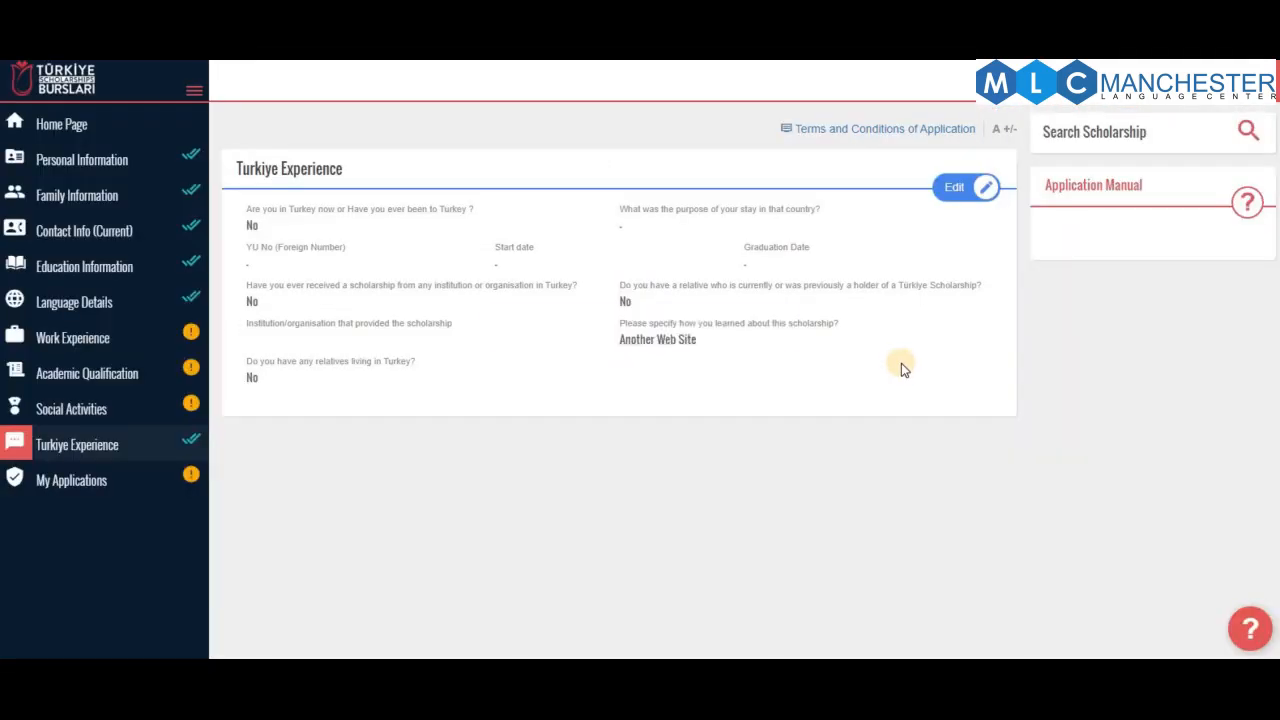
{"action": "left_click", "coordinate": [154, 484]}
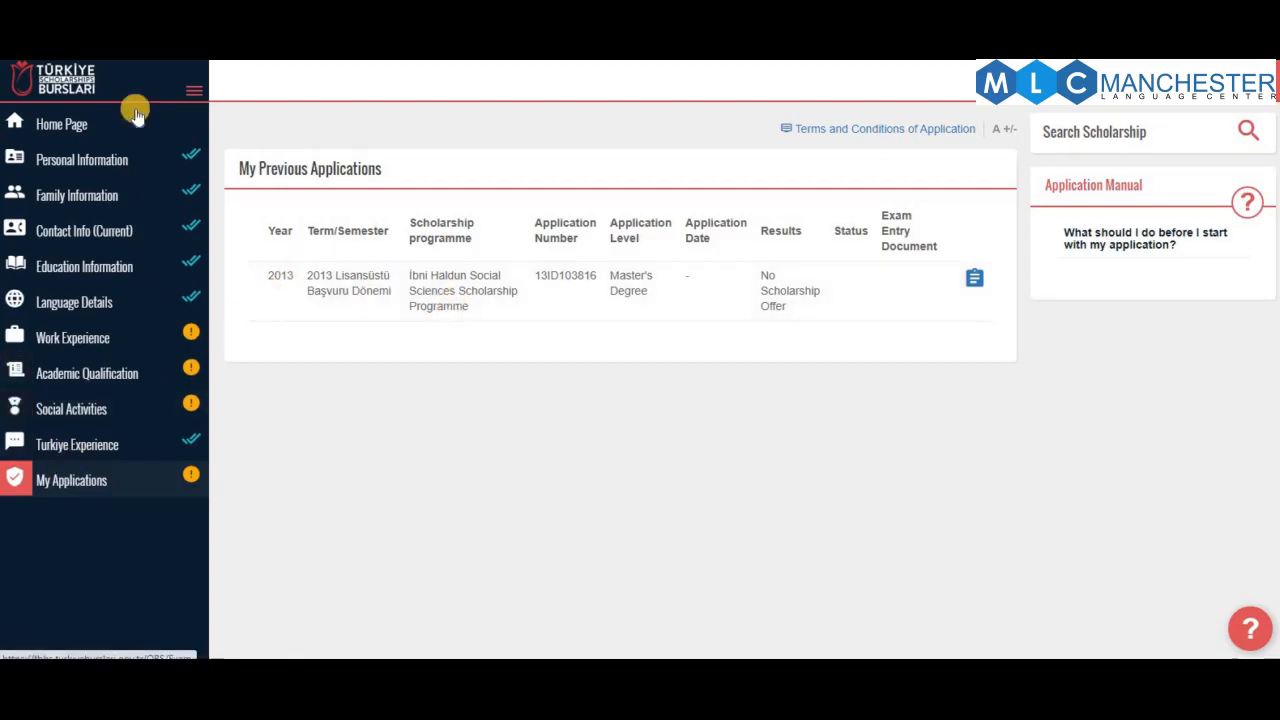
Apply to the IsDB-Türkiye programme from the home page and dismiss the age-unsuitable warning
{"action": "left_click", "coordinate": [97, 126]}
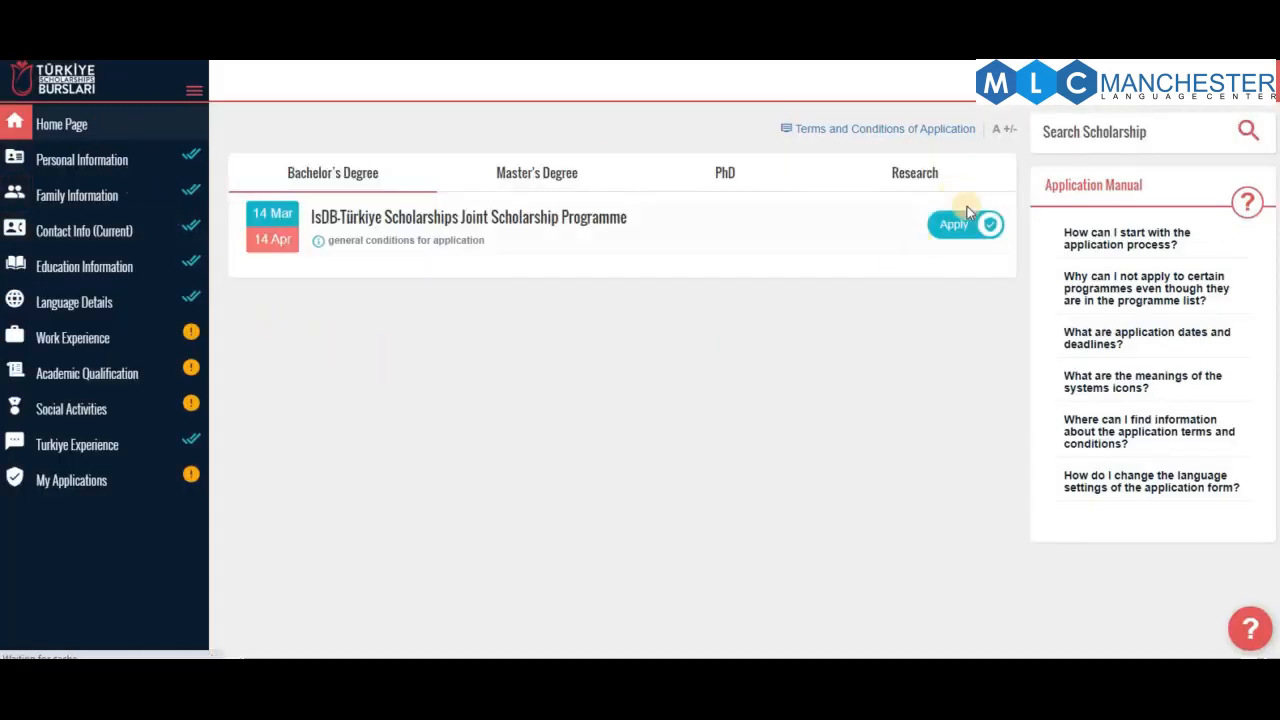
{"action": "left_click", "coordinate": [958, 226]}
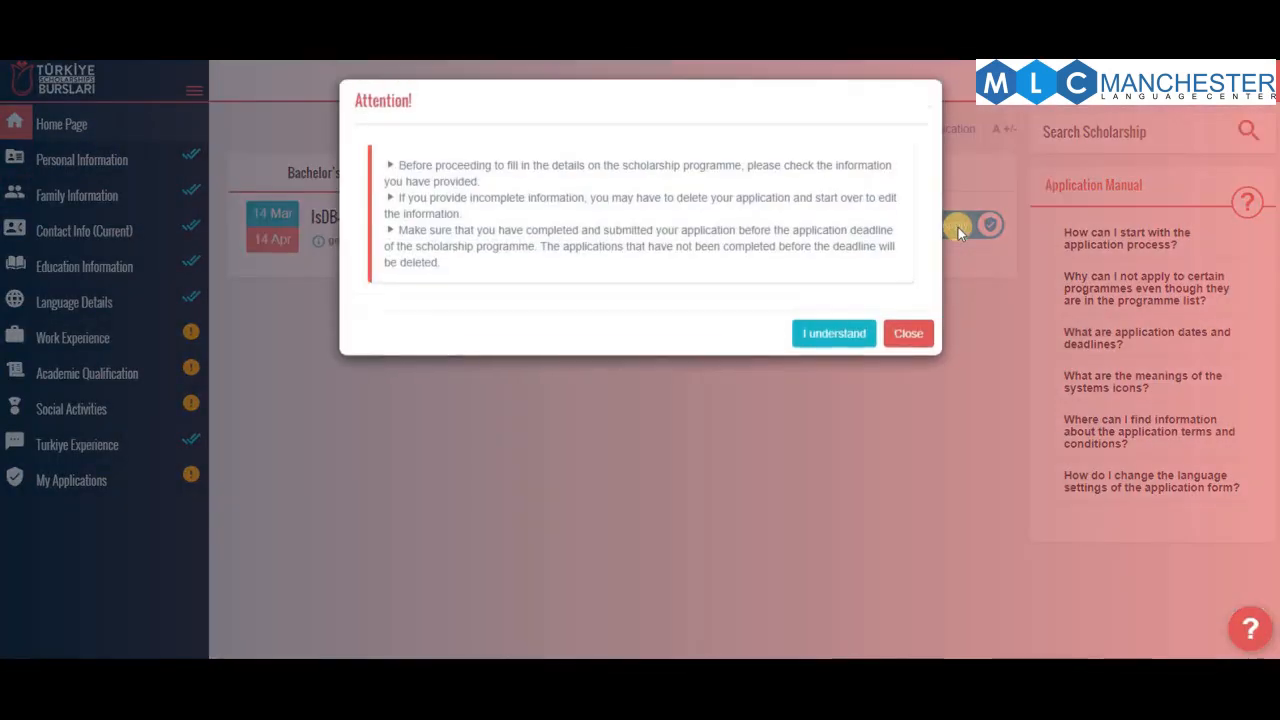
{"action": "left_click", "coordinate": [826, 336]}
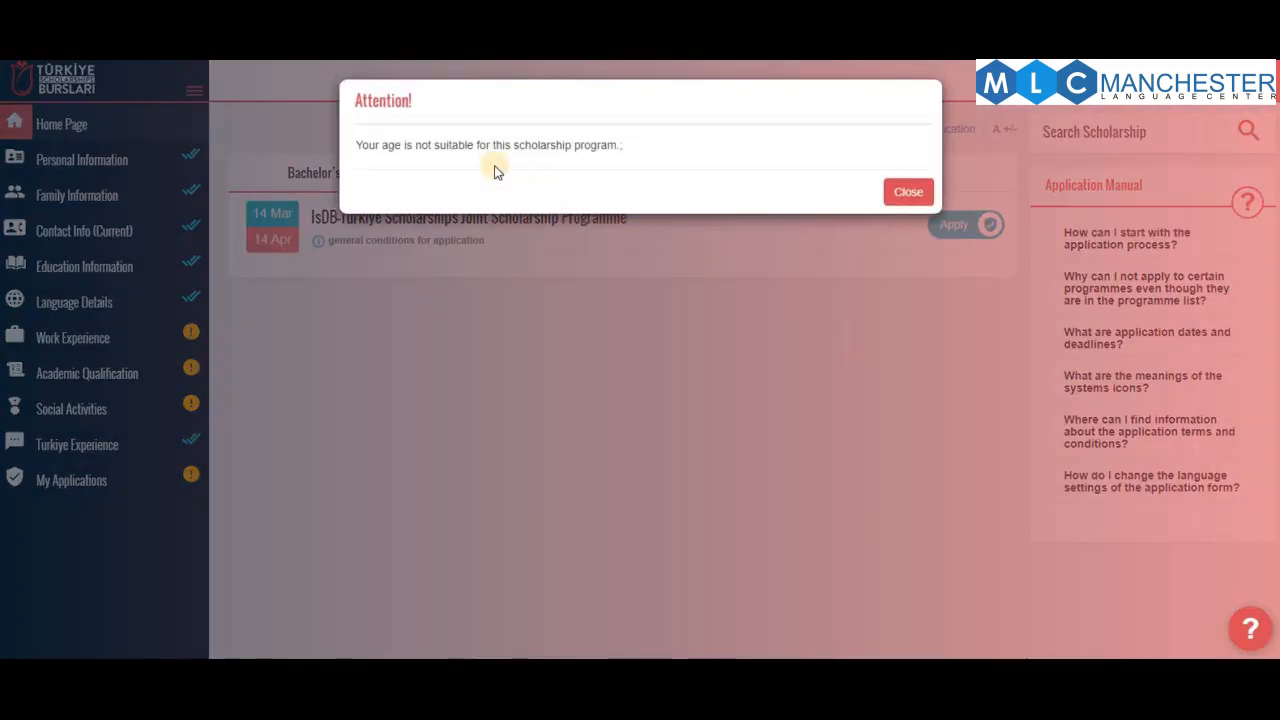
{"action": "left_click", "coordinate": [908, 193]}
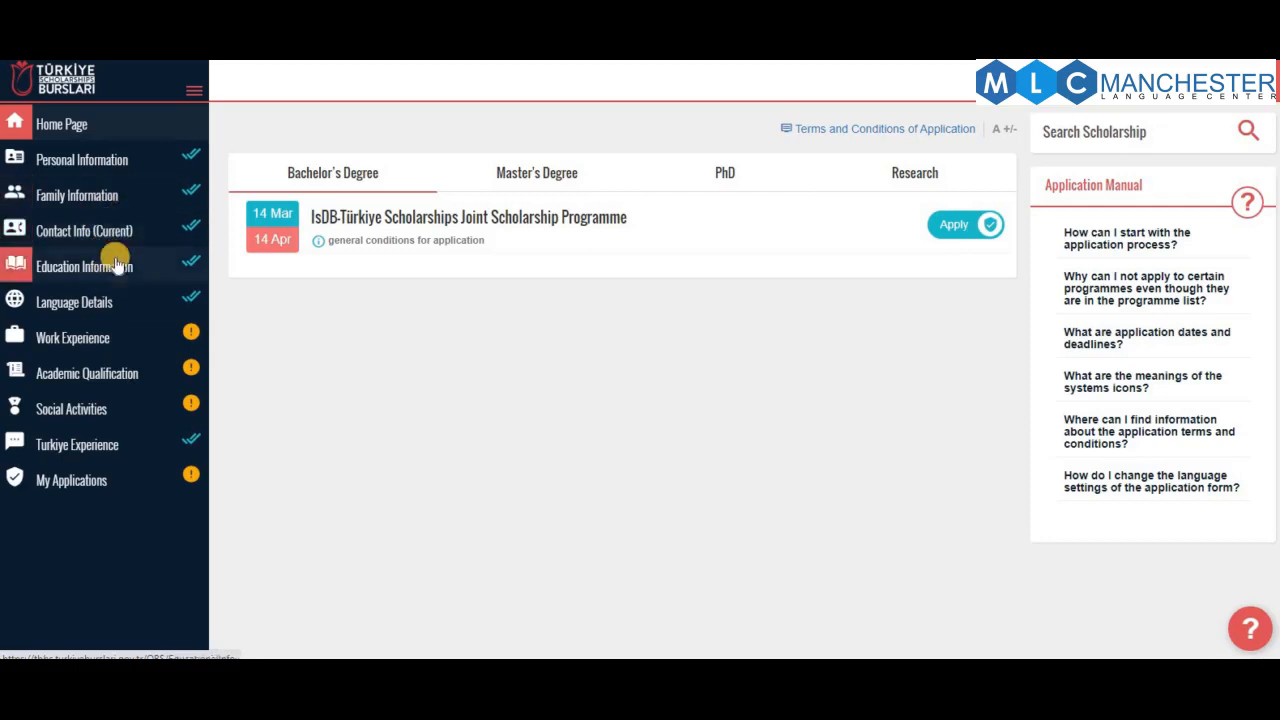
Pick year 2000 in the Personal Information date-of-birth picker and re-save the section
{"action": "left_click", "coordinate": [118, 232]}
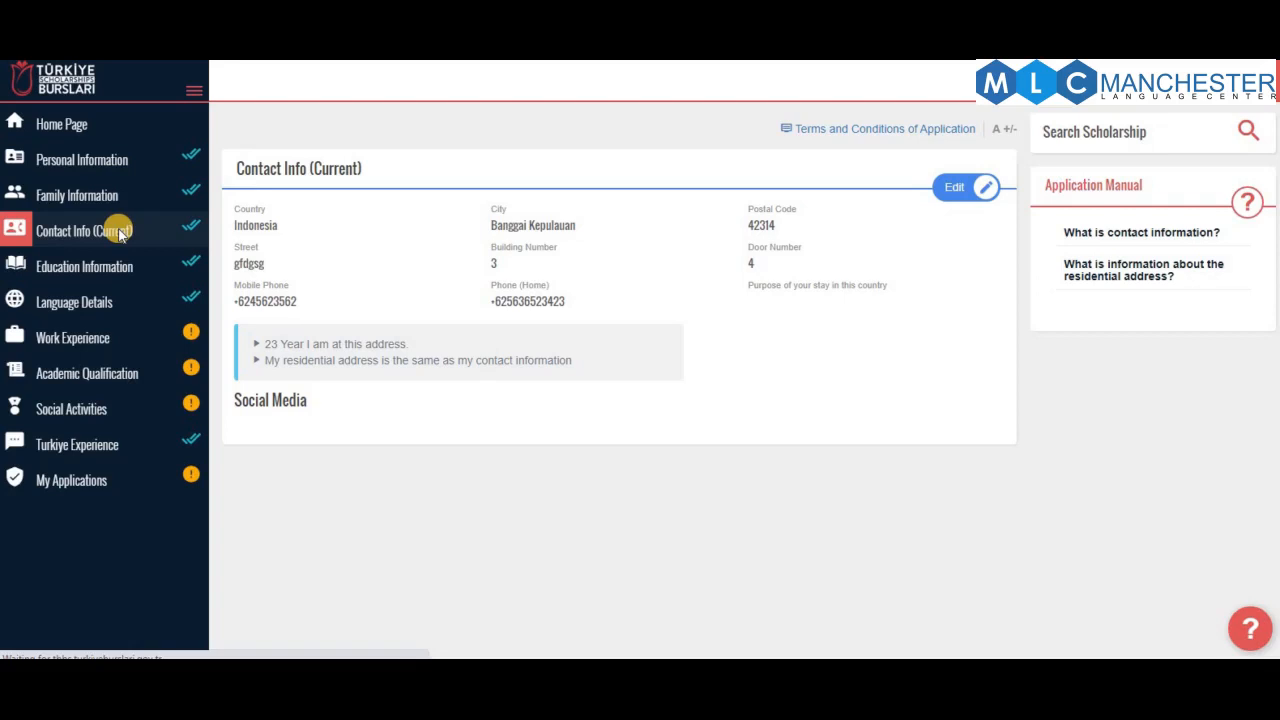
{"action": "left_click", "coordinate": [97, 164]}
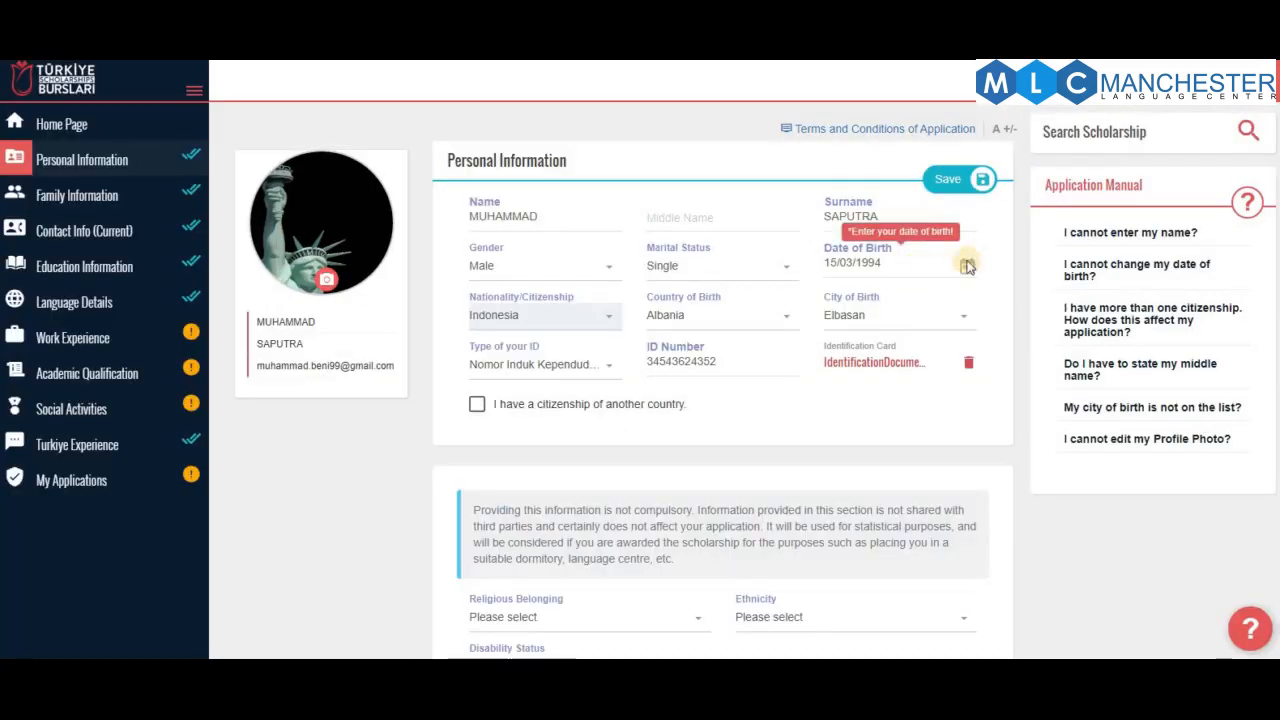
{"action": "left_click", "coordinate": [924, 267]}
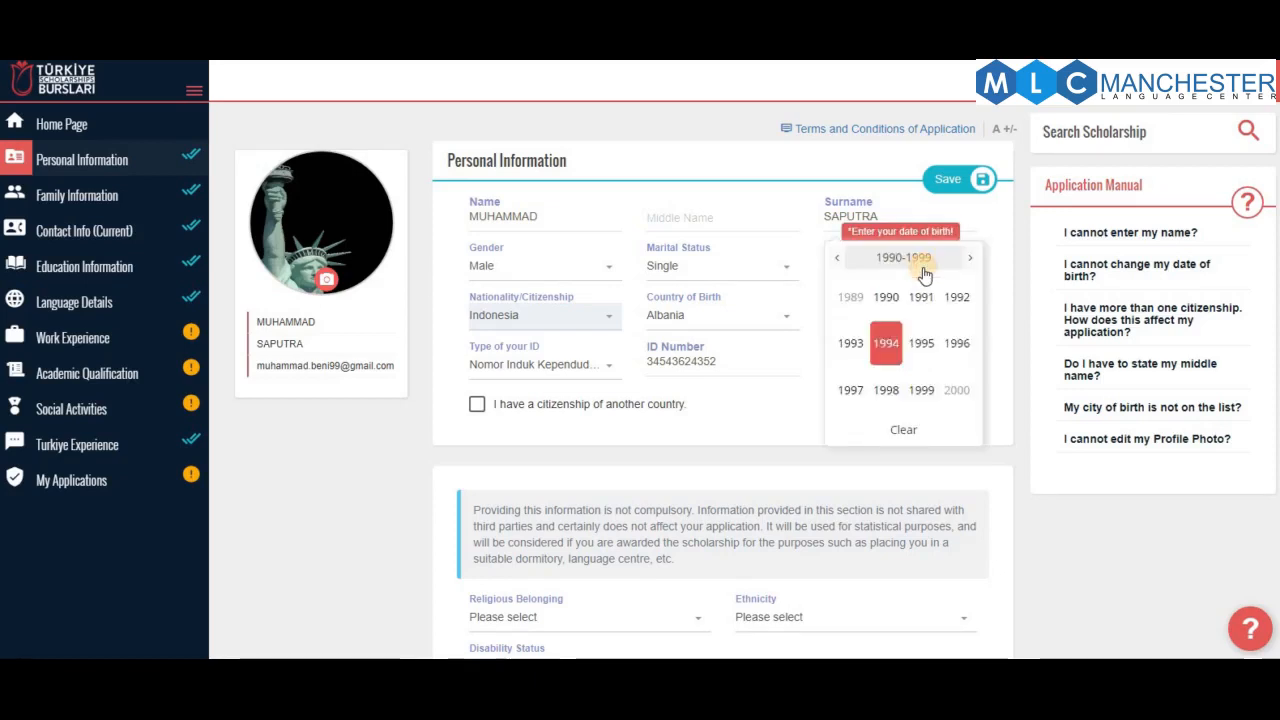
{"action": "left_click", "coordinate": [952, 395]}
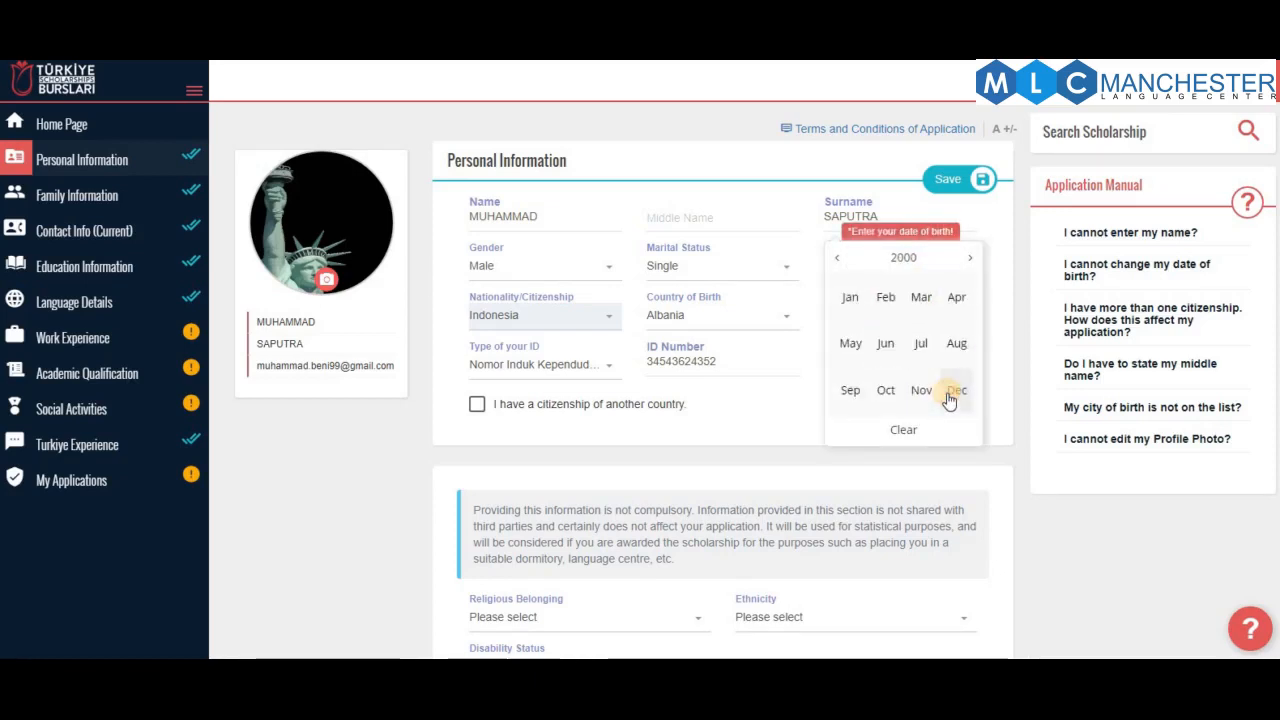
{"action": "left_click", "coordinate": [966, 180]}
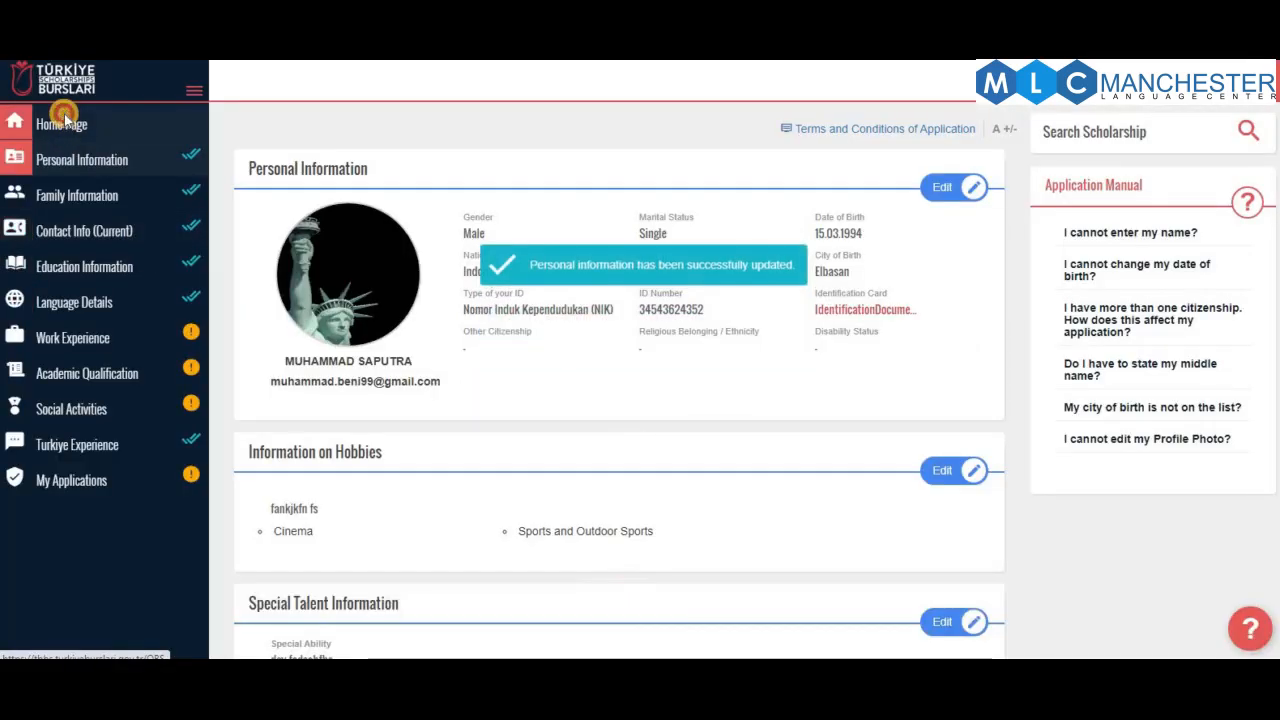
{"action": "left_click", "coordinate": [62, 120]}
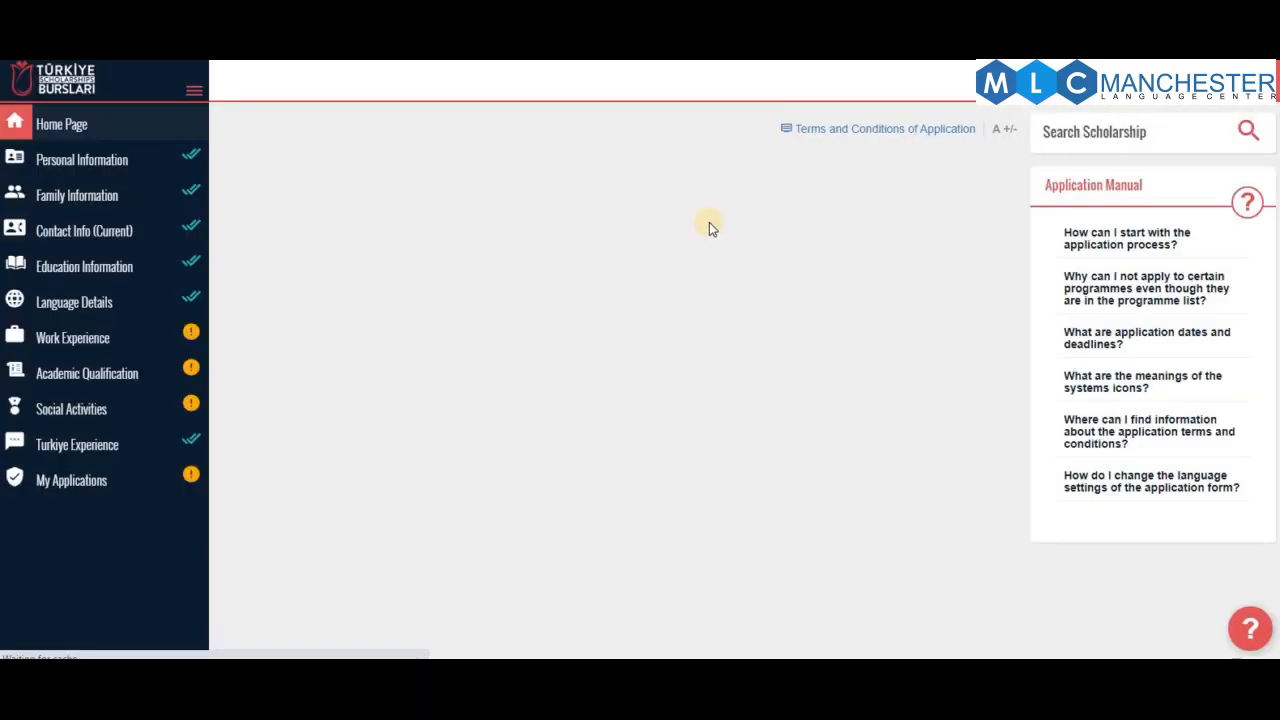
Start the IsDB-Türkiye application, tick 'I have read and accepted all the conditions', and save
{"action": "left_click", "coordinate": [947, 233]}
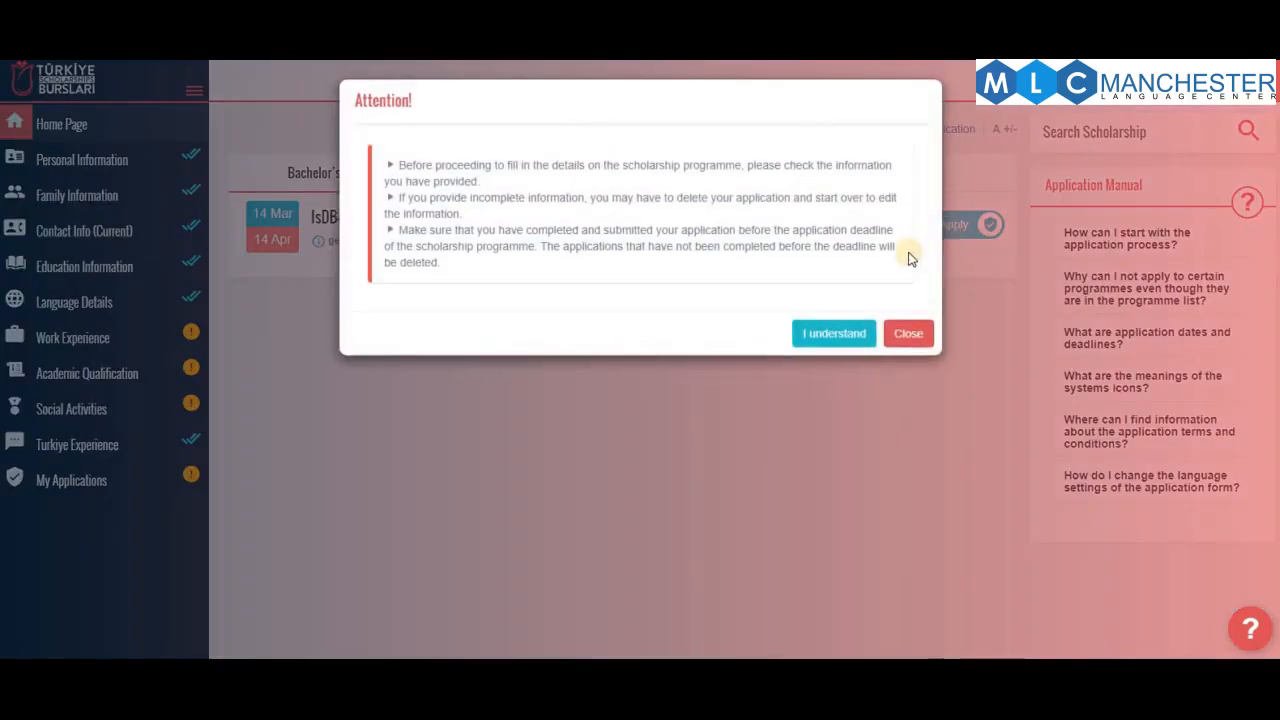
{"action": "left_click", "coordinate": [830, 332]}
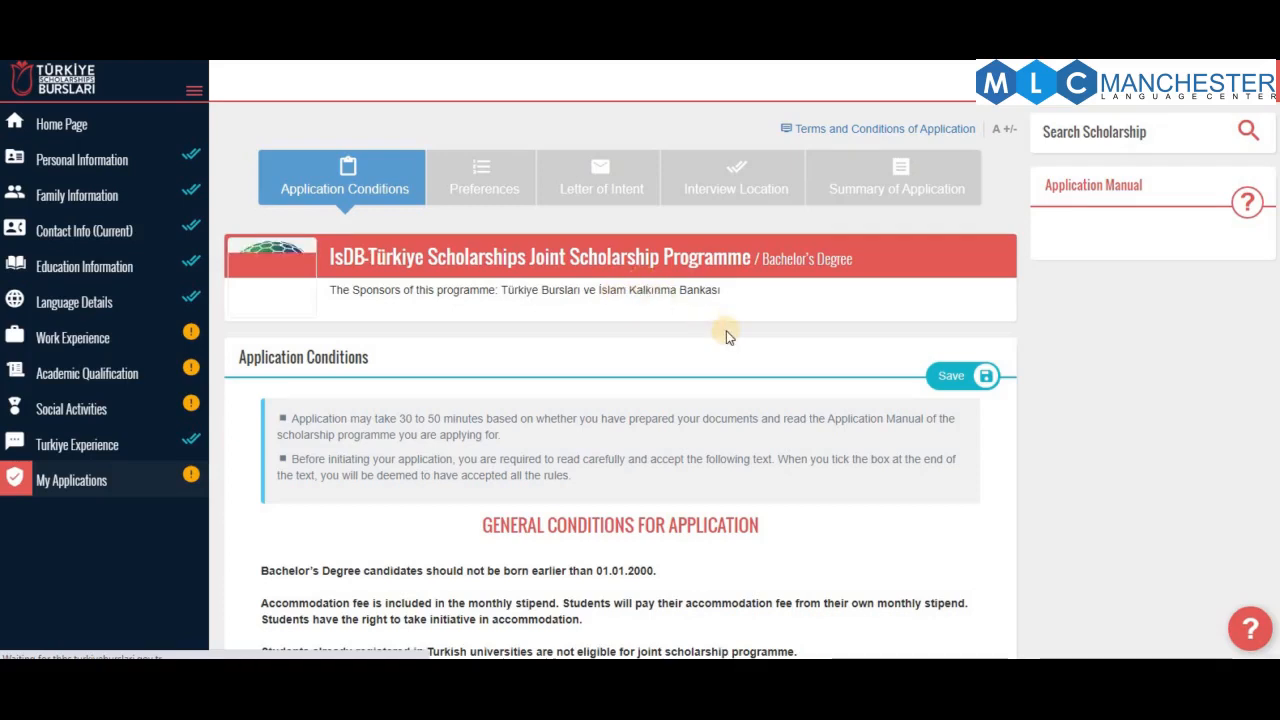
{"action": "scroll", "coordinate": [657, 263], "scroll_direction": "down", "scroll_amount": 2}
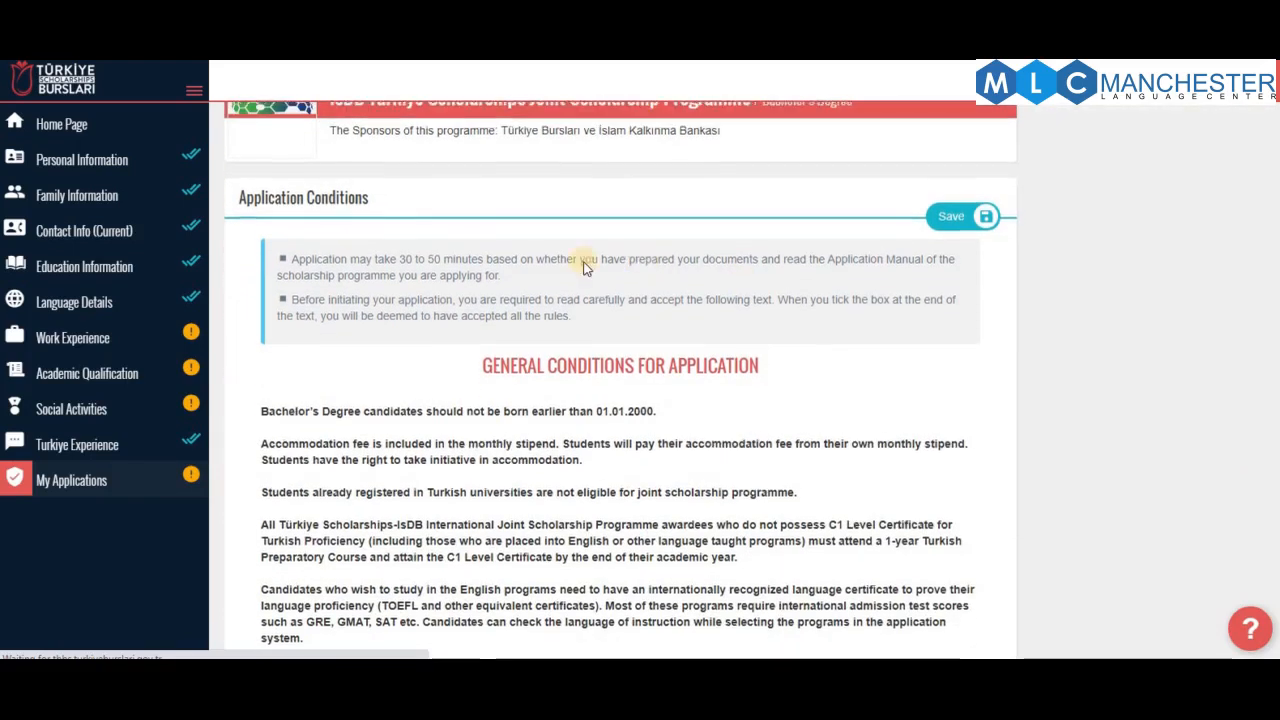
{"action": "scroll", "coordinate": [474, 266], "scroll_direction": "up", "scroll_amount": 1}
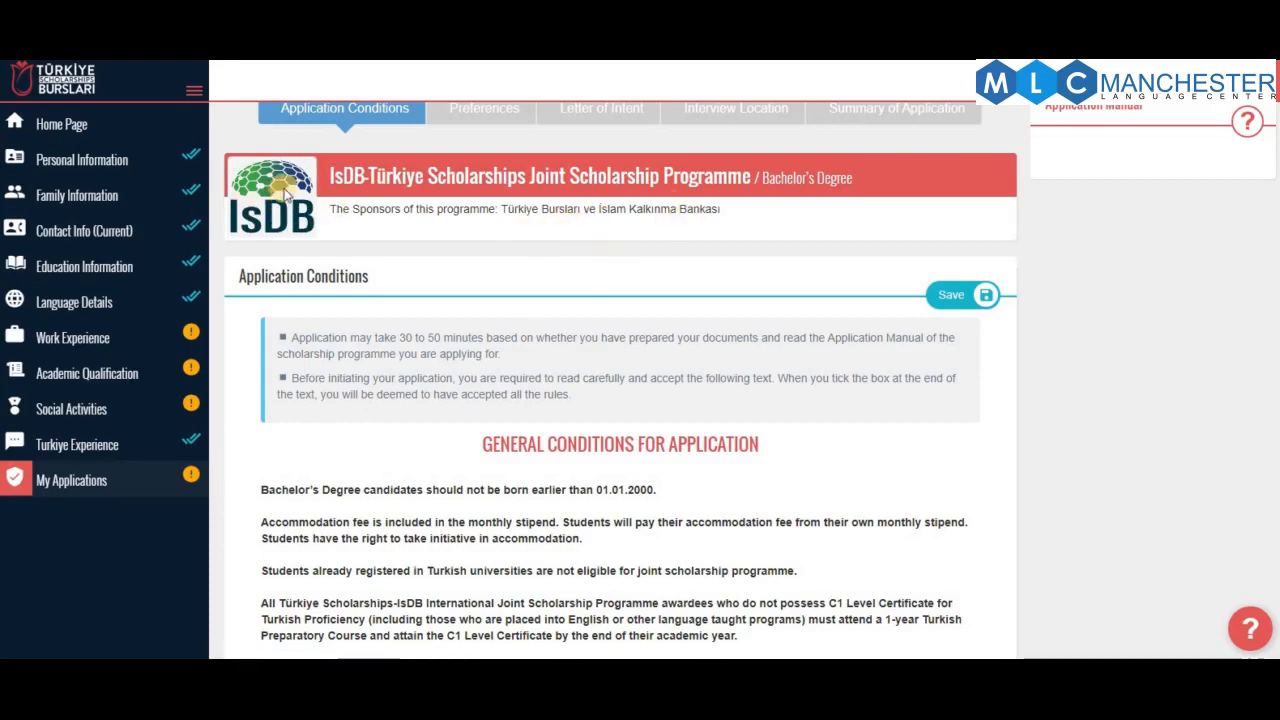
{"action": "scroll", "coordinate": [507, 265], "scroll_direction": "up", "scroll_amount": 1}
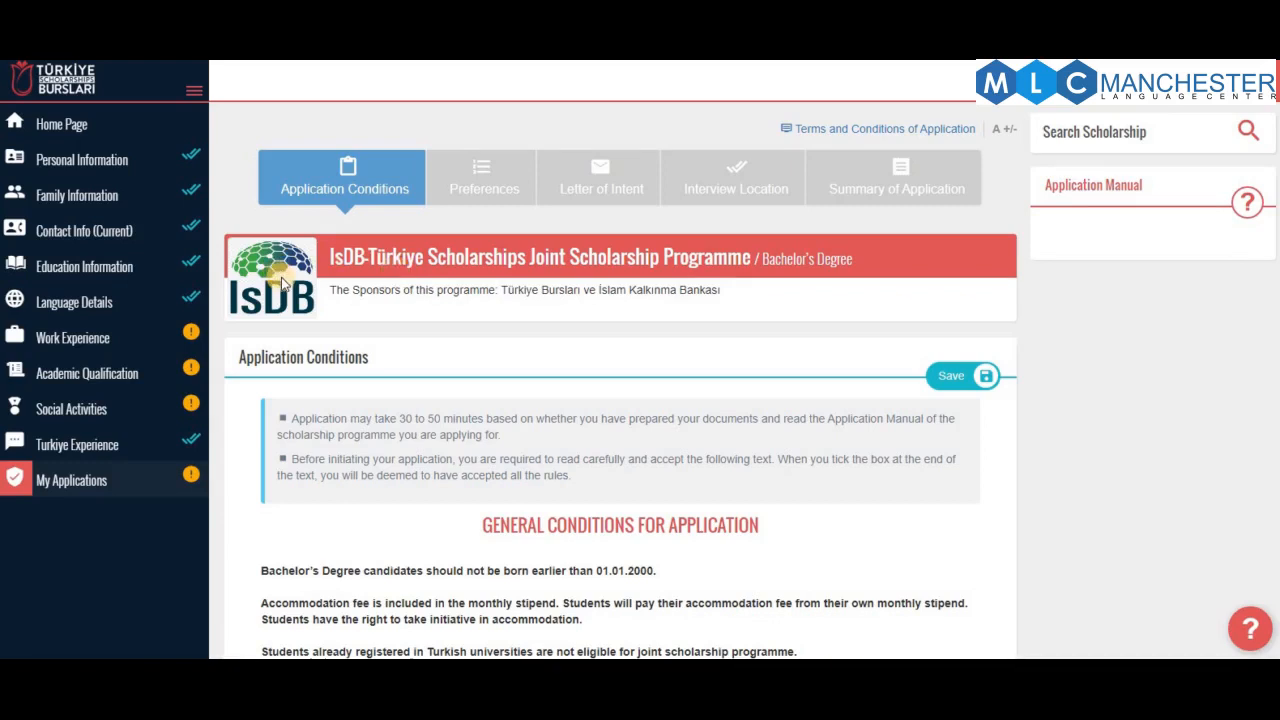
{"action": "scroll", "coordinate": [540, 335], "scroll_direction": "down", "scroll_amount": 3}
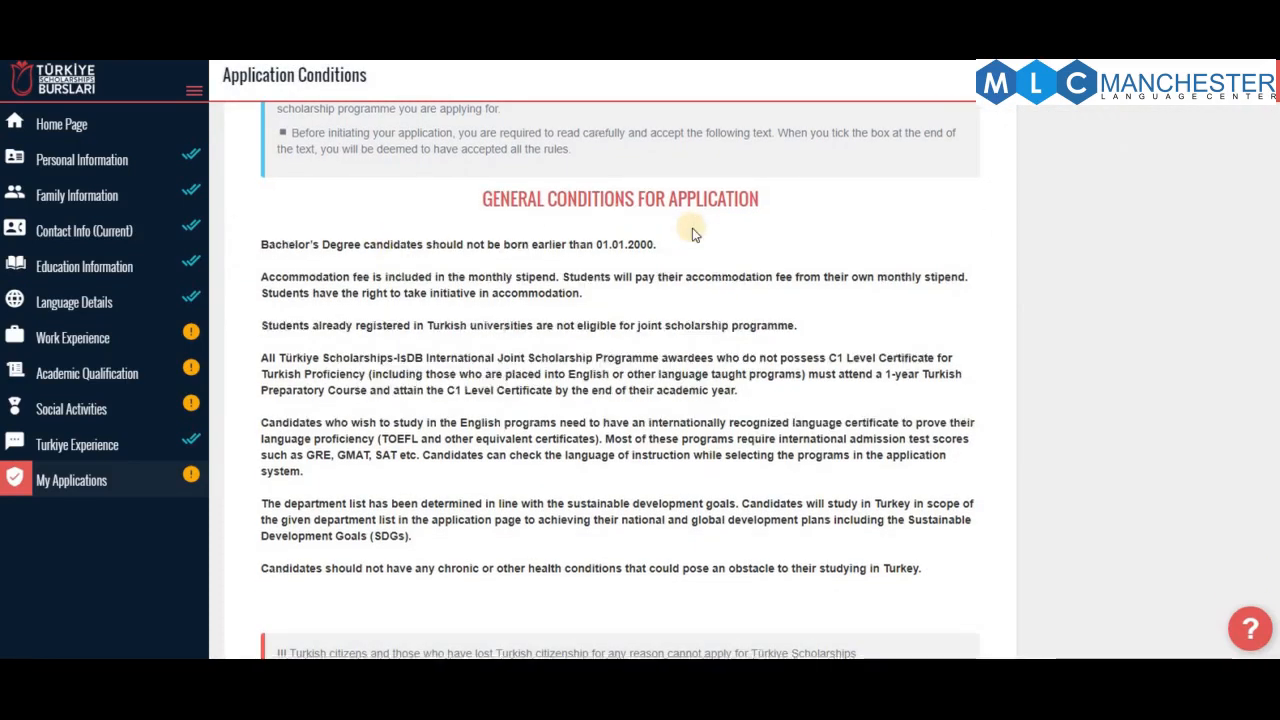
{"action": "scroll", "coordinate": [690, 228], "scroll_direction": "down", "scroll_amount": 1}
{"action": "left_click", "coordinate": [281, 585]}
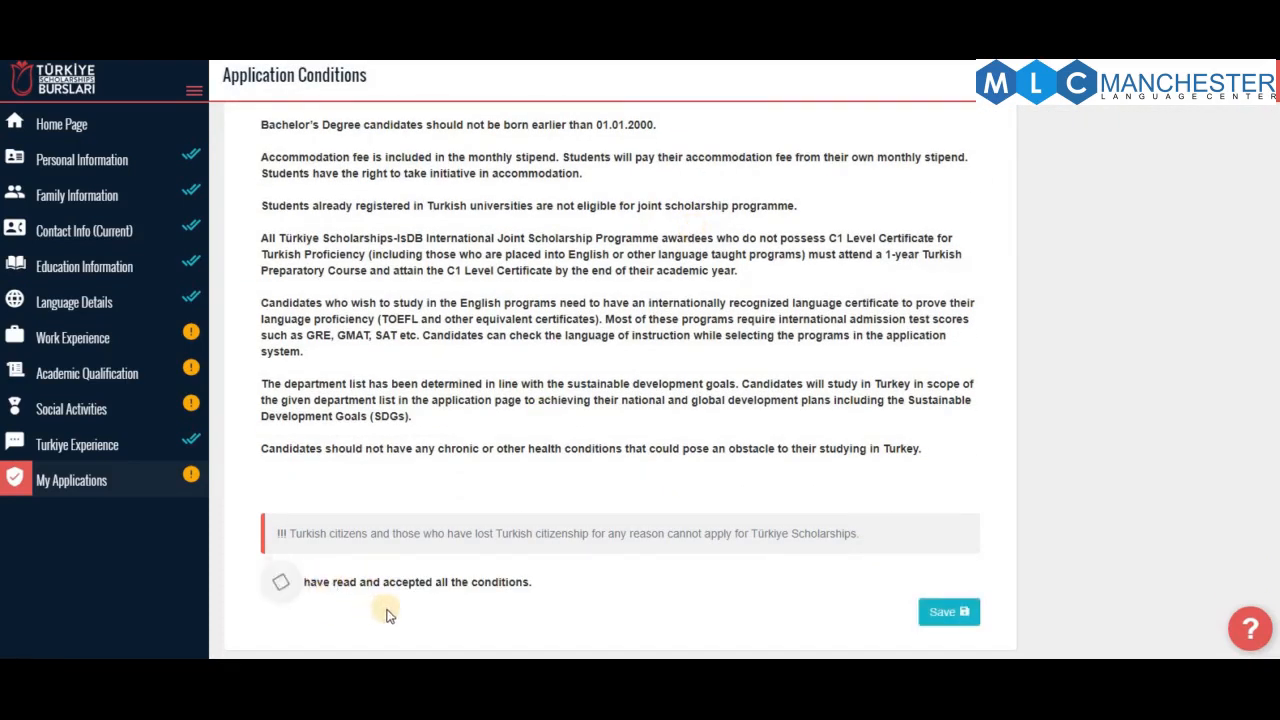
{"action": "left_click", "coordinate": [934, 617]}
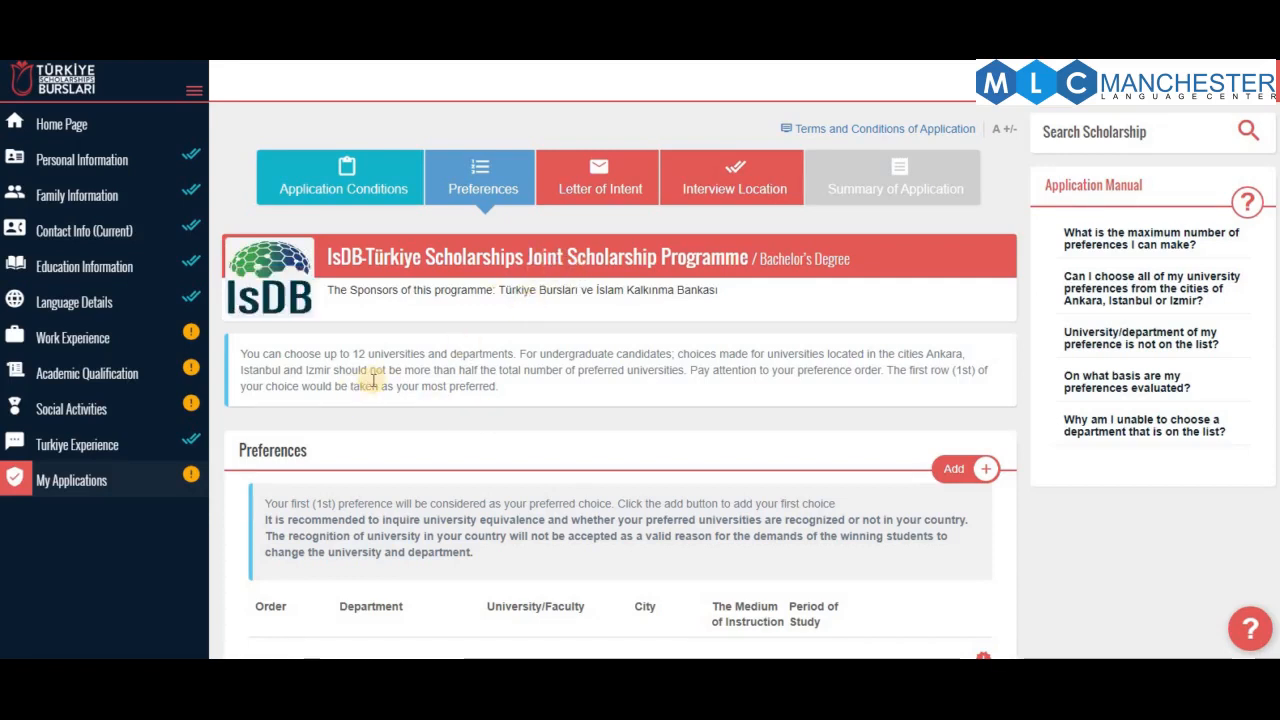
{"action": "scroll", "coordinate": [373, 381], "scroll_direction": "down", "scroll_amount": 1}
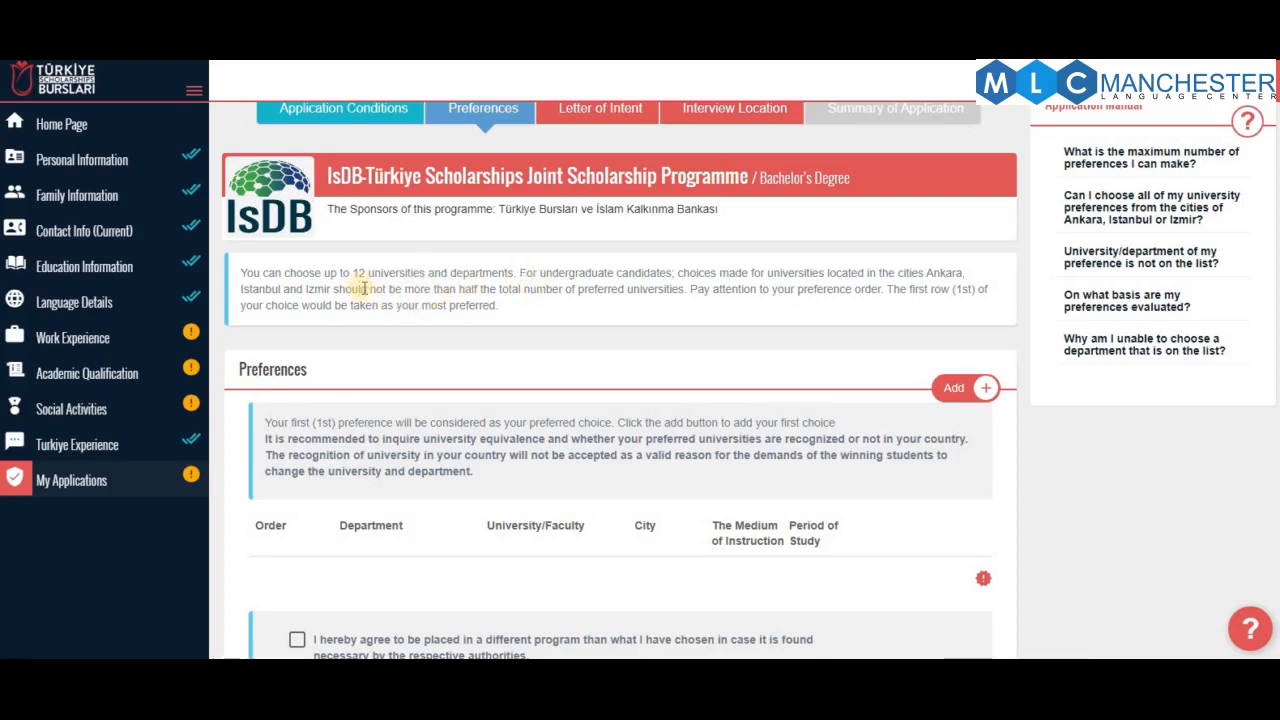
{"action": "left_click_drag", "start_coordinate": [354, 274], "coordinate": [512, 272]}
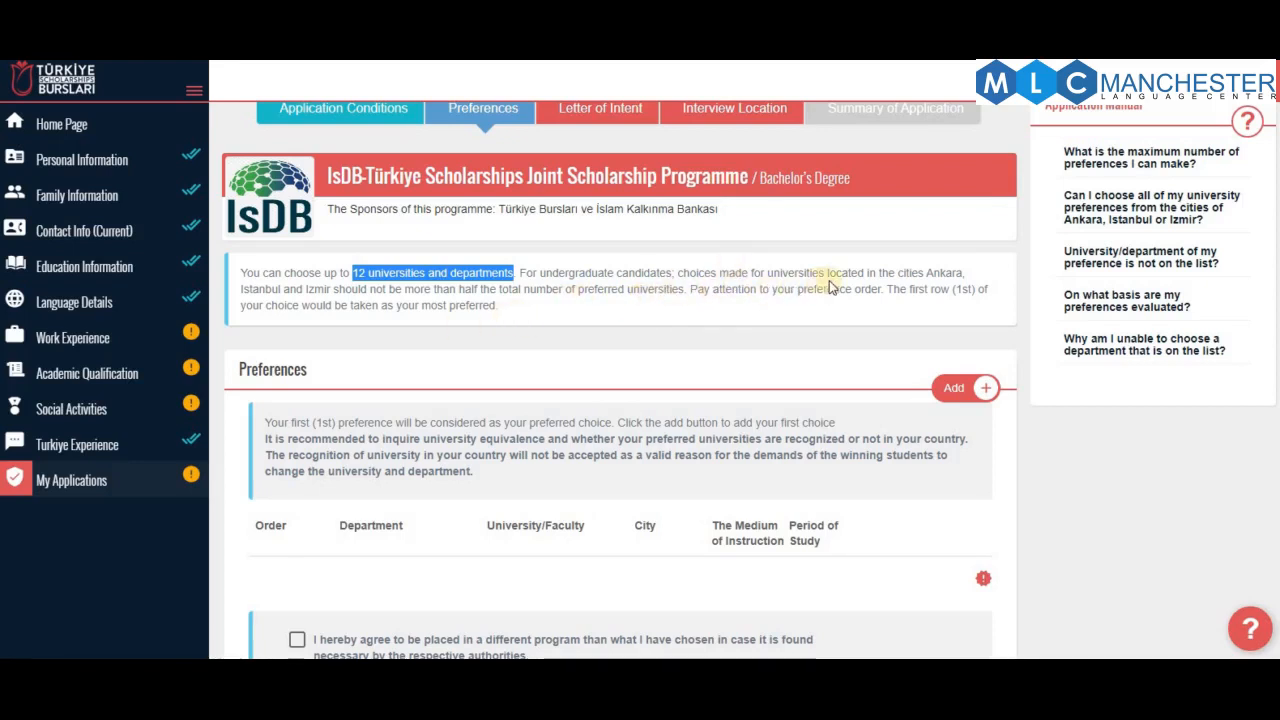
{"action": "scroll", "coordinate": [927, 257], "scroll_direction": "down", "scroll_amount": 1}
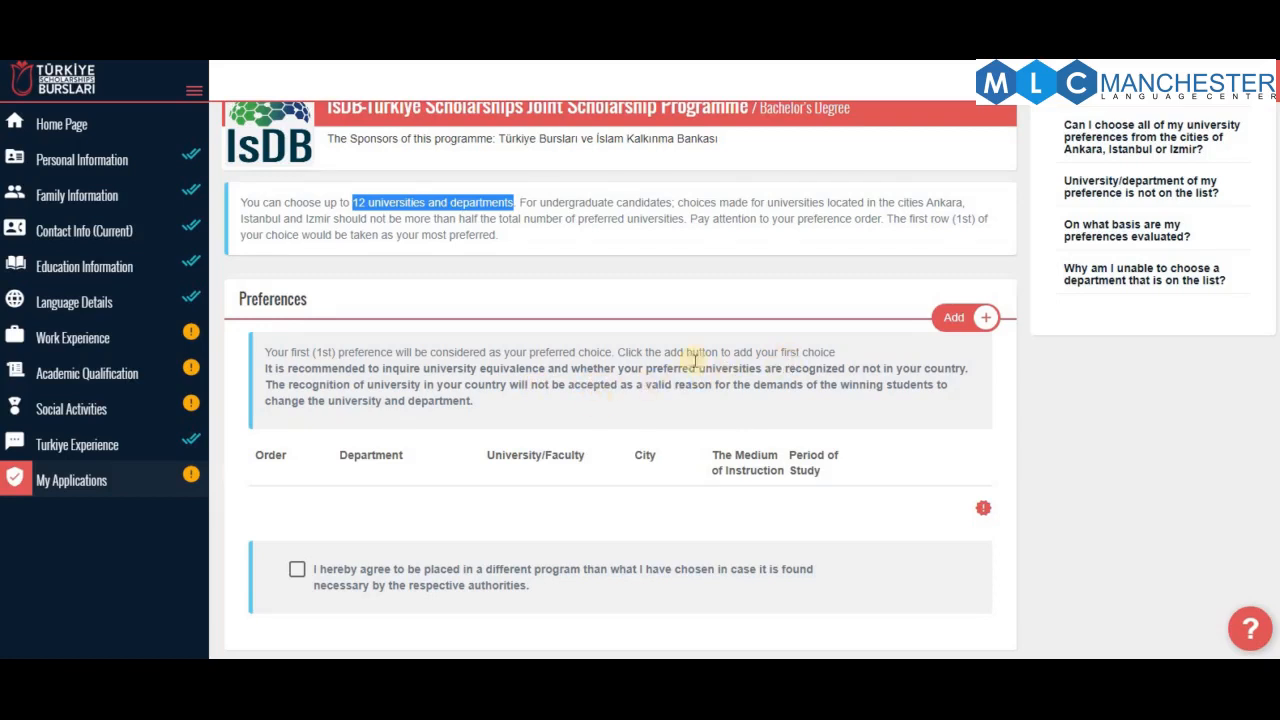
Add International Medicine at University of Health Sciences, Istanbul as a preference and save it
{"action": "left_click", "coordinate": [957, 322]}
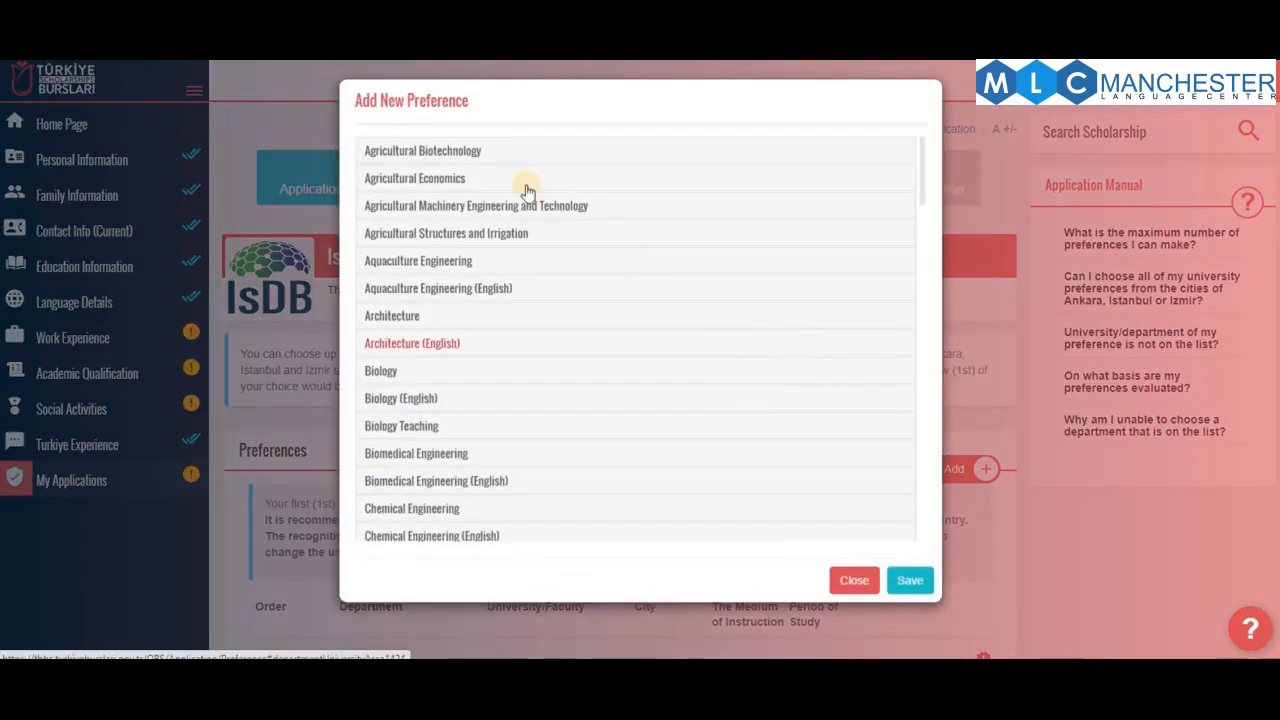
{"action": "scroll", "coordinate": [470, 370], "scroll_direction": "down", "scroll_amount": 5}
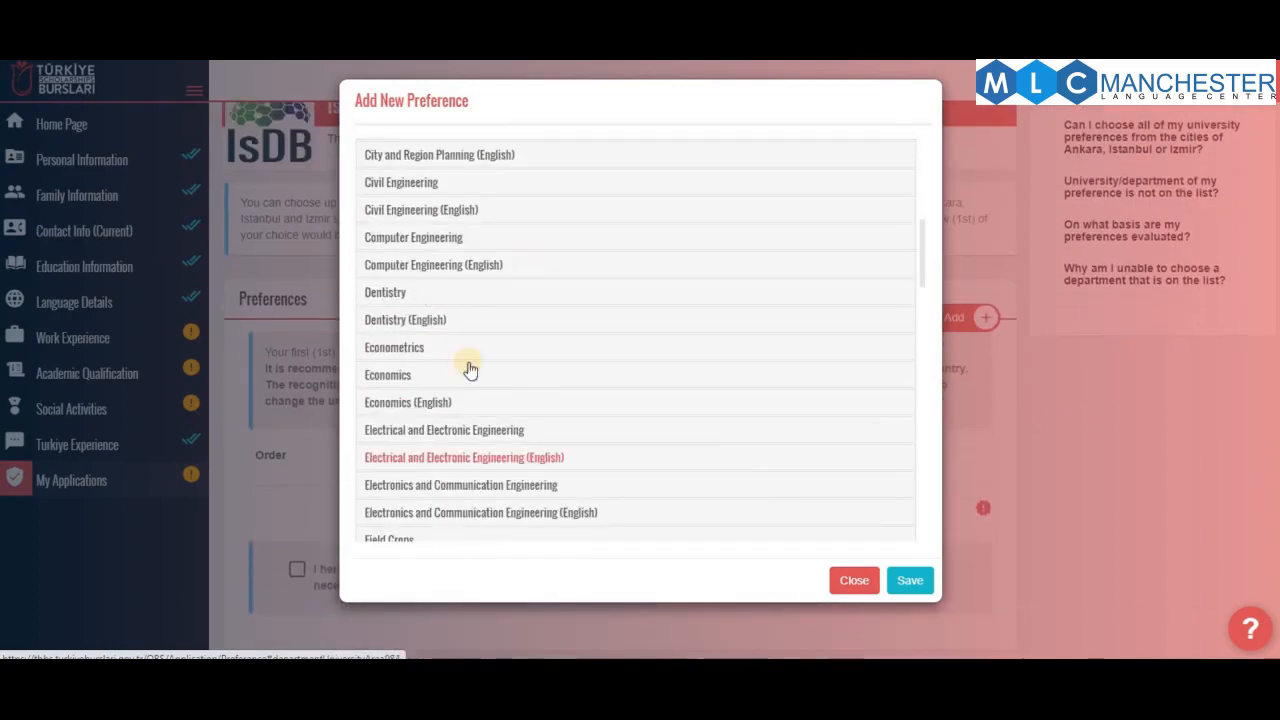
{"action": "scroll", "coordinate": [400, 440], "scroll_direction": "down", "scroll_amount": 5}
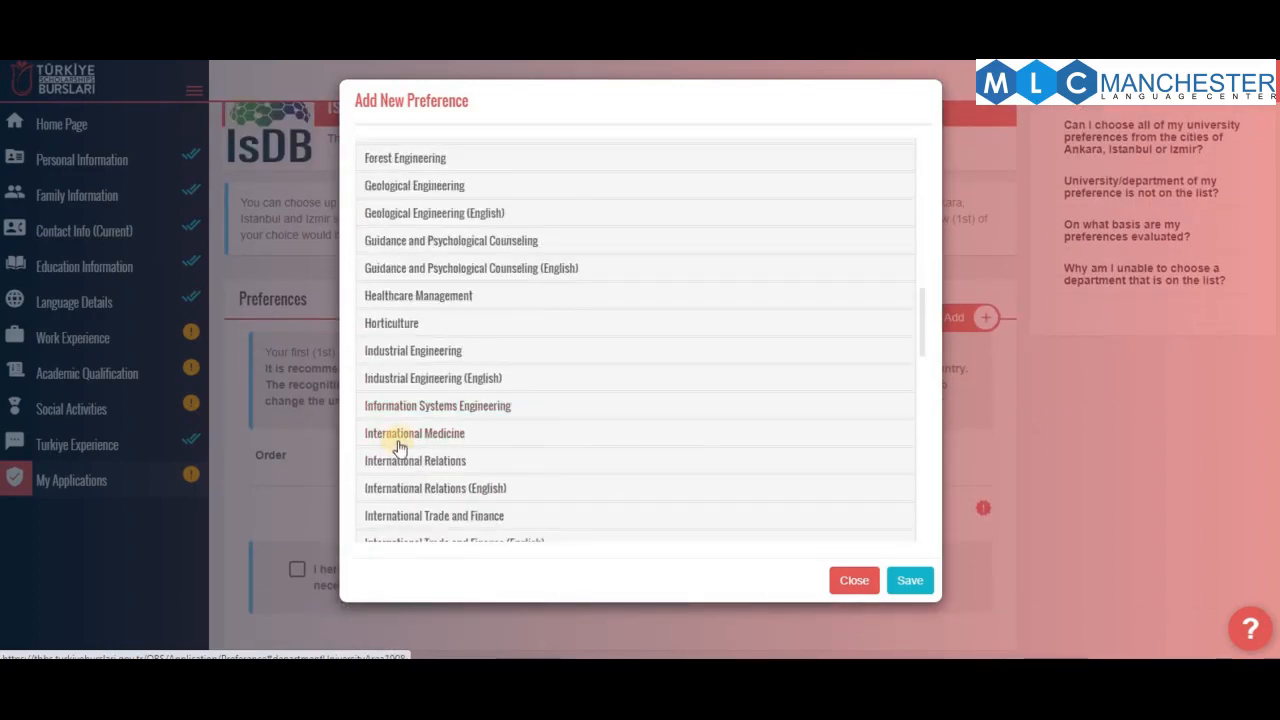
{"action": "left_click", "coordinate": [402, 435]}
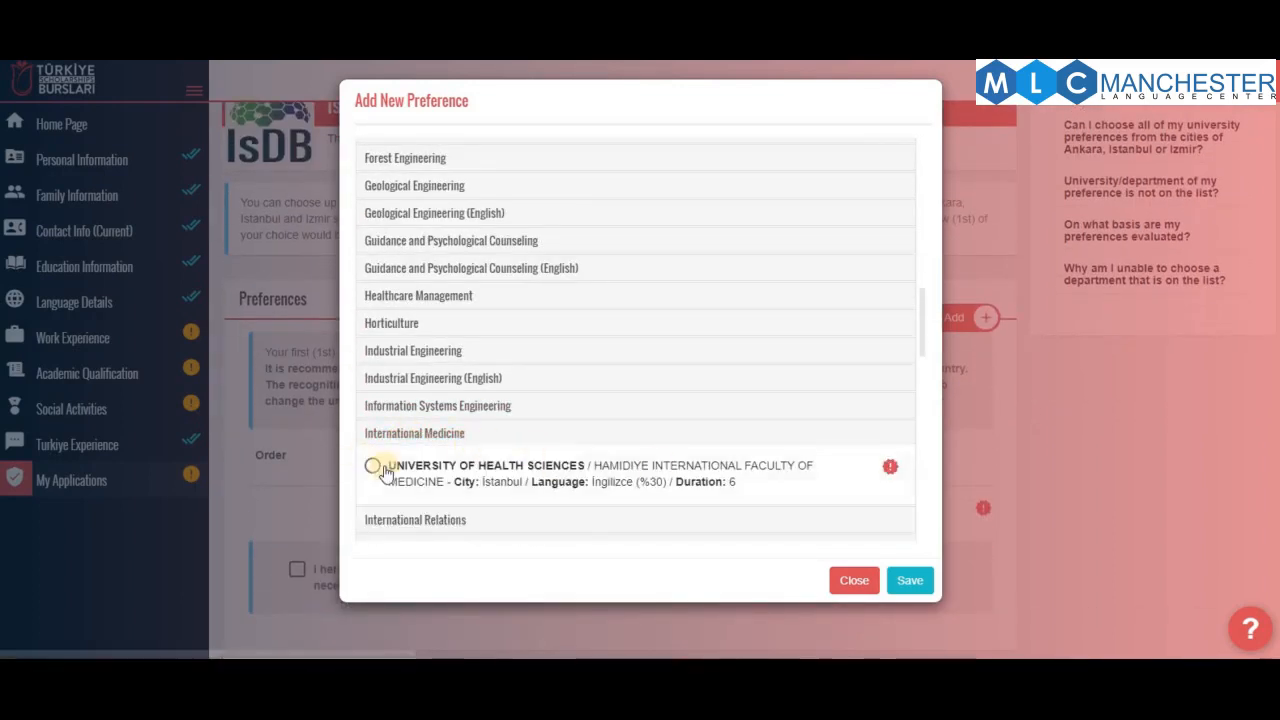
{"action": "scroll", "coordinate": [600, 420], "scroll_direction": "down", "scroll_amount": 2}
{"action": "left_click", "coordinate": [425, 290]}
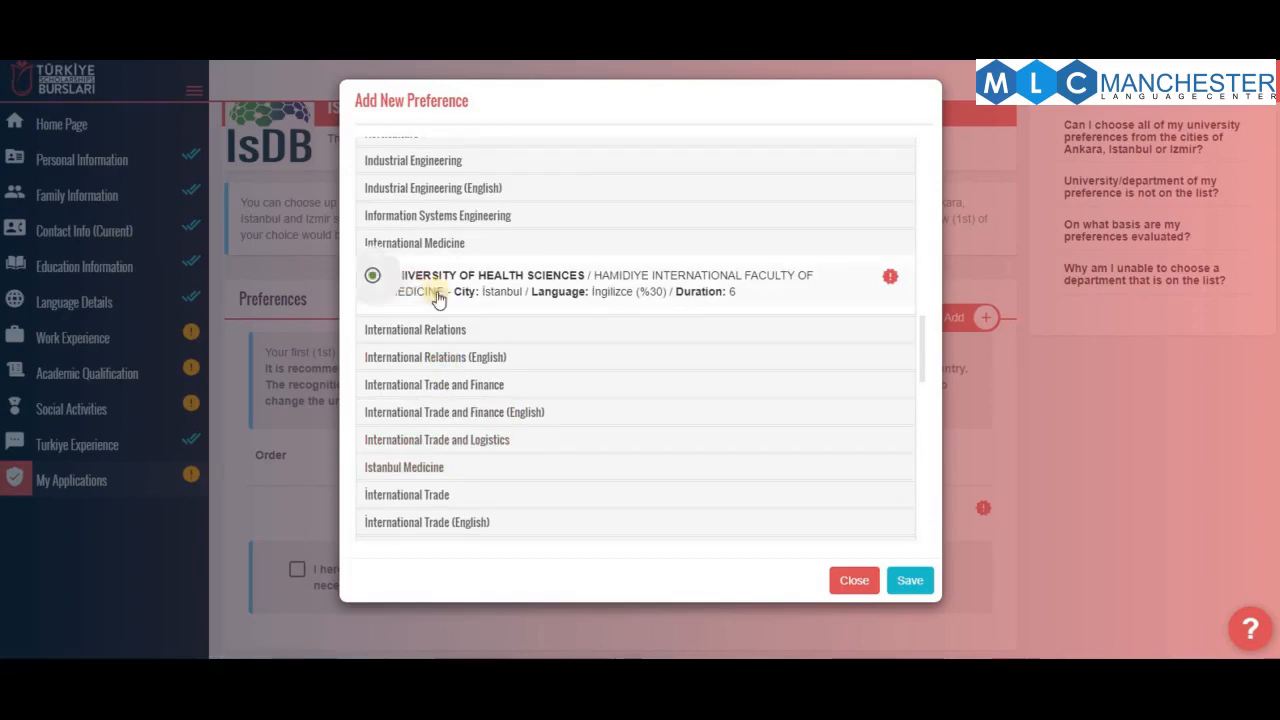
{"action": "left_click", "coordinate": [910, 580]}
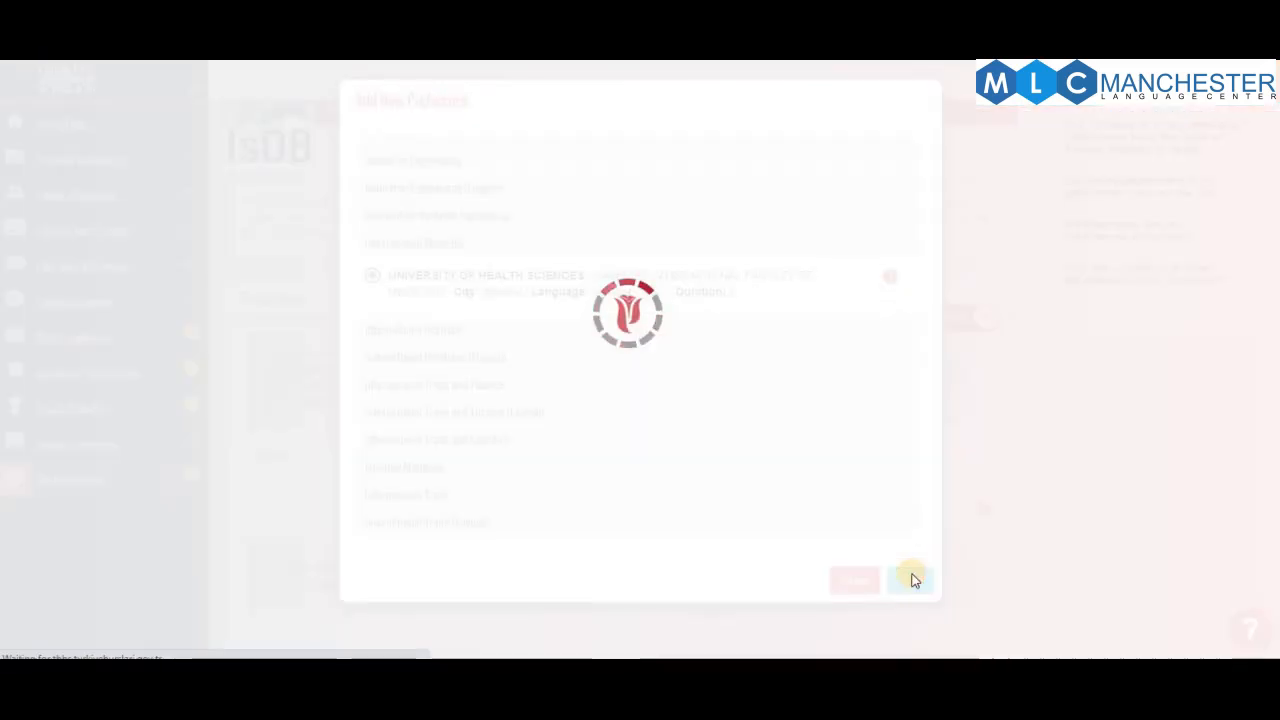
Consent to placement in a different program, save the preferences, and go to Letter of Intent
{"action": "scroll", "coordinate": [845, 515], "scroll_direction": "down", "scroll_amount": 3}
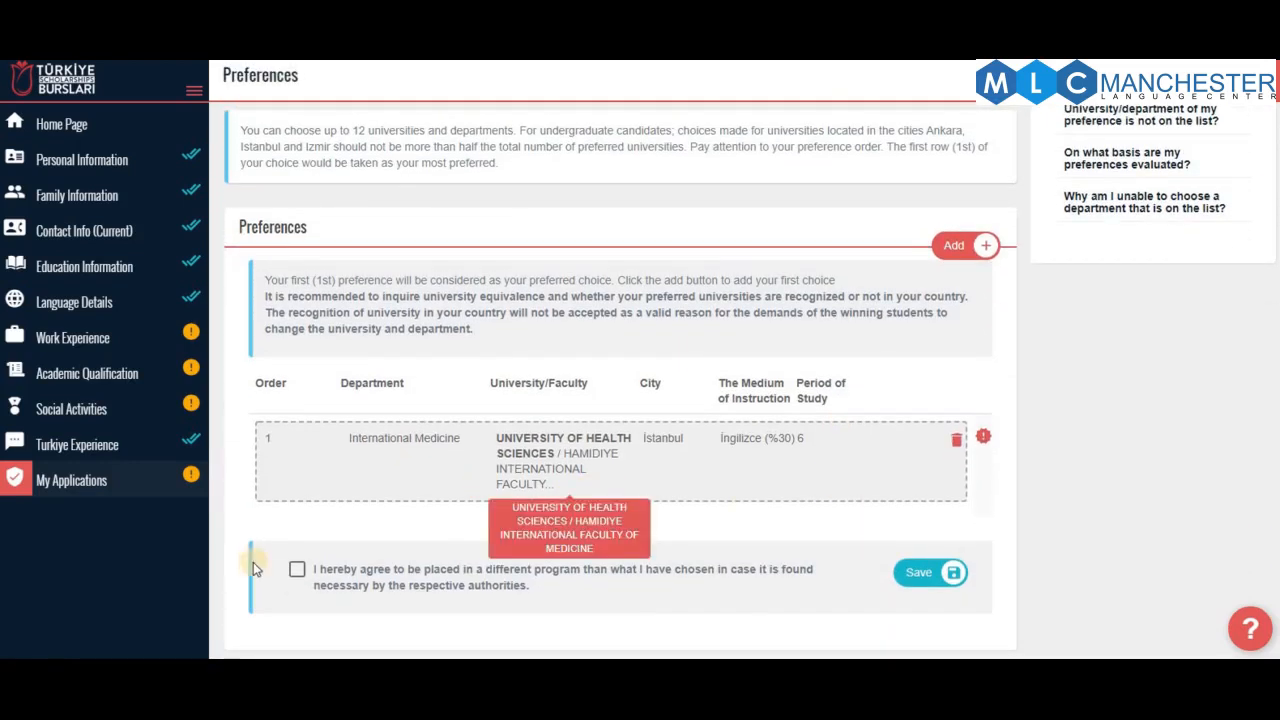
{"action": "left_click", "coordinate": [298, 572]}
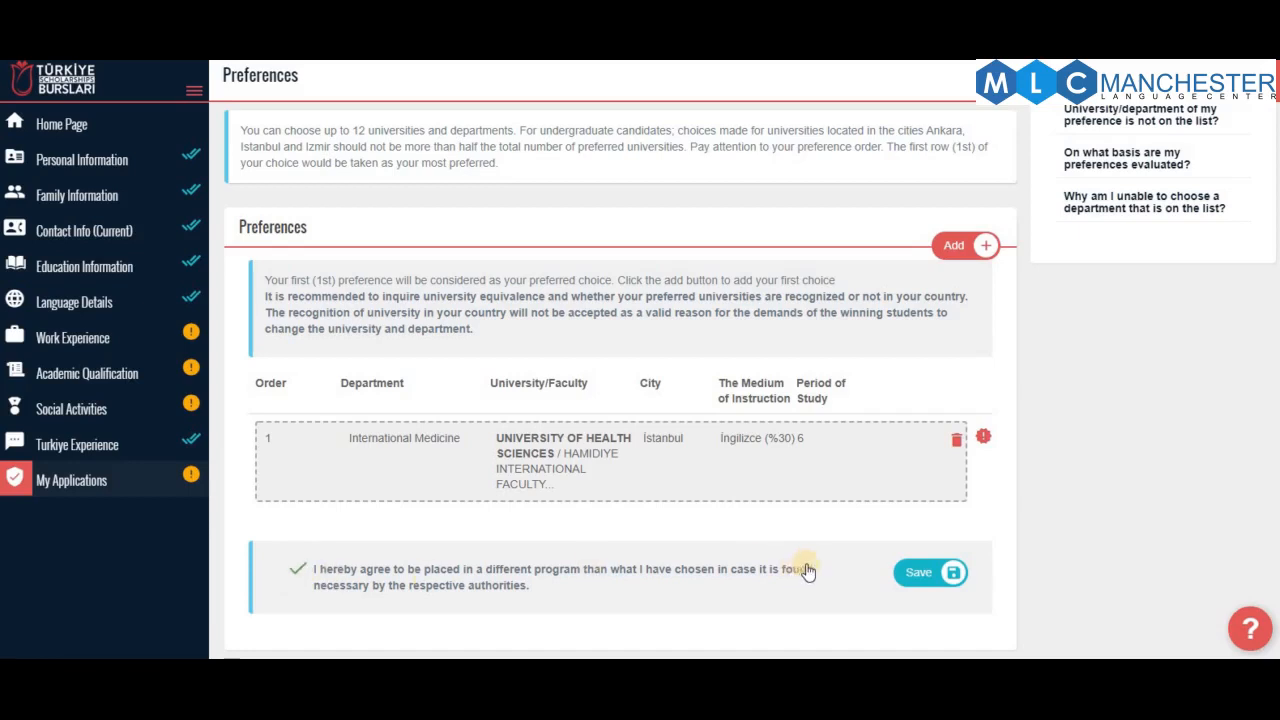
{"action": "left_click", "coordinate": [942, 584]}
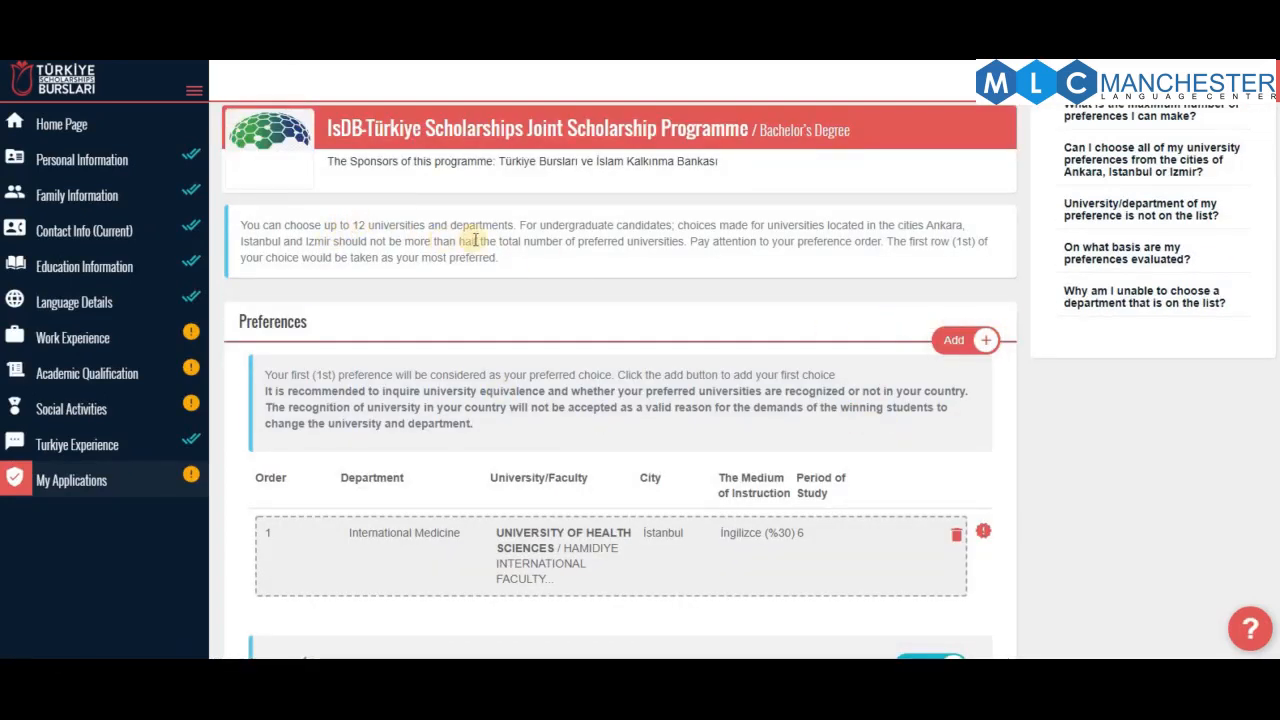
{"action": "scroll", "coordinate": [818, 374], "scroll_direction": "down", "scroll_amount": 1}
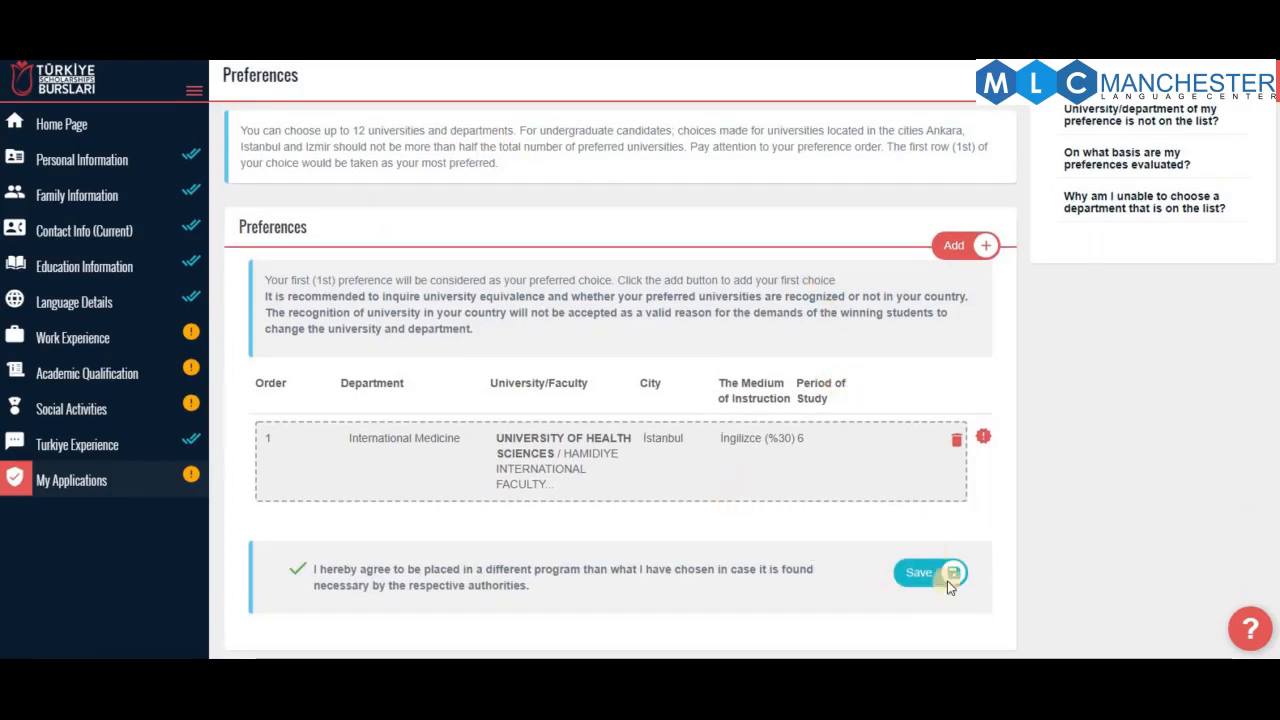
{"action": "scroll", "coordinate": [771, 402], "scroll_direction": "up", "scroll_amount": 3}
{"action": "left_click", "coordinate": [567, 163]}
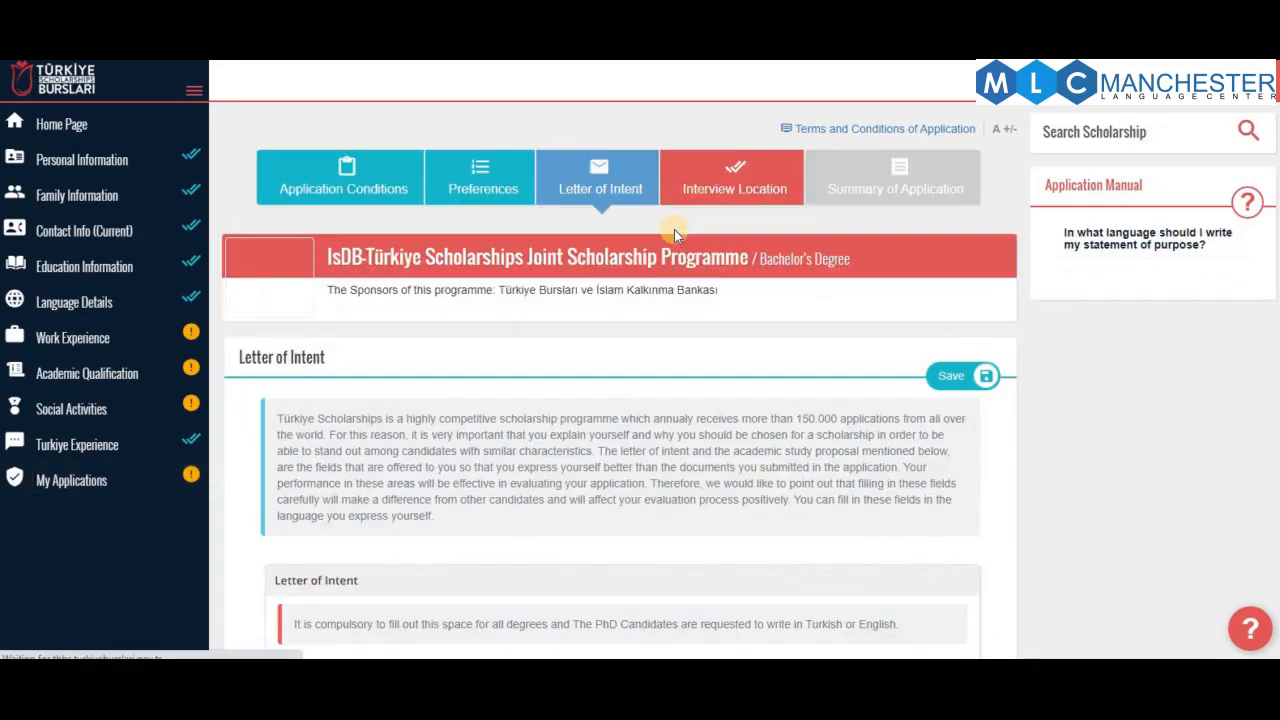
Scroll through the blank Letter of Intent form: letter box, how-did-you-hear question and Additional Item field
{"action": "scroll", "coordinate": [640, 300], "scroll_direction": "down", "scroll_amount": 3}
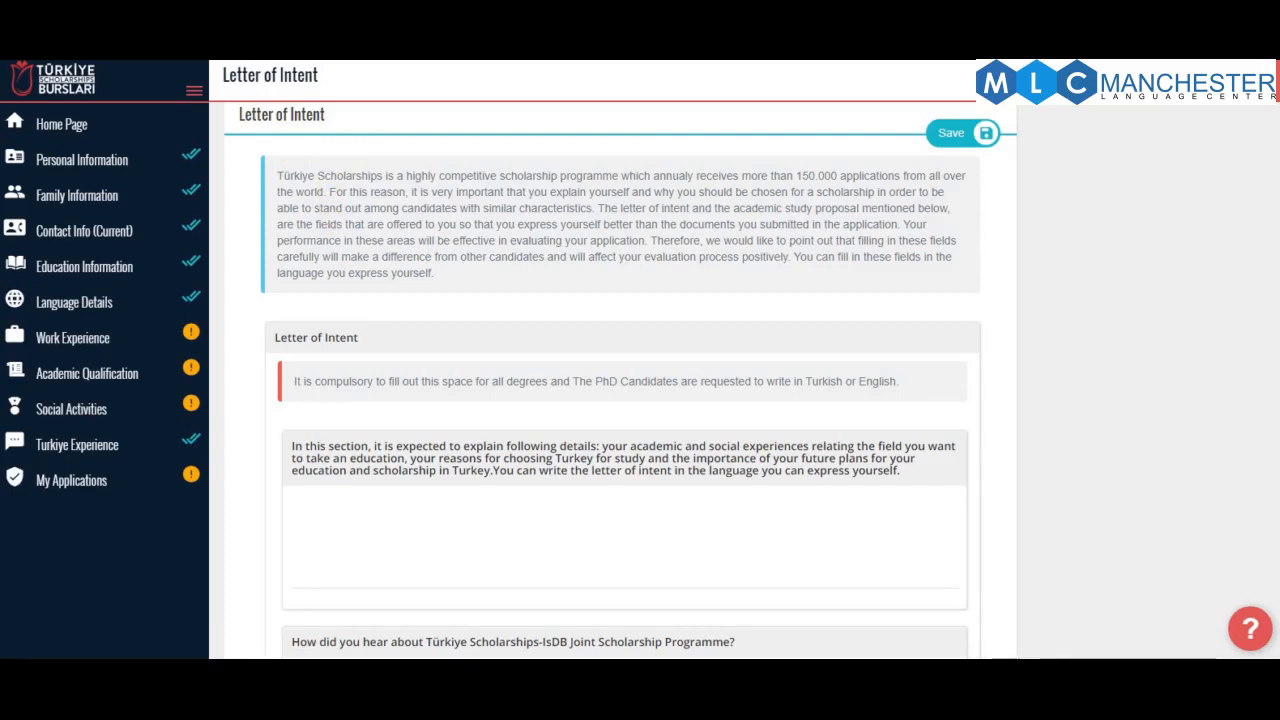
{"action": "scroll", "coordinate": [560, 400], "scroll_direction": "up", "scroll_amount": 2}
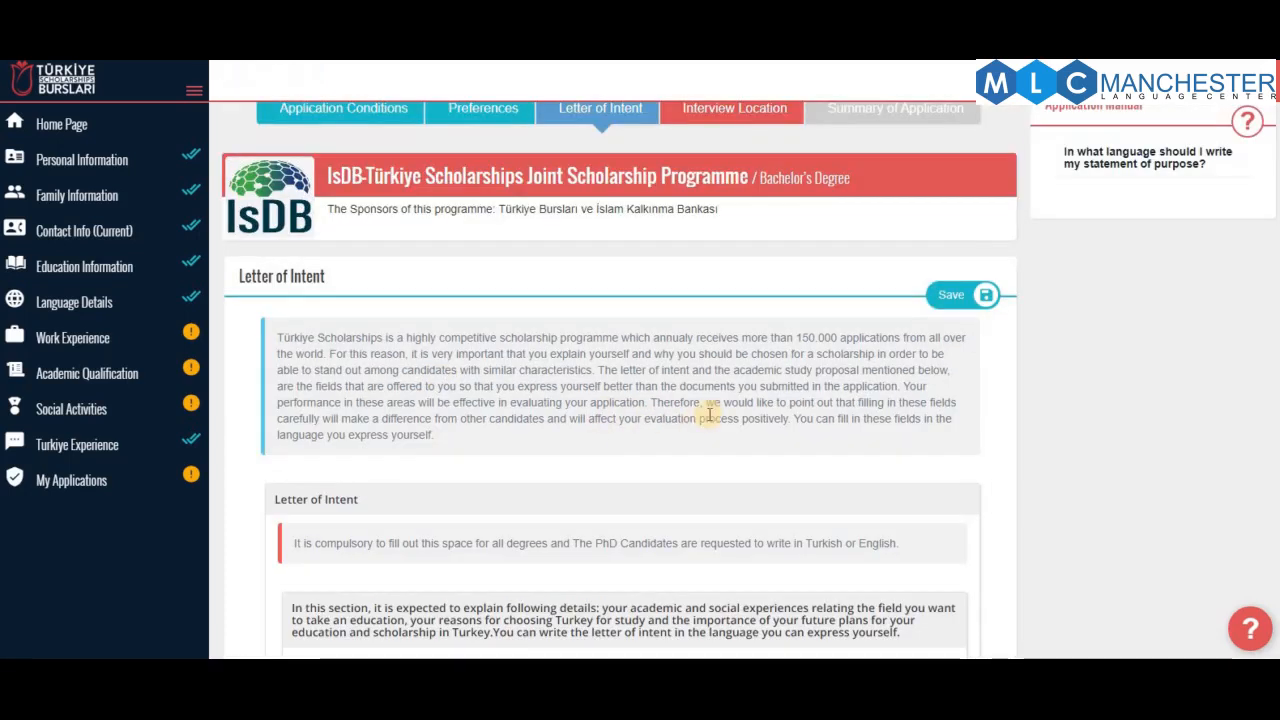
{"action": "scroll", "coordinate": [709, 414], "scroll_direction": "down", "scroll_amount": 3}
{"action": "scroll", "coordinate": [709, 414], "scroll_direction": "down", "scroll_amount": 3}
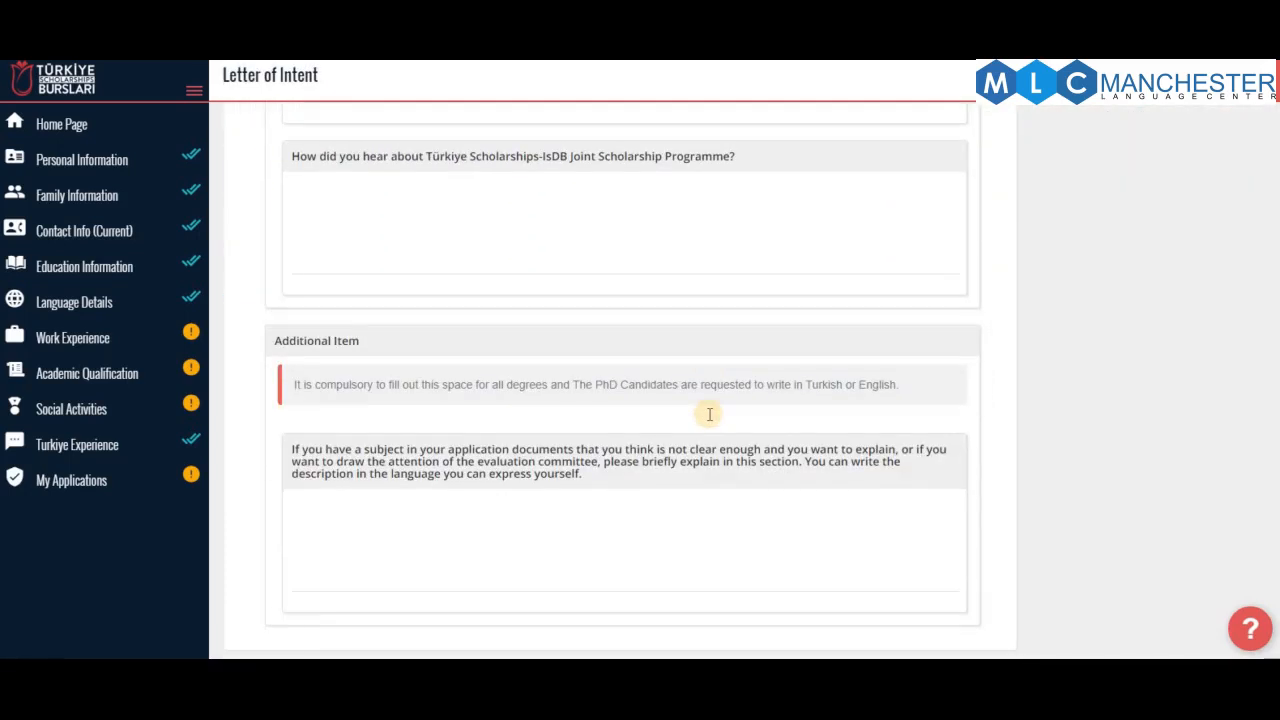
{"action": "scroll", "coordinate": [709, 414], "scroll_direction": "up", "scroll_amount": 6}
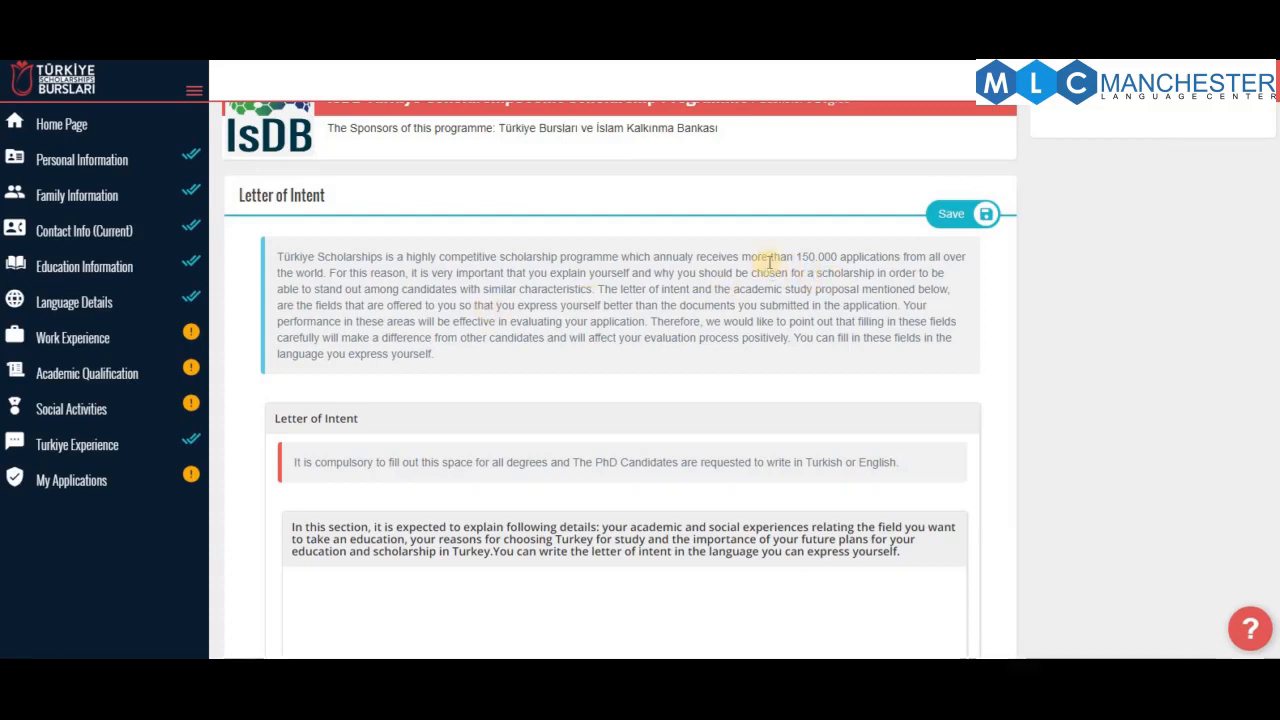
{"action": "left_click_drag", "start_coordinate": [796, 257], "coordinate": [901, 256]}
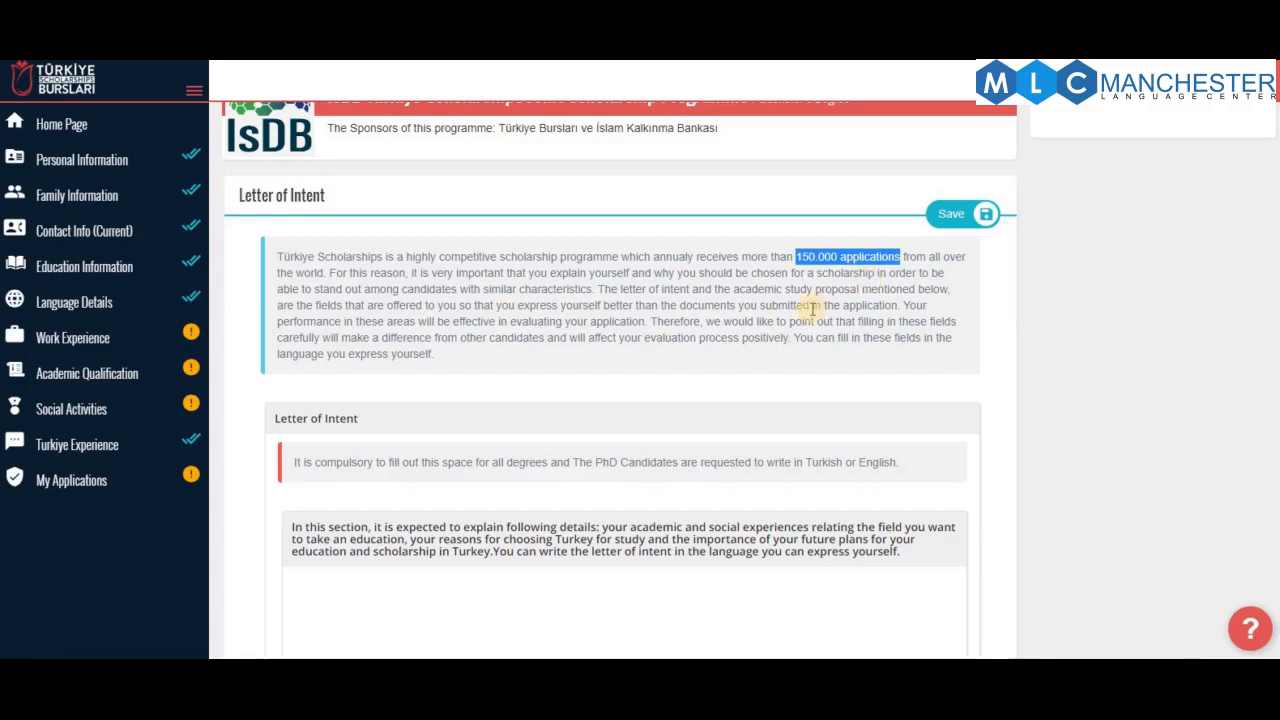
{"action": "scroll", "coordinate": [812, 310], "scroll_direction": "down", "scroll_amount": 2}
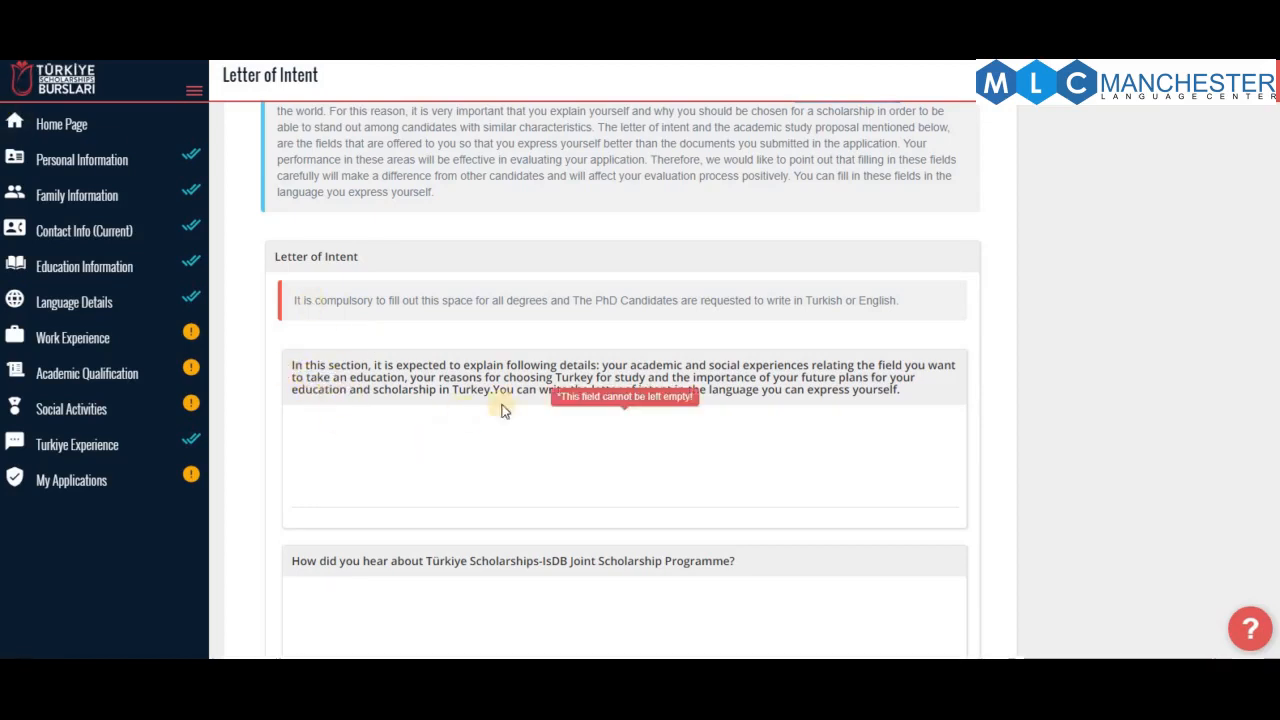
{"action": "scroll", "coordinate": [409, 436], "scroll_direction": "down", "scroll_amount": 2}
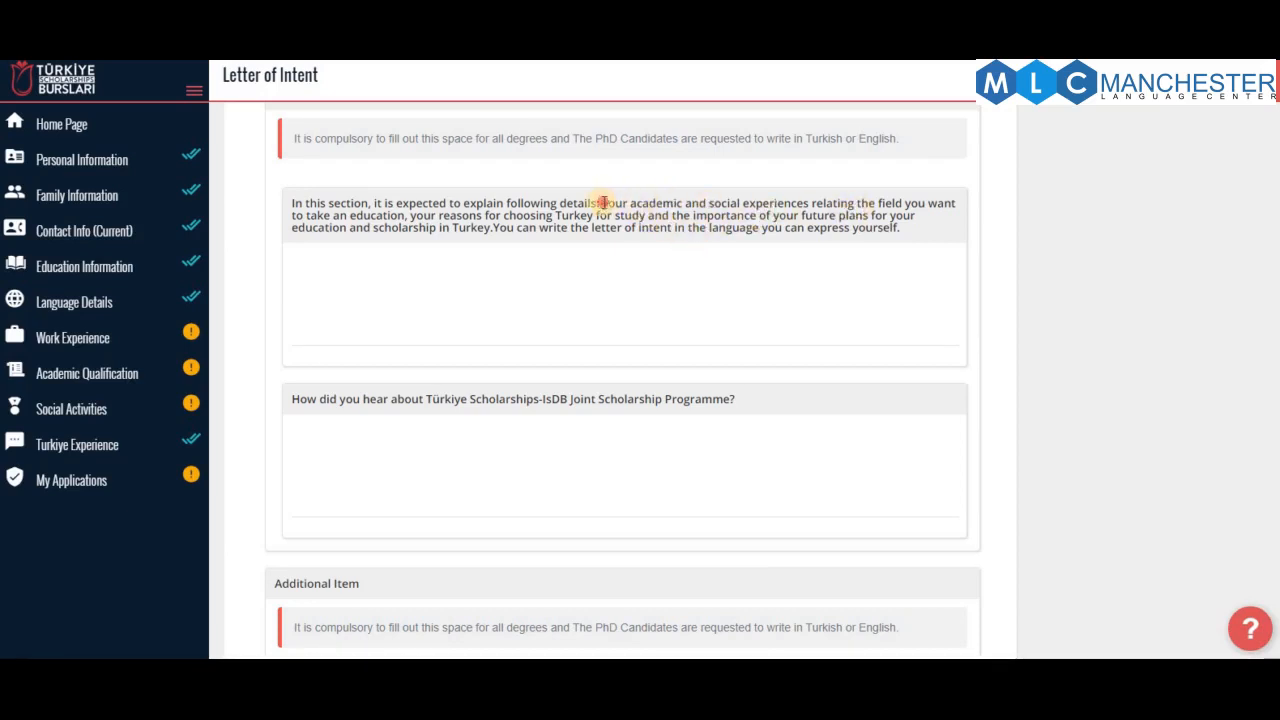
{"action": "left_click_drag", "start_coordinate": [601, 203], "coordinate": [677, 205]}
{"action": "left_click_drag", "start_coordinate": [766, 207], "coordinate": [957, 203]}
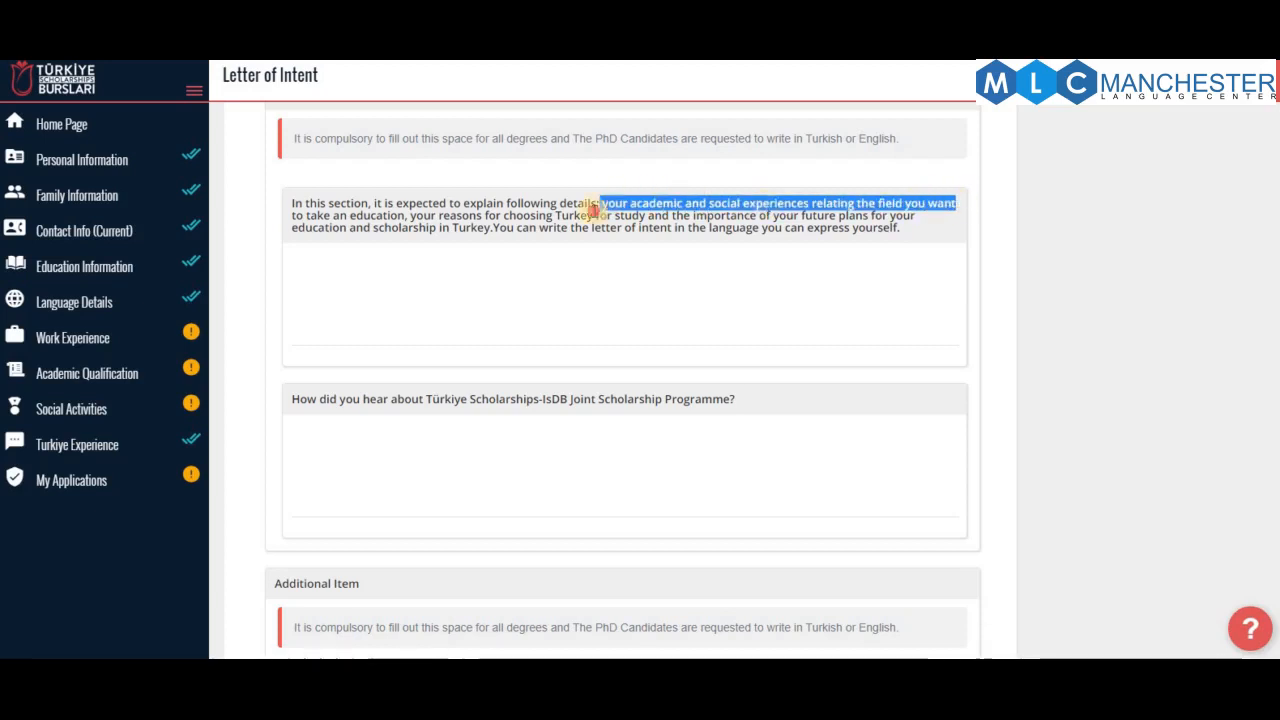
{"action": "left_click_drag", "start_coordinate": [601, 205], "coordinate": [406, 216]}
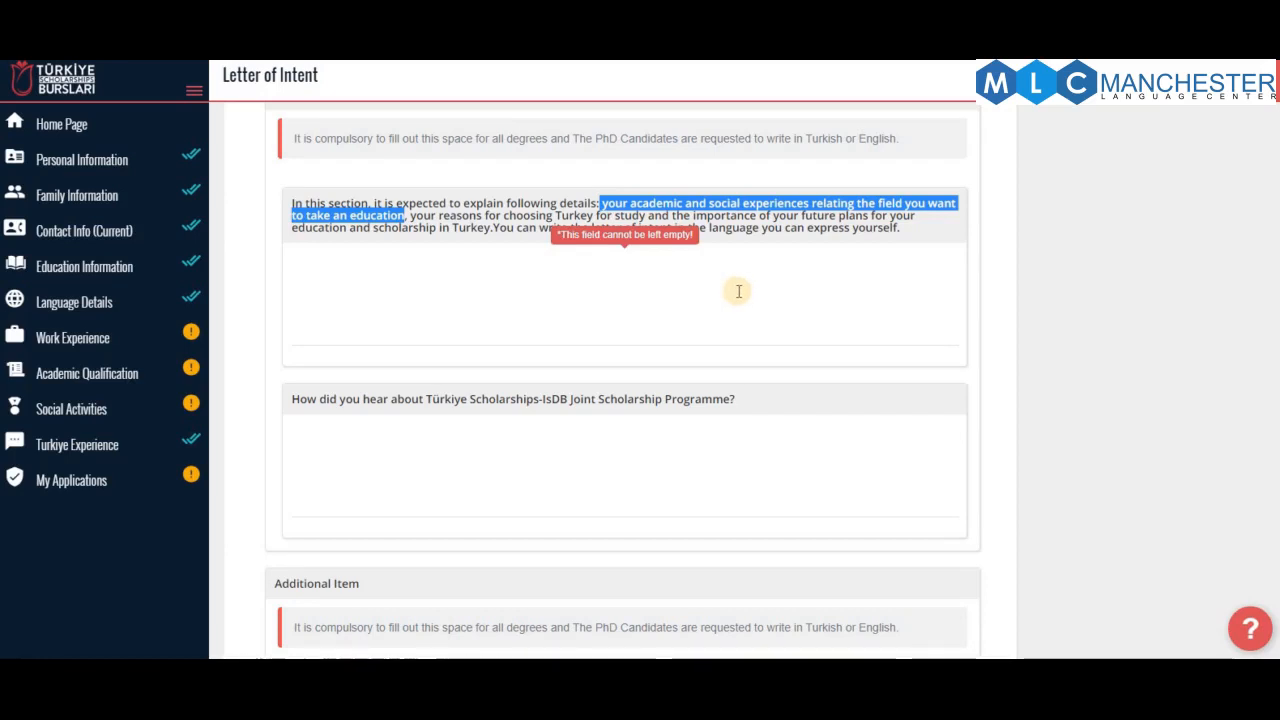
{"action": "left_click", "coordinate": [603, 312]}
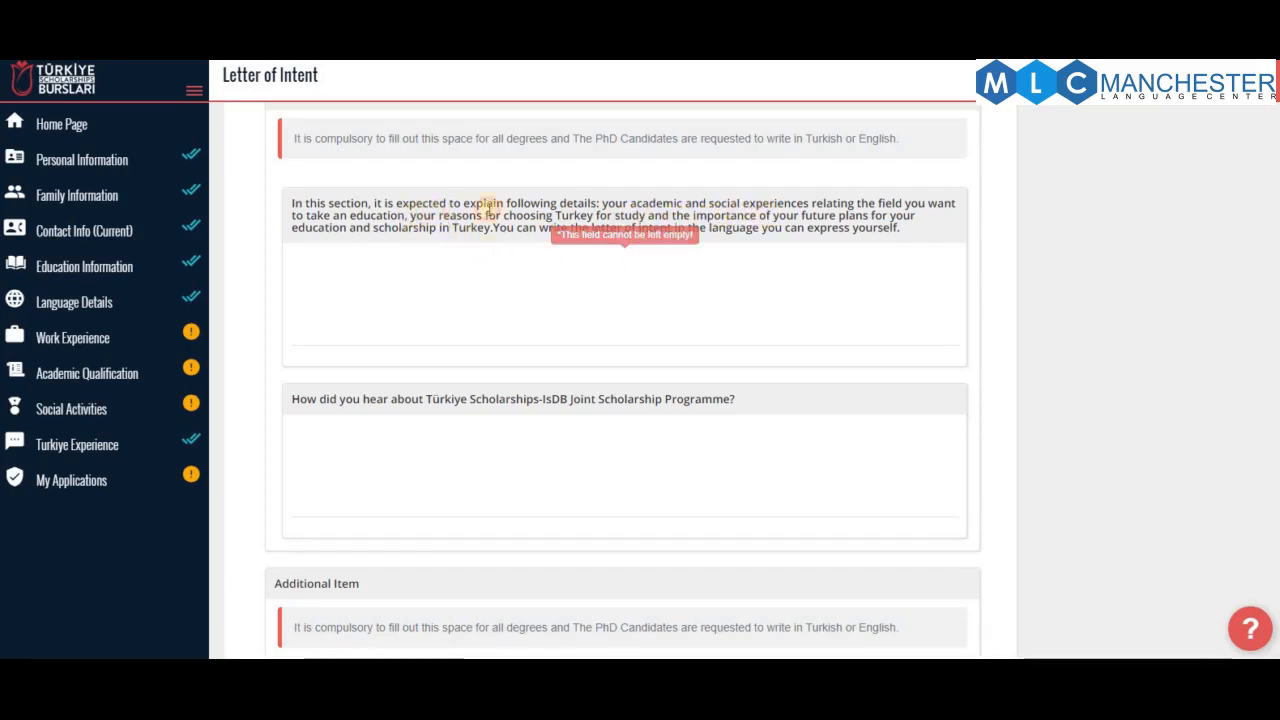
{"action": "left_click_drag", "start_coordinate": [410, 215], "coordinate": [597, 215]}
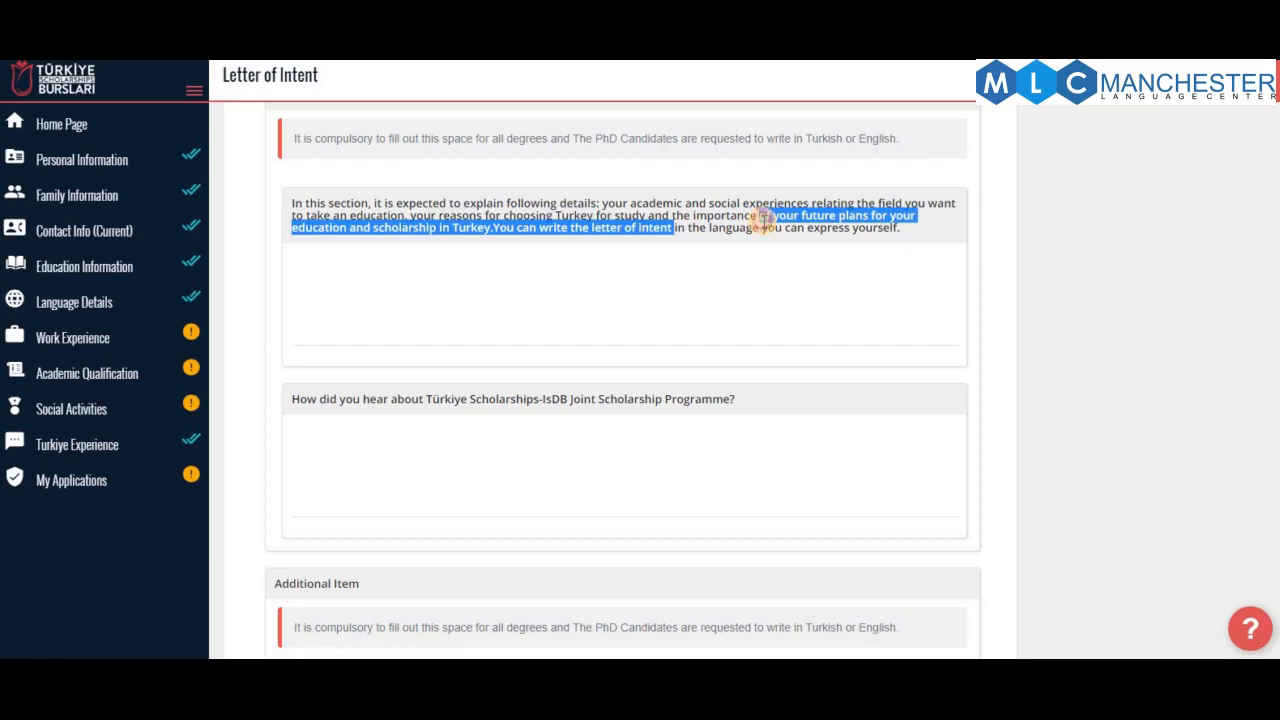
{"action": "left_click", "coordinate": [379, 255]}
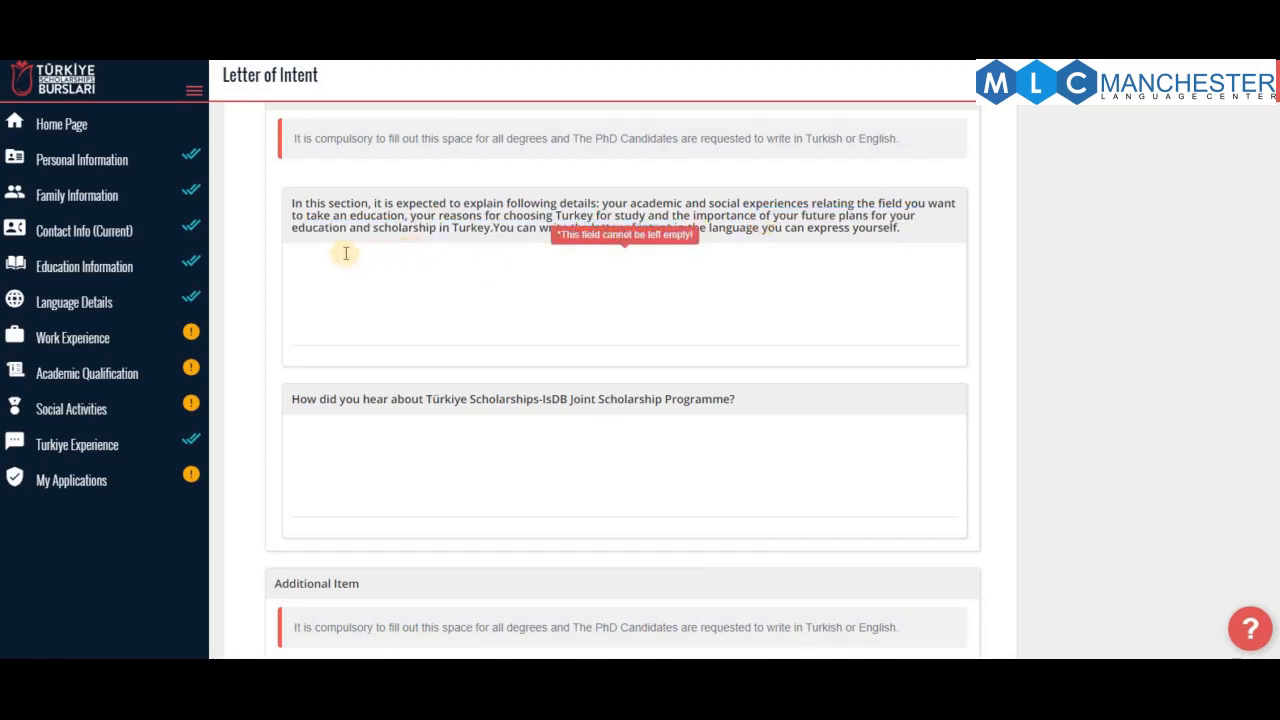
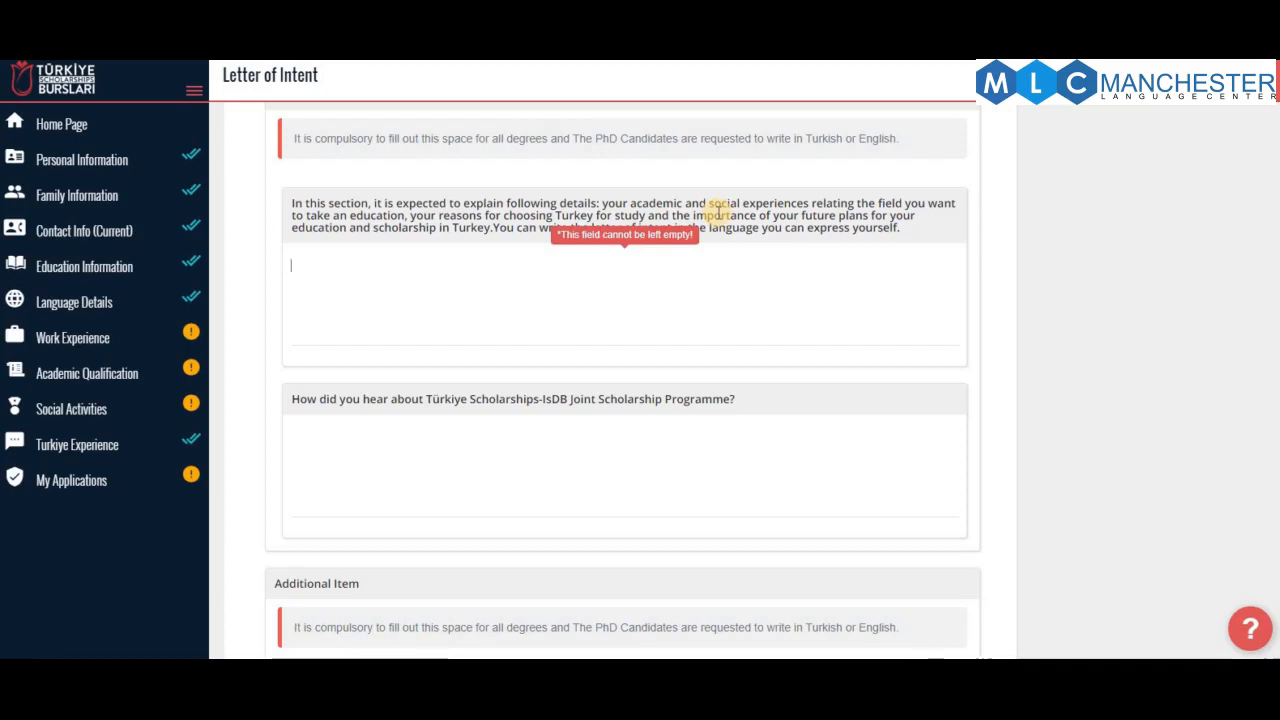
Enter the placeholder text 'dsad' in the Letter of Intent box
{"action": "scroll", "coordinate": [822, 232], "scroll_direction": "up", "scroll_amount": 2}
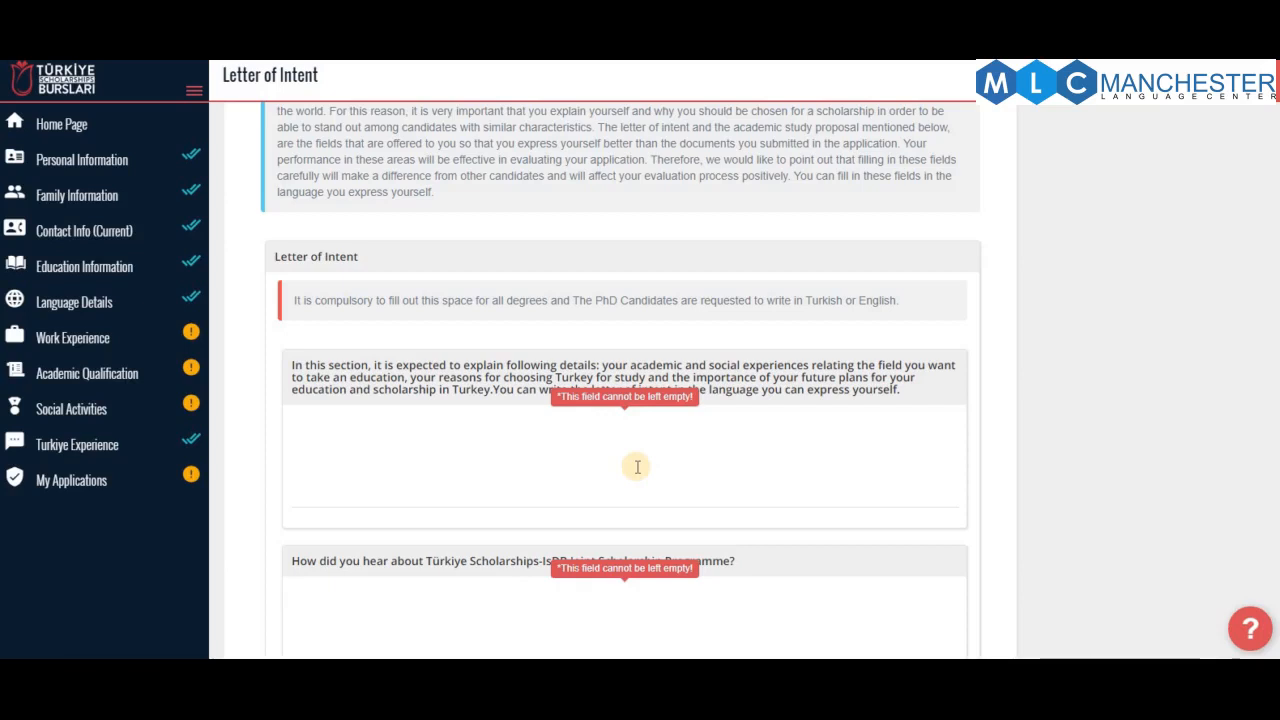
{"action": "scroll", "coordinate": [637, 477], "scroll_direction": "down", "scroll_amount": 4}
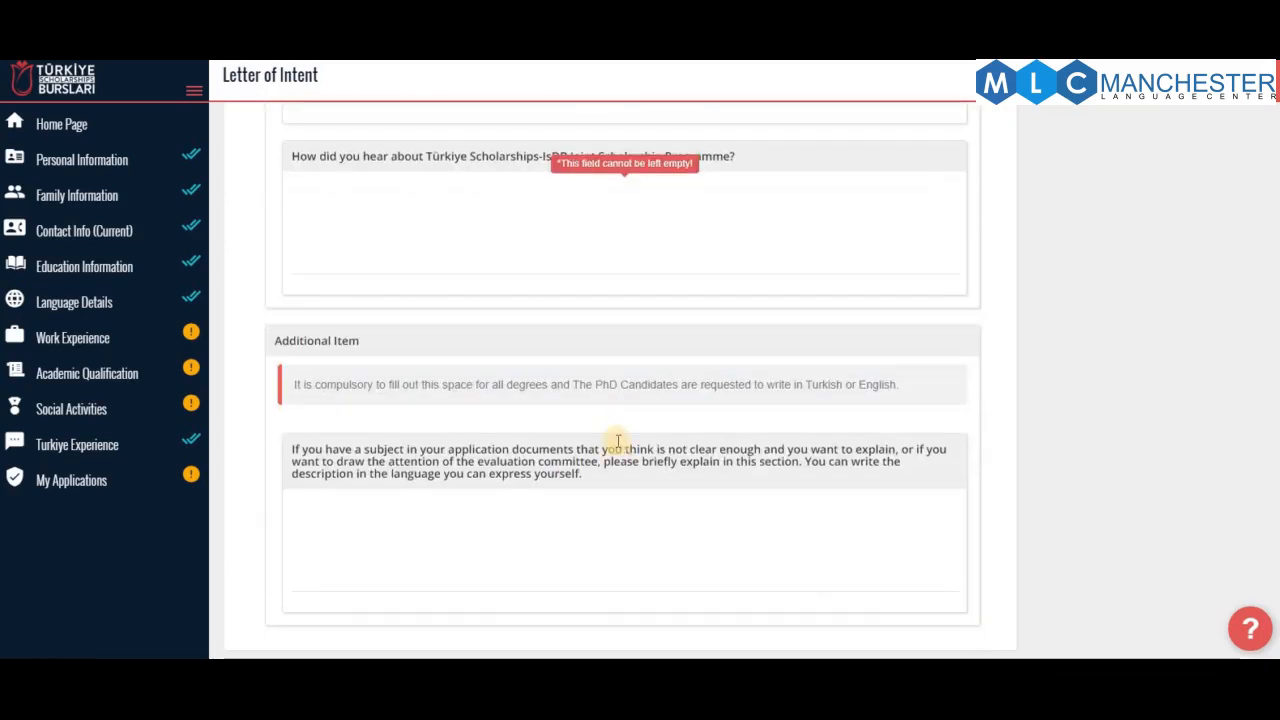
{"action": "scroll", "coordinate": [614, 443], "scroll_direction": "up", "scroll_amount": 2}
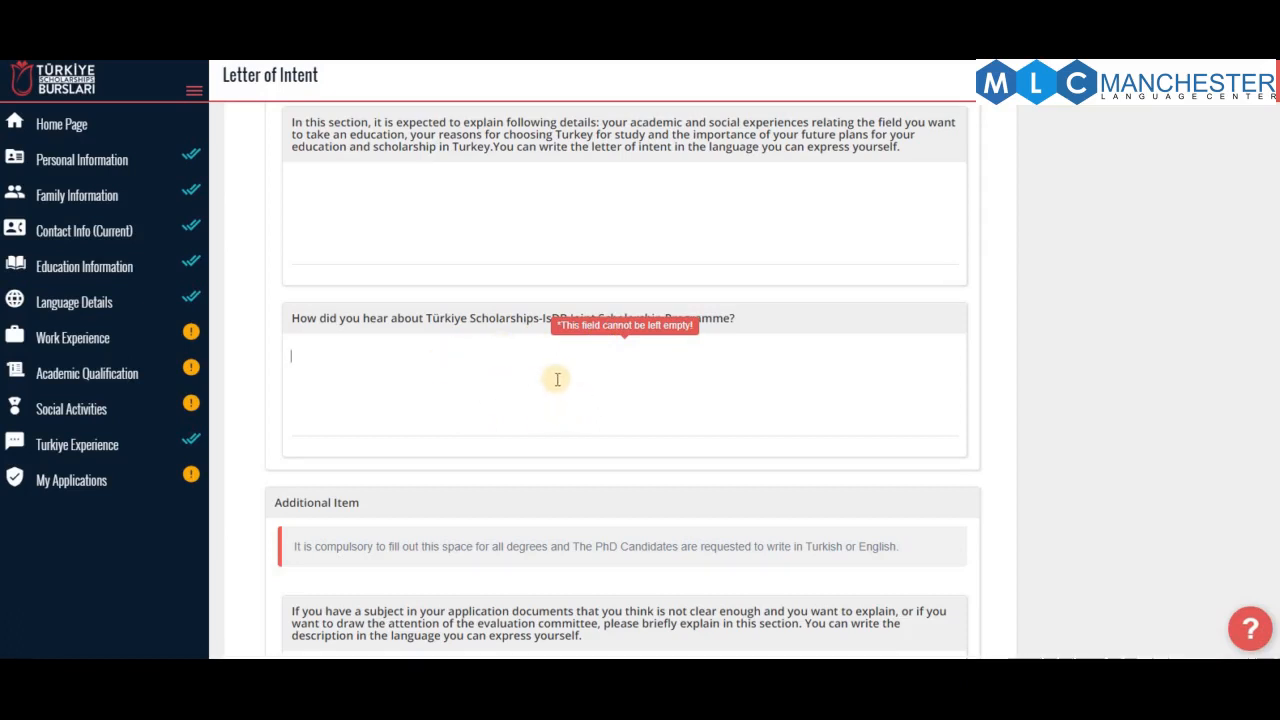
{"action": "scroll", "coordinate": [446, 402], "scroll_direction": "down", "scroll_amount": 2}
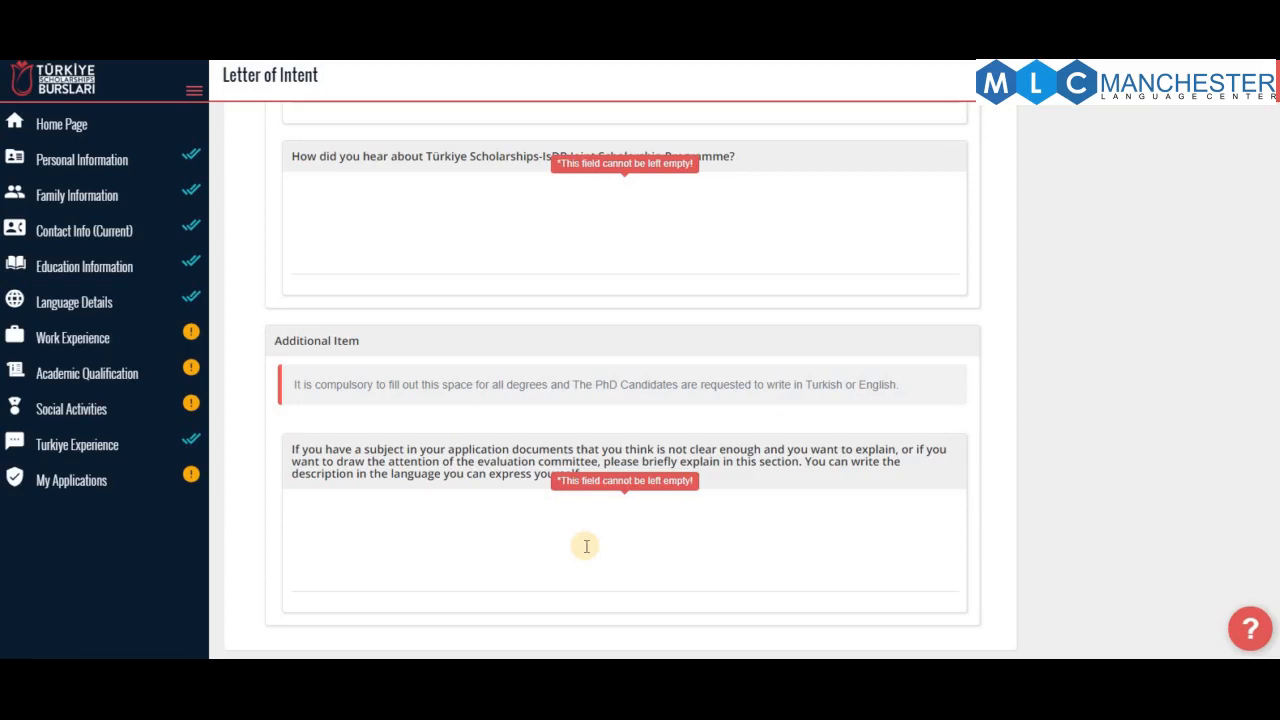
{"action": "scroll", "coordinate": [586, 546], "scroll_direction": "up", "scroll_amount": 15}
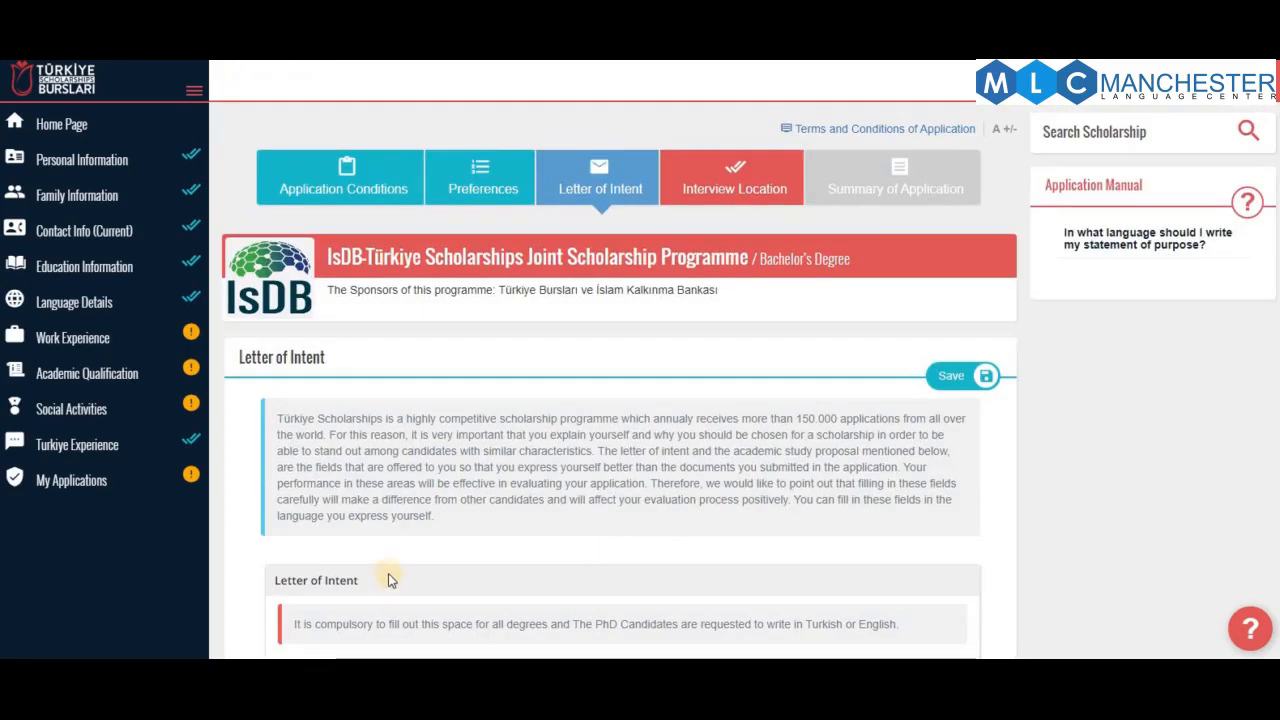
{"action": "scroll", "coordinate": [797, 455], "scroll_direction": "down", "scroll_amount": 6}
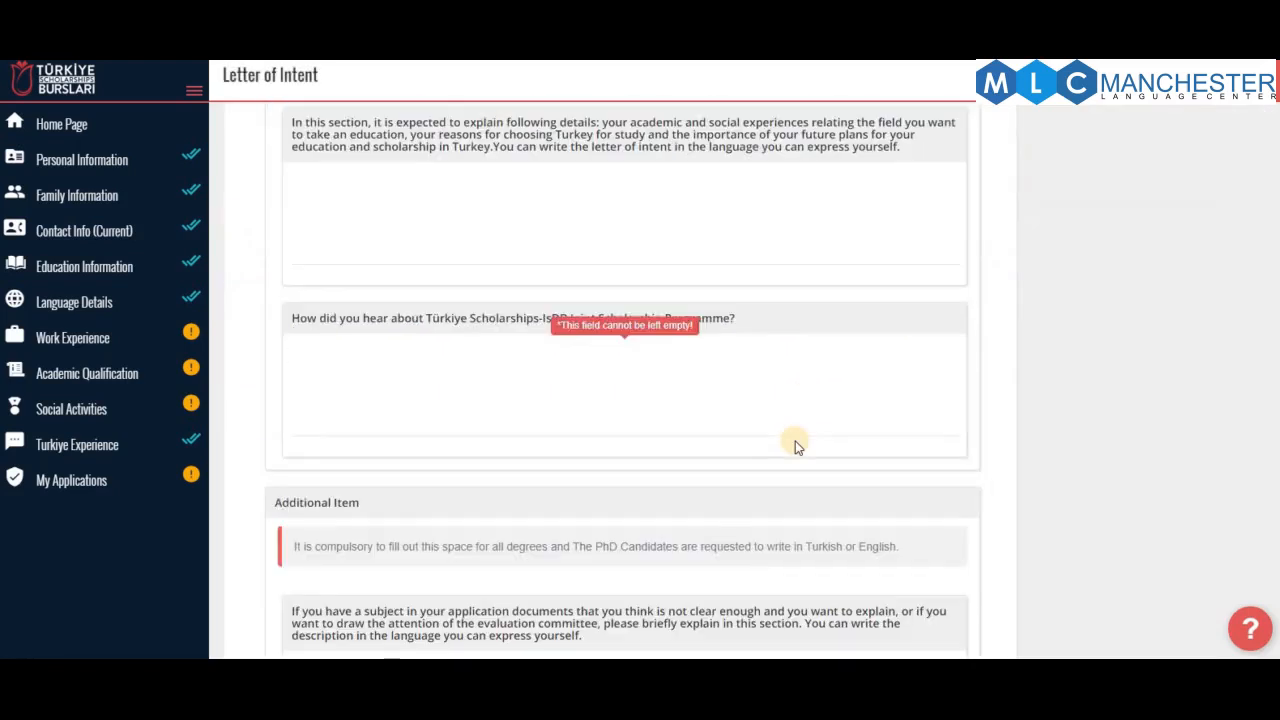
{"action": "scroll", "coordinate": [794, 443], "scroll_direction": "up", "scroll_amount": 3}
{"action": "scroll", "coordinate": [594, 443], "scroll_direction": "up", "scroll_amount": 5}
{"action": "scroll", "coordinate": [486, 477], "scroll_direction": "down", "scroll_amount": 5}
{"action": "left_click", "coordinate": [486, 477]}
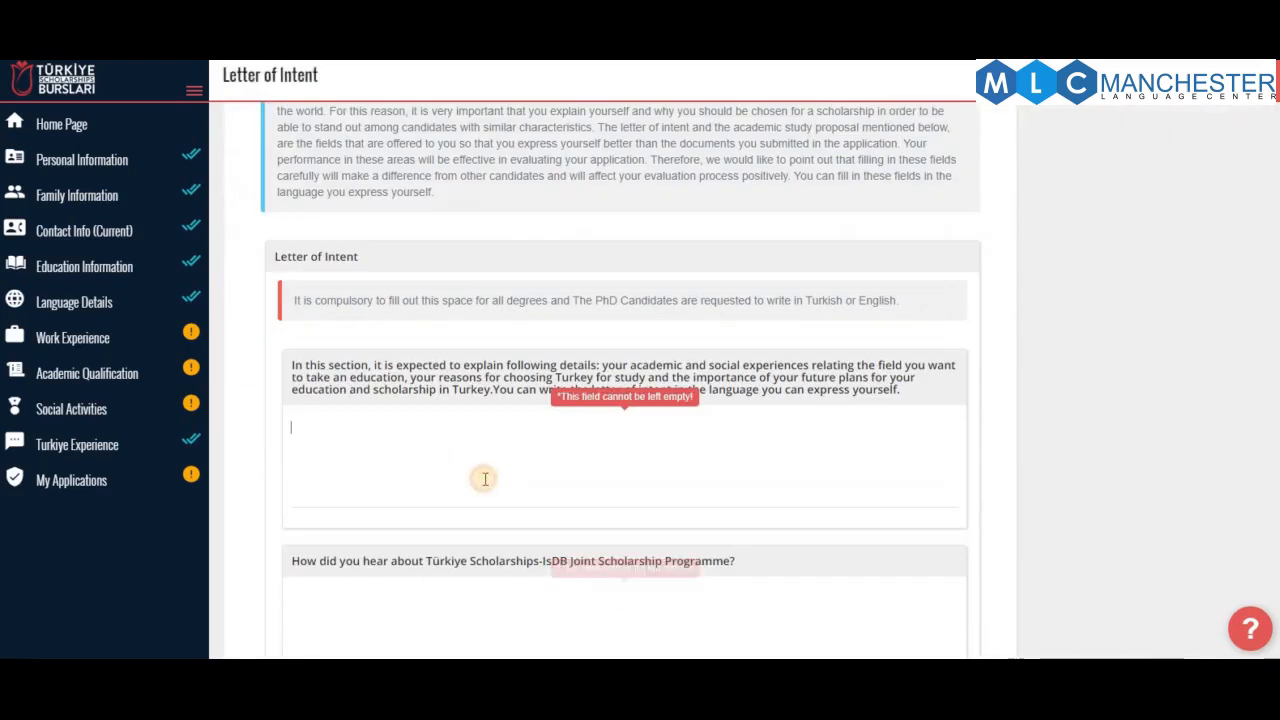
{"action": "type", "text": "dsad"}
Answer how-did-you-hear with 'fast' and Additional Item with 'cz\c\', then save
{"action": "scroll", "coordinate": [485, 494], "scroll_direction": "down", "scroll_amount": 2}
{"action": "left_click", "coordinate": [450, 406]}
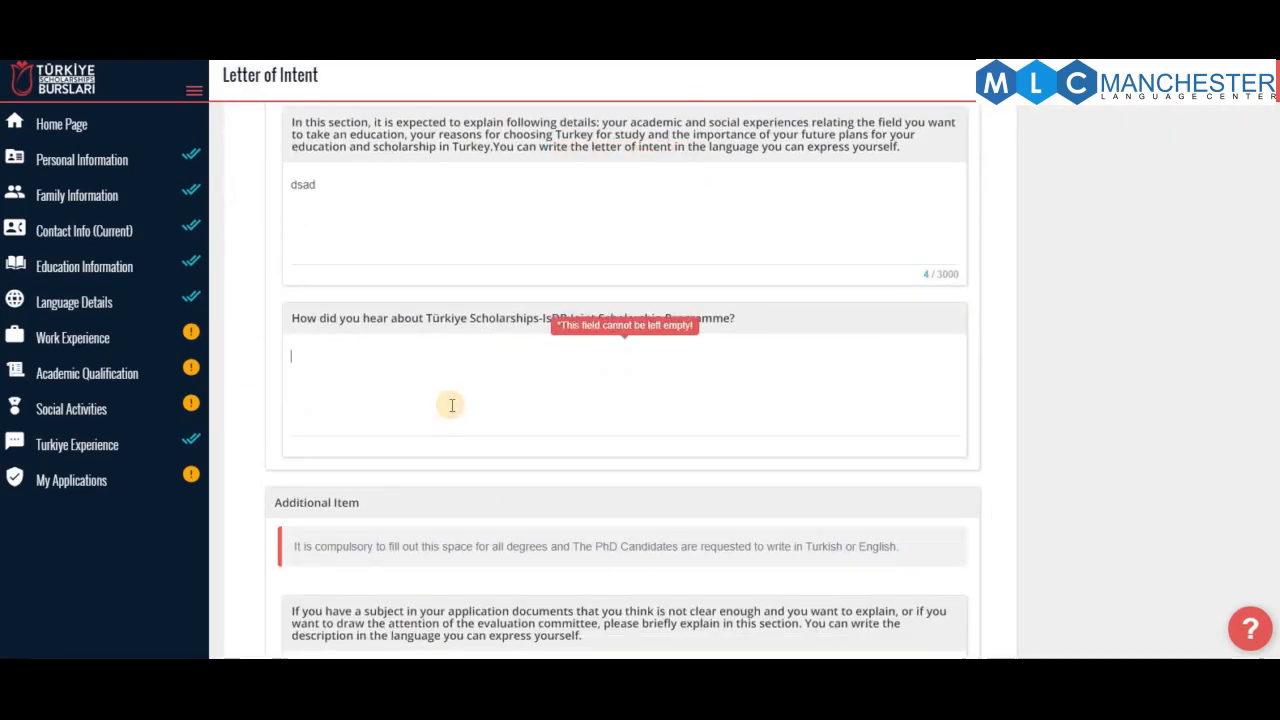
{"action": "type", "text": "fast"}
{"action": "scroll", "coordinate": [459, 406], "scroll_direction": "down", "scroll_amount": 2}
{"action": "left_click", "coordinate": [477, 534]}
{"action": "type", "text": "cz\\c\\"}
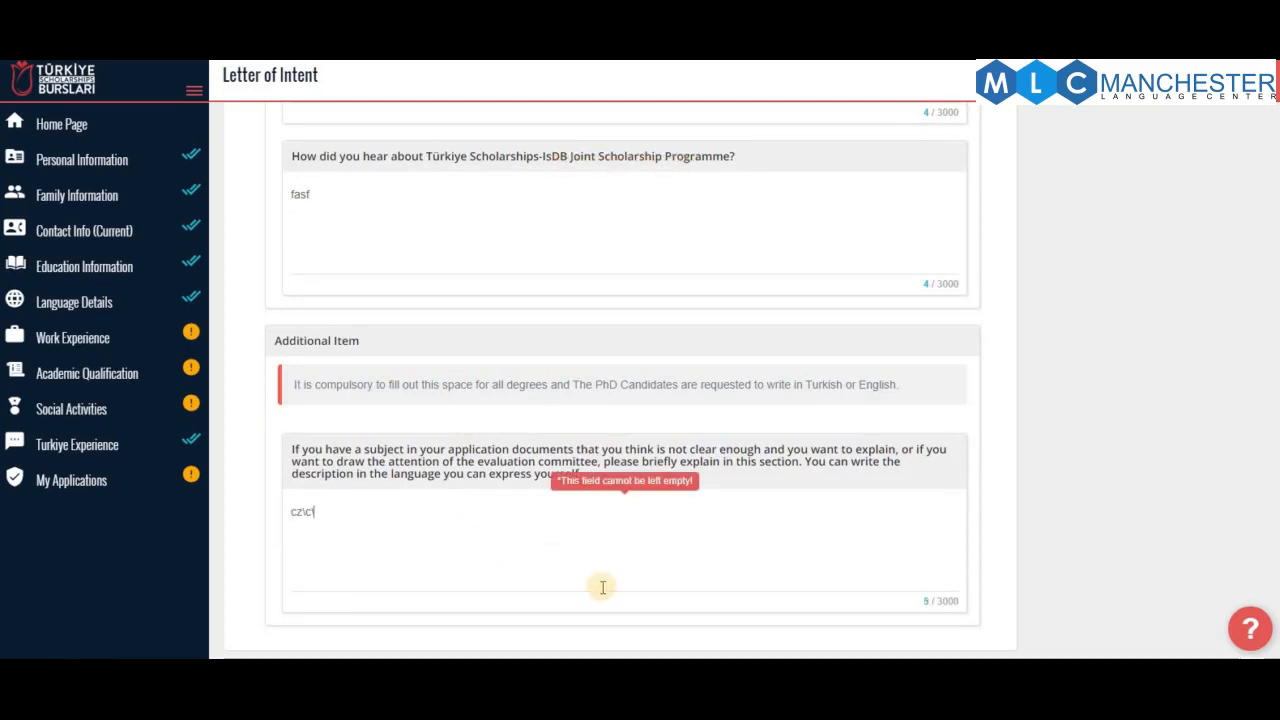
{"action": "scroll", "coordinate": [927, 320], "scroll_direction": "up", "scroll_amount": 10}
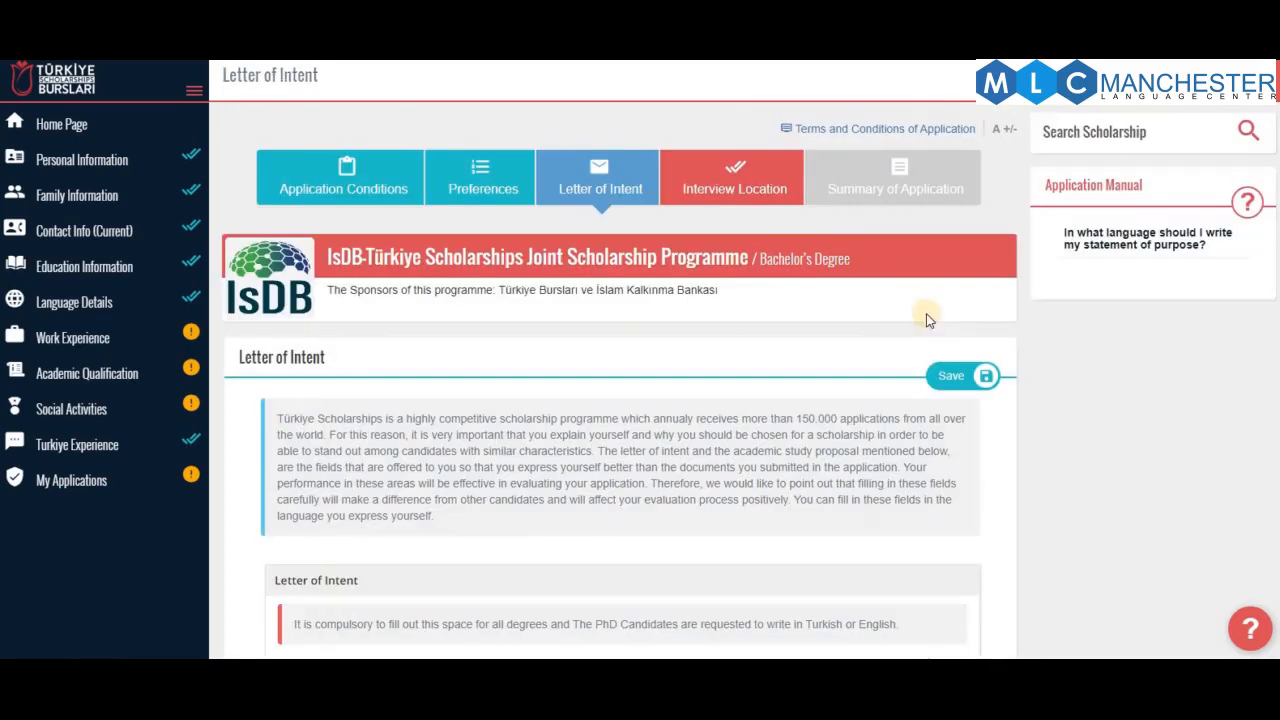
{"action": "left_click", "coordinate": [956, 377]}
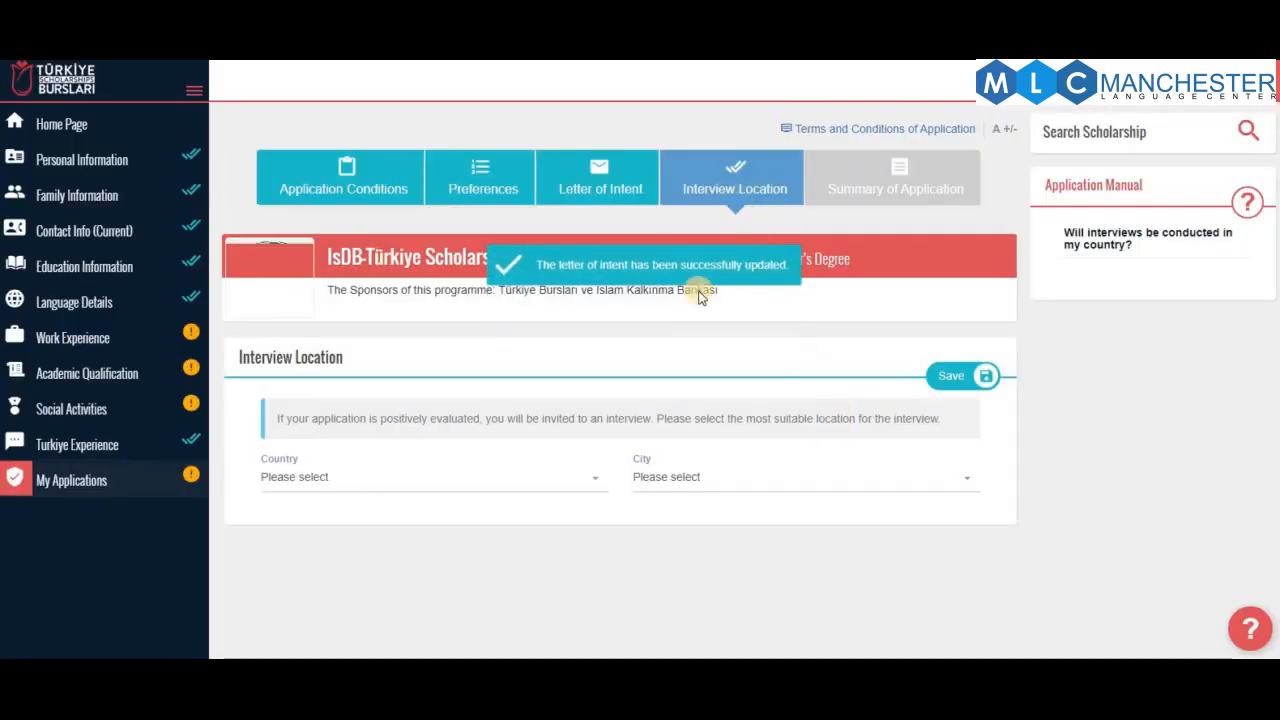
Save the interview location as Indonesia, city Jakarta Pusat (Kota)
{"action": "left_click", "coordinate": [332, 477]}
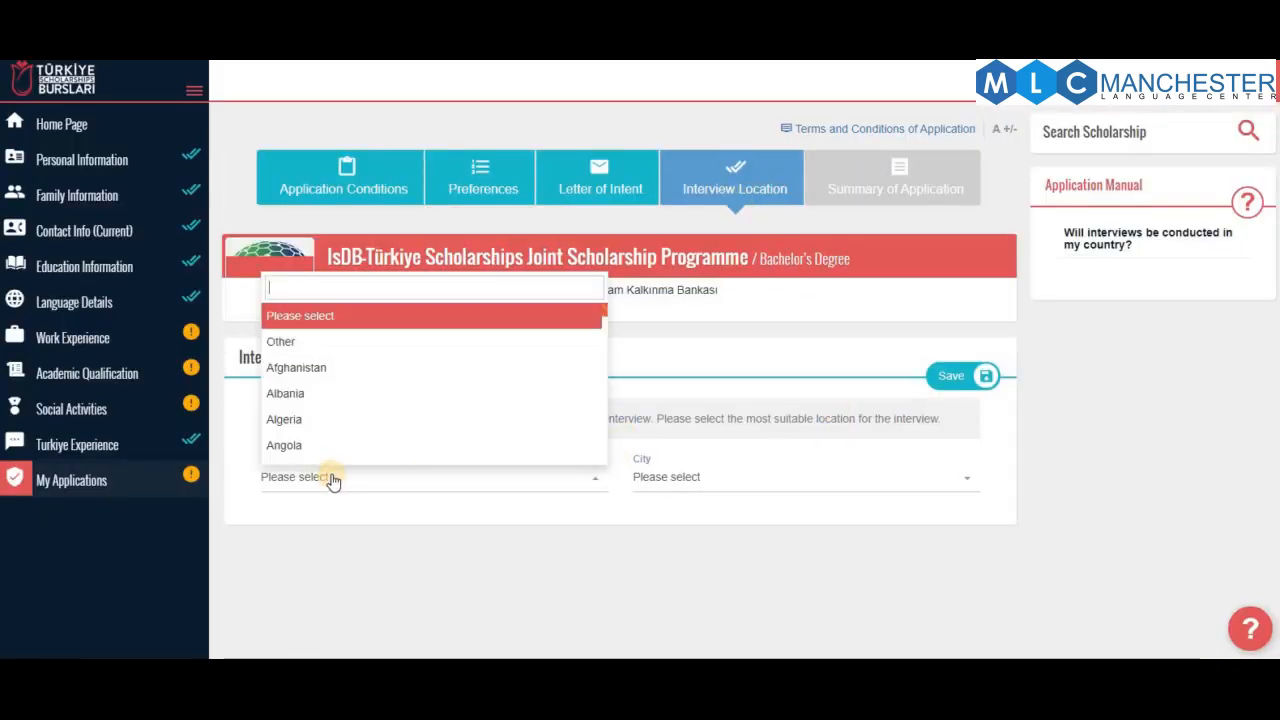
{"action": "type", "text": "indo"}
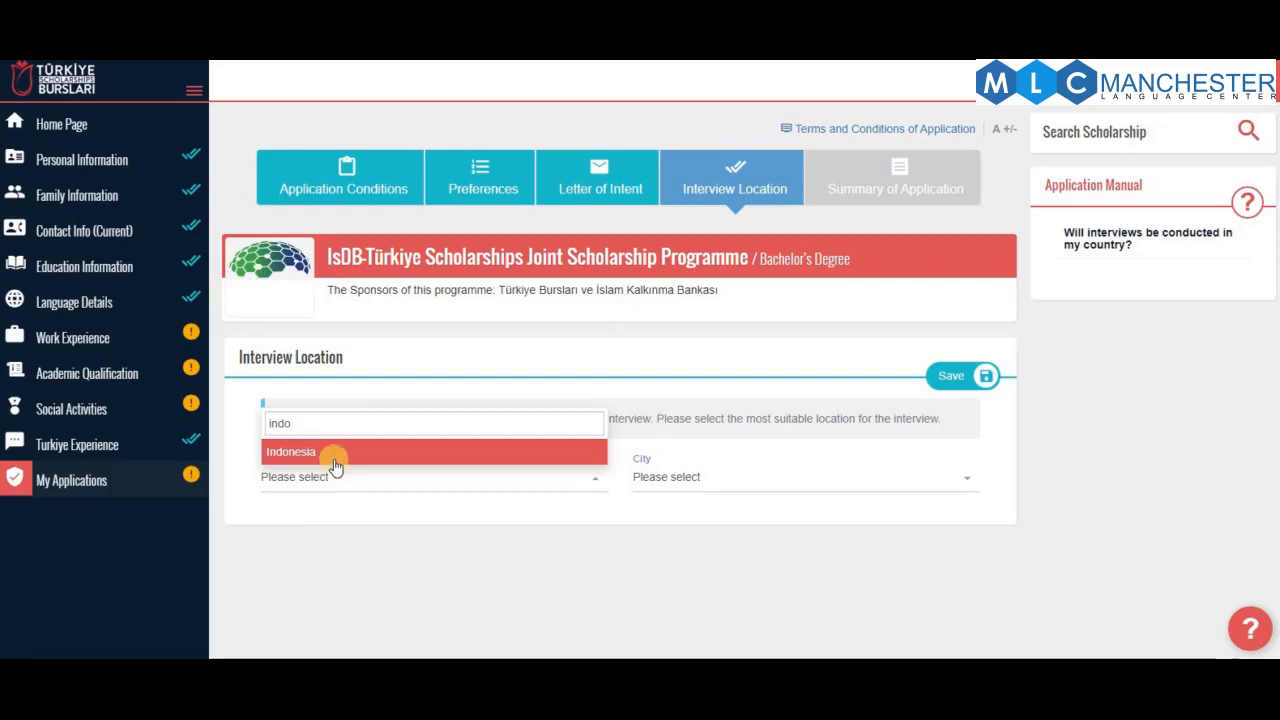
{"action": "key", "text": "Return"}
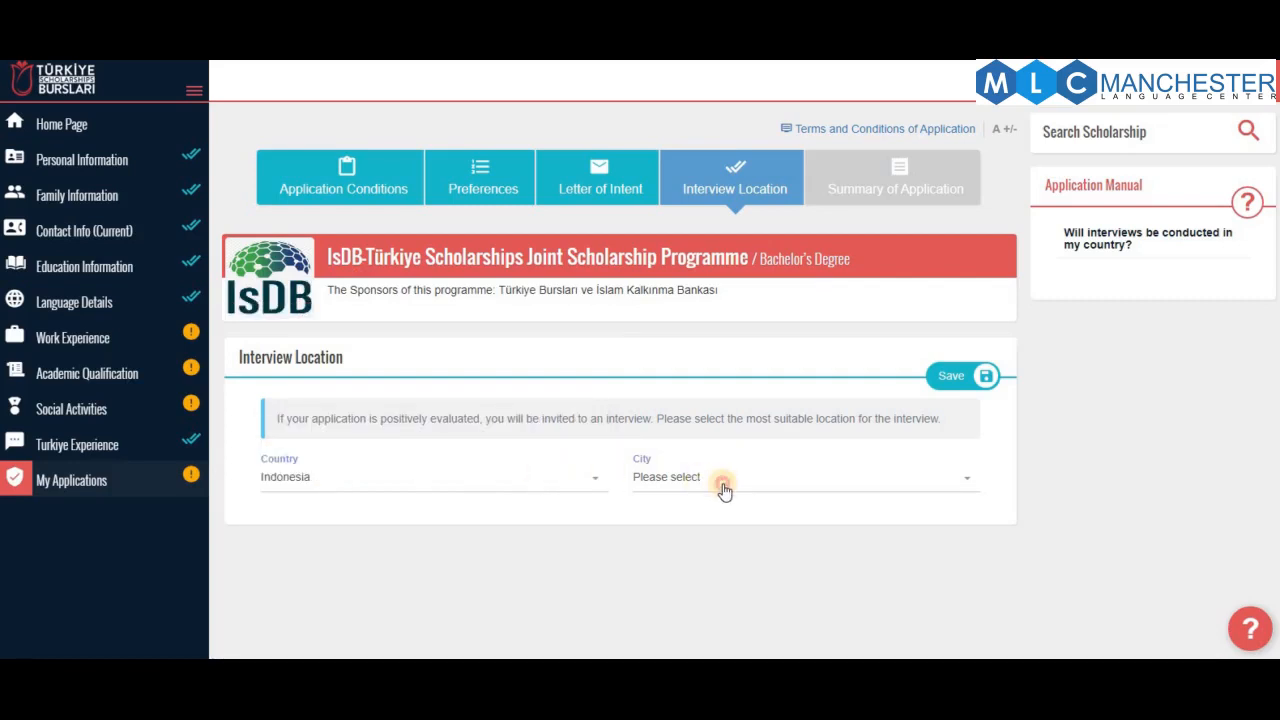
{"action": "left_click", "coordinate": [724, 488]}
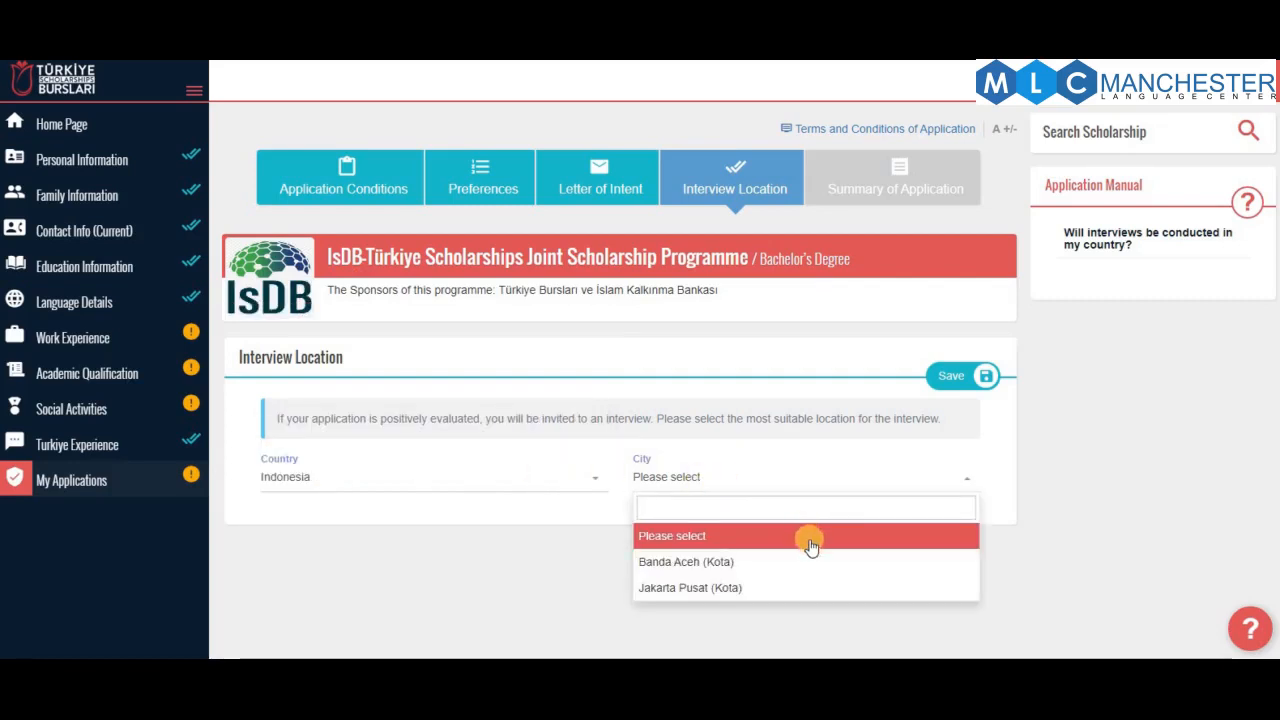
{"action": "scroll", "coordinate": [790, 525], "scroll_direction": "down", "scroll_amount": 1}
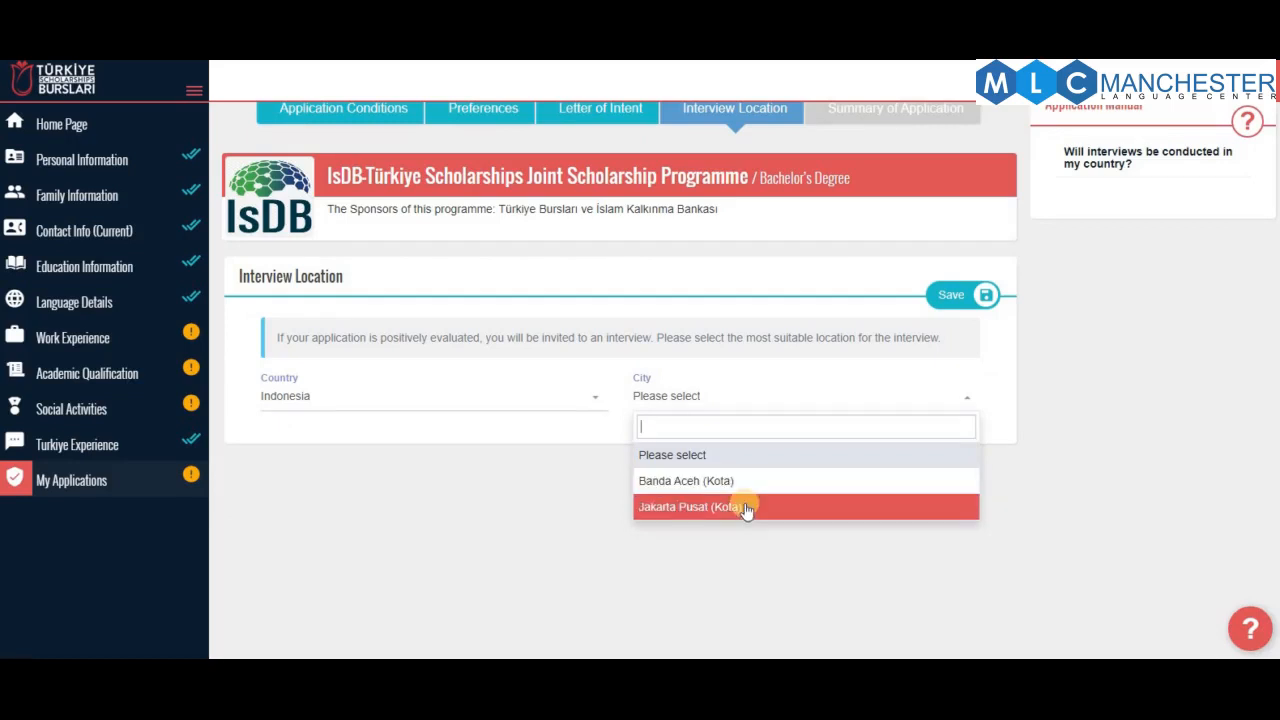
{"action": "left_click", "coordinate": [745, 508]}
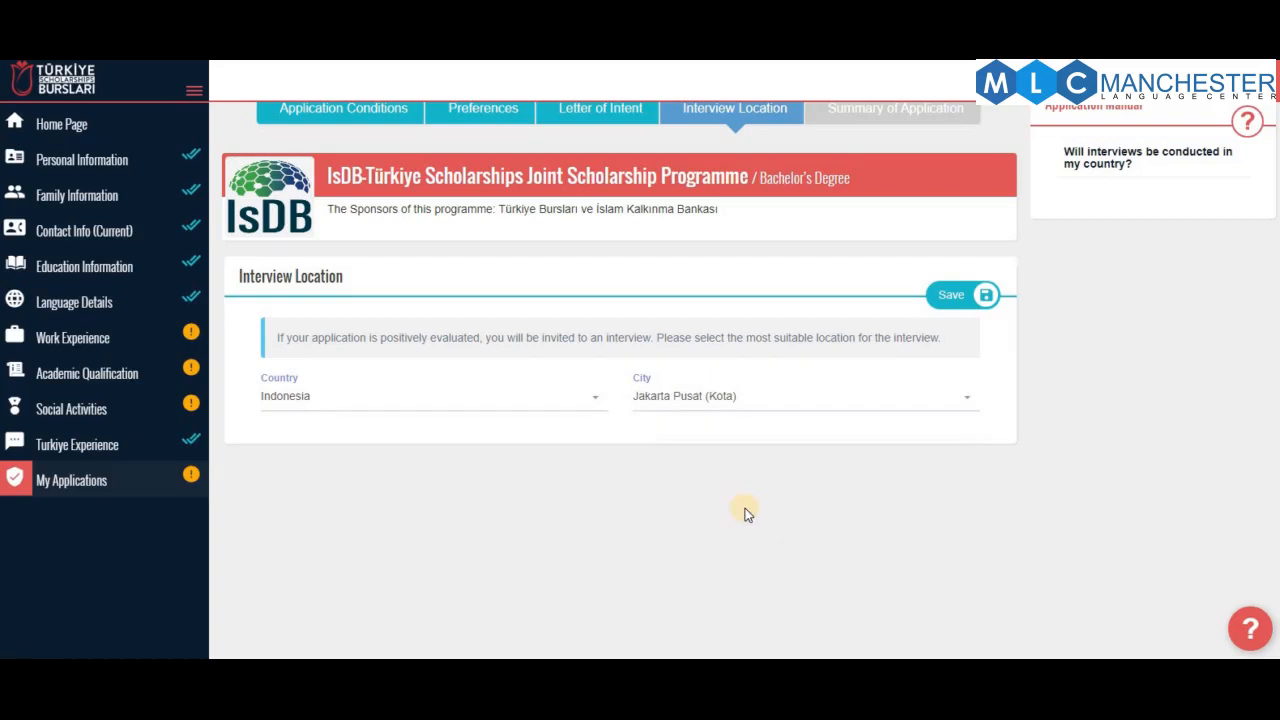
{"action": "left_click", "coordinate": [960, 305]}
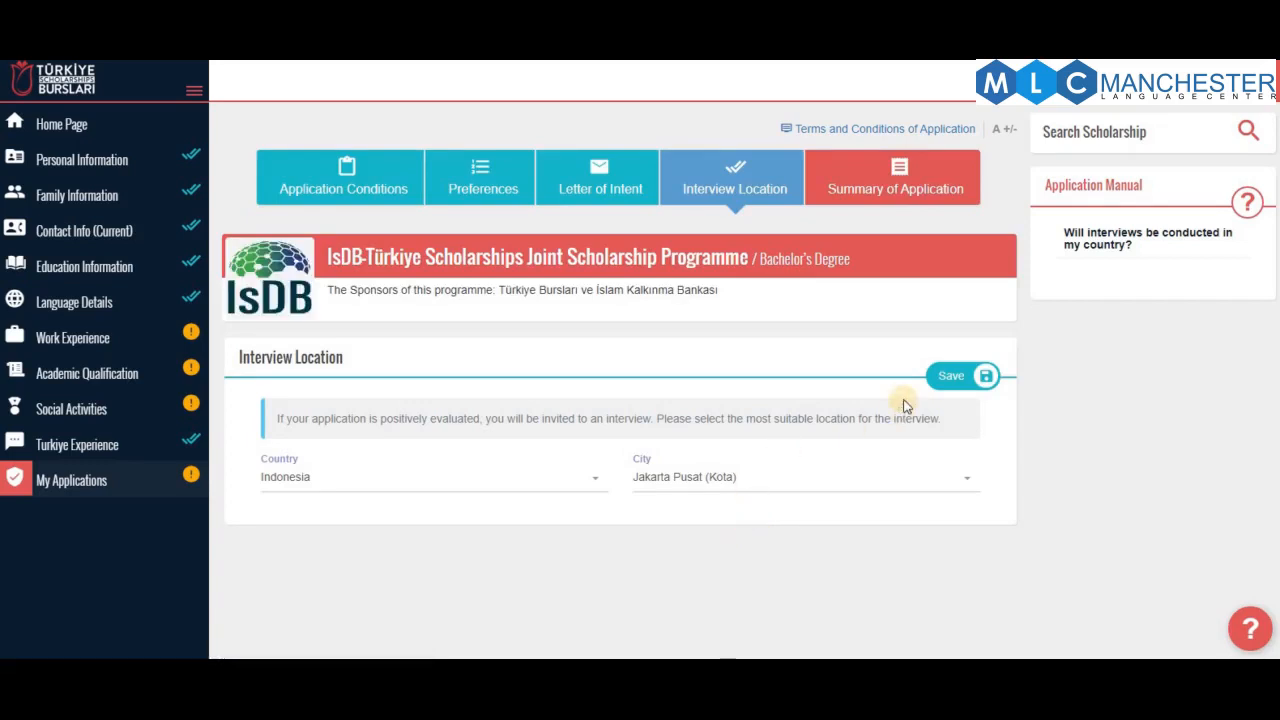
On the Summary of Application, tick the certification declaration and submit
{"action": "left_click", "coordinate": [862, 180]}
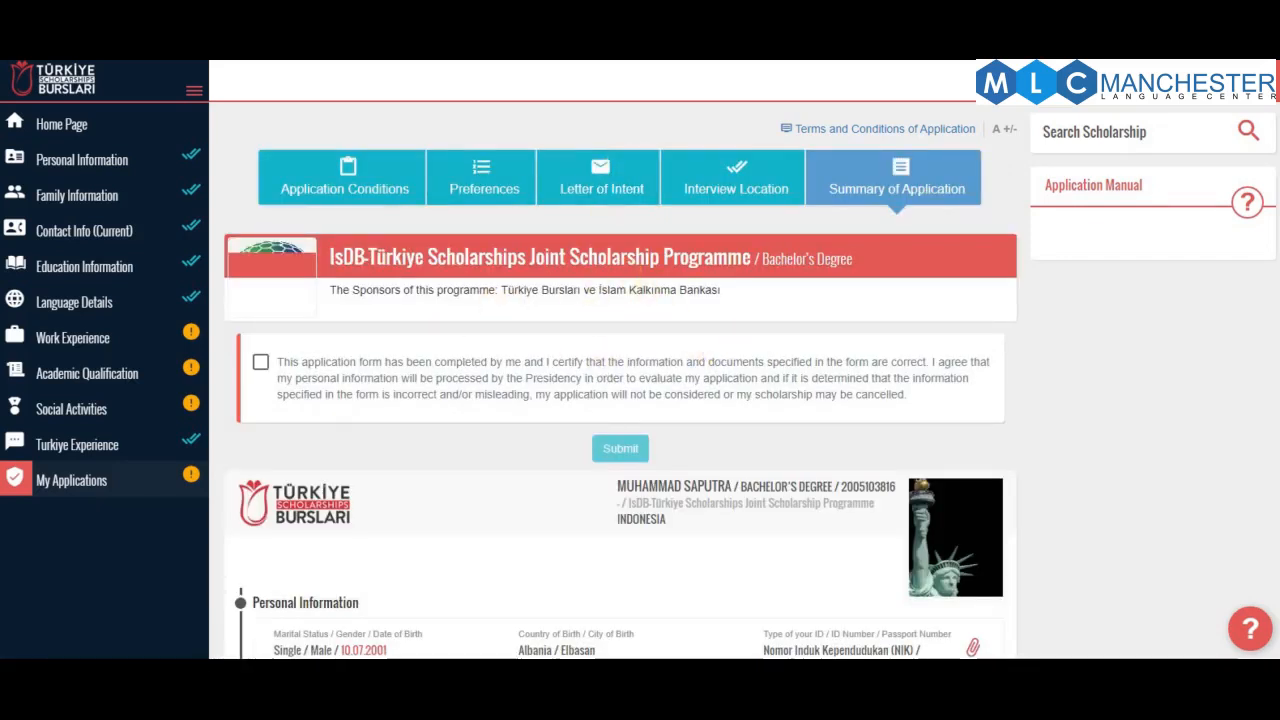
{"action": "scroll", "coordinate": [1052, 364], "scroll_direction": "down", "scroll_amount": 20}
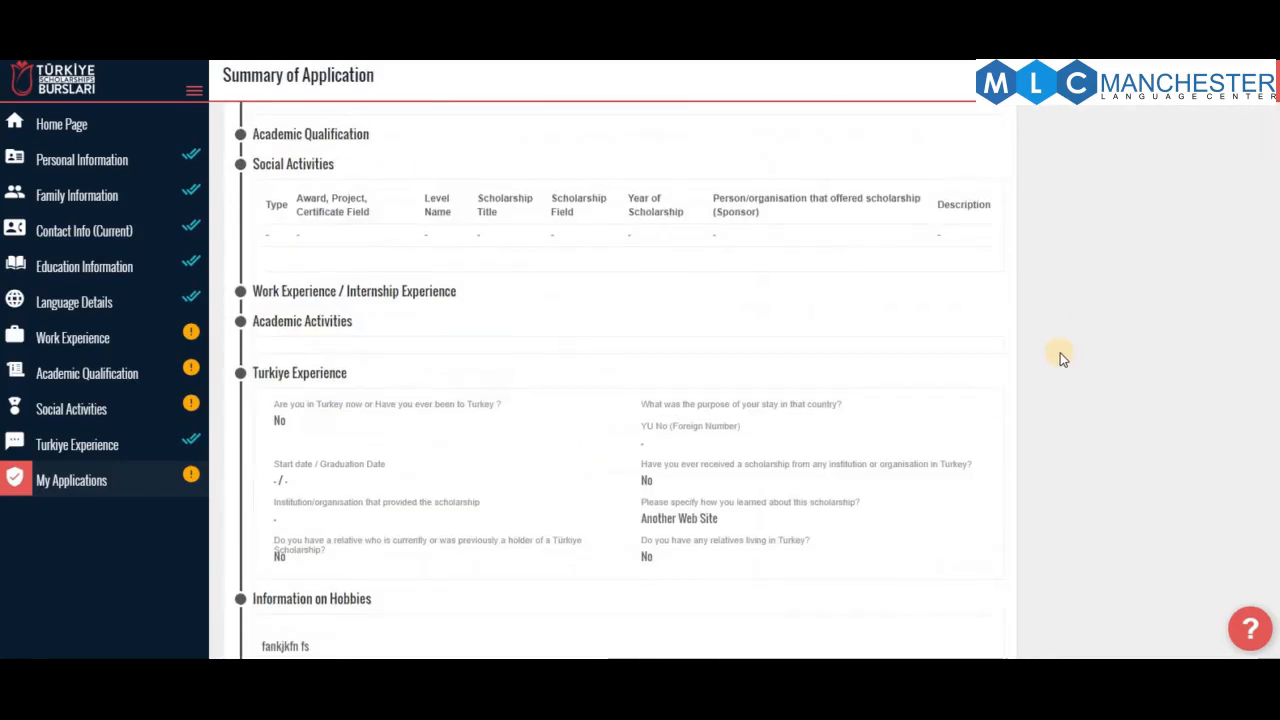
{"action": "scroll", "coordinate": [1062, 355], "scroll_direction": "up", "scroll_amount": 19}
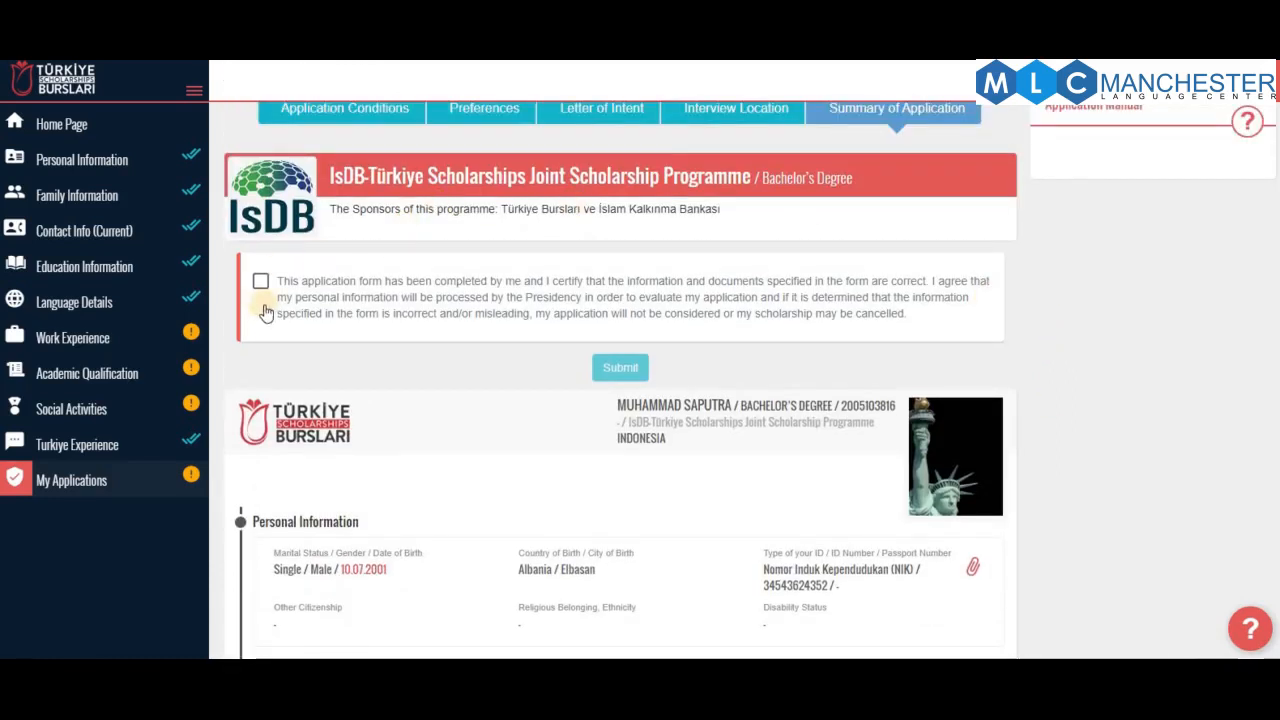
{"action": "left_click", "coordinate": [262, 285]}
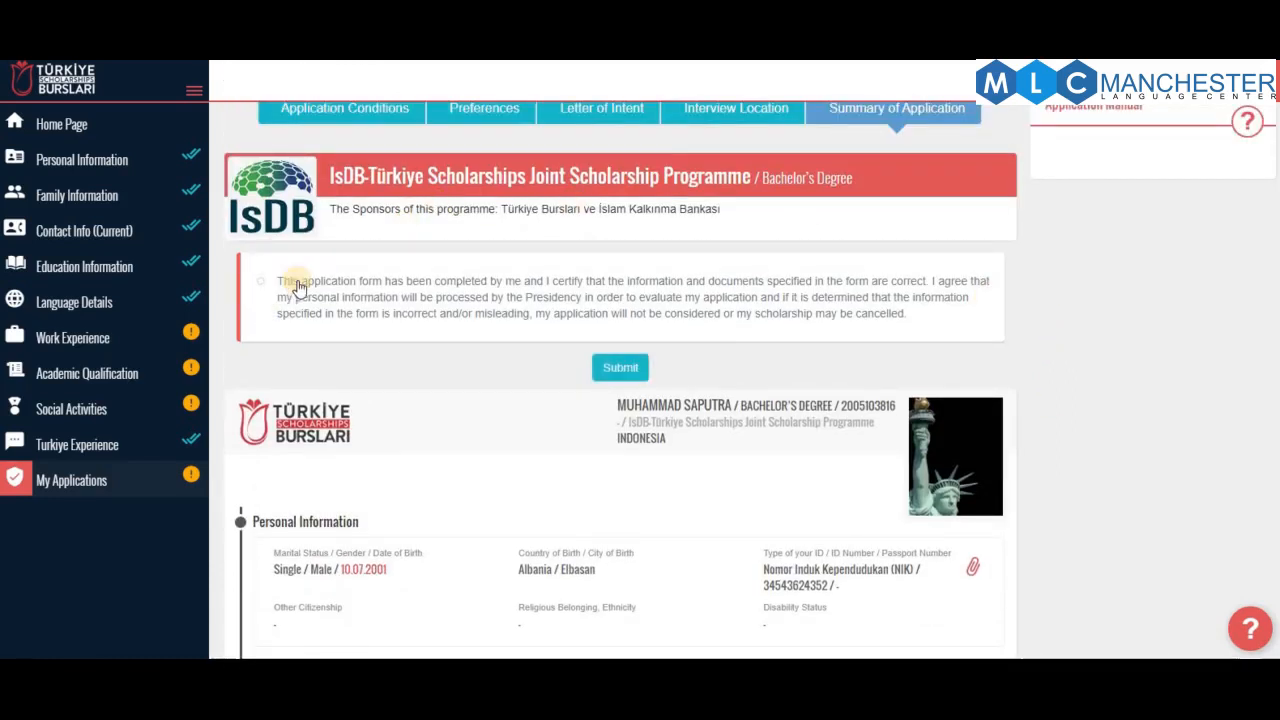
{"action": "left_click", "coordinate": [636, 368]}
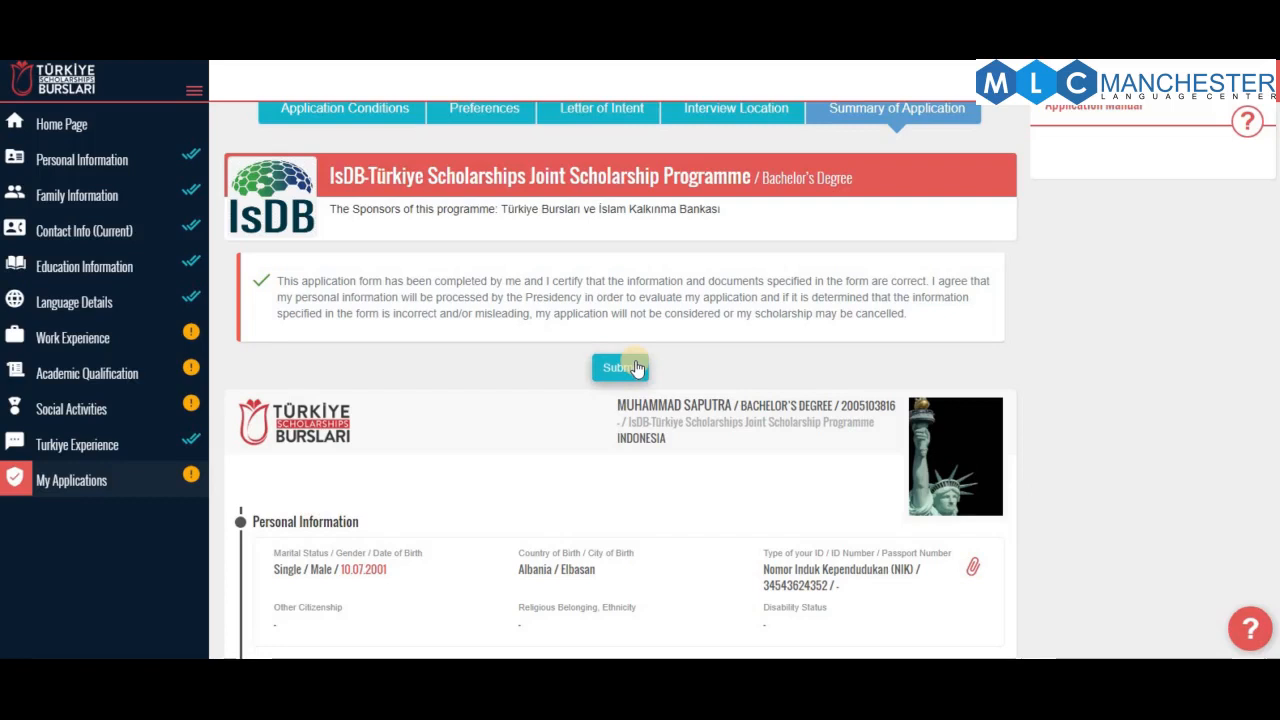